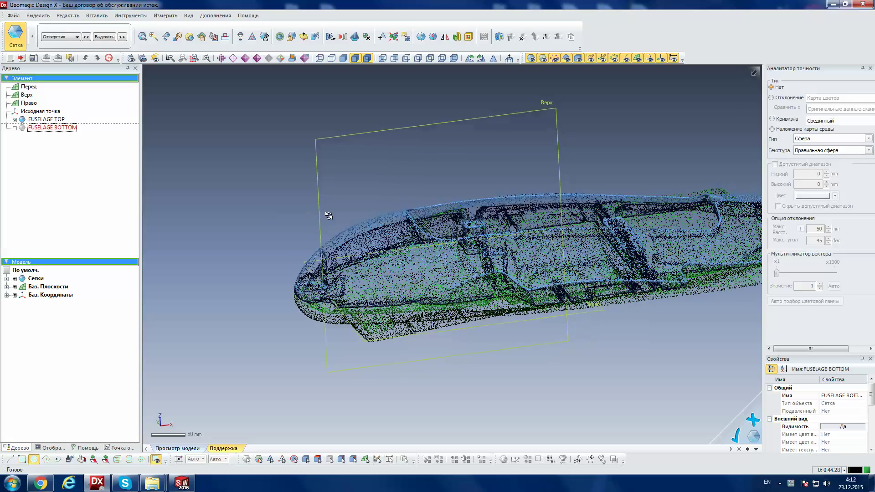
Orbit the fuselage scan in Geomagic Design X and view it from the right, top and bottom
scroll(321, 293, down, 2)
mouse_move(321, 293)
right_down()
mouse_move(350, 273)
mouse_move(270, 199)
right_up()
scroll(349, 273, up, 5)
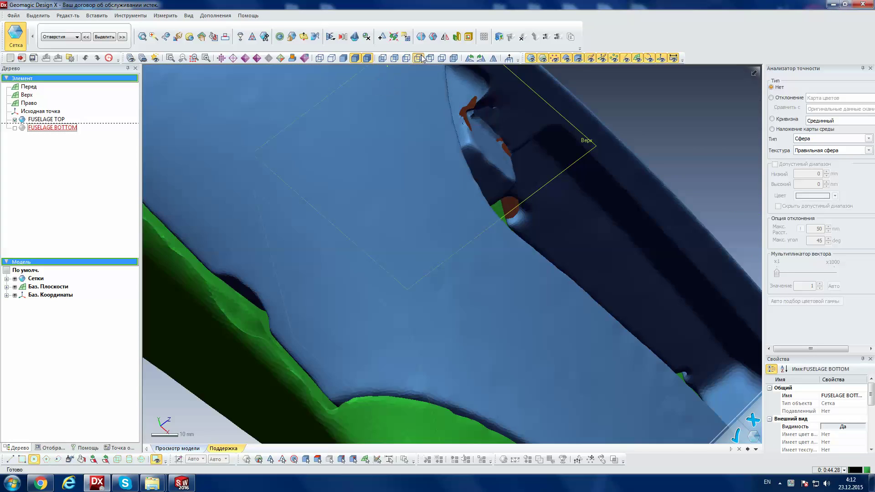
click(419, 57)
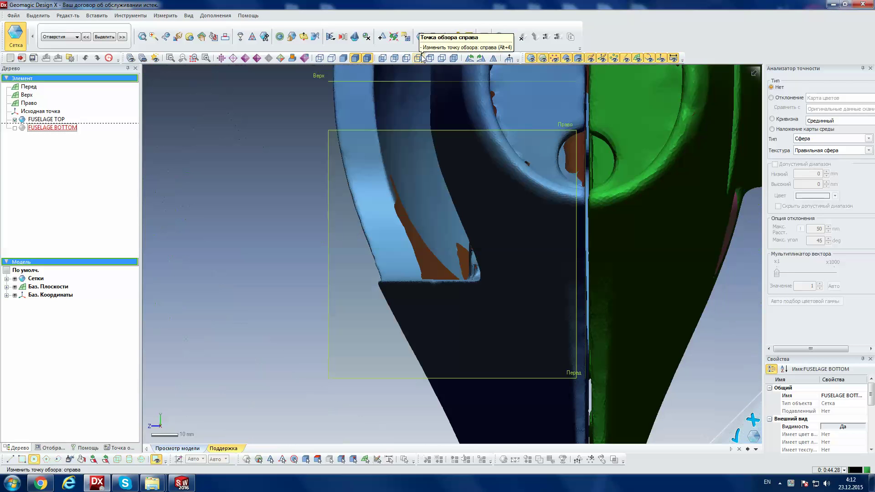
click(430, 58)
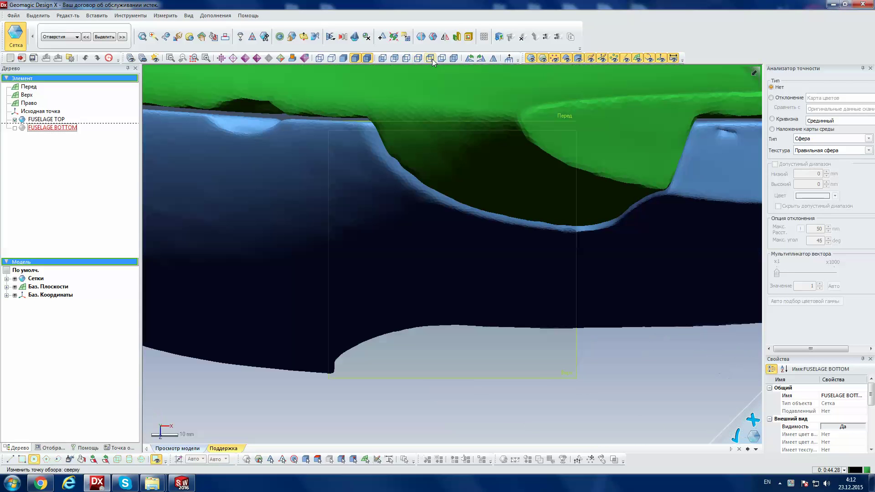
click(443, 59)
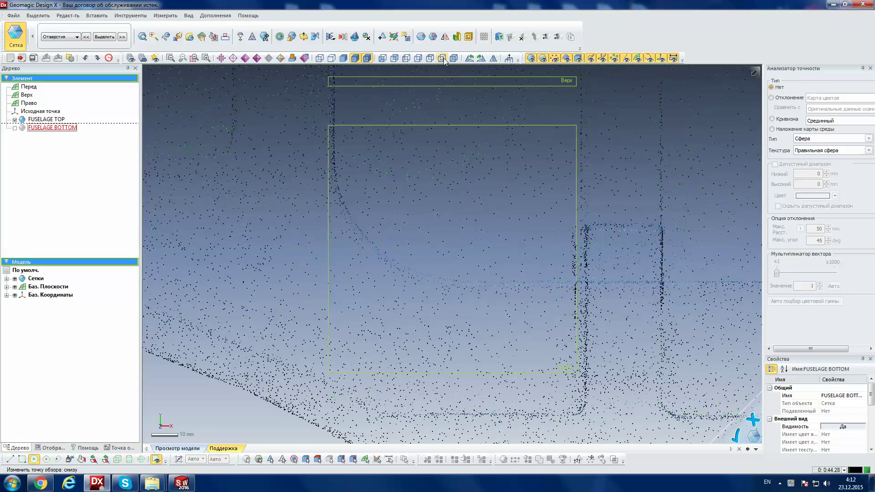
Zoom in on the fuselage nose, then switch over to SOLIDWORKS
scroll(516, 353, down, 5)
scroll(194, 324, up, 2)
scroll(190, 242, up, 1)
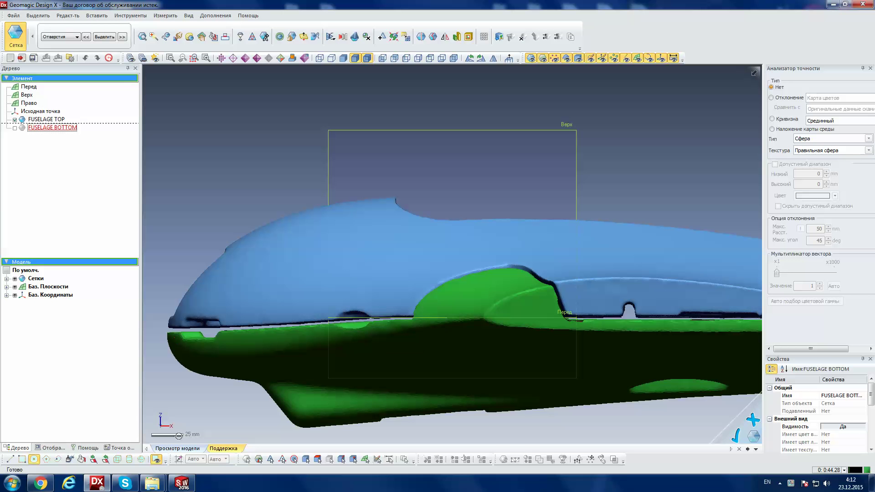
click(192, 484)
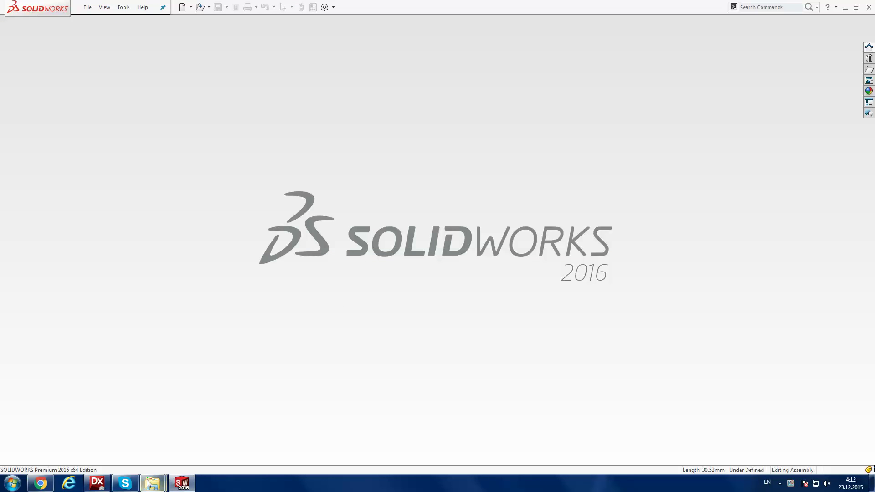
Open the Aircraft Project assembly from the Mesh Assembly folder and show it from the left side
click(150, 483)
click(167, 436)
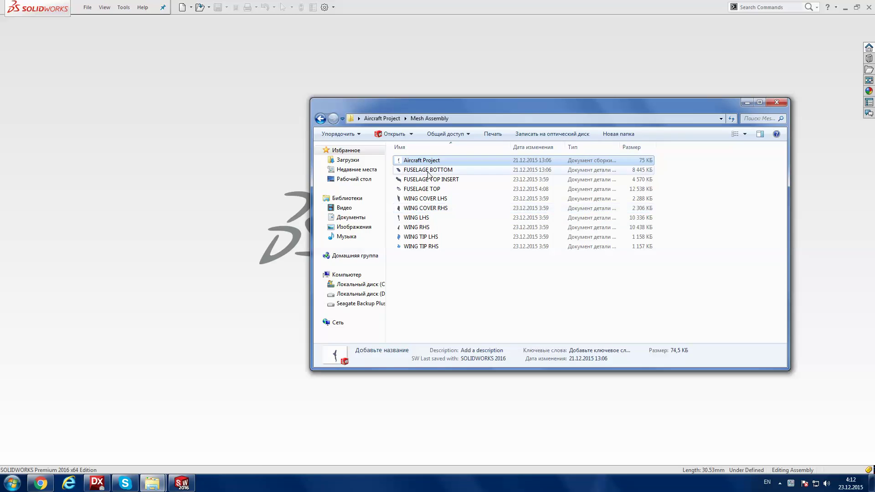
double_click(428, 166)
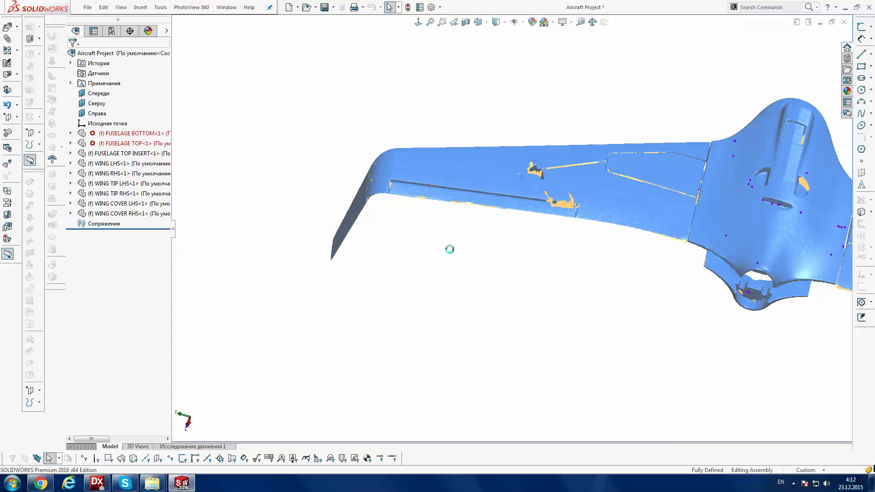
right_drag(589, 83, 588, 139)
Hide the components from FUSELAGE TOP INSERT through WING COVER RHS and save all documents
mouse_move(549, 162)
middle_down()
mouse_move(528, 128)
mouse_move(503, 251)
middle_up()
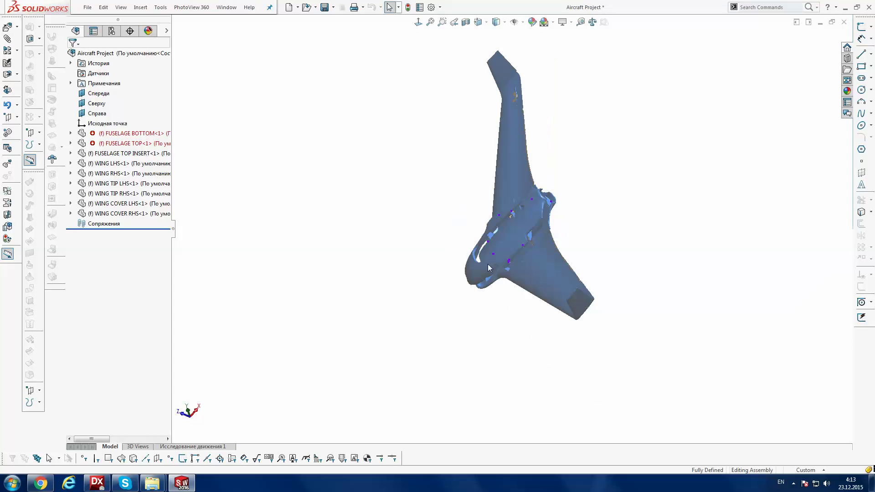
click(126, 153)
shift+click(114, 213)
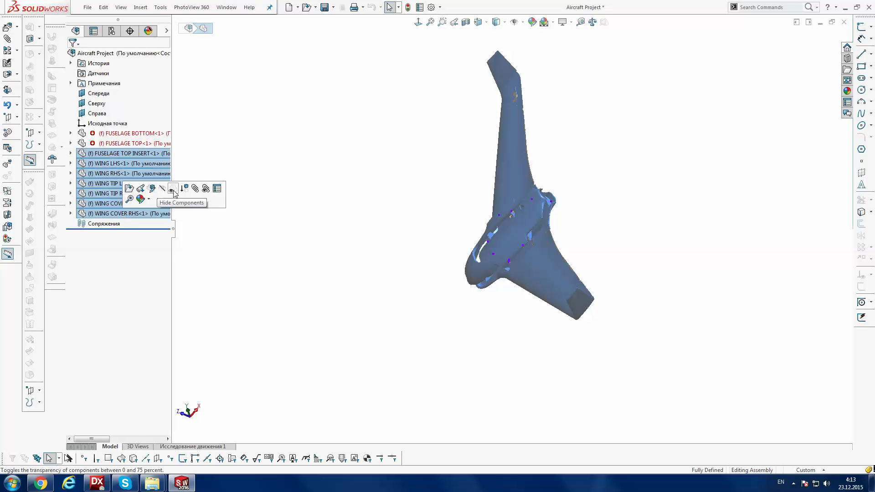
click(185, 190)
click(425, 231)
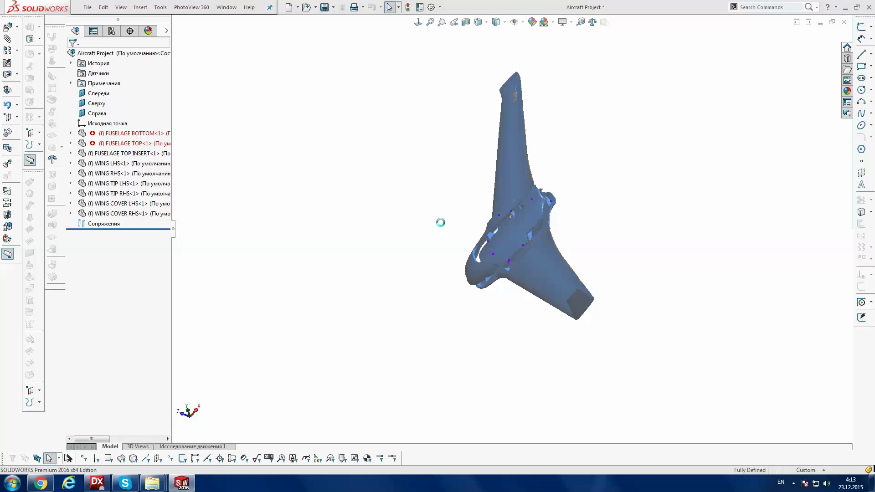
View the assembly normal to the Сверху (top) plane
click(96, 103)
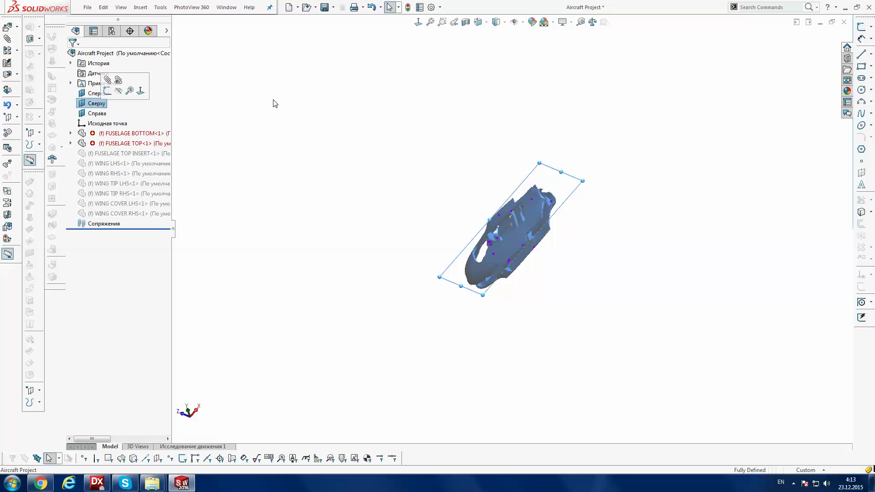
click(418, 22)
scroll(315, 219, down, 3)
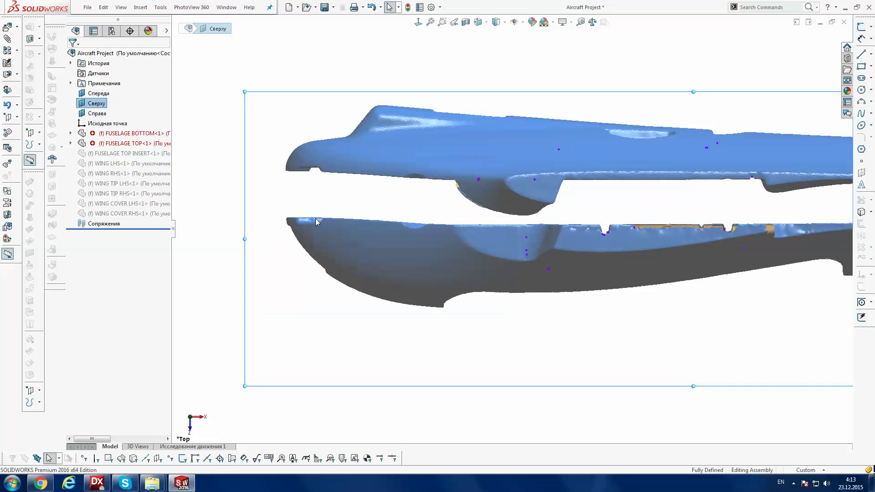
scroll(315, 220, down, 2)
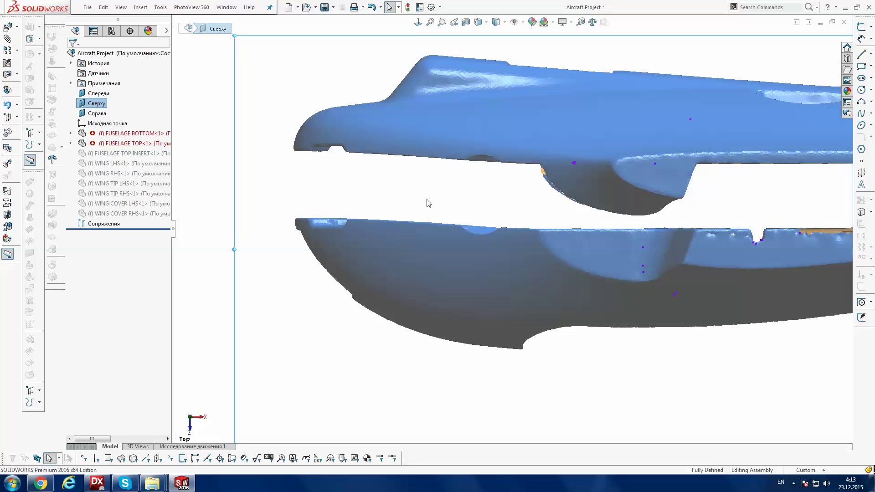
scroll(427, 203, up, 2)
scroll(426, 203, up, 2)
scroll(424, 202, up, 2)
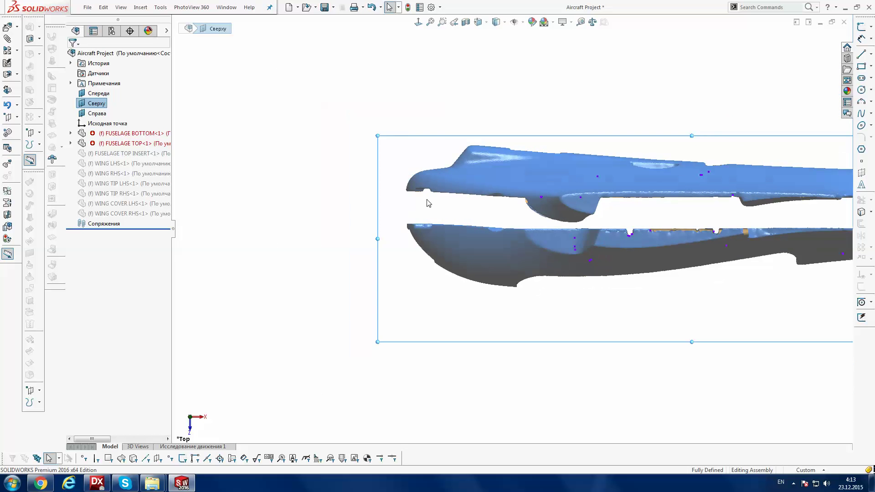
scroll(420, 201, up, 1)
Hide the FUSELAGE TOP component and save all documents
click(127, 143)
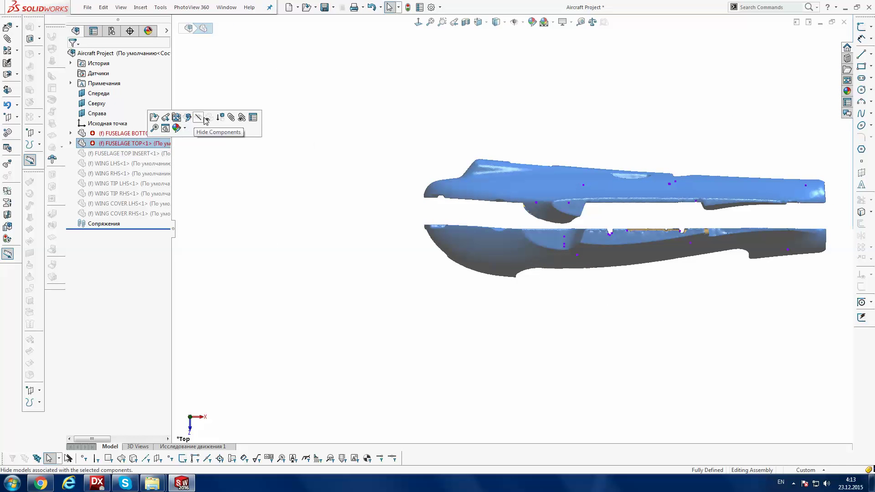
click(219, 119)
click(422, 233)
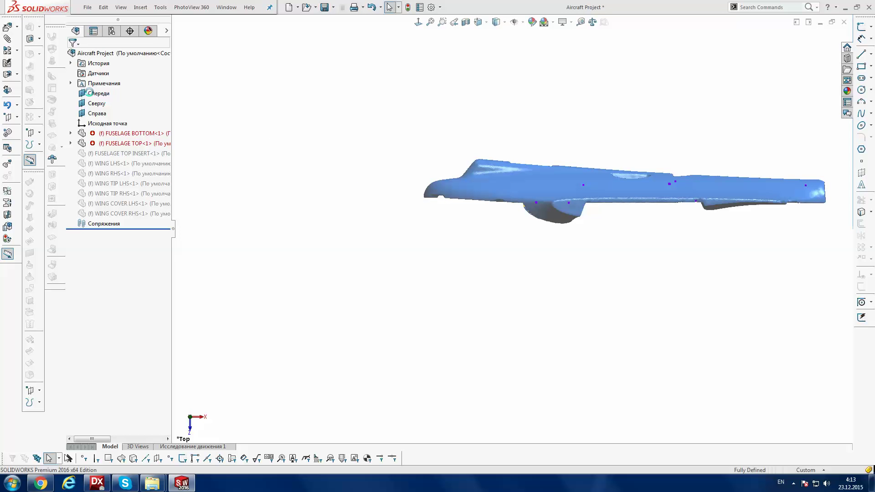
View the assembly normal to the Справа (right) plane, reversed
click(97, 114)
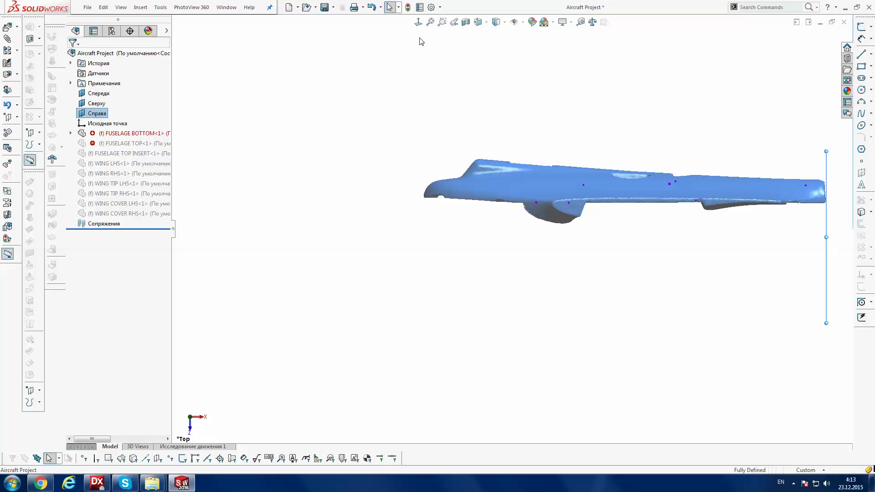
click(417, 23)
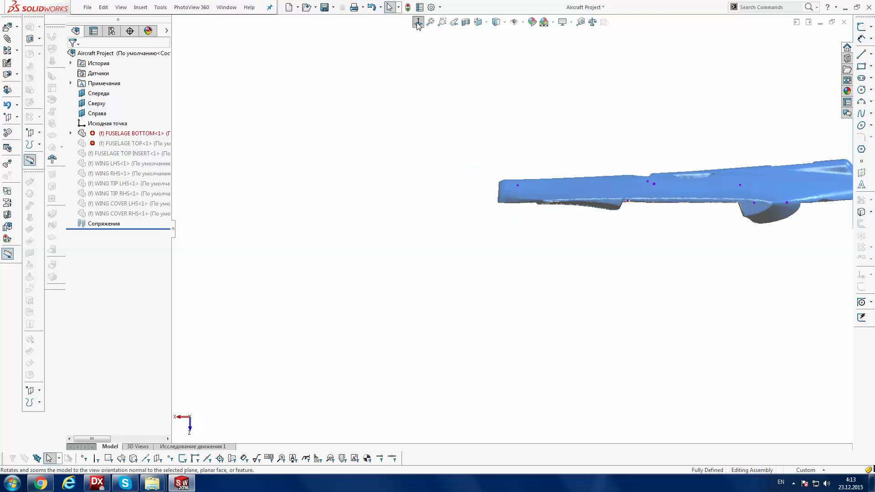
click(417, 23)
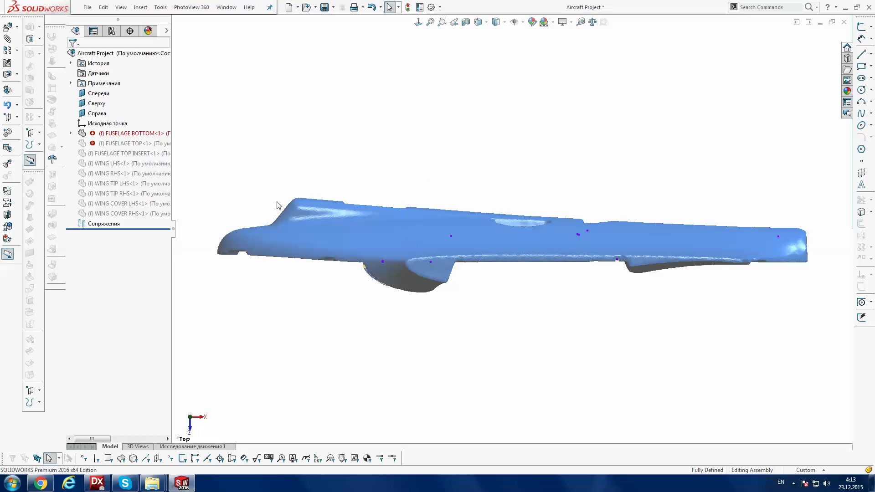
Edit the FUSELAGE BOTTOM part with shaded display, viewed normal to the top plane
right_click(128, 134)
click(128, 108)
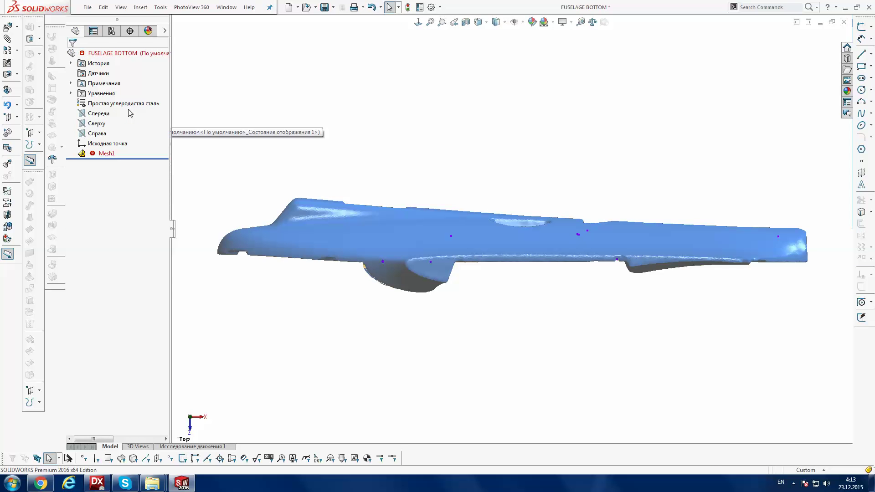
click(484, 22)
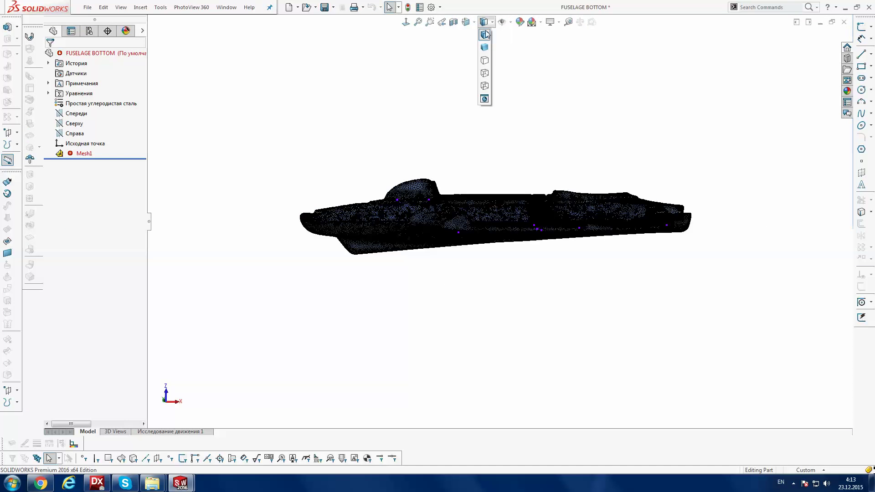
click(485, 47)
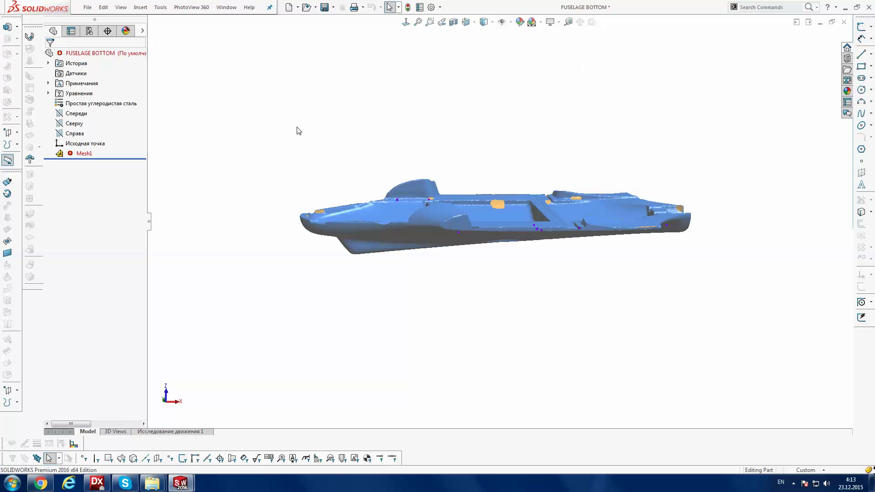
middle_drag(299, 131, 289, 207)
click(74, 123)
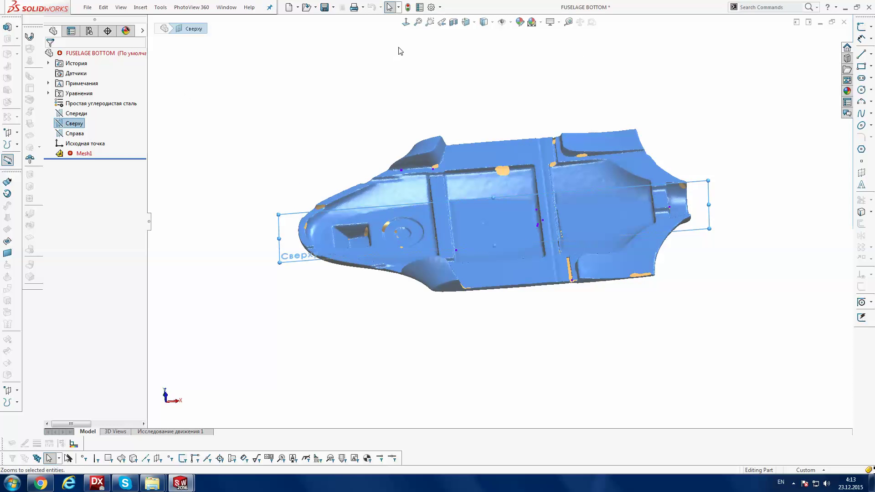
click(405, 22)
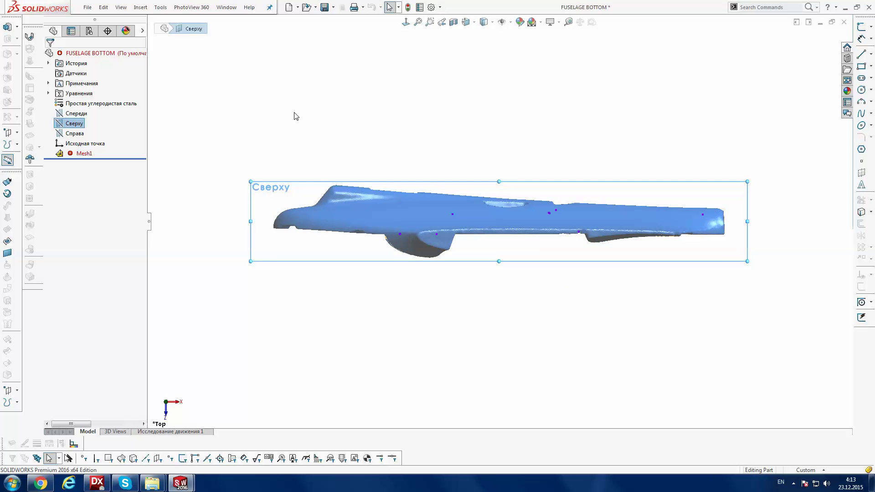
Rotate Mesh1 by -90 degrees with Mesh Edit
right_click(76, 154)
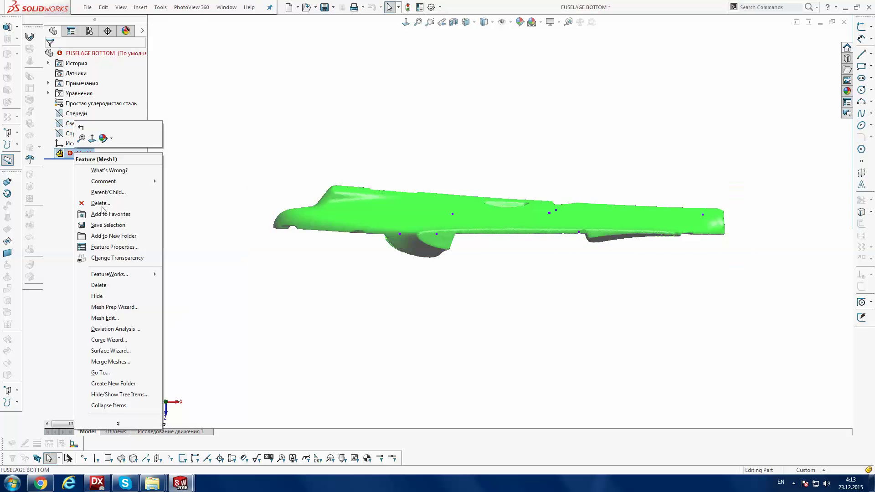
click(119, 317)
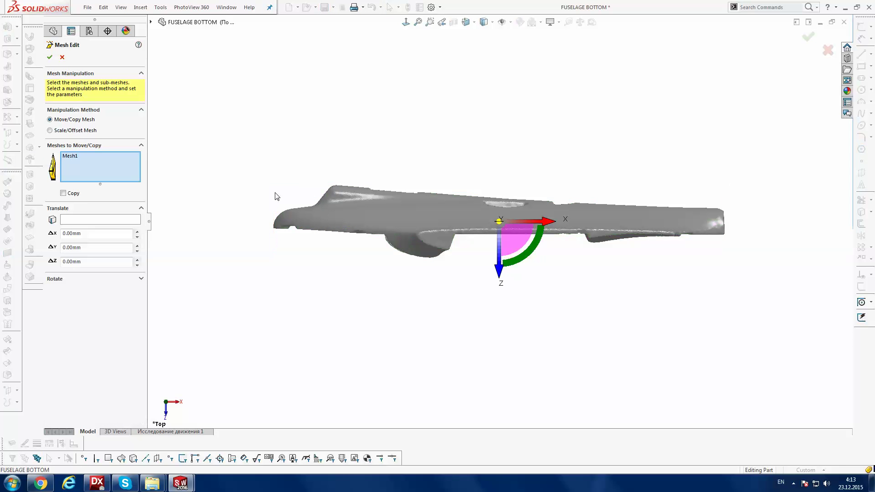
click(140, 279)
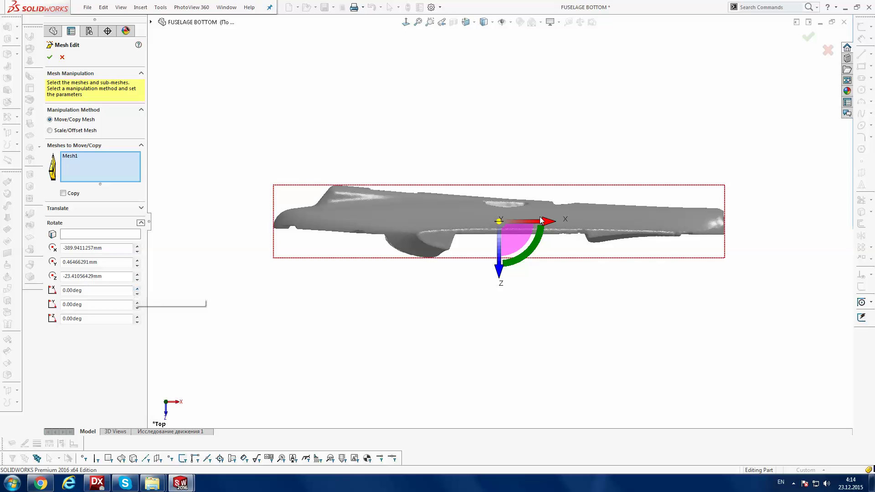
click(120, 290)
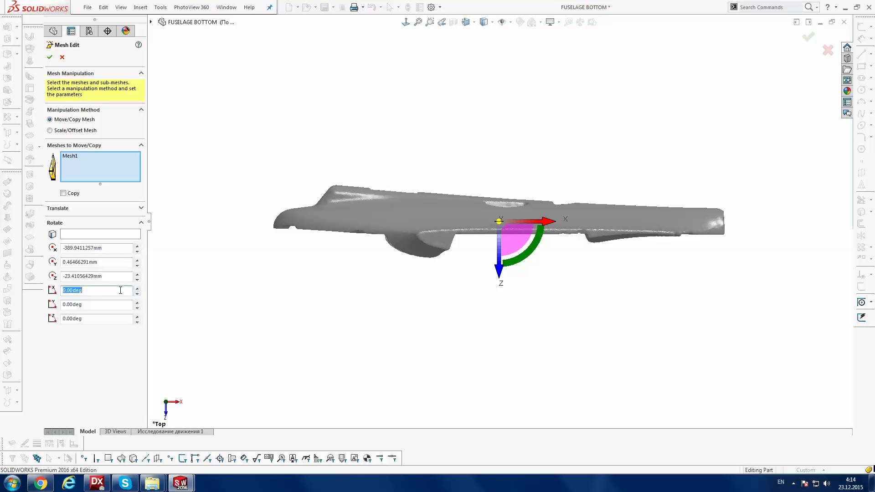
text(-9)
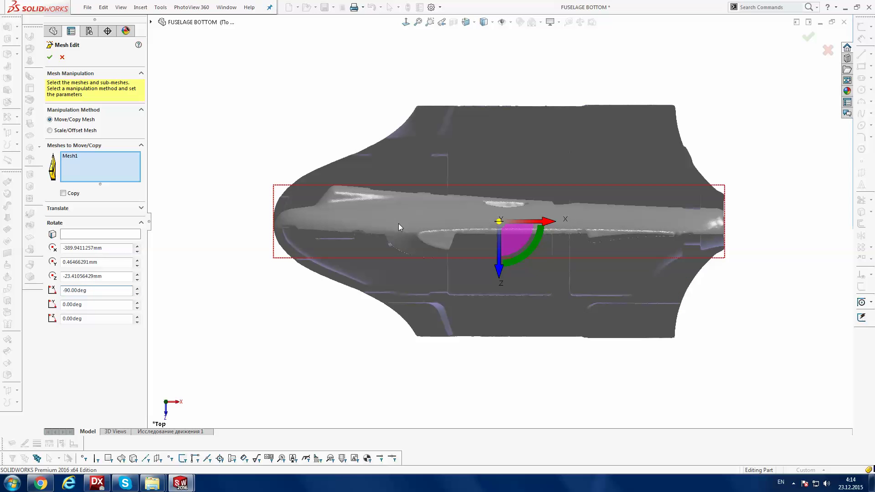
click(50, 58)
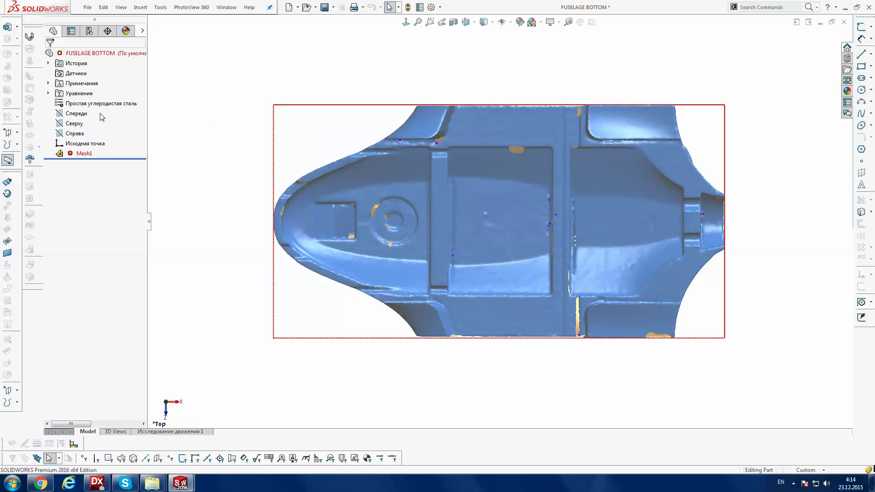
Make the Спереди (front) plane visible
click(73, 116)
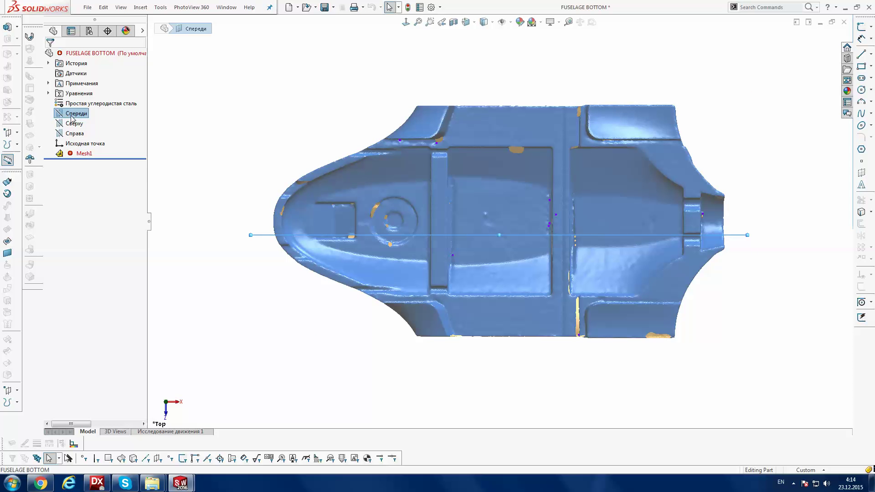
right_click(71, 117)
click(95, 106)
click(264, 122)
scroll(345, 224, down, 2)
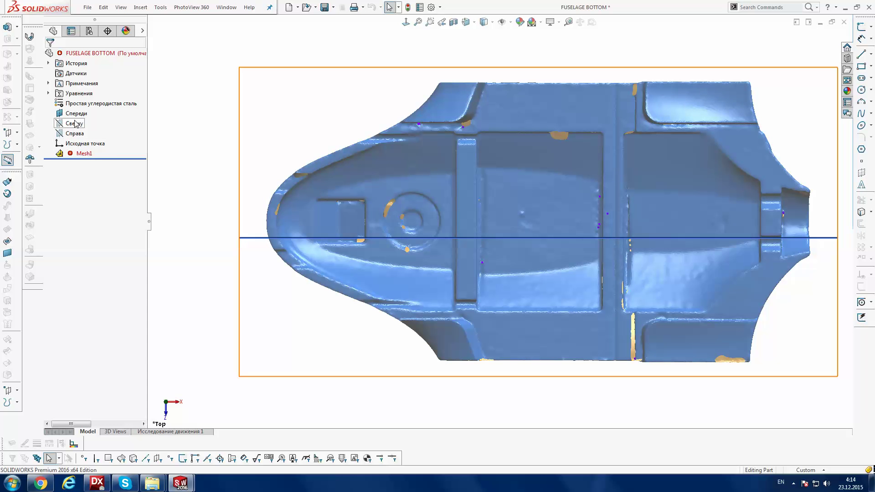
Shift Mesh1 by 20 mm along Z using Mesh Edit
right_click(75, 153)
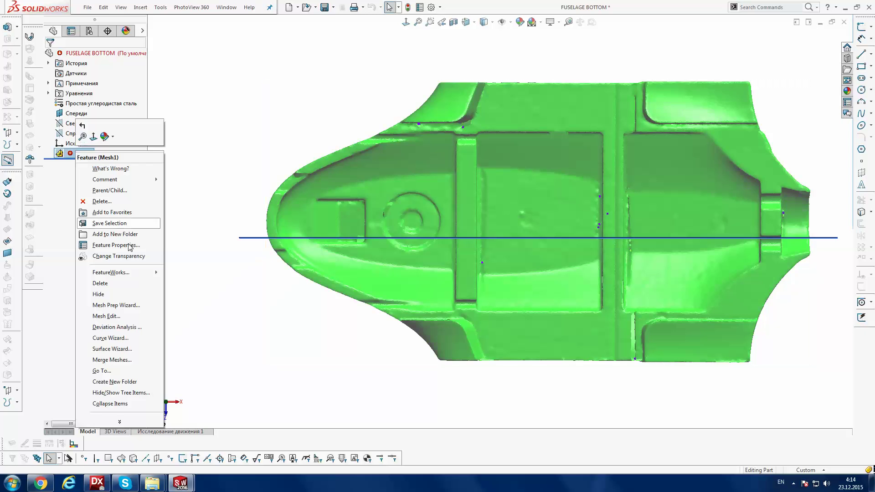
click(105, 317)
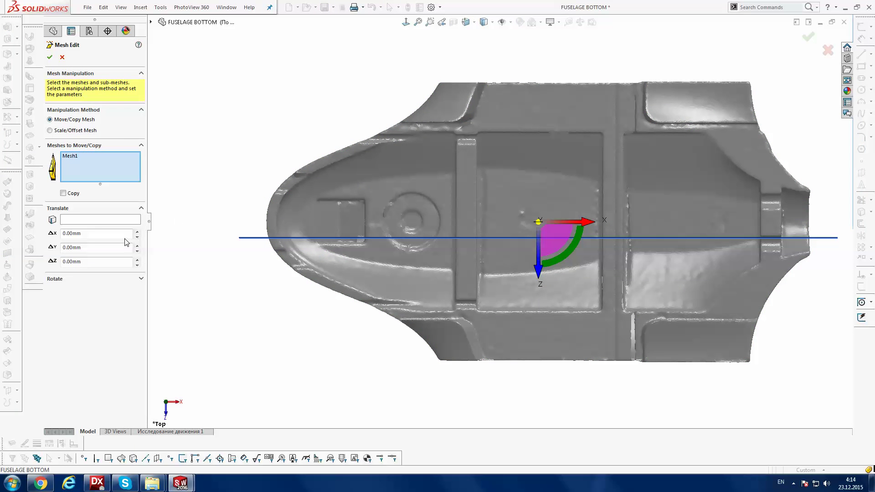
click(137, 259)
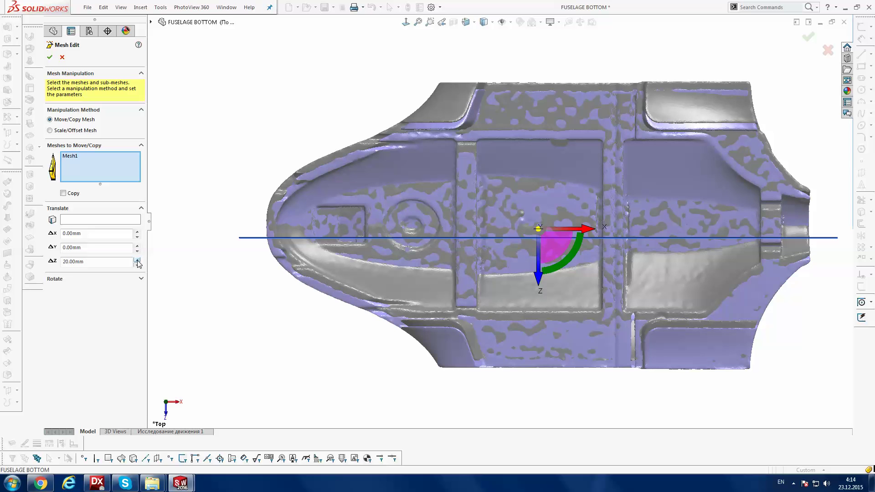
click(137, 260)
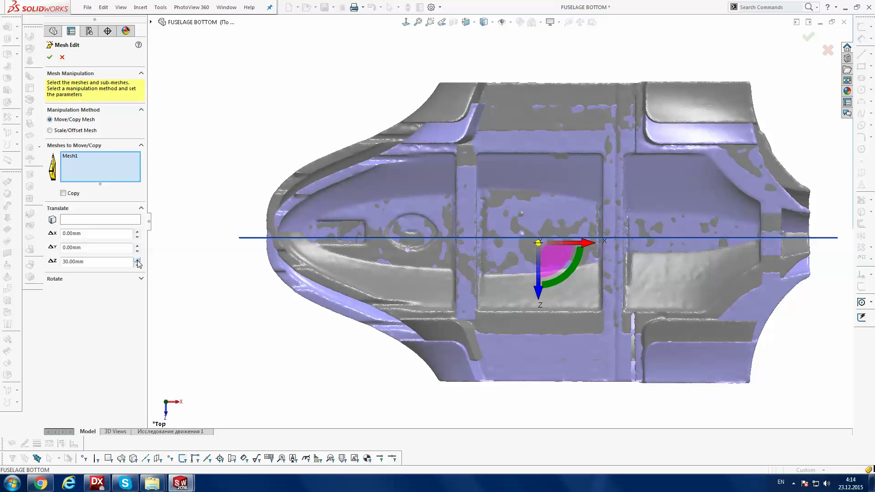
click(137, 265)
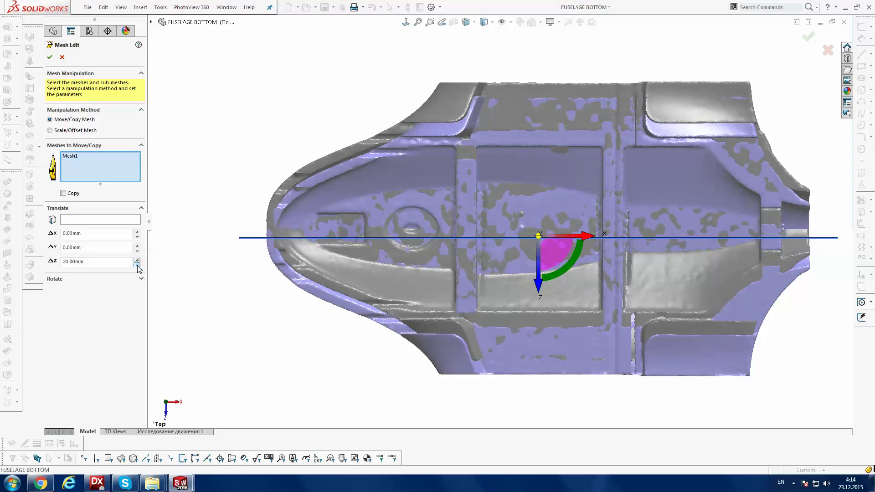
key(Return)
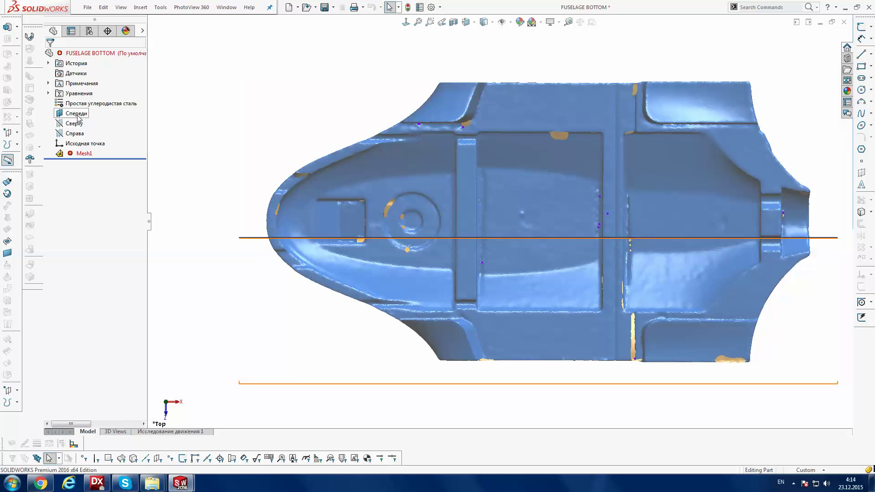
Start a sketch on the top plane with a horizontal line along the fuselage's upper edge
click(74, 123)
click(861, 54)
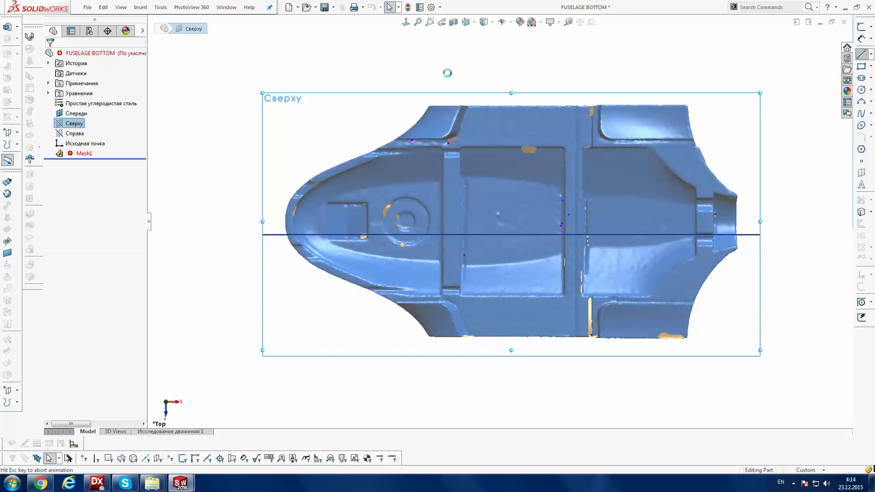
scroll(384, 146, down, 3)
scroll(370, 156, down, 2)
scroll(371, 173, down, 2)
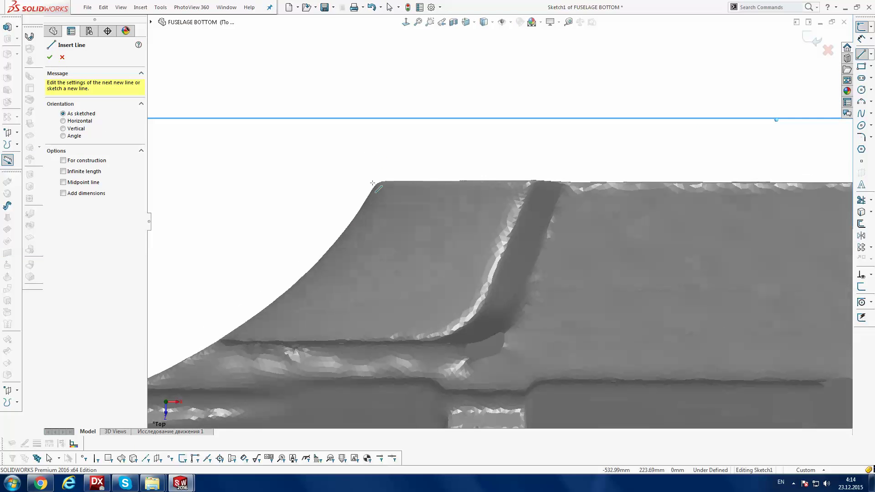
drag(373, 181, 592, 187)
scroll(612, 191, up, 2)
scroll(612, 191, up, 2)
scroll(624, 196, up, 3)
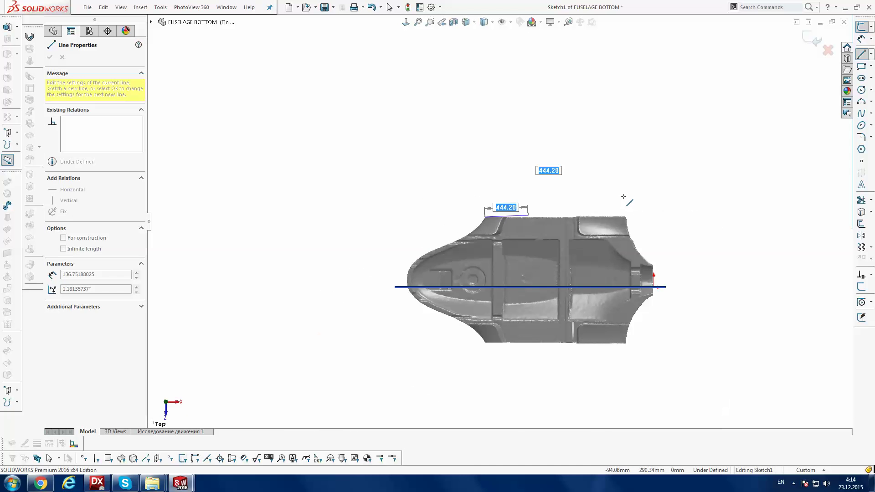
scroll(618, 225, down, 2)
click(615, 228)
key(Escape)
Draw a second horizontal line along the fuselage's lower edge
scroll(401, 243, down, 2)
scroll(397, 239, down, 1)
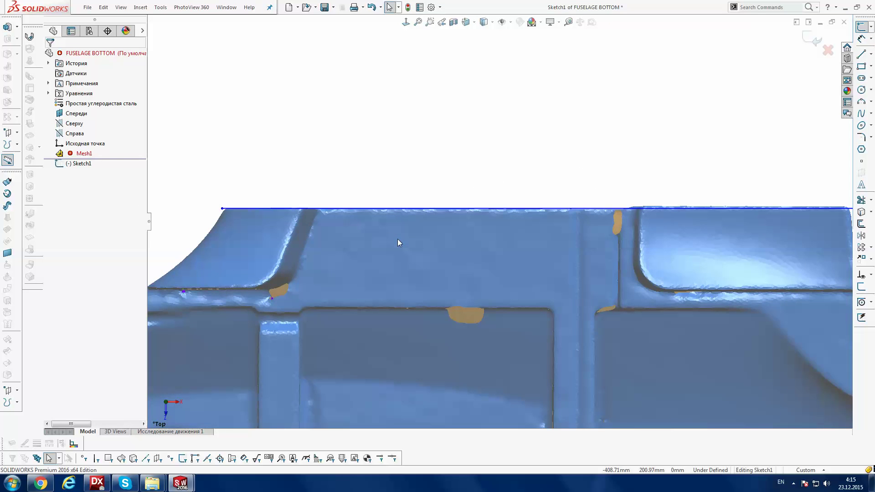
scroll(538, 245, up, 3)
scroll(527, 247, up, 2)
scroll(511, 287, down, 2)
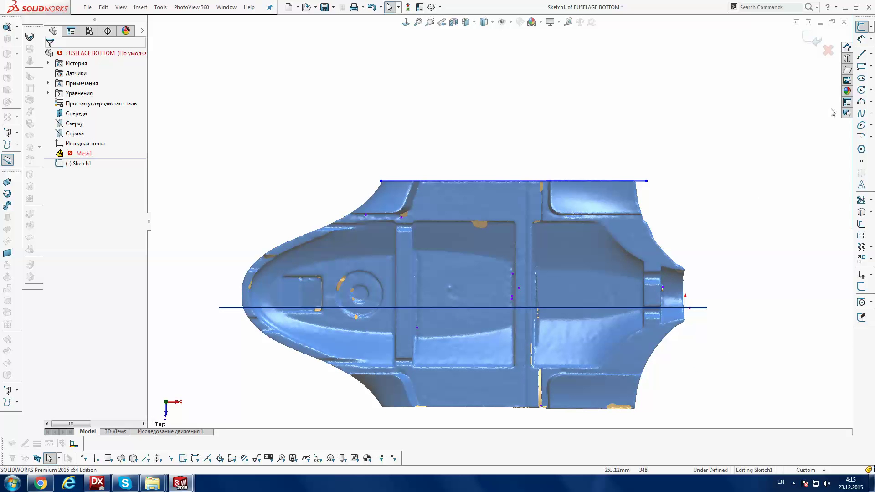
click(862, 54)
scroll(393, 416, down, 1)
scroll(393, 416, down, 3)
scroll(433, 298, down, 2)
click(418, 268)
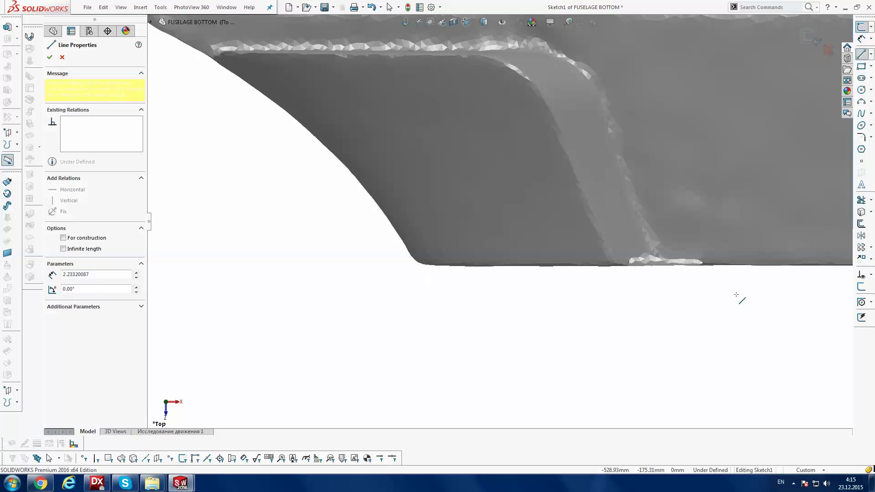
scroll(748, 297, up, 1)
scroll(751, 293, up, 2)
scroll(729, 287, up, 2)
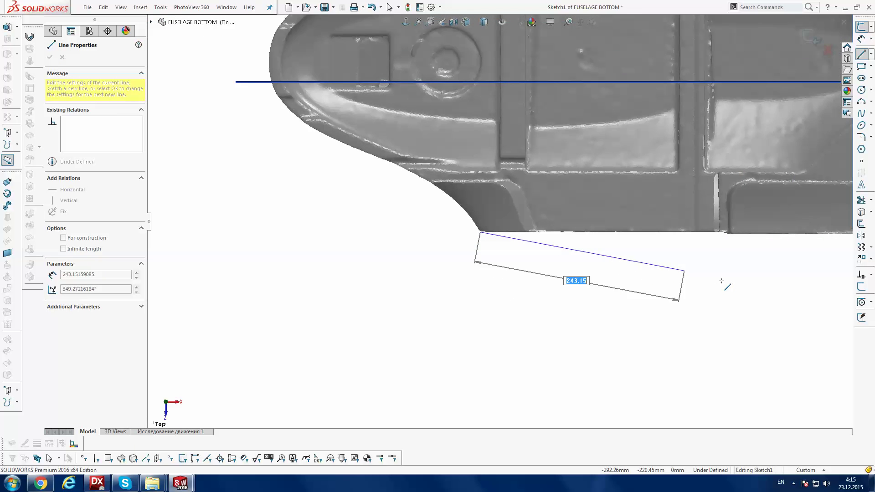
scroll(702, 255, up, 2)
scroll(684, 234, down, 1)
scroll(693, 226, down, 2)
click(696, 222)
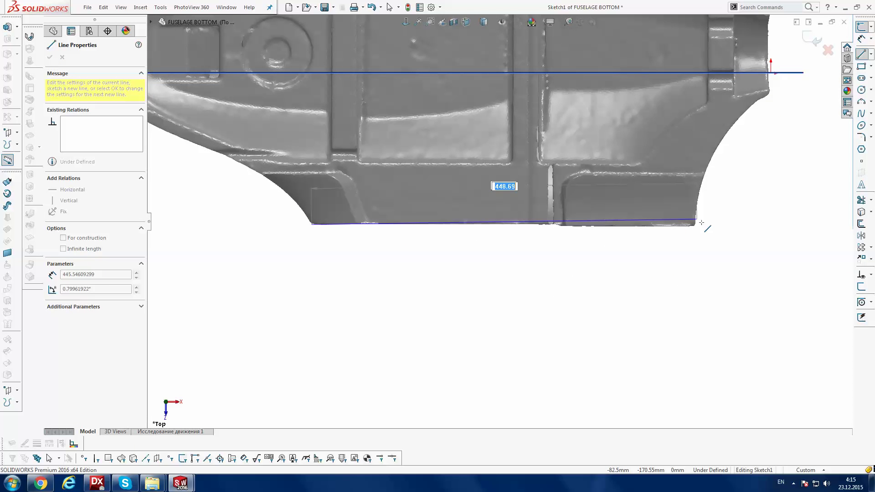
key(Escape)
Drag the bottom line so it sits on the fuselage's lower edge
scroll(529, 234, down, 1)
scroll(565, 230, down, 2)
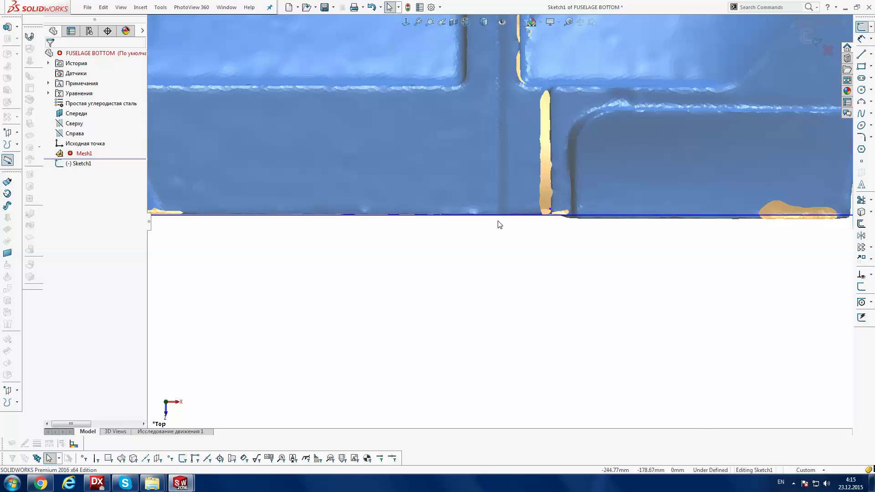
scroll(492, 225, up, 1)
scroll(474, 223, up, 1)
drag(472, 229, 472, 220)
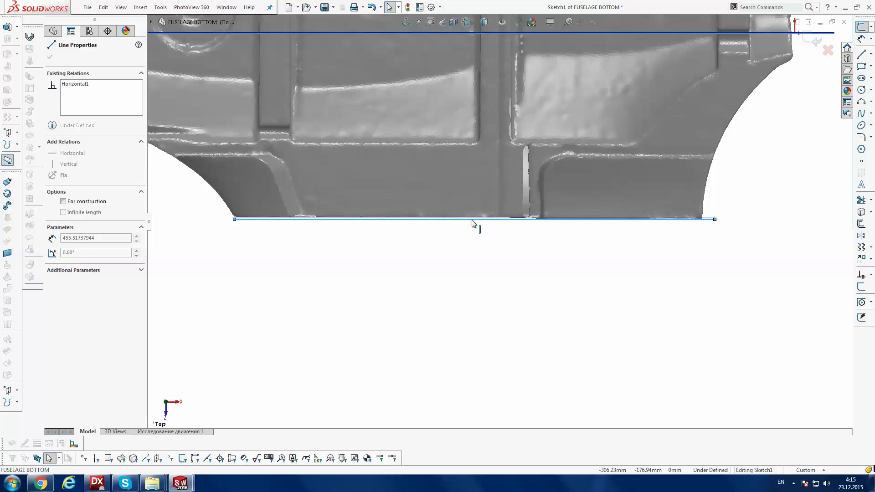
drag(473, 223, 474, 226)
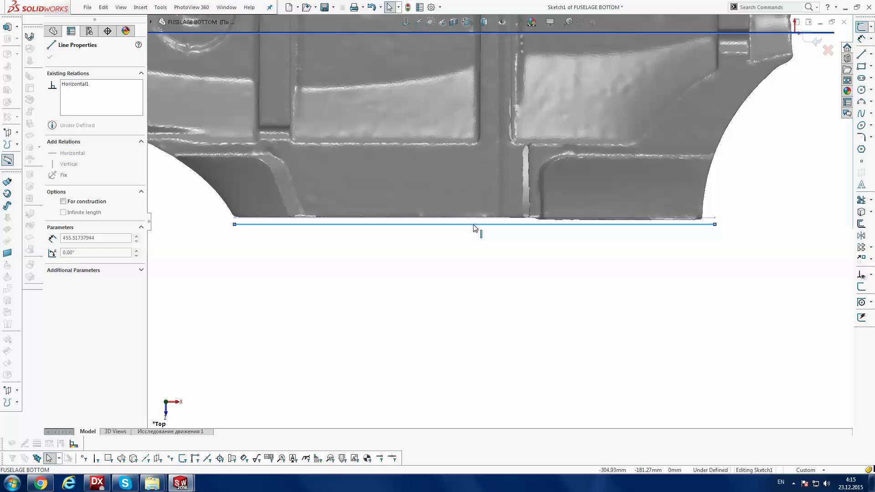
drag(472, 222, 476, 223)
Drag the top line so it sits on the fuselage's upper edge
scroll(476, 223, up, 3)
scroll(505, 130, up, 2)
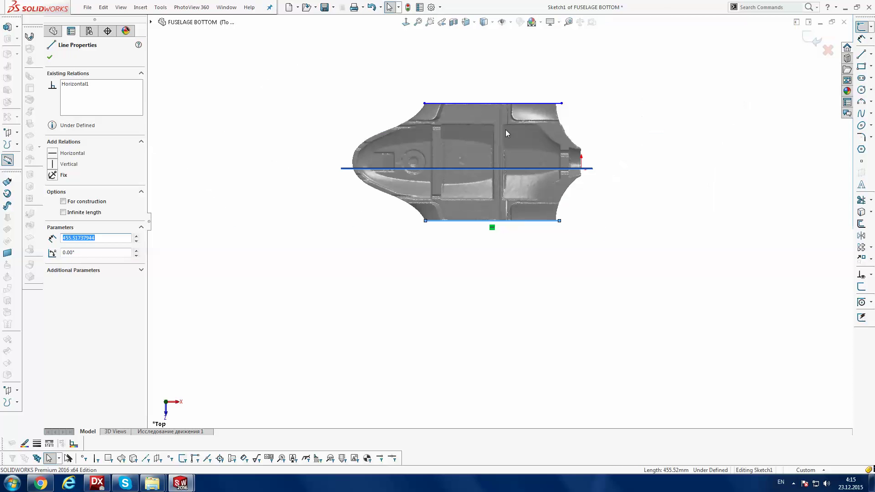
scroll(460, 114, down, 2)
scroll(498, 153, down, 4)
scroll(498, 152, down, 2)
scroll(514, 162, up, 2)
scroll(515, 170, up, 2)
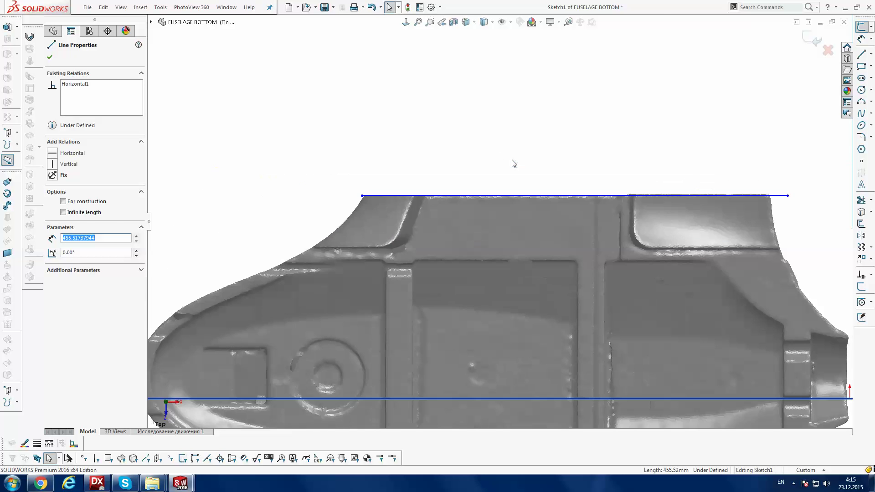
scroll(664, 199, down, 2)
scroll(636, 201, down, 2)
scroll(562, 192, down, 2)
click(561, 192)
drag(563, 185, 563, 188)
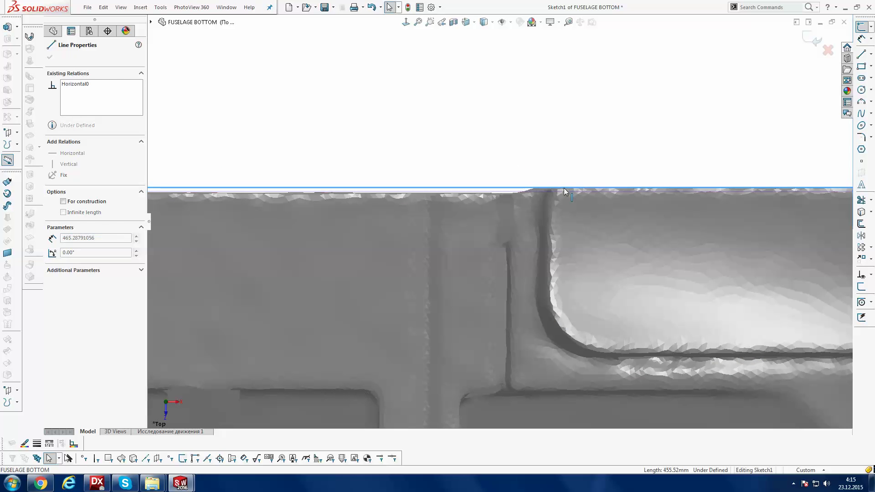
scroll(618, 256, up, 1)
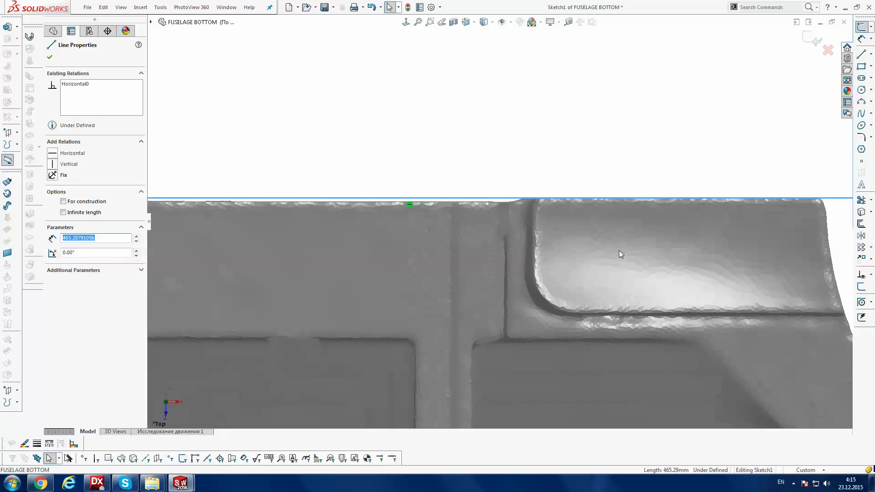
scroll(619, 250, up, 2)
scroll(614, 251, up, 3)
key(Escape)
Try Smart Dimensions from the top line to centre and origin to bottom line, cancelling both
click(861, 39)
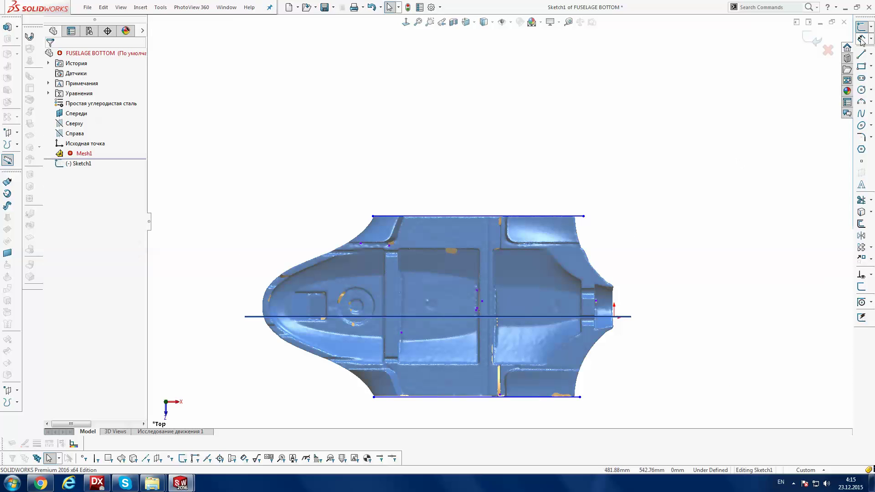
click(541, 217)
click(614, 316)
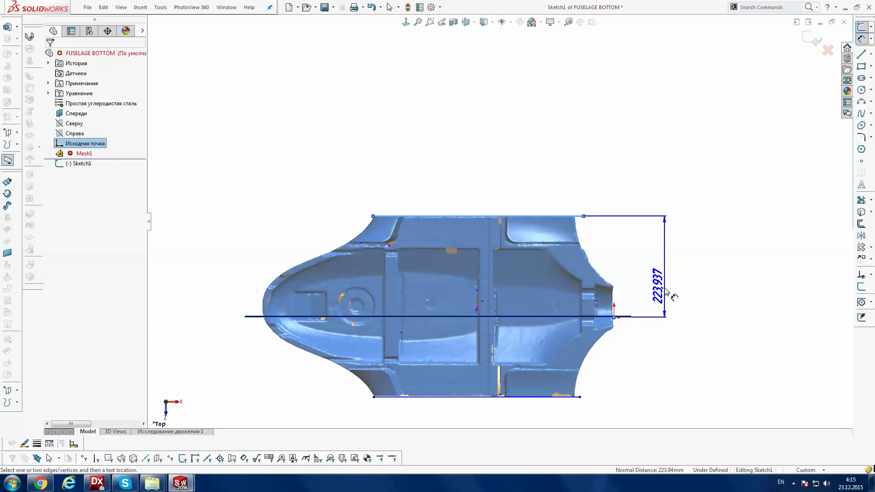
key(Escape)
key(Escape)
click(614, 316)
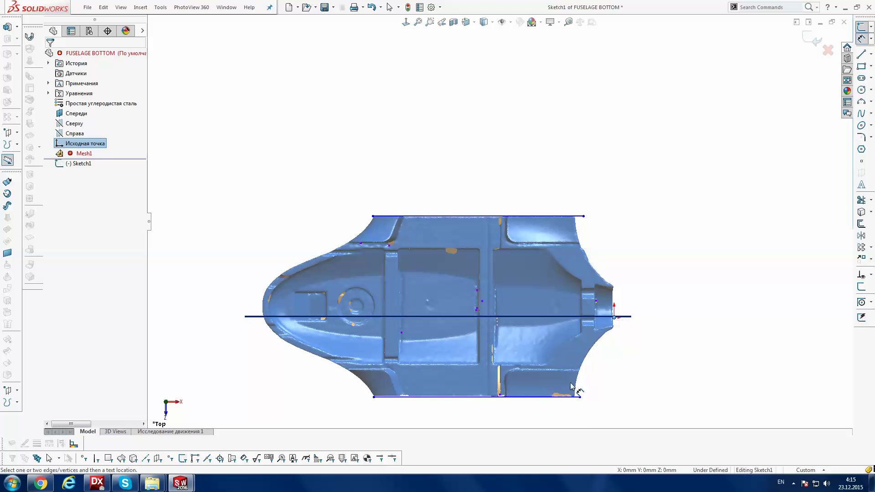
click(567, 396)
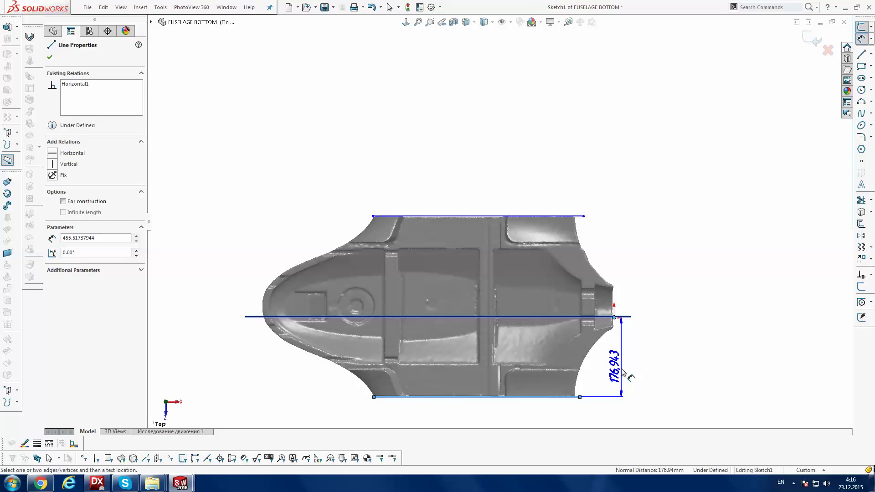
key(Escape)
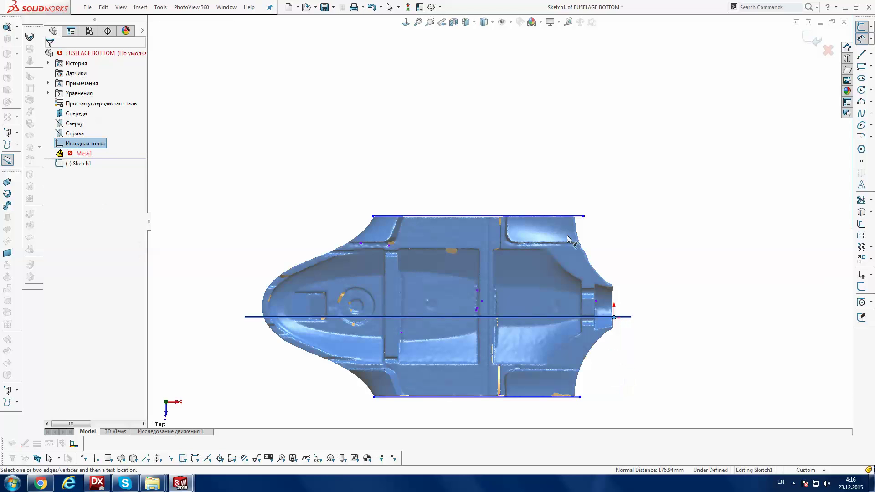
Place a 223.937 vertical dimension from the top line, then undo it
click(552, 217)
click(556, 398)
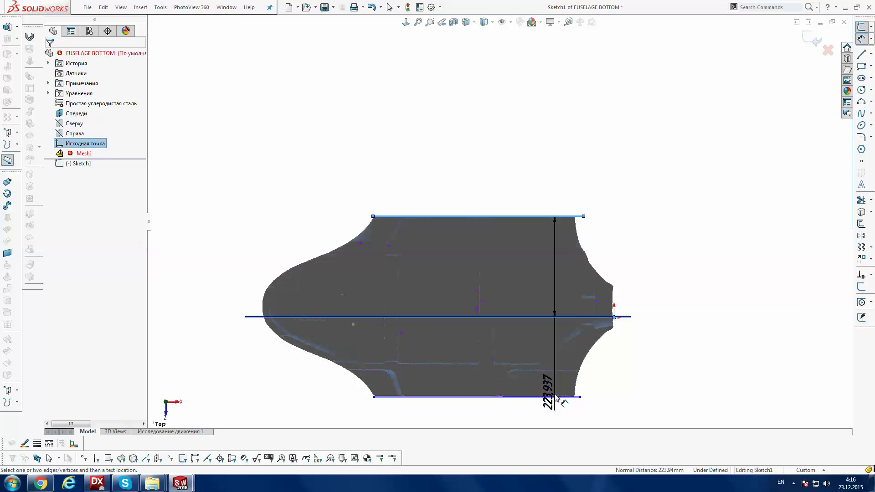
key(Return)
key(Escape)
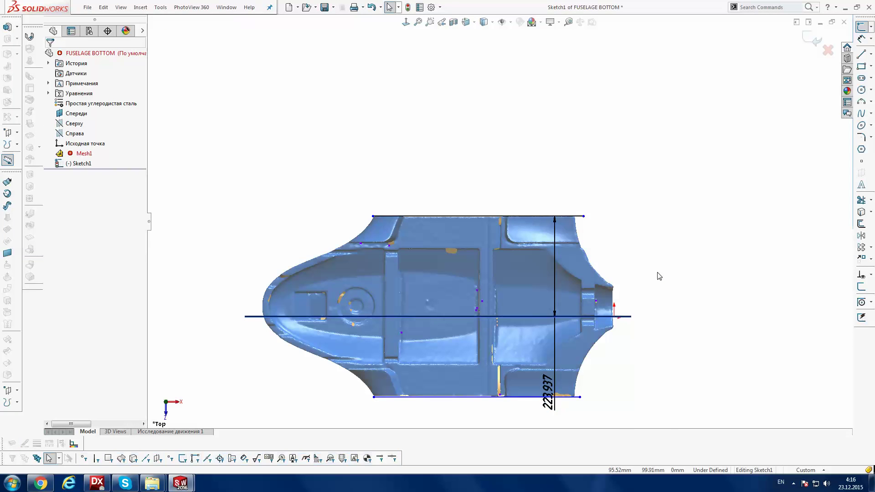
key(ctrl+z)
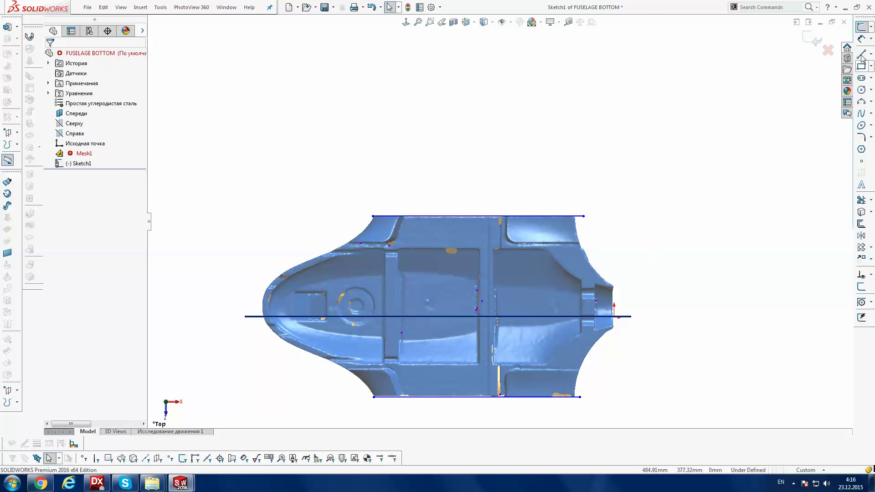
Start a top-to-bottom fuselage height dimension, then cancel it unplaced
click(862, 39)
click(532, 217)
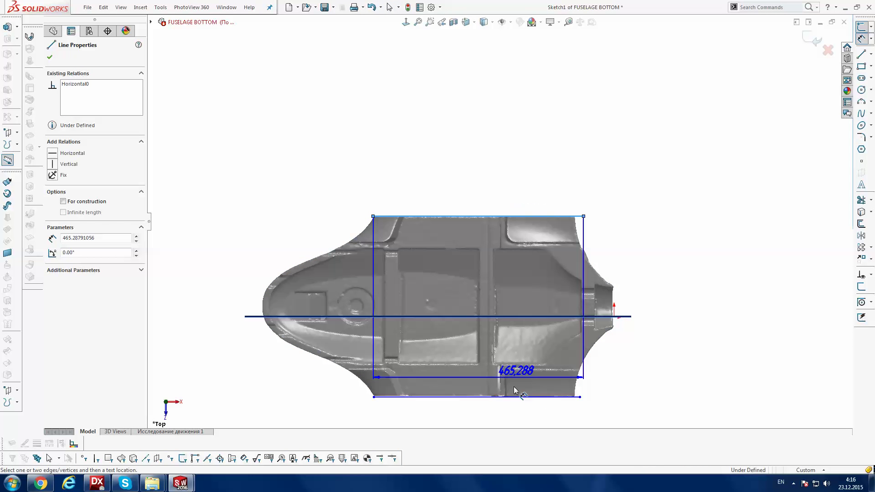
click(519, 396)
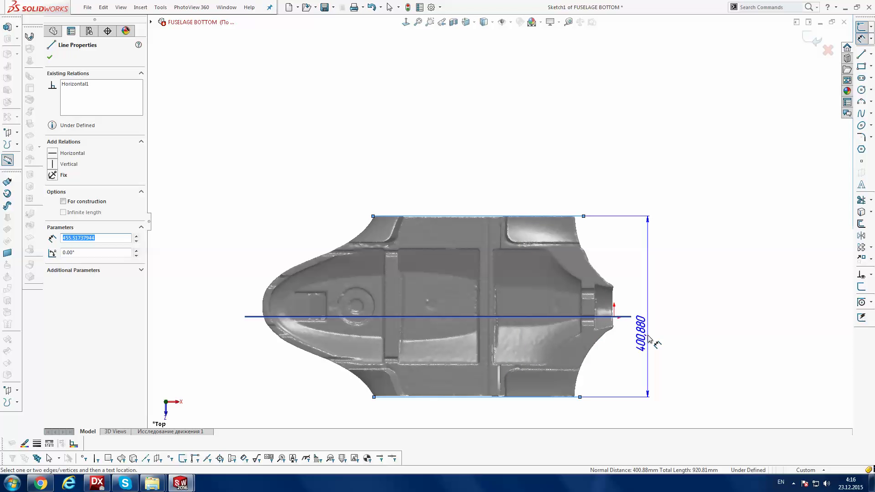
key(Escape)
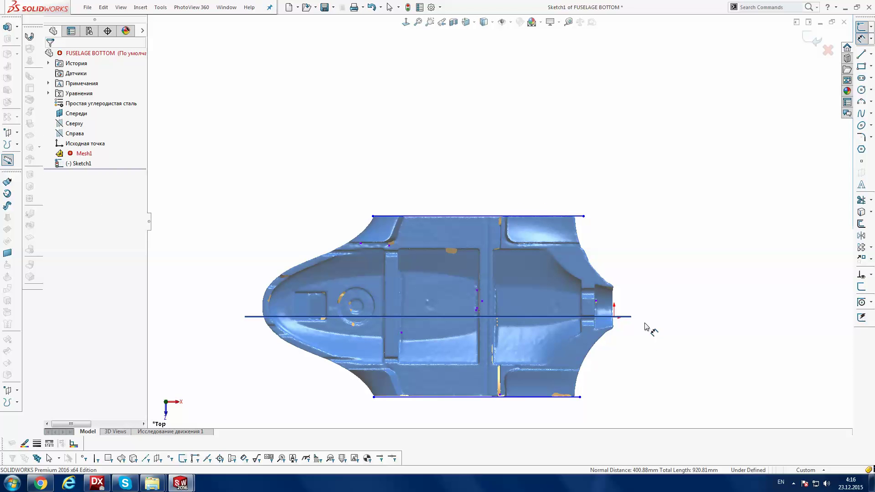
Zoom in and select the top sketch line to inspect it
scroll(425, 214, down, 2)
scroll(499, 211, down, 3)
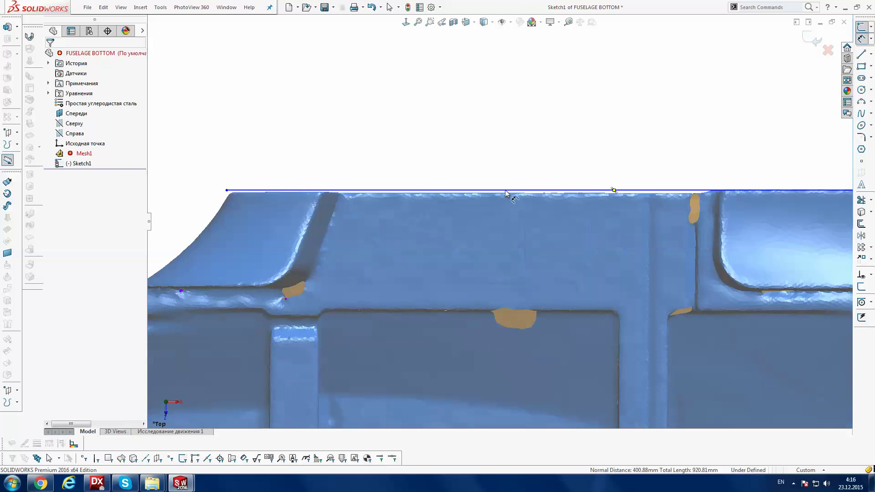
click(505, 190)
key(Escape)
scroll(502, 198, down, 2)
scroll(502, 198, down, 2)
click(508, 189)
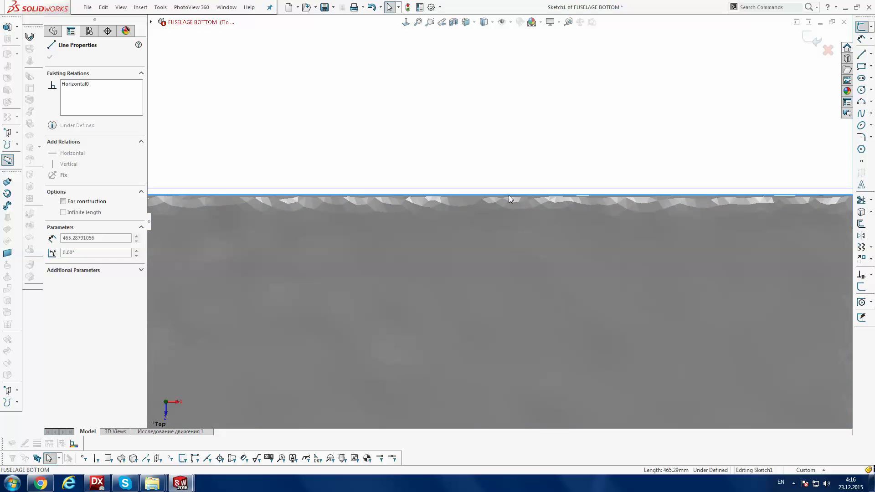
scroll(549, 251, up, 2)
scroll(554, 252, up, 3)
scroll(554, 252, up, 2)
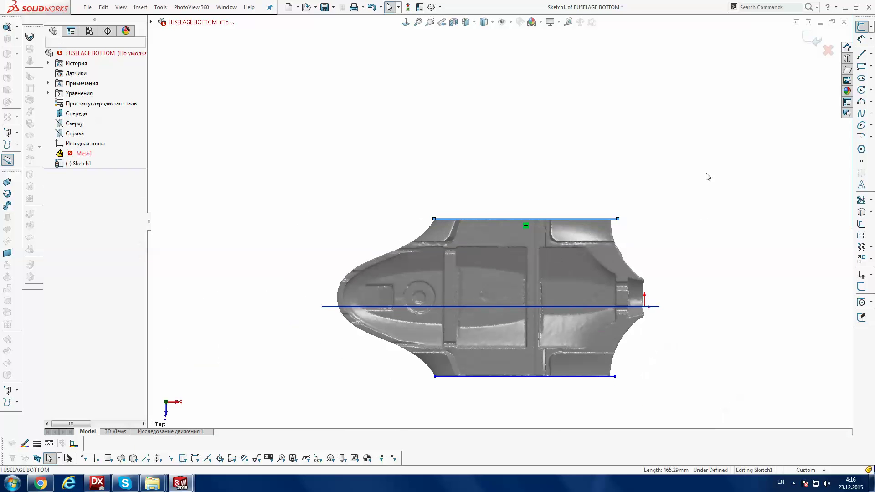
Dimension the top-to-bottom line distance at 400 mm, placed right of the fuselage
click(861, 38)
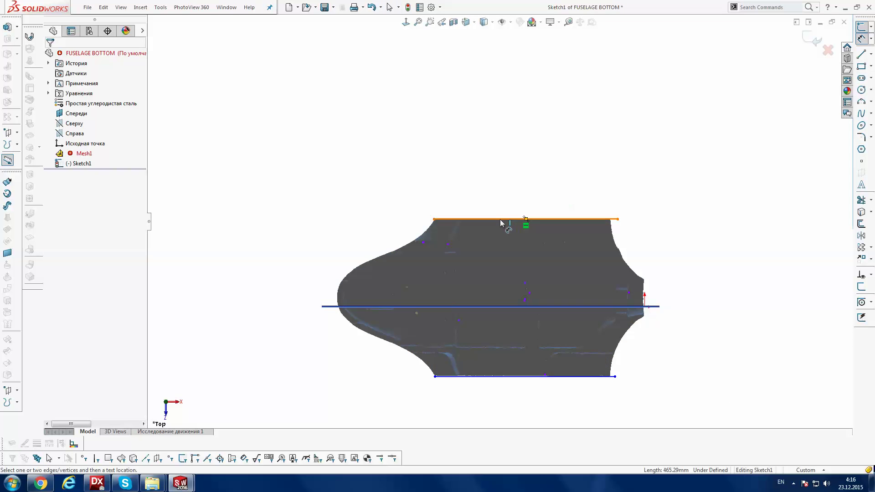
click(501, 220)
click(508, 376)
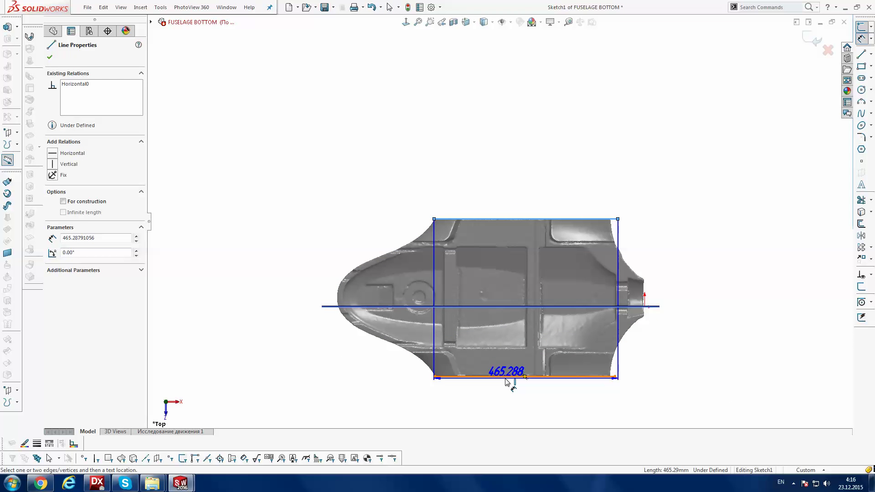
click(712, 300)
text(400)
key(Return)
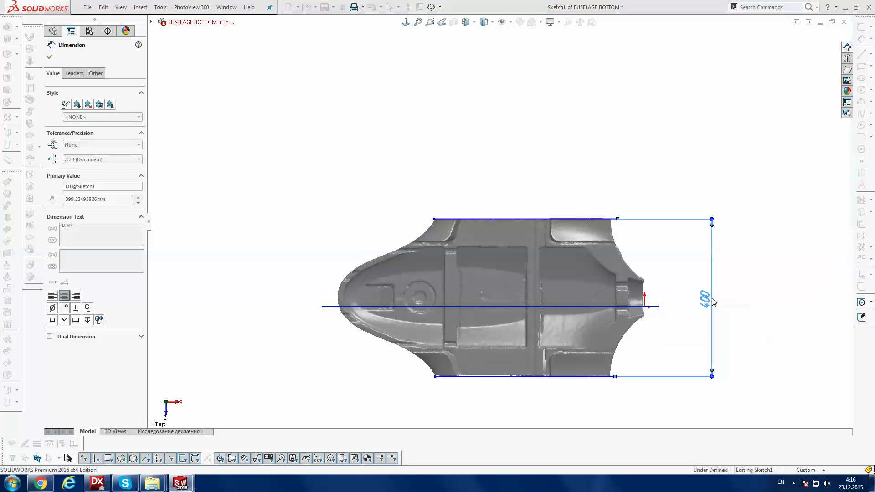
scroll(543, 247, down, 3)
scroll(542, 215, down, 3)
scroll(559, 187, up, 3)
scroll(504, 203, up, 3)
scroll(474, 252, up, 2)
scroll(469, 284, down, 4)
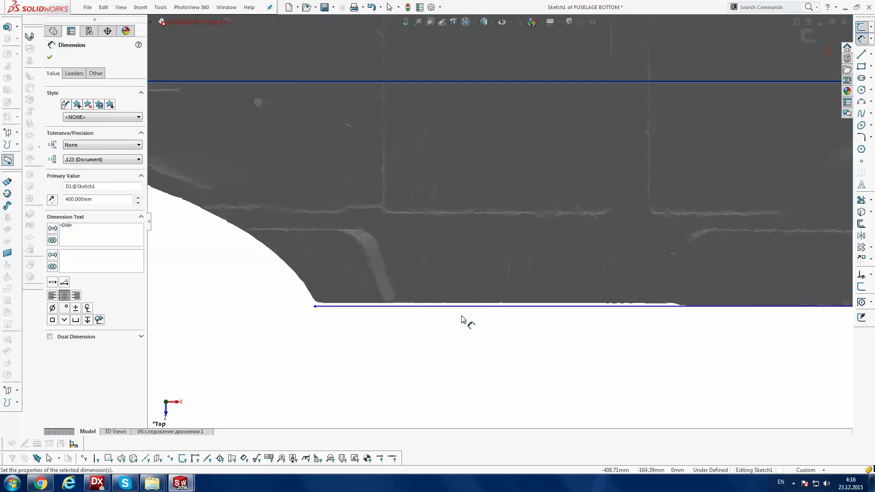
scroll(462, 319, down, 1)
scroll(631, 270, up, 1)
key(Escape)
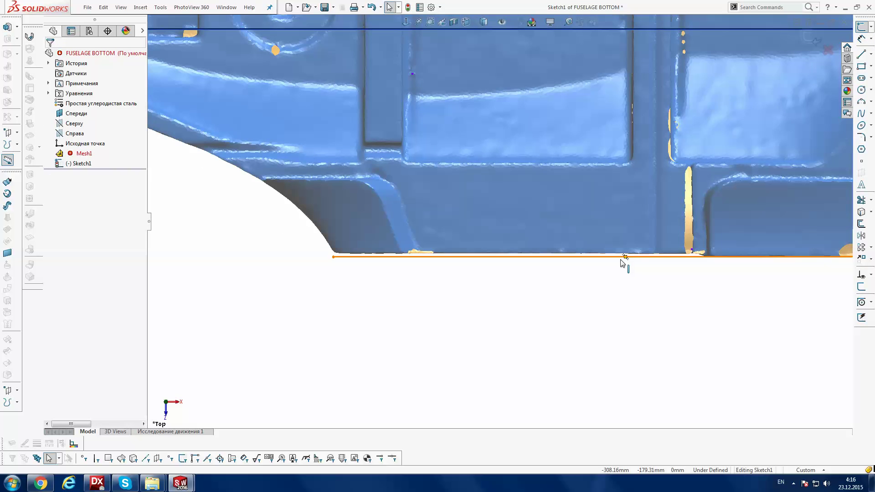
Select the bottom and top sketch lines, zooming in to inspect them
click(624, 257)
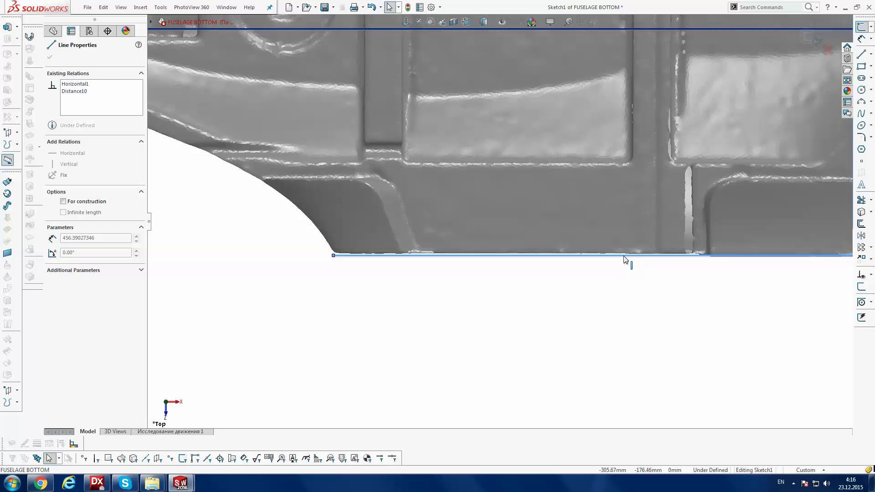
scroll(593, 164, up, 3)
scroll(564, 76, down, 2)
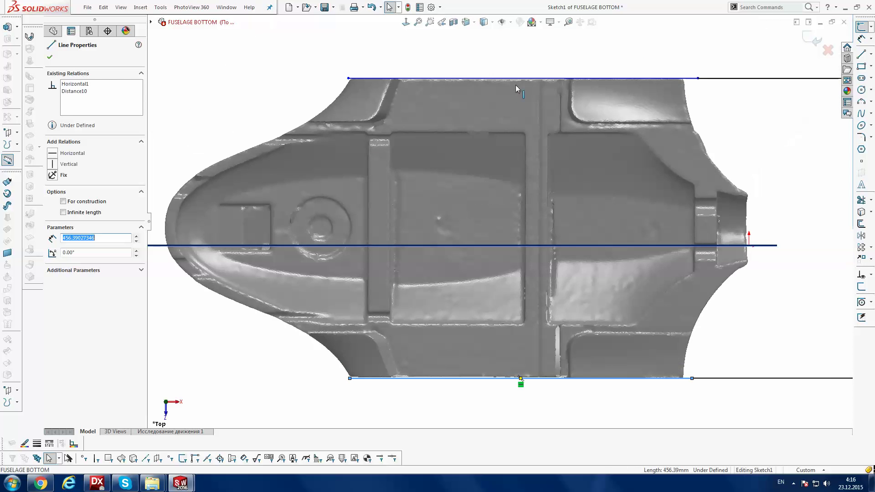
scroll(515, 85, down, 2)
click(501, 89)
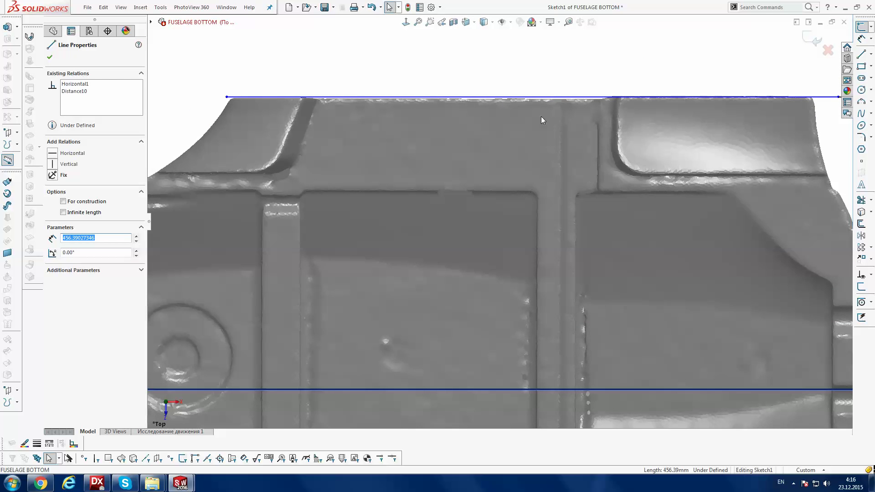
scroll(542, 106, down, 2)
scroll(543, 105, up, 1)
scroll(611, 157, down, 1)
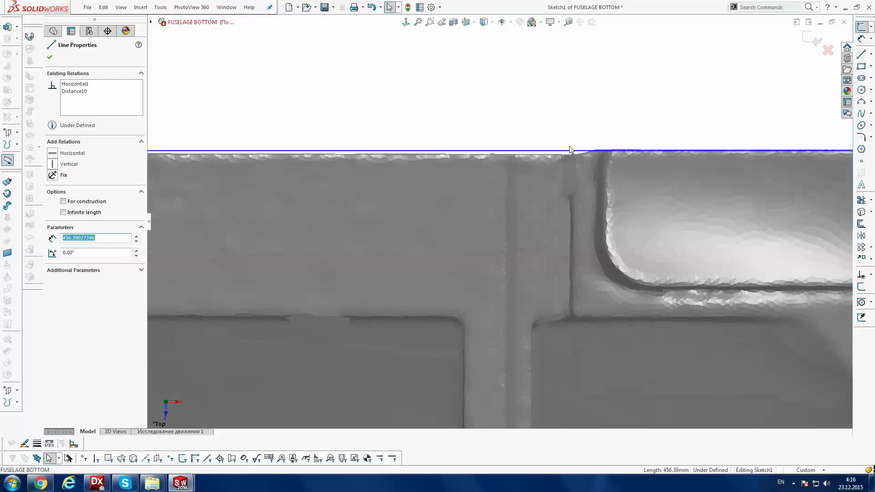
scroll(599, 187, up, 4)
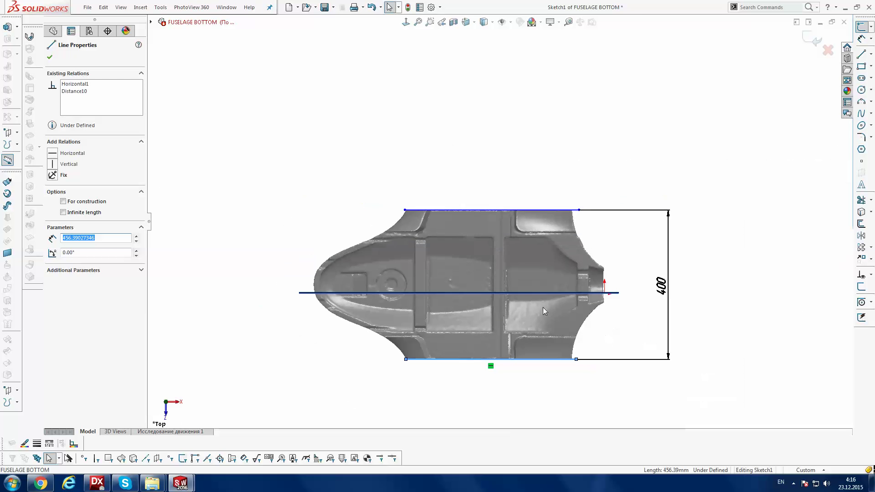
scroll(438, 376, down, 3)
scroll(400, 326, down, 1)
scroll(541, 164, up, 2)
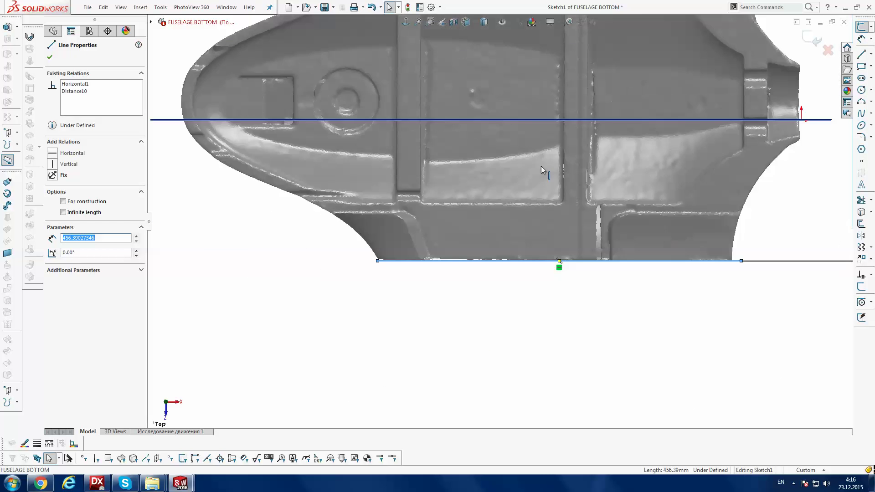
scroll(496, 114, up, 2)
scroll(487, 66, up, 1)
scroll(524, 114, down, 2)
scroll(562, 164, down, 3)
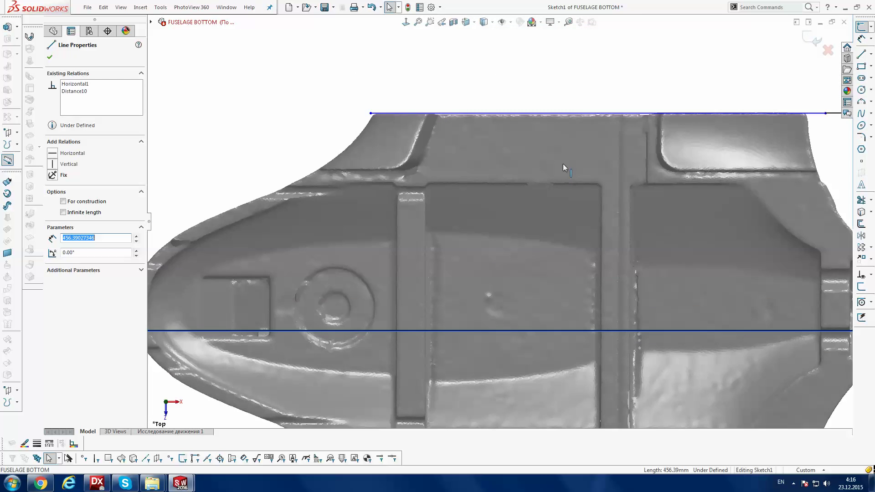
scroll(546, 111, down, 2)
scroll(563, 97, down, 1)
scroll(564, 97, down, 2)
Check the top sketch line against the mesh's upper edge
click(546, 120)
click(550, 121)
scroll(639, 198, up, 2)
scroll(638, 198, up, 2)
scroll(659, 250, up, 2)
scroll(659, 250, up, 2)
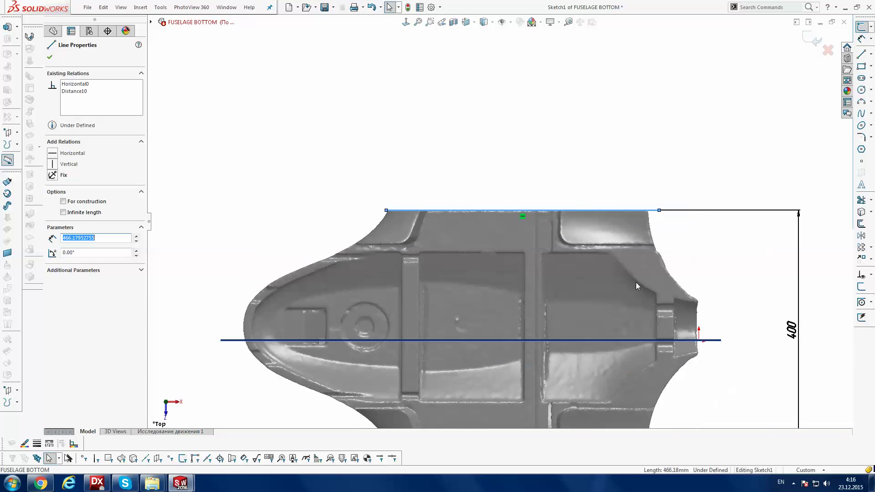
scroll(565, 224, up, 2)
scroll(556, 346, down, 2)
scroll(539, 316, down, 2)
scroll(539, 307, down, 2)
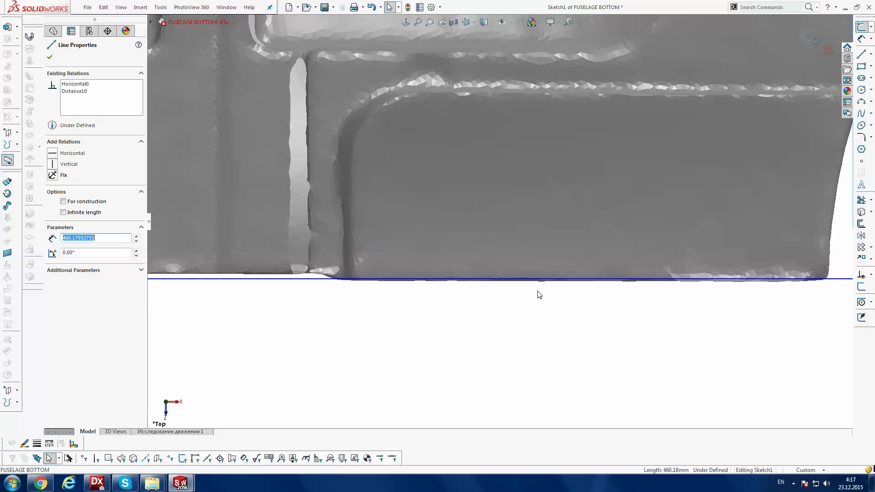
Drag the bottom sketch line onto the fuselage's lower edge
drag(524, 280, 524, 286)
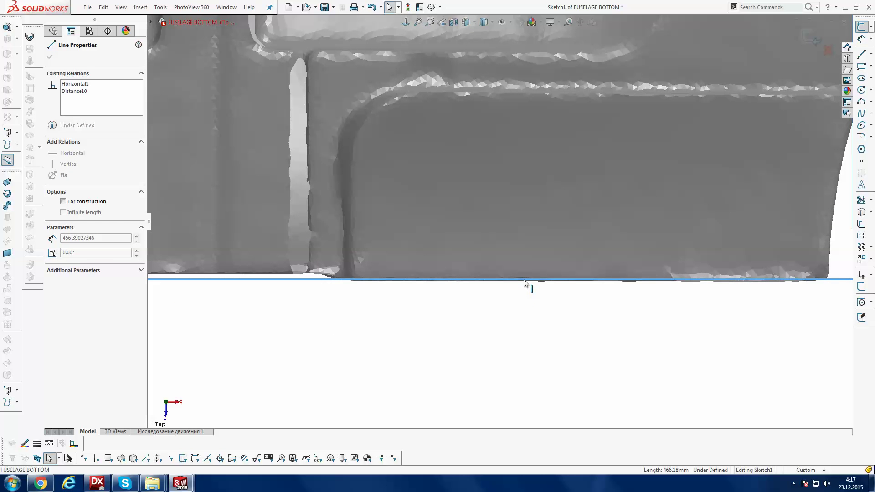
scroll(564, 151, up, 2)
scroll(561, 150, up, 2)
scroll(542, 144, up, 2)
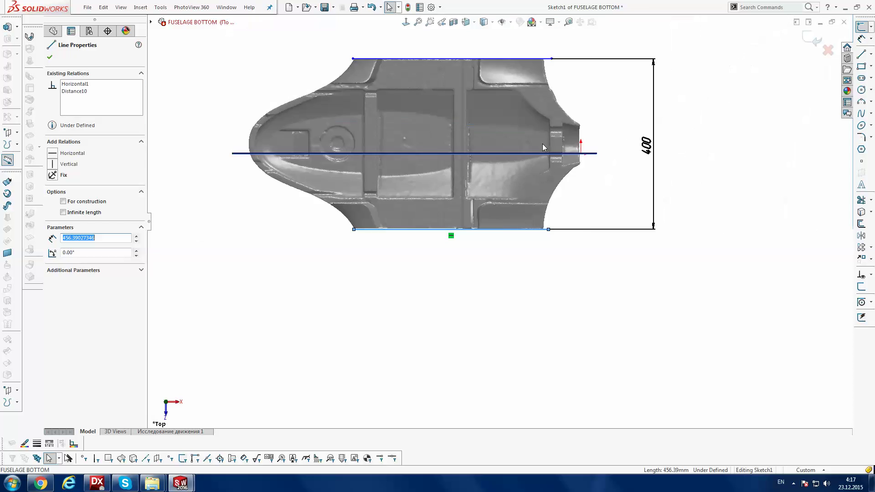
scroll(538, 92, down, 3)
scroll(537, 59, up, 2)
scroll(490, 120, down, 3)
scroll(491, 119, down, 1)
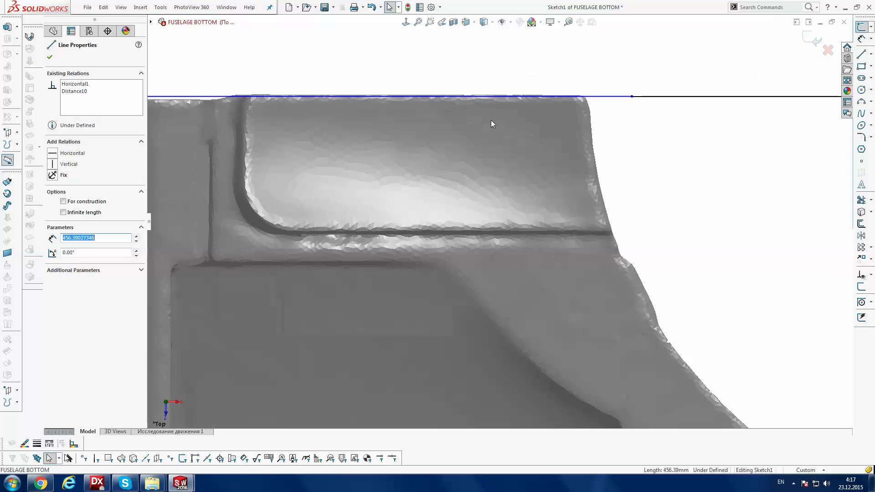
scroll(545, 178, down, 2)
scroll(546, 183, up, 3)
scroll(555, 197, up, 2)
click(664, 198)
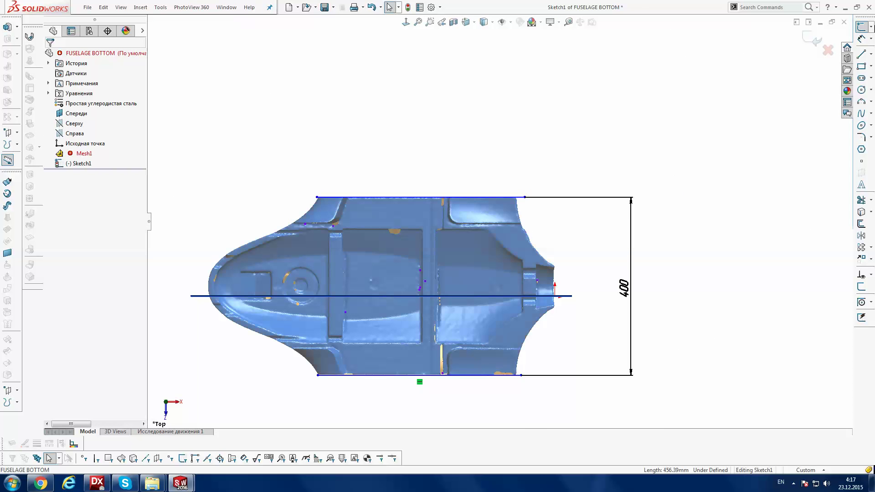
Try top-to-centre and centre-to-bottom dimensions, then discard both, keeping only the 400 mm height
click(864, 27)
click(499, 198)
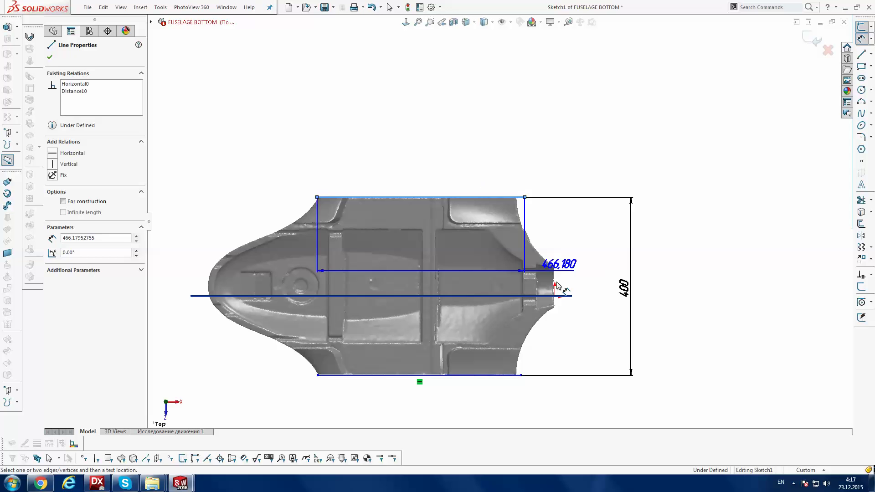
click(555, 297)
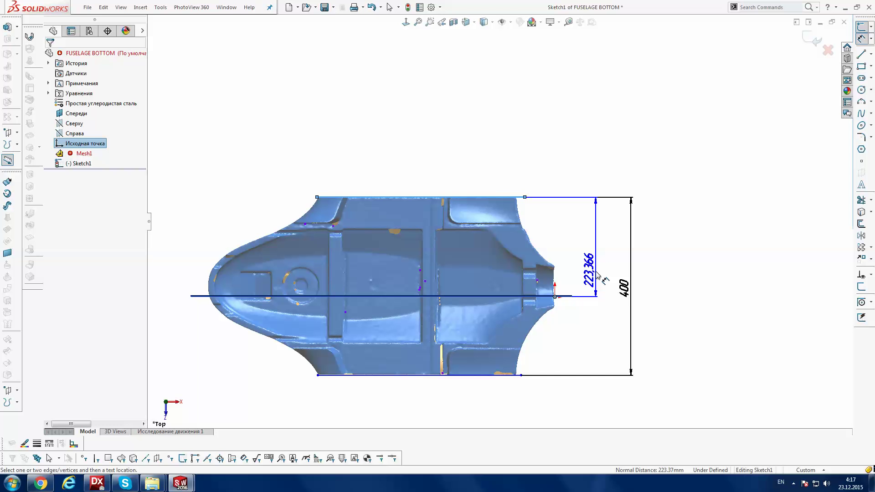
key(Escape)
key(Escape)
click(547, 297)
click(500, 375)
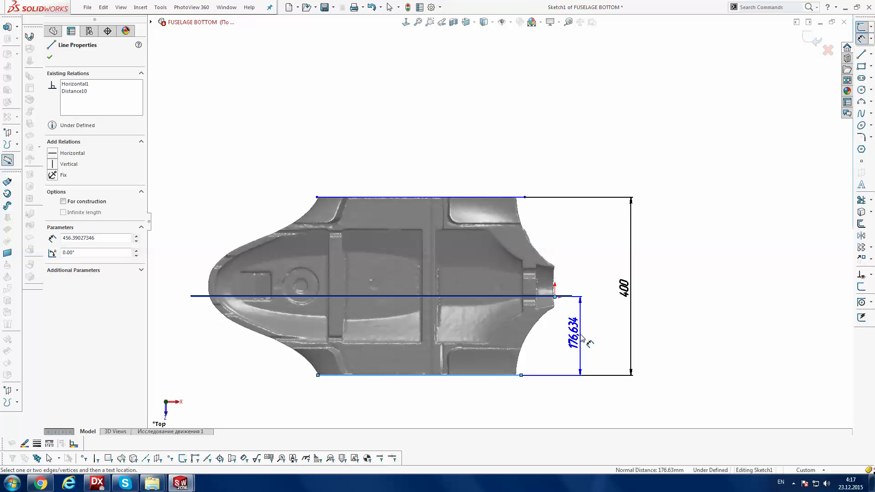
key(Delete)
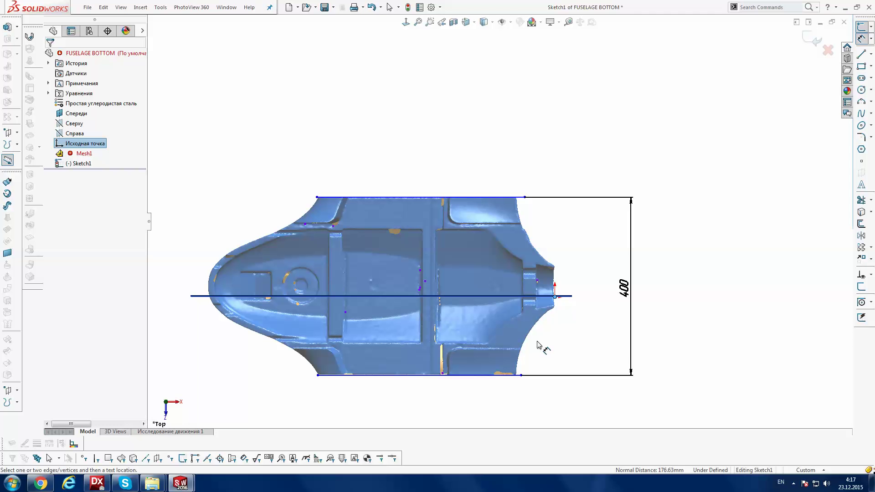
key(Escape)
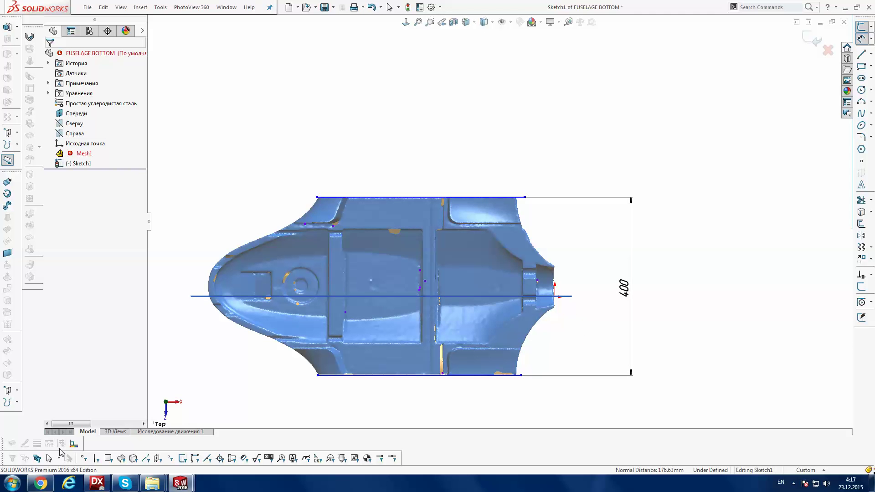
click(12, 483)
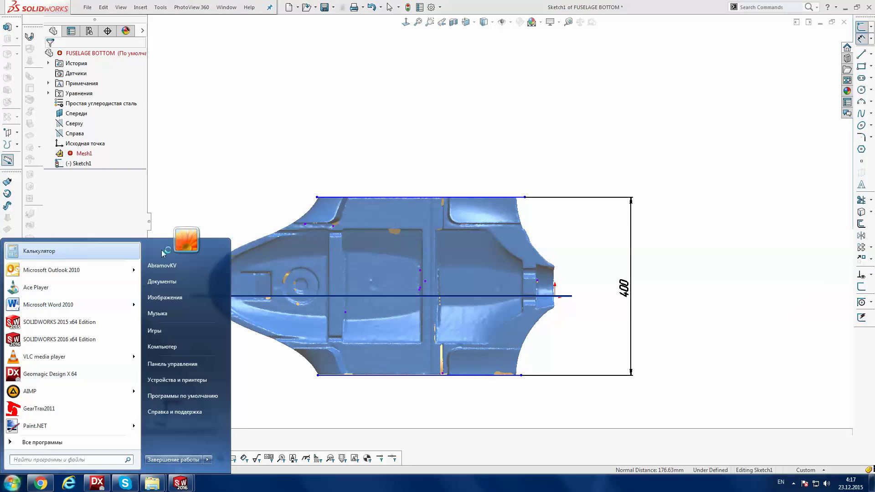
click(41, 251)
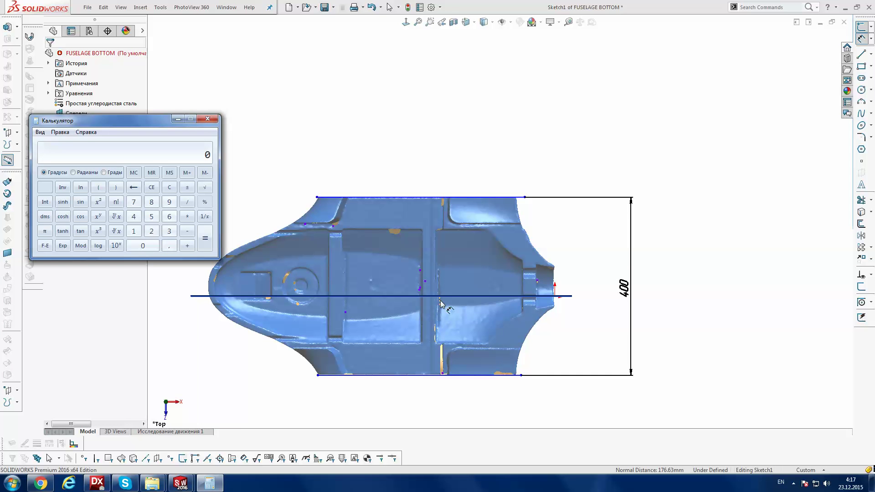
text(40 - 223,)
text(37)
key(Return)
click(208, 119)
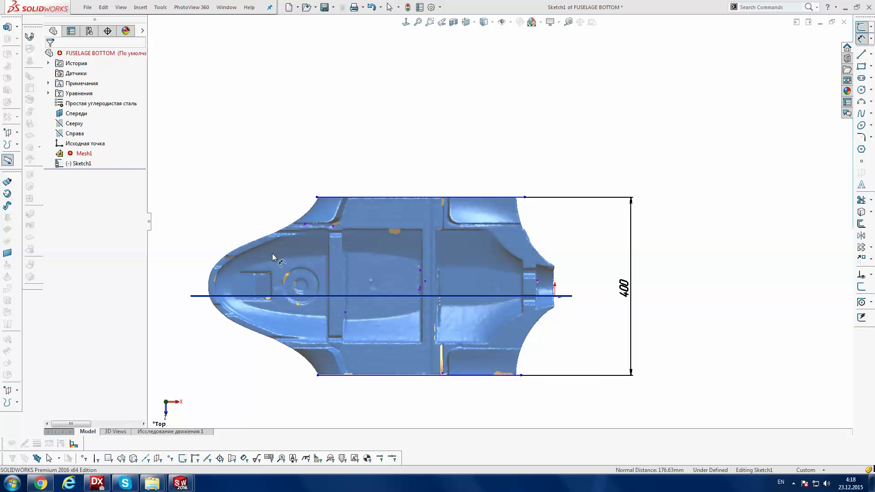
scroll(248, 252, down, 2)
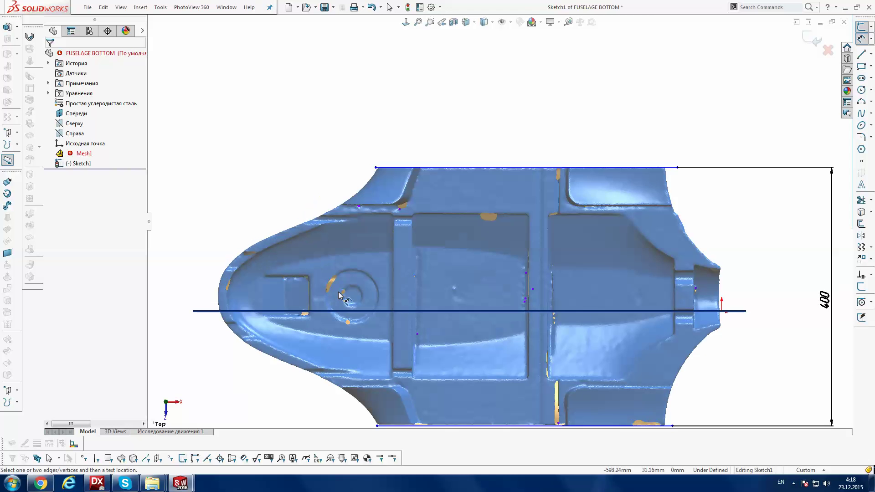
key(Escape)
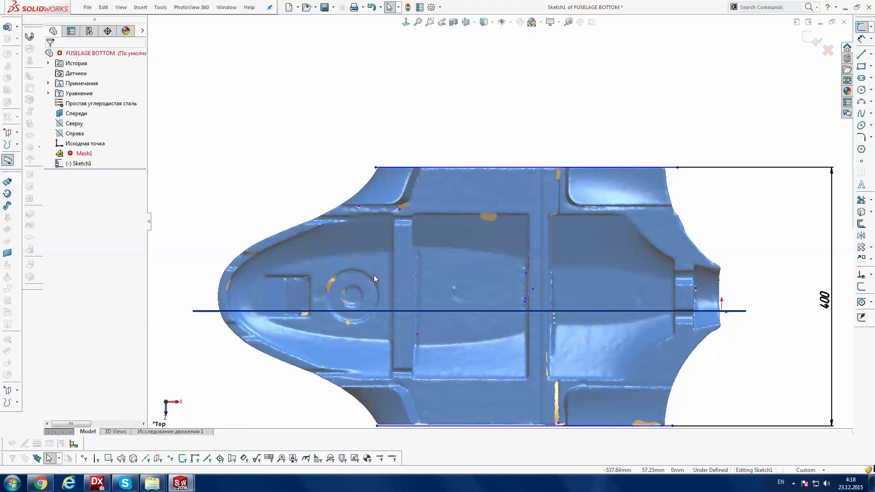
scroll(348, 299, down, 2)
scroll(433, 284, down, 2)
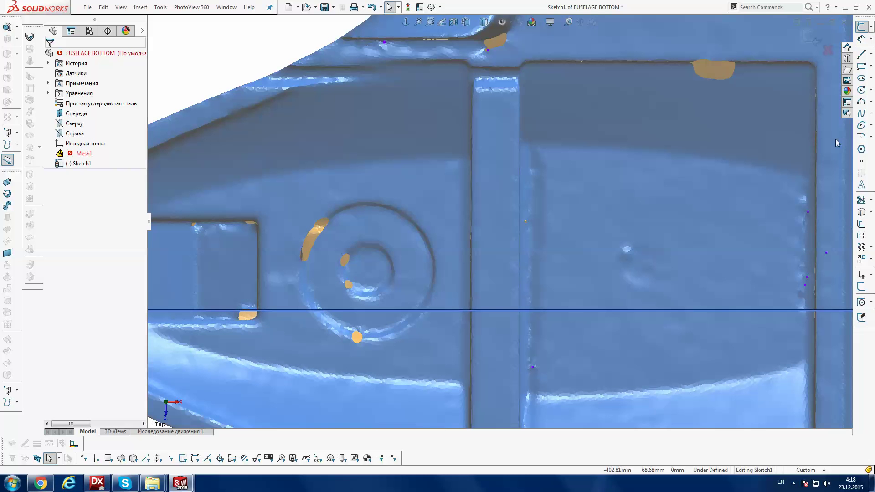
click(866, 58)
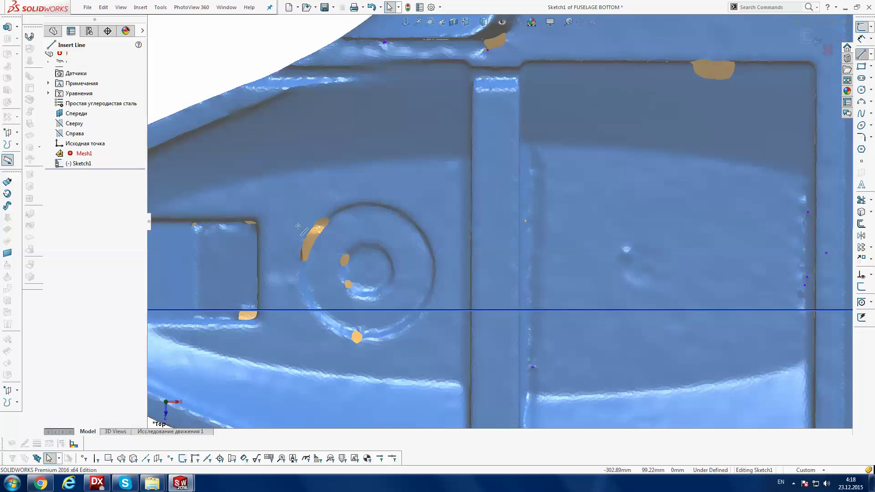
click(367, 310)
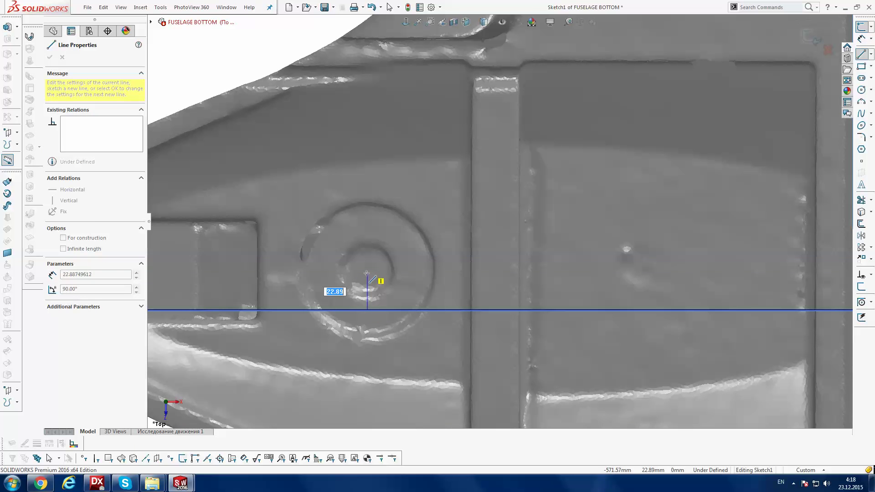
key(Escape)
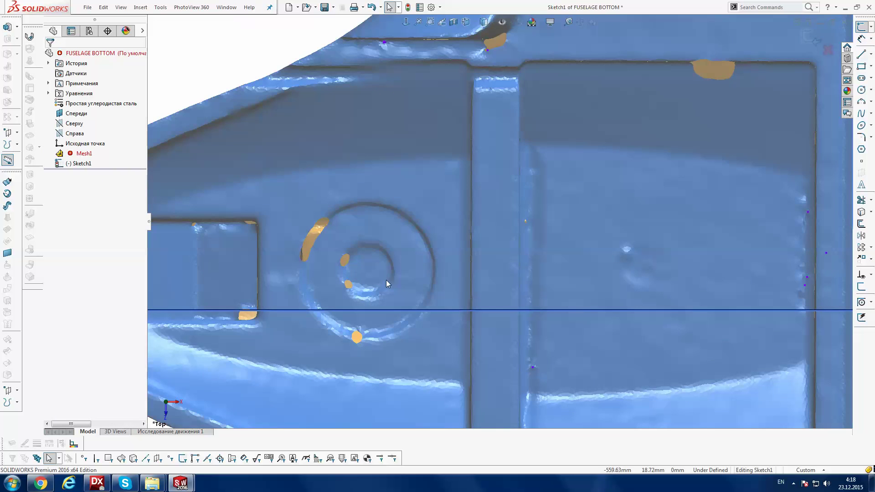
key(f)
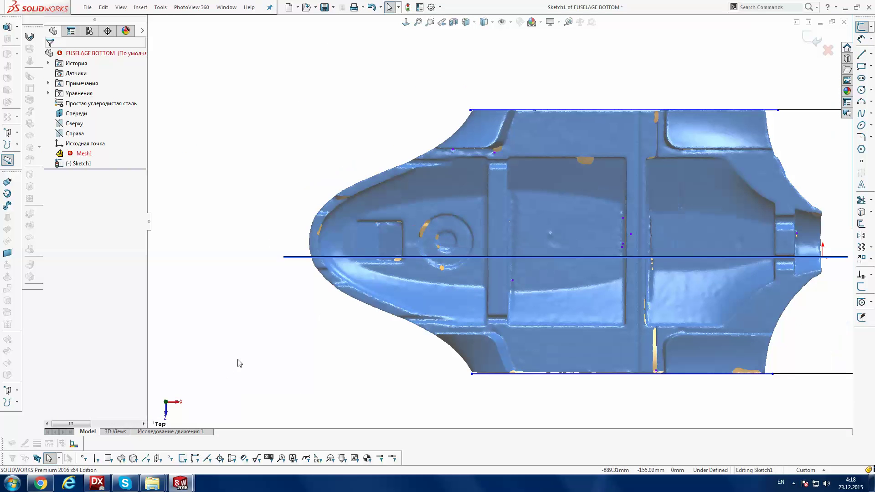
click(12, 483)
text(223,)
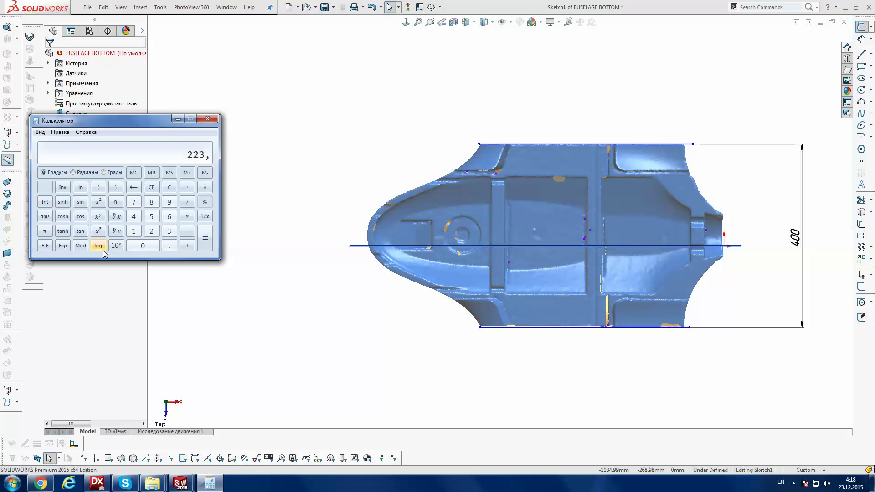
text(37 - )
text(176,64)
key(Return)
text(2)
key(Return)
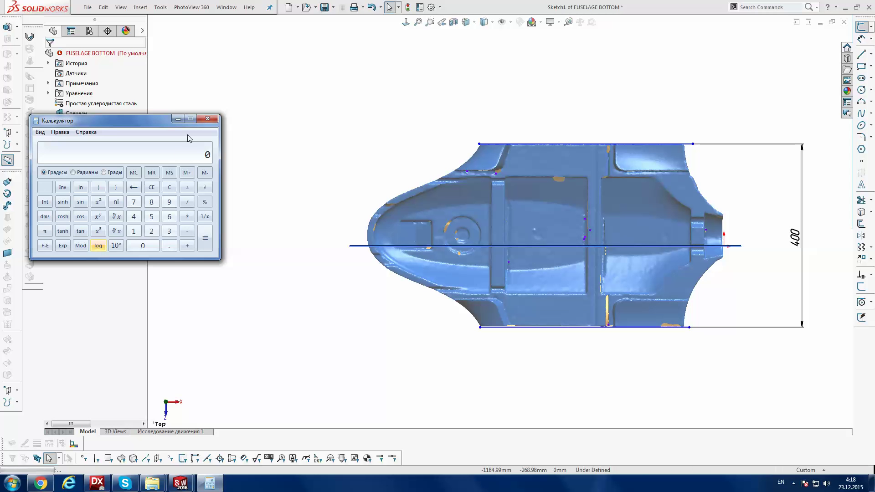
click(207, 119)
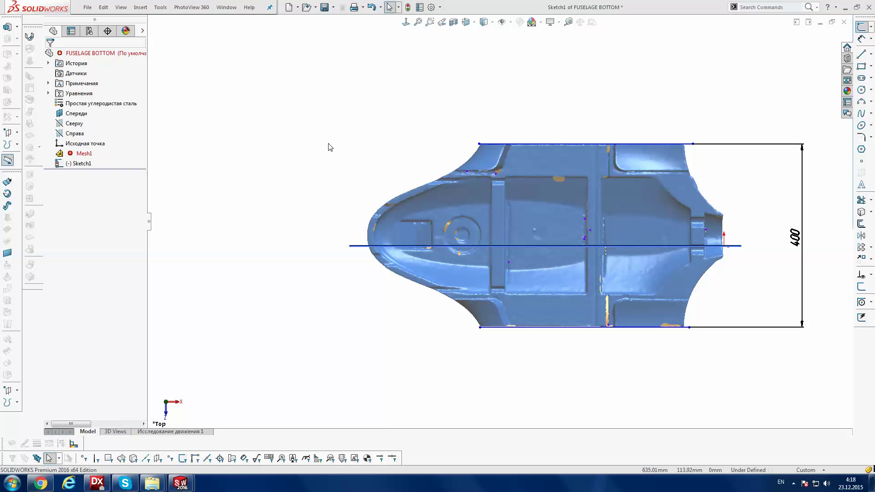
scroll(516, 256, down, 3)
scroll(430, 230, down, 4)
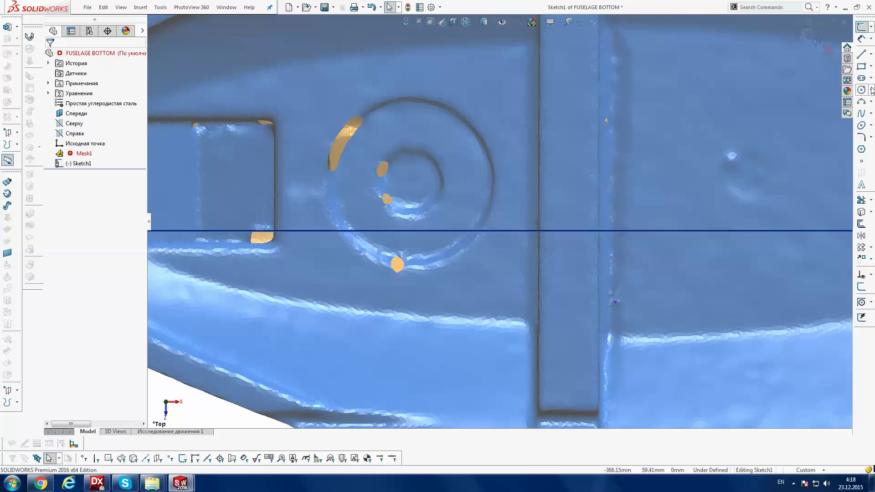
click(861, 53)
click(428, 238)
click(417, 183)
key(Escape)
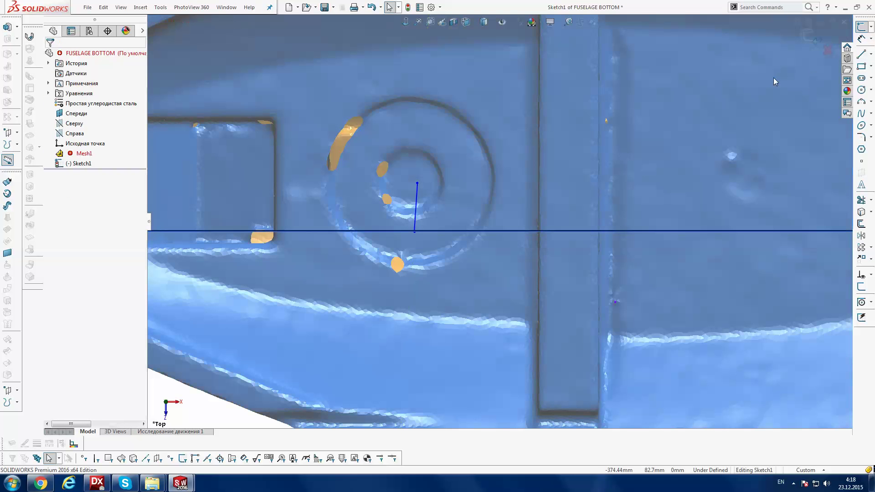
click(416, 195)
click(68, 164)
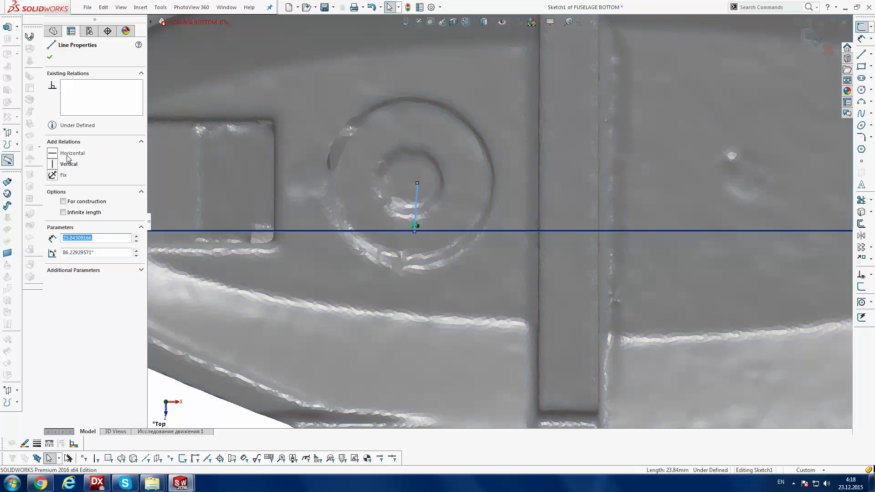
key(Escape)
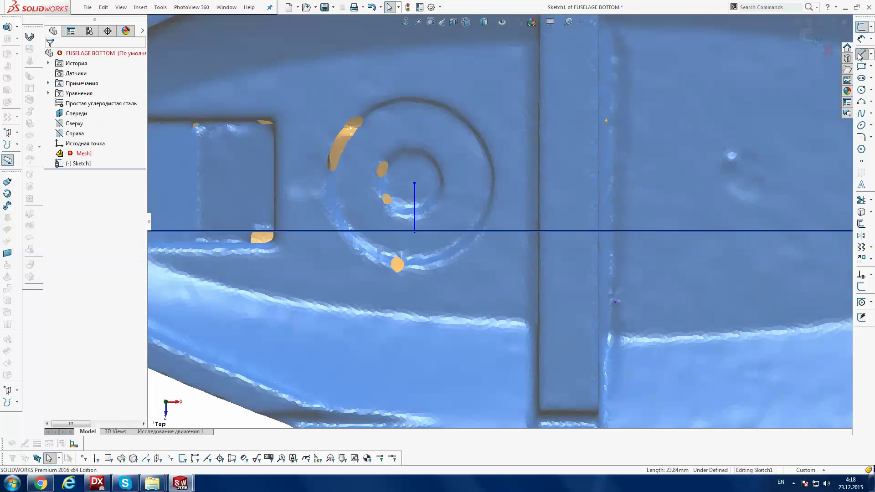
click(861, 38)
click(415, 198)
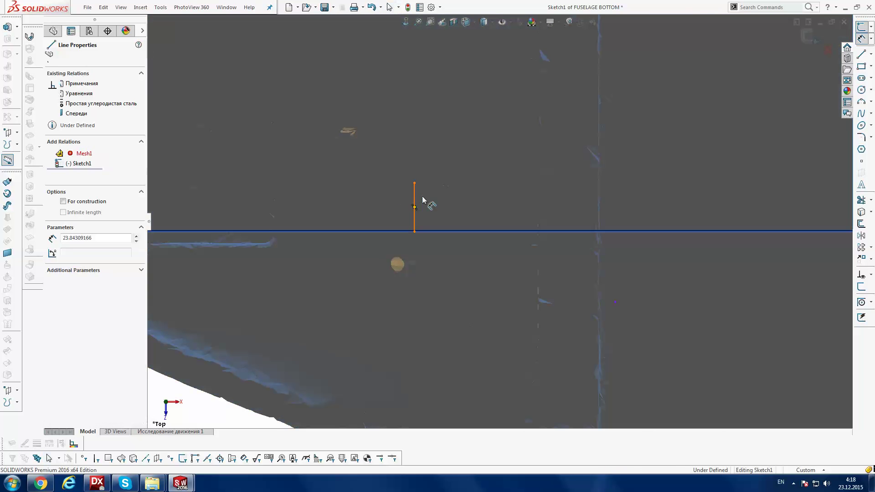
click(433, 199)
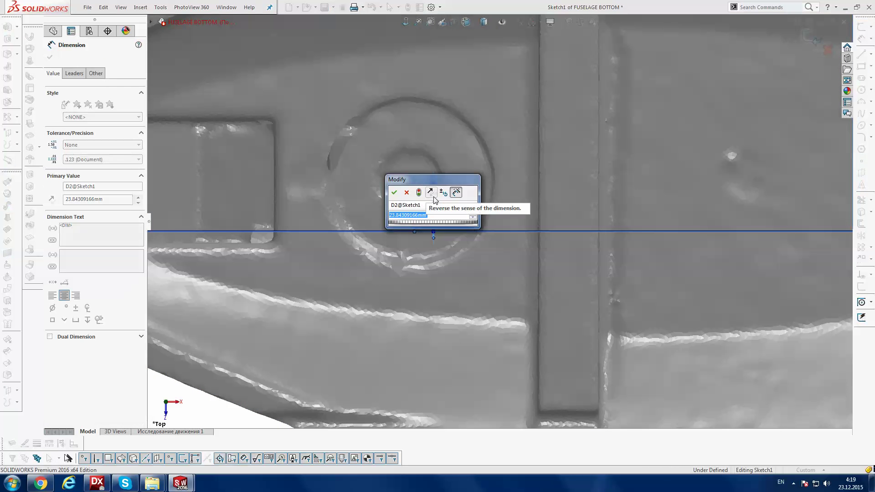
text(23.365)
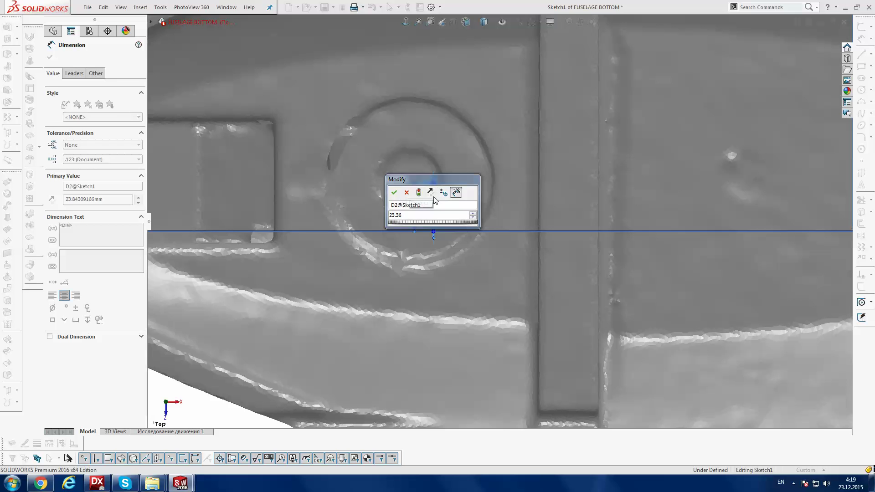
key(Return)
key(Escape)
scroll(424, 194, up, 2)
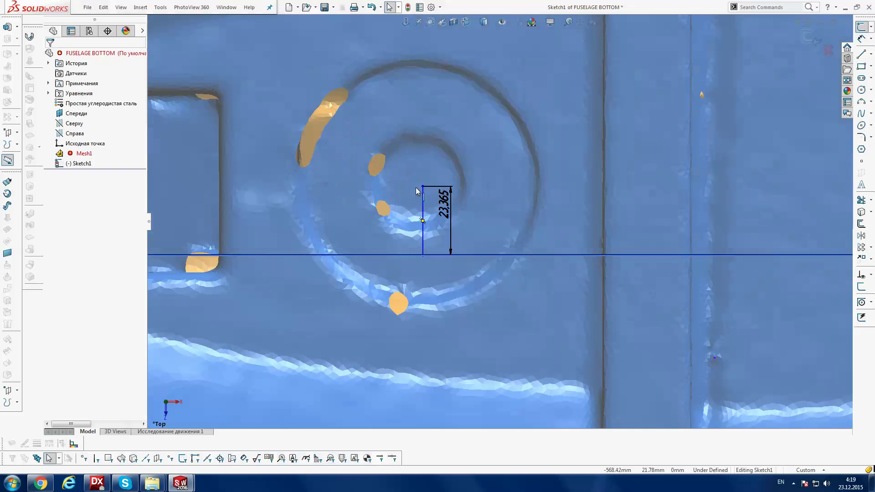
click(423, 192)
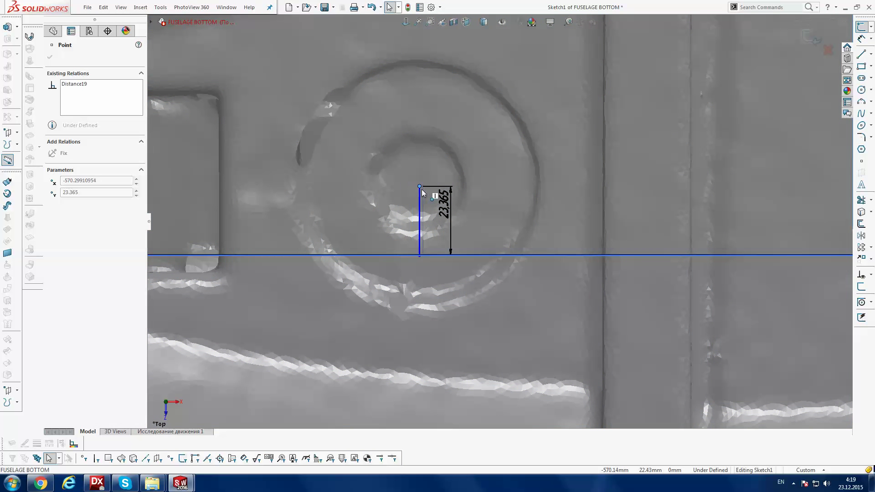
click(422, 212)
key(Delete)
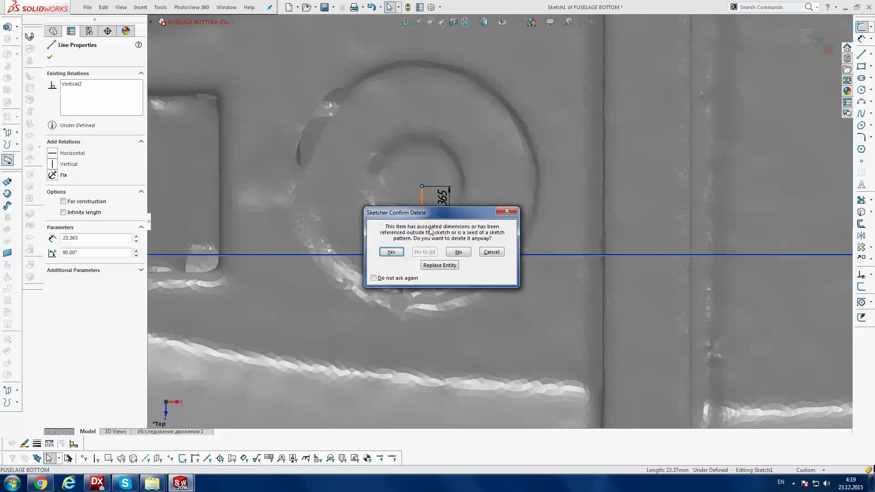
click(393, 252)
scroll(515, 267, up, 2)
scroll(516, 266, up, 2)
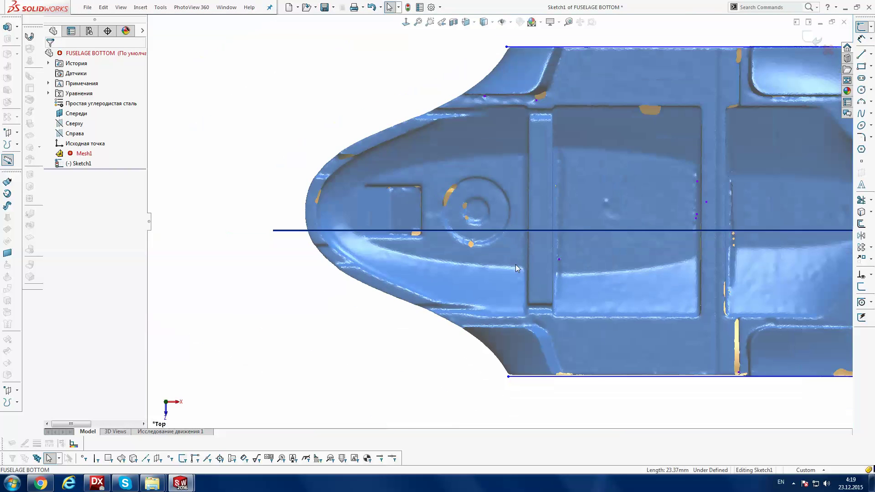
Exit the sketch and move Mesh1 by a 23.365 mm Z offset
scroll(516, 264, up, 2)
click(811, 41)
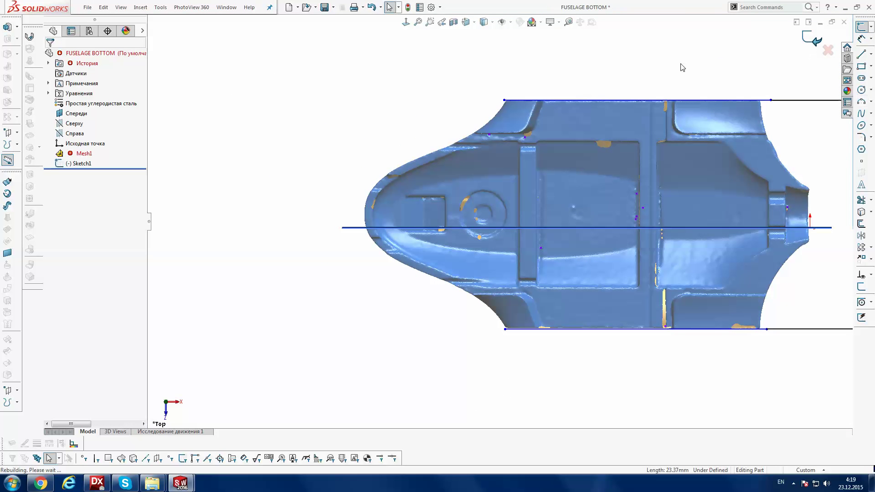
right_click(83, 153)
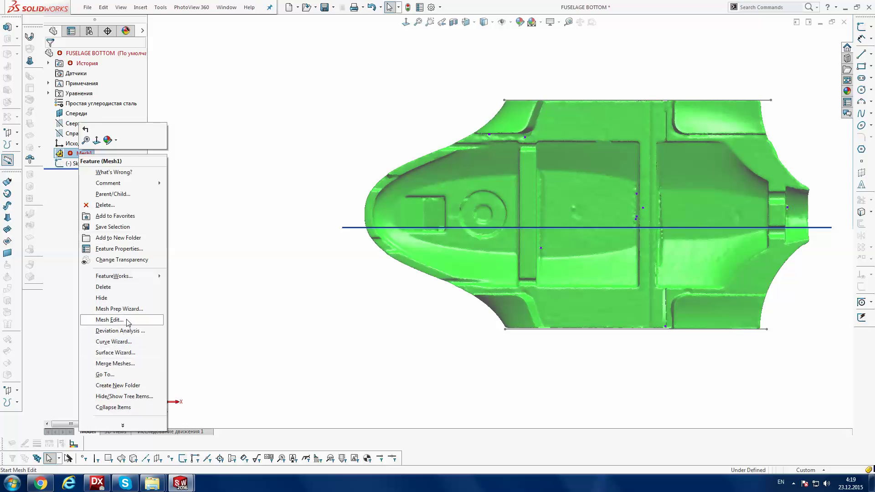
click(111, 320)
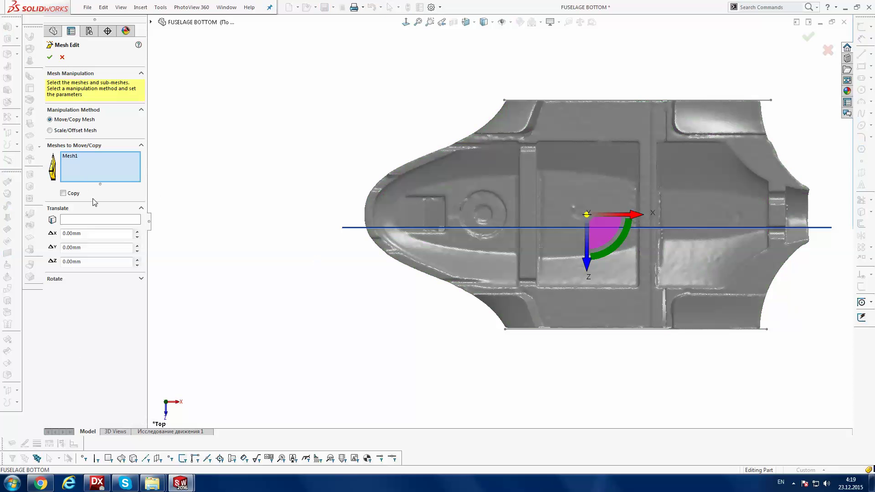
click(98, 262)
text(23.365)
key(Return)
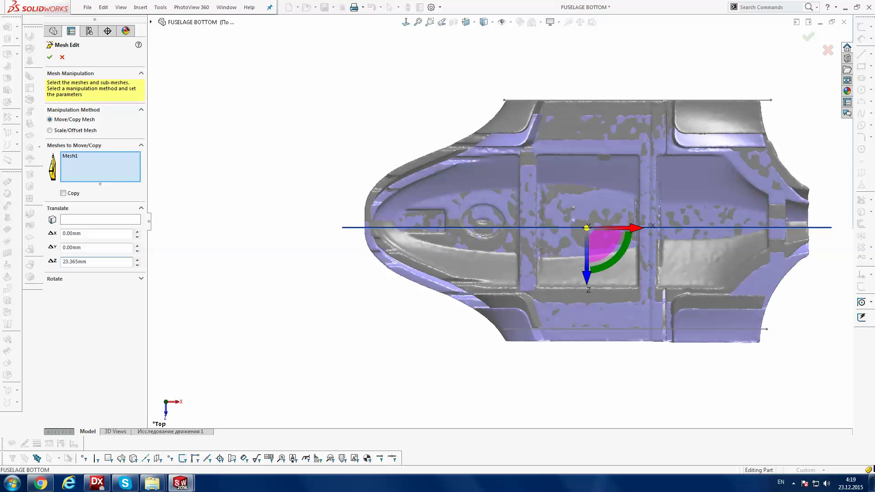
click(50, 57)
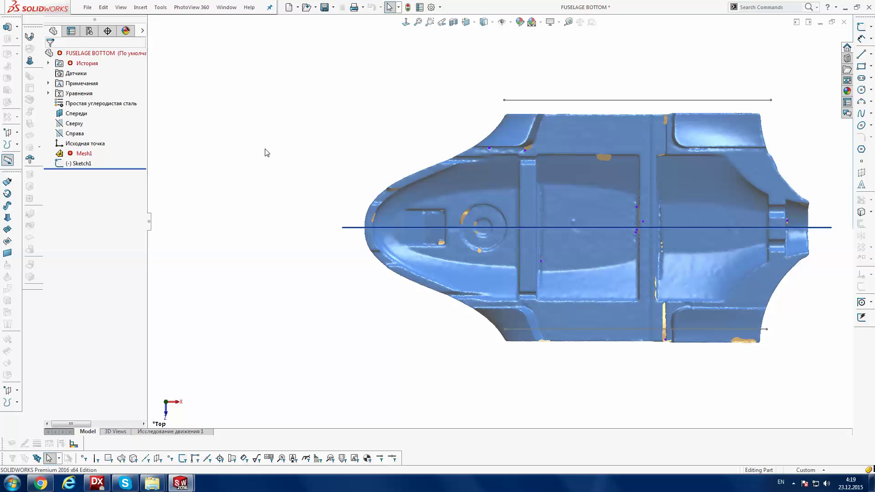
Delete Sketch1 from the tree and zoom to fit the part
click(81, 164)
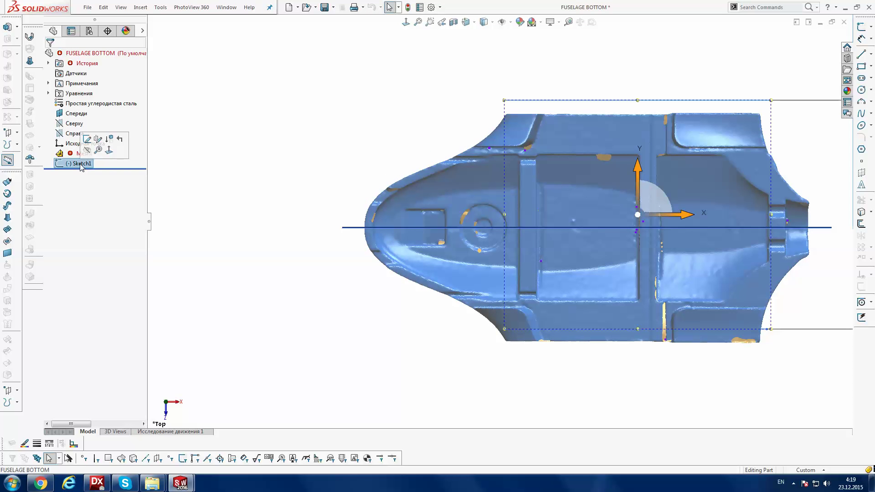
key(Delete)
key(Return)
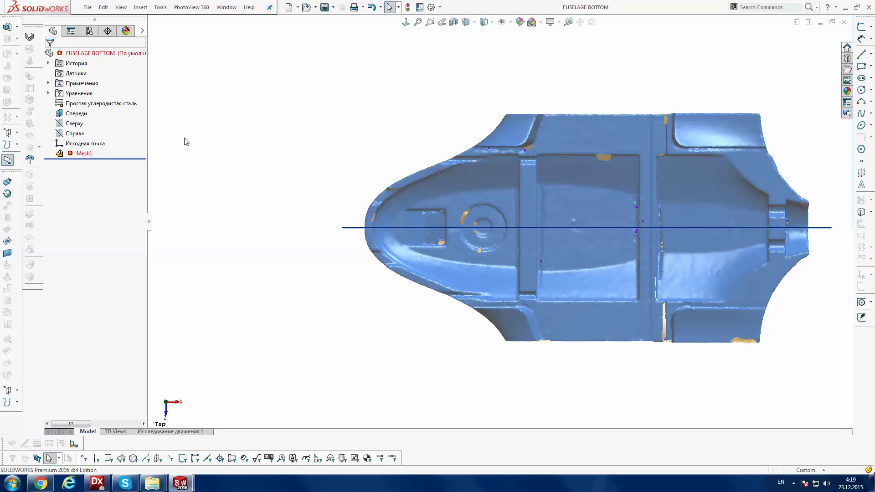
key(z)
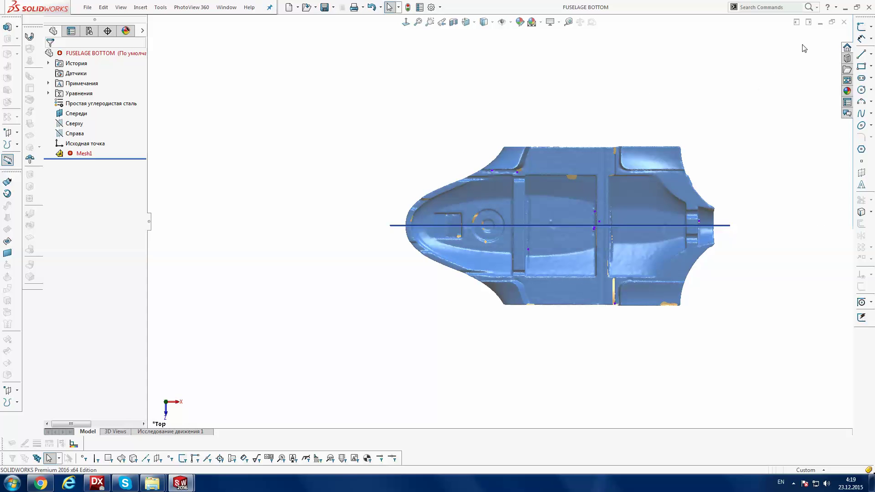
Close FUSELAGE BOTTOM and open the FUSELAGE TOP part from the assembly
click(843, 22)
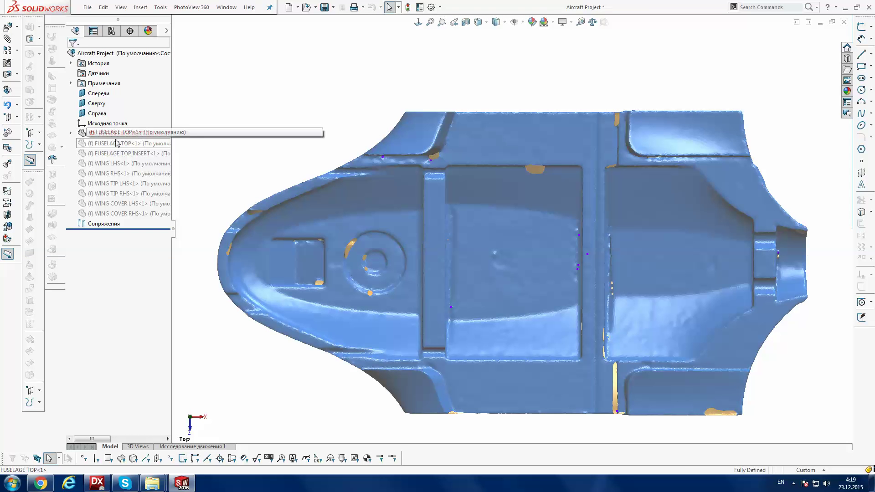
click(116, 143)
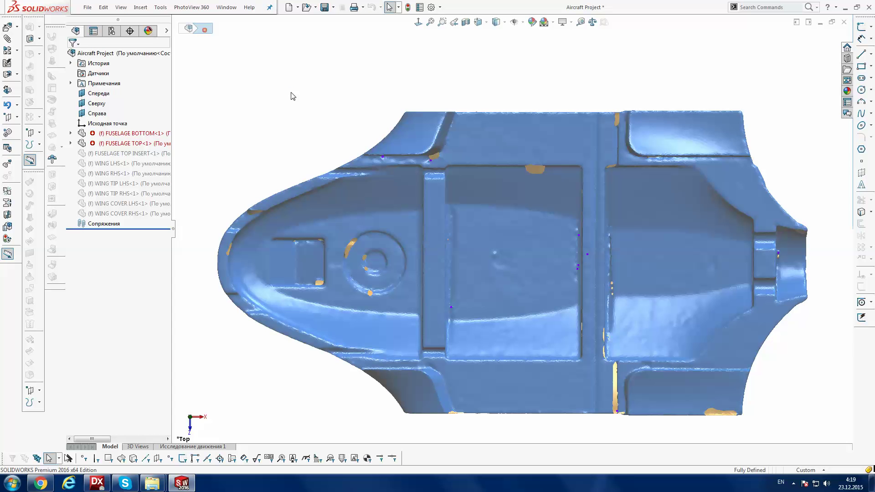
right_click(132, 143)
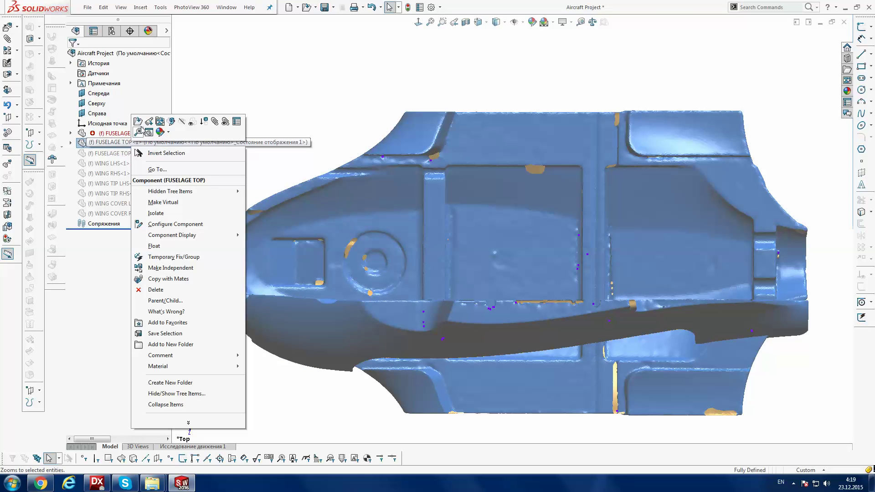
click(142, 126)
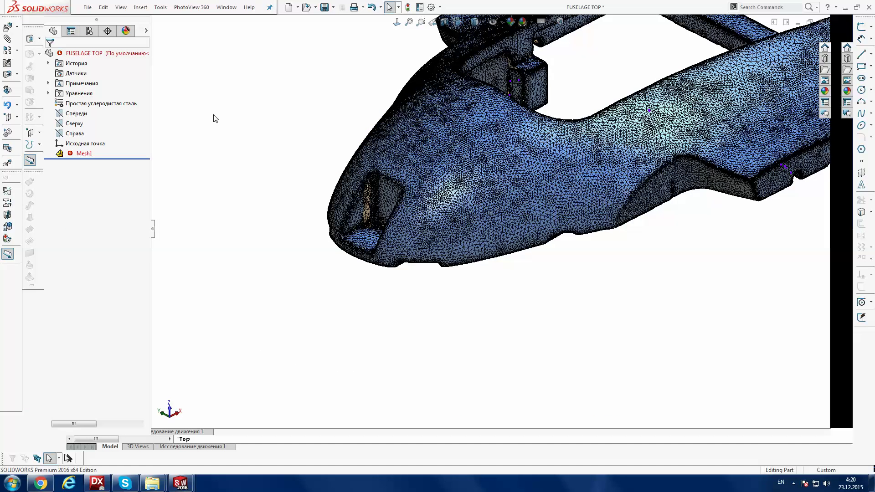
Set Shaded display style and view the part Normal To the Top plane
click(491, 20)
click(485, 50)
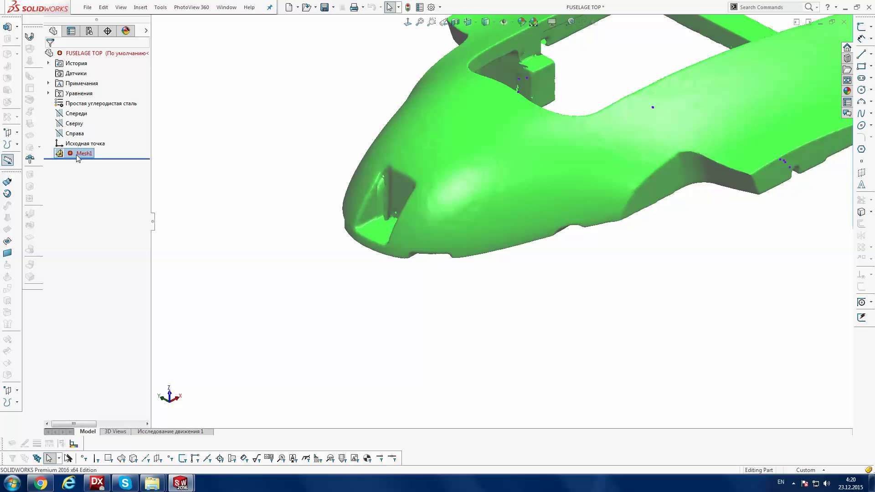
click(78, 114)
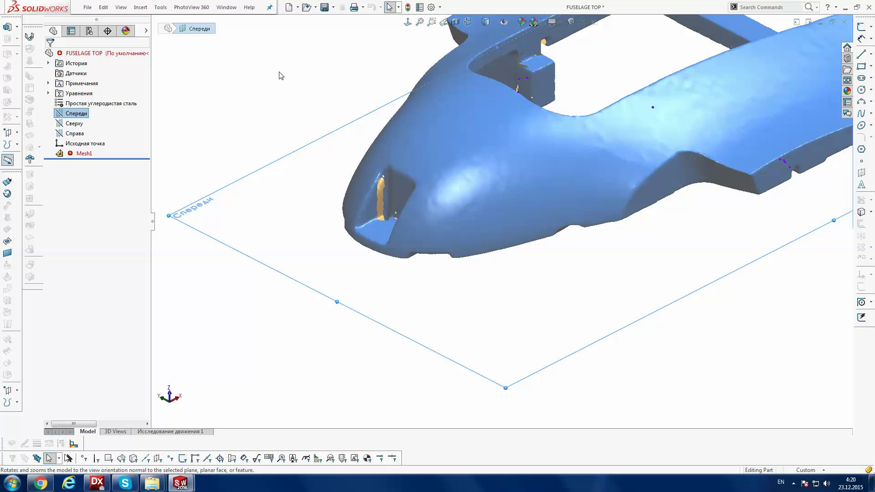
click(74, 123)
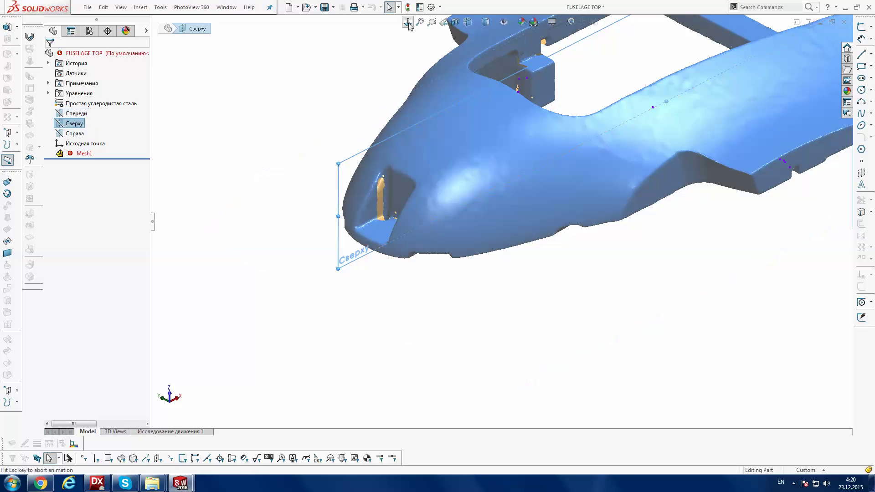
click(408, 23)
click(148, 149)
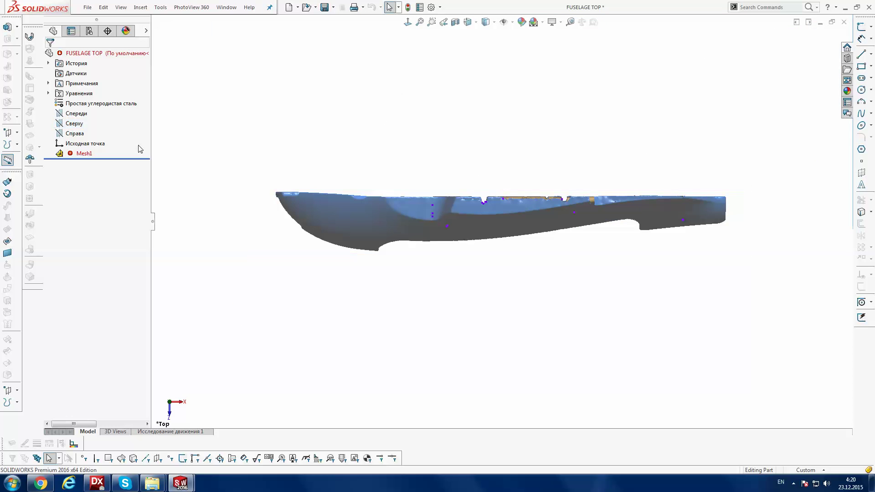
right_click(82, 155)
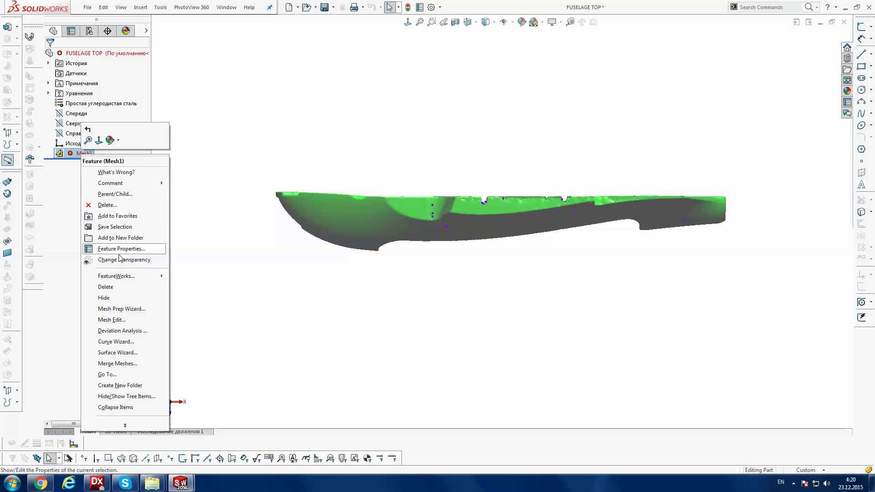
Rotate the FUSELAGE TOP Mesh1 by -90° about X in Mesh Edit
click(112, 319)
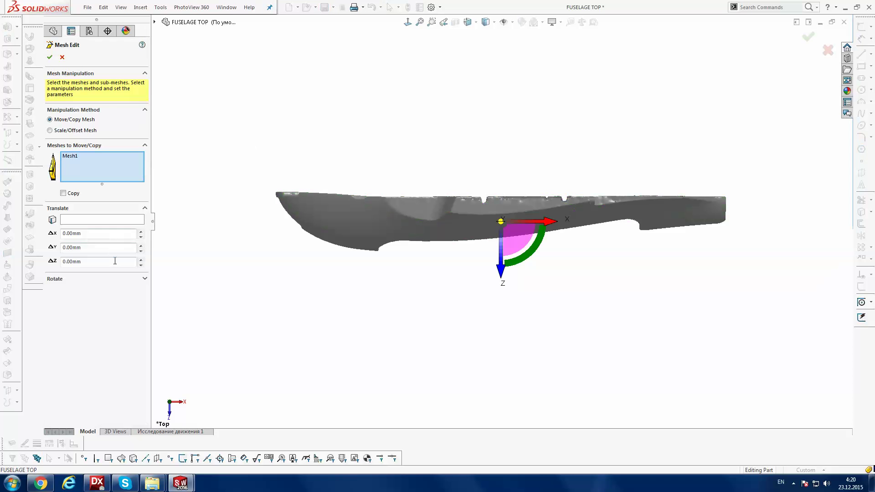
click(108, 282)
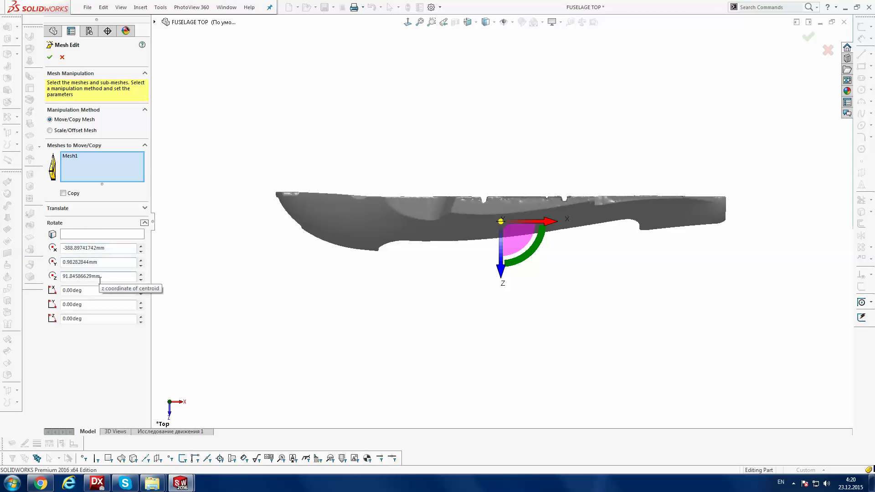
click(98, 293)
text(90)
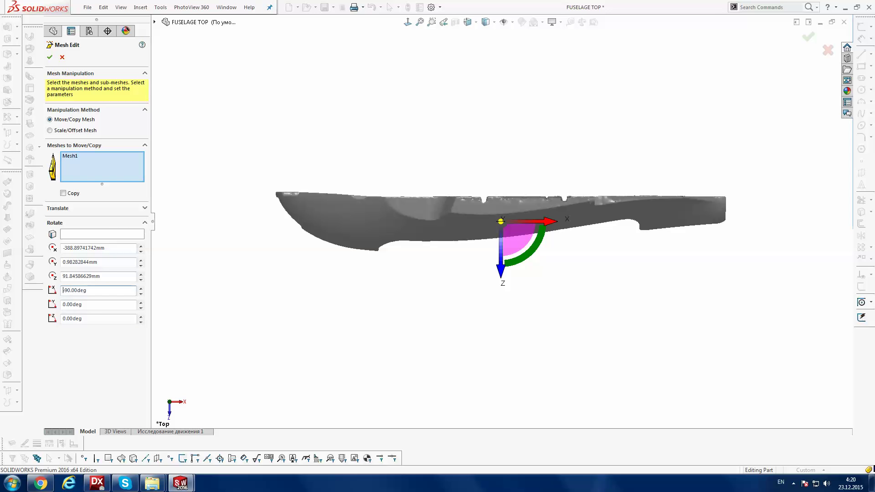
text(-)
key(Return)
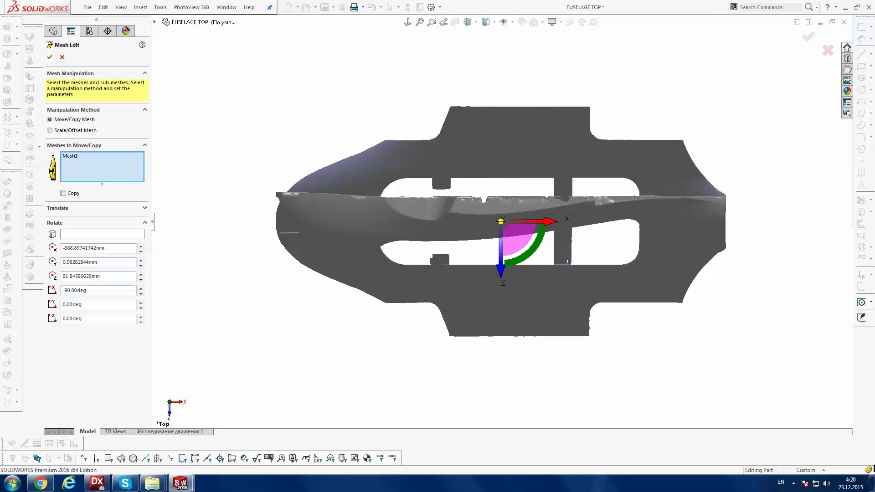
key(Return)
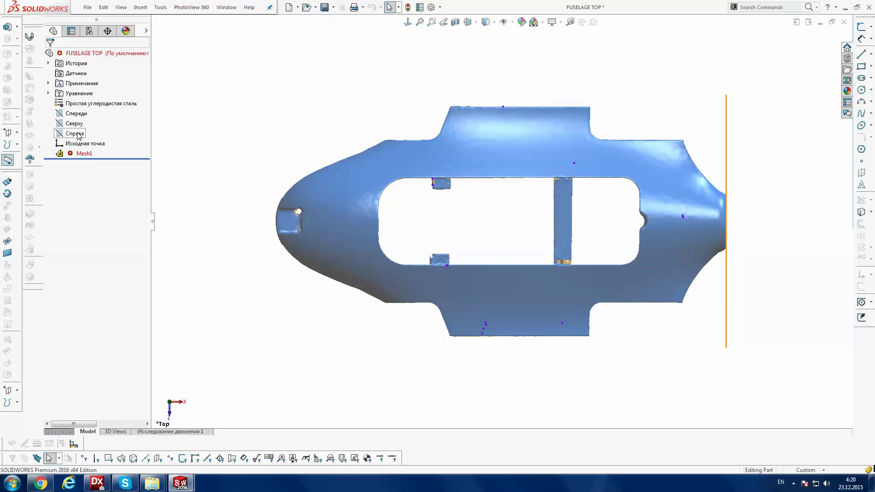
Show the Front plane (Спереди) and start Sketch1 on the Top plane (Сверху)
click(82, 114)
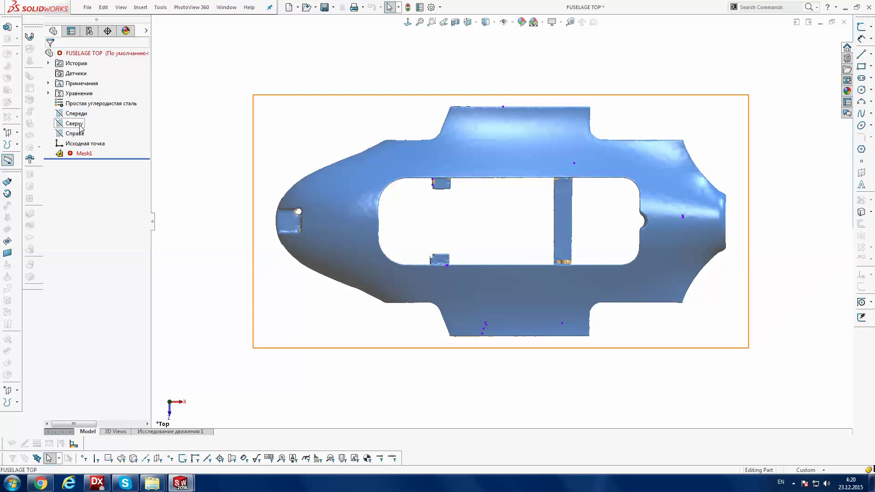
click(74, 123)
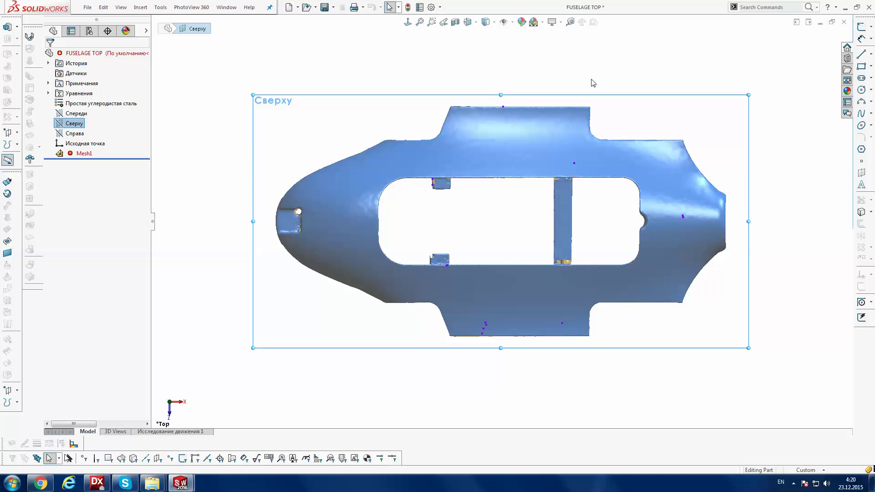
click(76, 114)
click(94, 102)
click(74, 123)
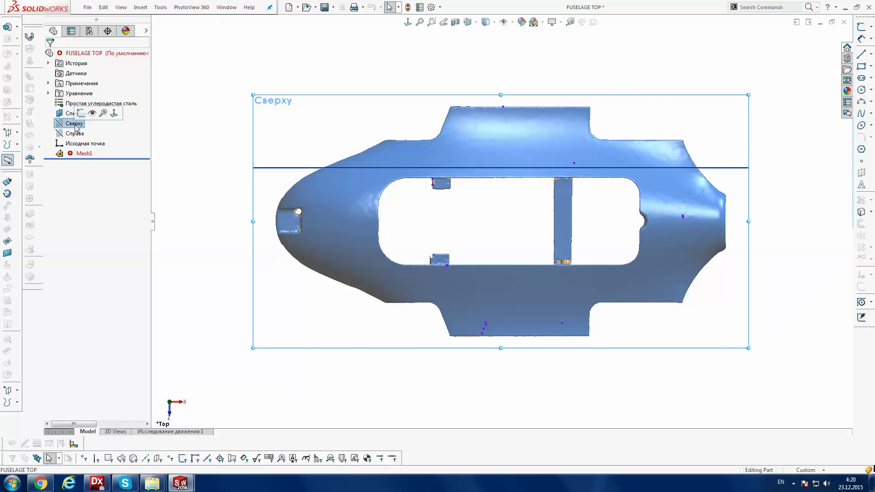
click(862, 26)
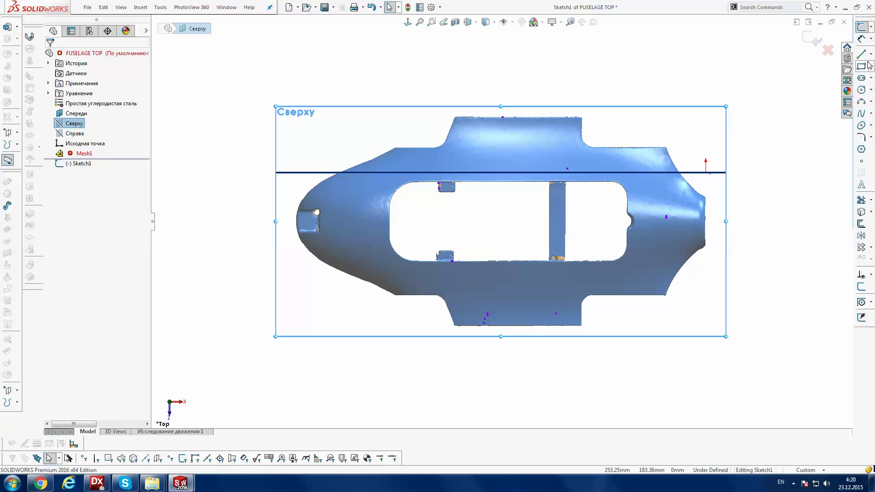
Draw a line along the upper tab edge of the fuselage outline
scroll(504, 109, down, 3)
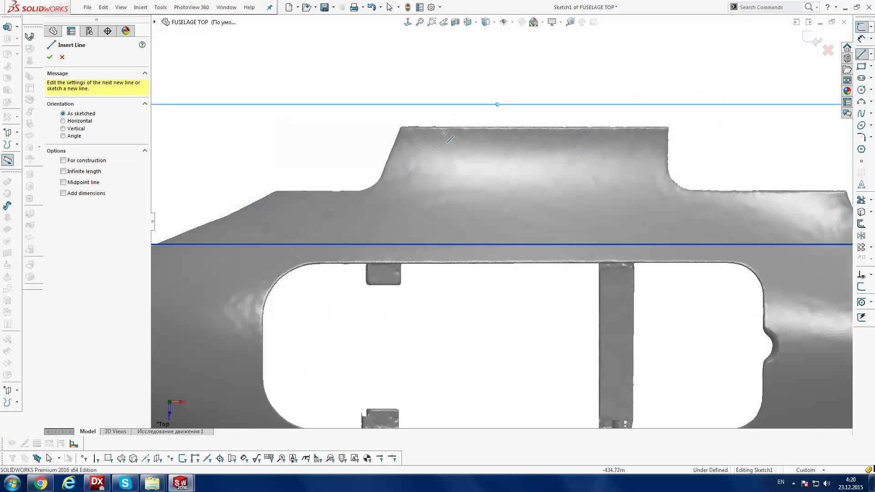
click(381, 125)
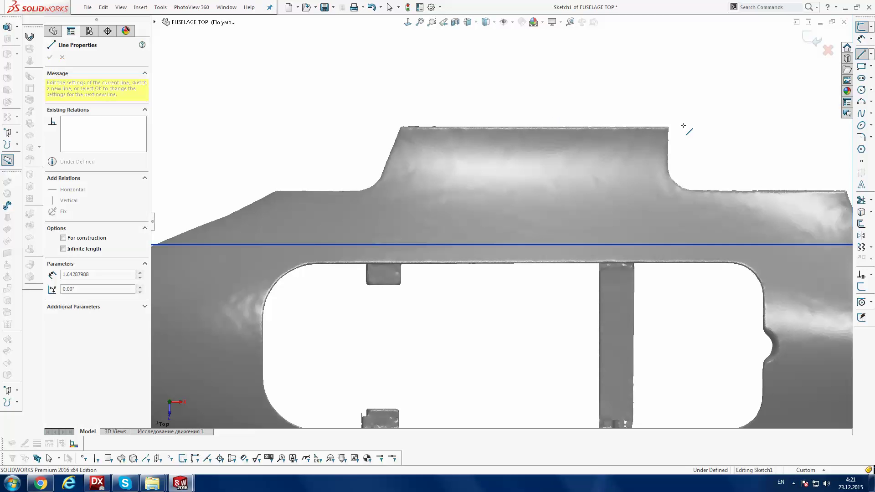
click(723, 124)
key(Escape)
key(Escape)
click(551, 124)
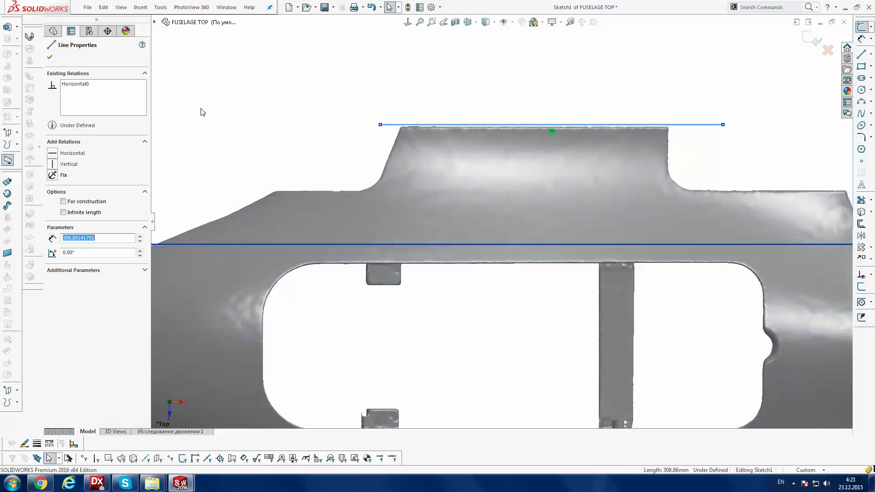
key(Escape)
scroll(448, 207, up, 3)
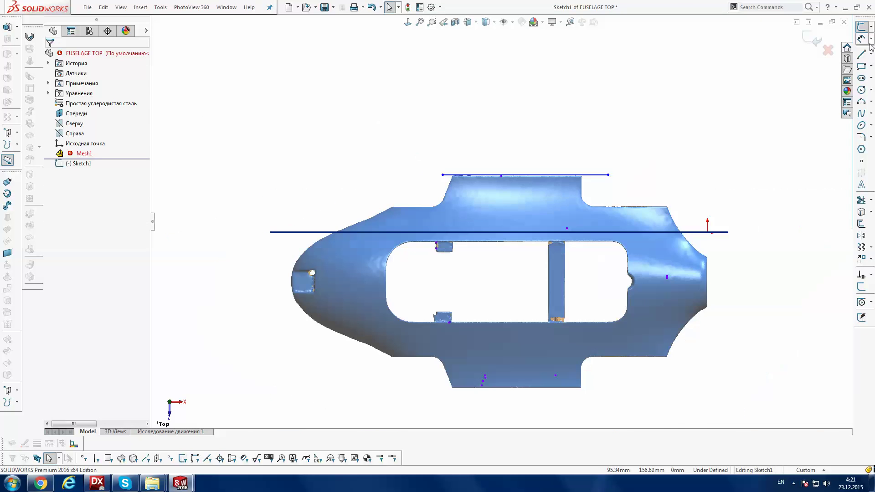
Draw a line just below the lower tab and make it Horizontal
key(l)
scroll(480, 417, down, 5)
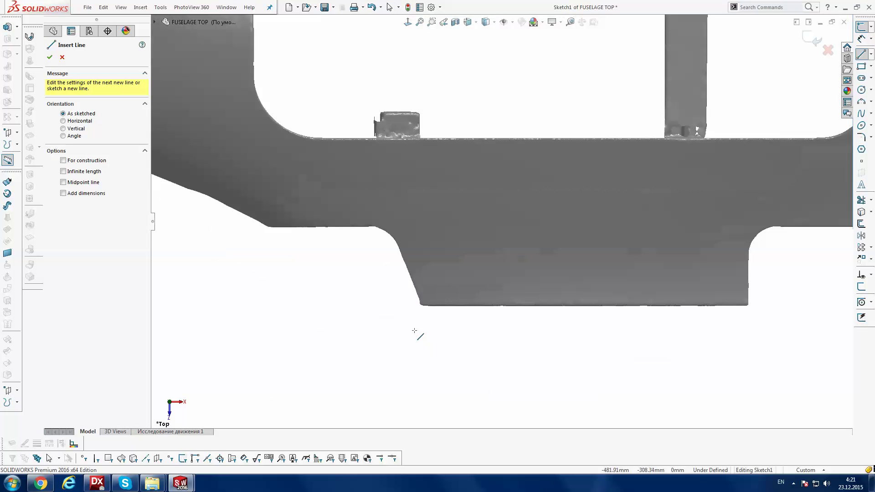
click(398, 321)
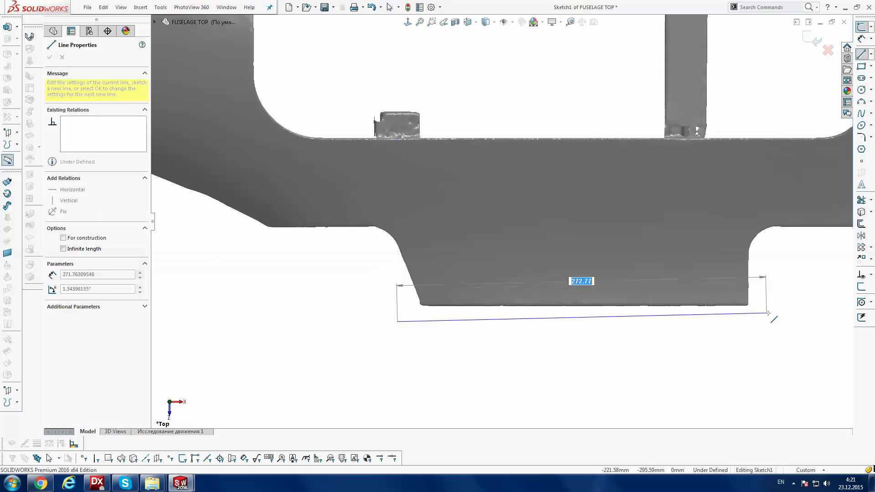
double_click(770, 317)
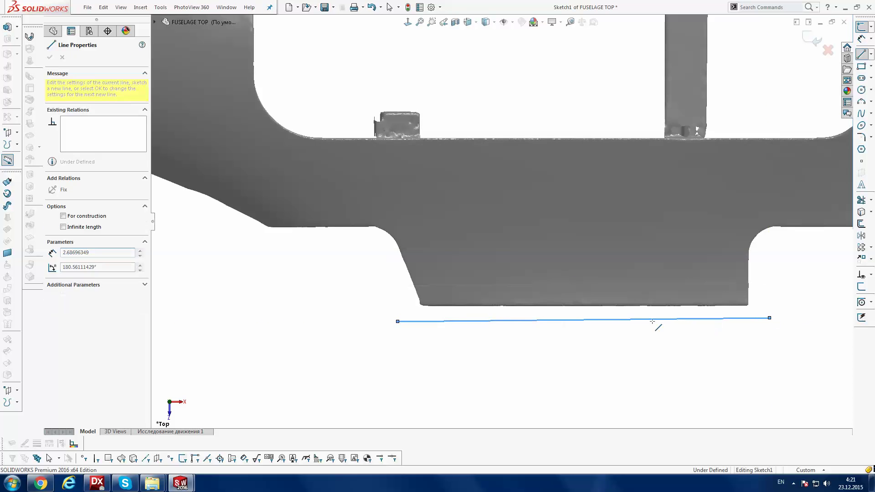
key(Escape)
click(583, 320)
click(68, 153)
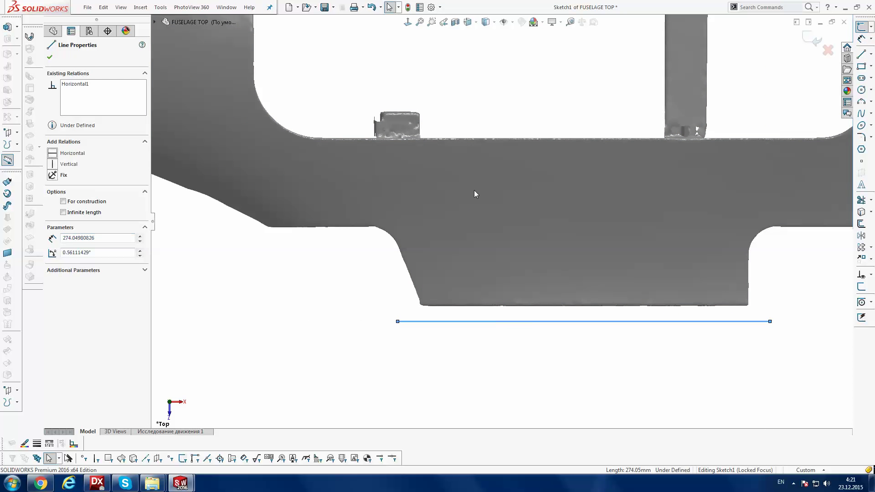
Measure the roughly 410 height between the top and bottom lines with Smart Dimension
click(862, 40)
key(f)
click(565, 68)
click(529, 255)
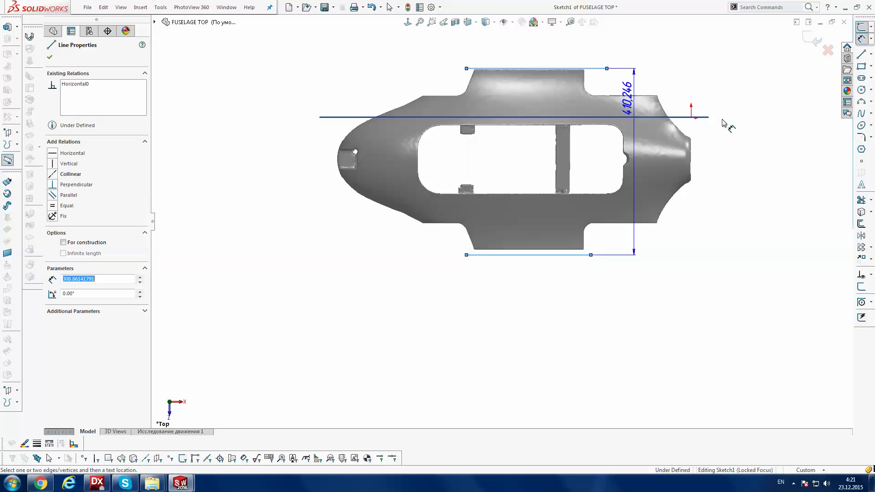
Dimension the top-to-bottom line height at 400 mm and reattach the bottom line's right endpoint
click(746, 132)
text(400)
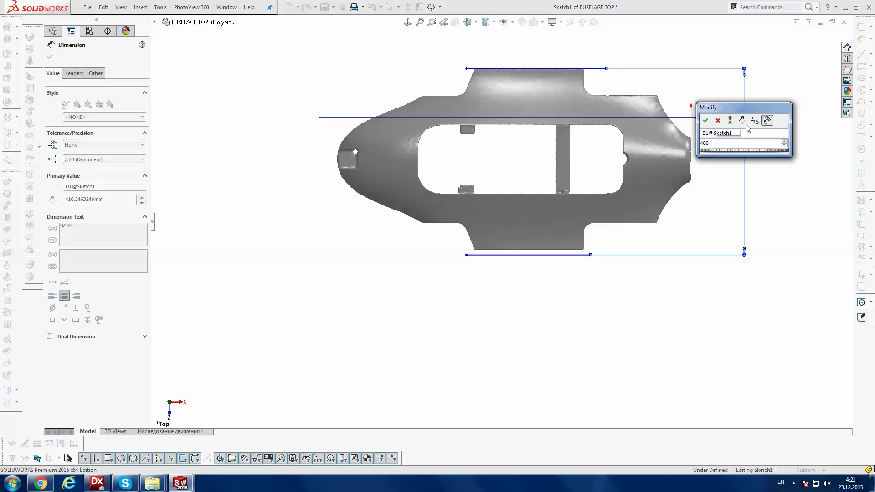
key(Return)
key(Escape)
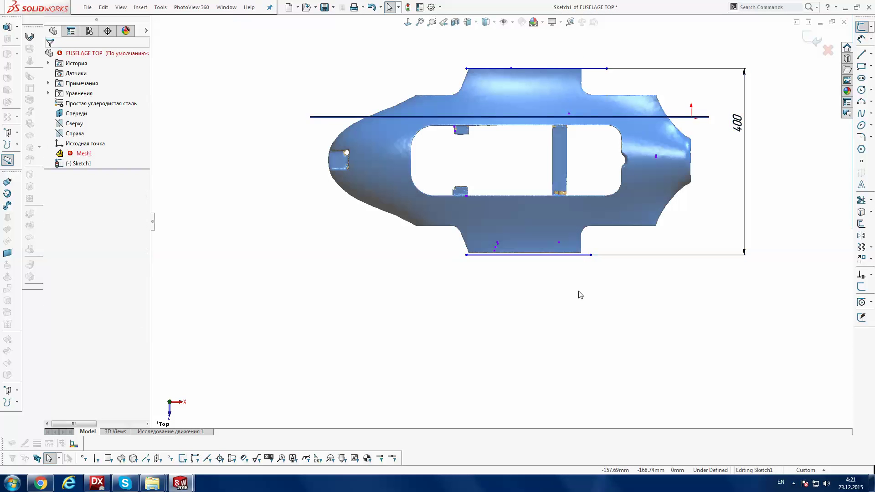
scroll(583, 256, down, 3)
drag(594, 254, 584, 247)
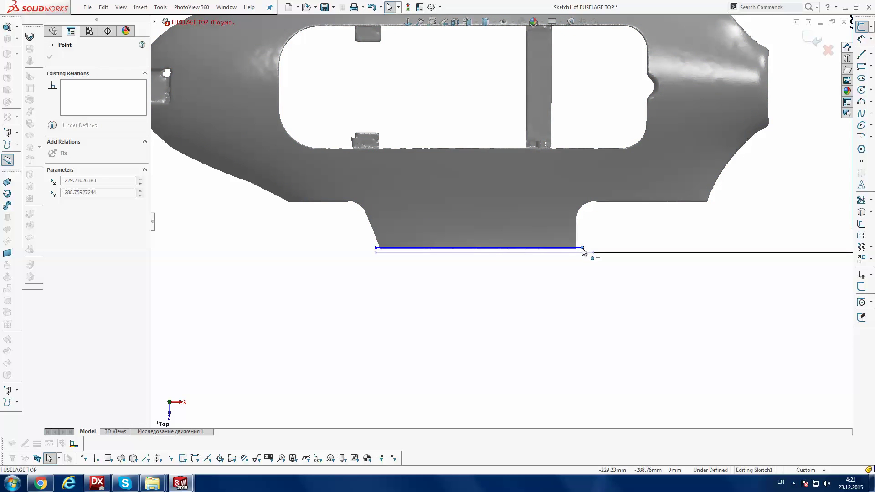
mouse_move(585, 248)
mouse_down()
mouse_move(536, 224)
mouse_move(536, 235)
mouse_up()
scroll(551, 258, down, 1)
scroll(545, 252, down, 3)
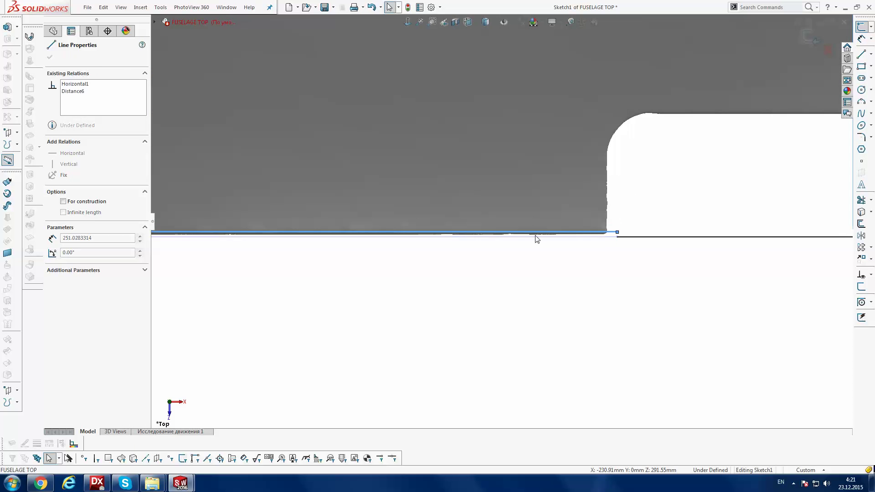
scroll(564, 256, up, 2)
scroll(544, 177, up, 3)
scroll(499, 81, up, 2)
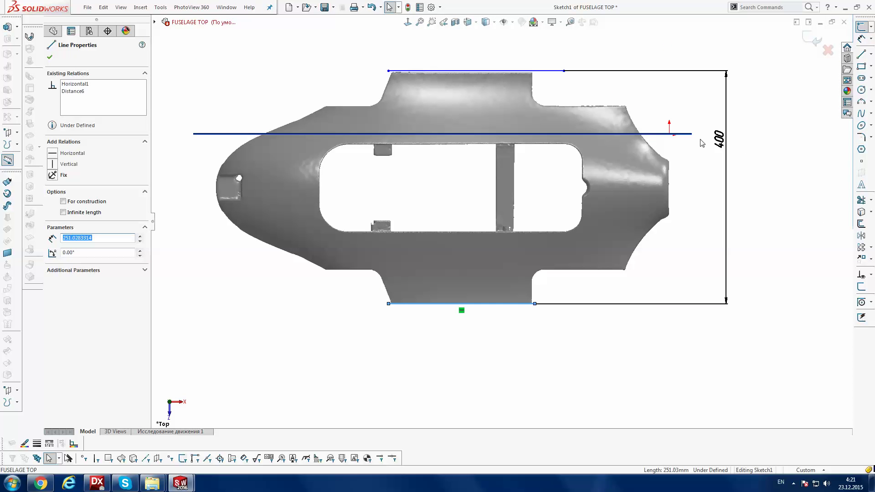
Revise the height dimension to 399 mm, then reapply it, leaving 398 mm
double_click(719, 139)
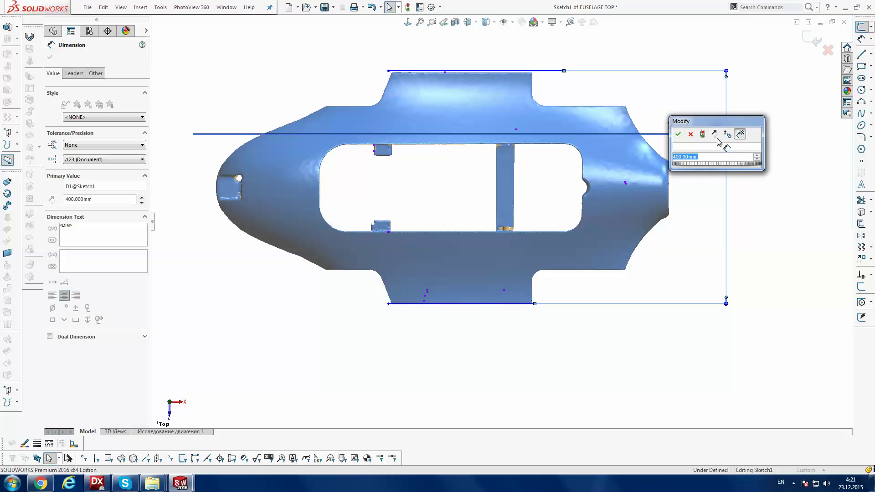
text(399)
key(Return)
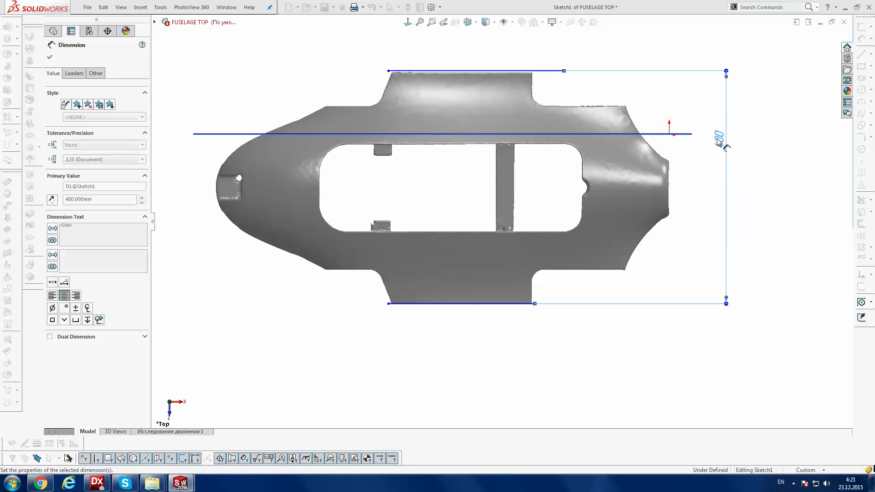
key(Escape)
double_click(718, 139)
text(398)
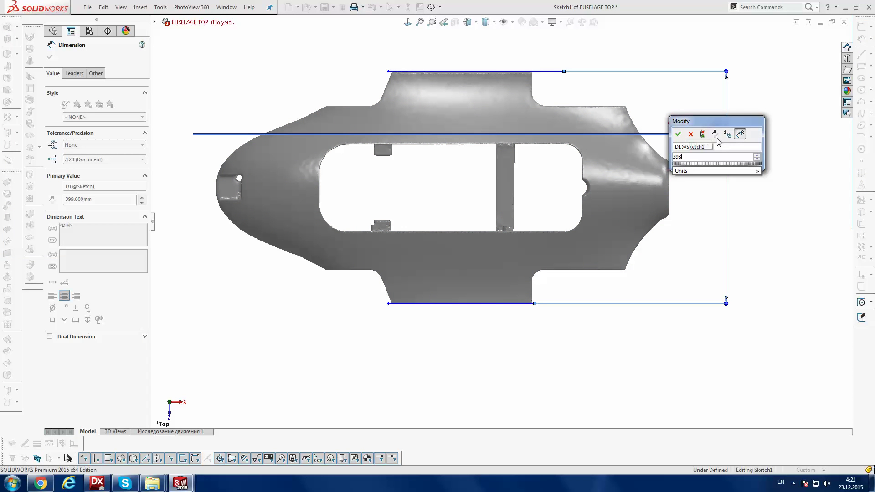
key(Return)
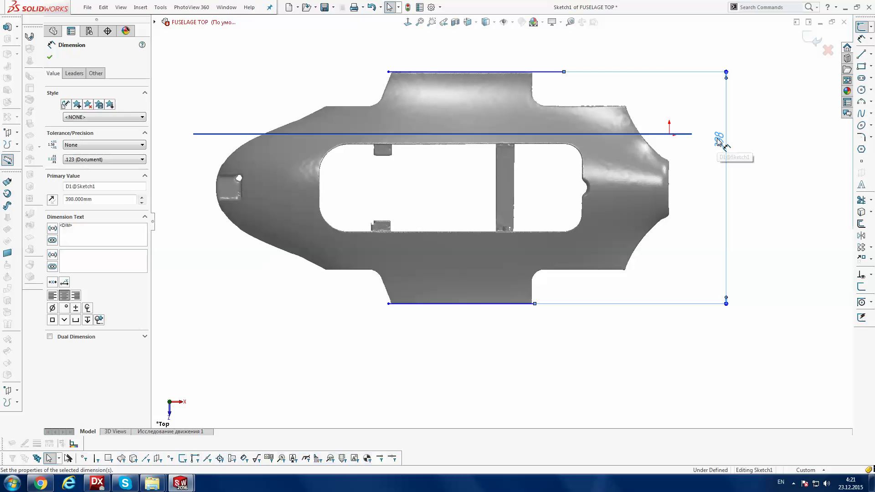
scroll(492, 91, down, 5)
scroll(501, 111, down, 1)
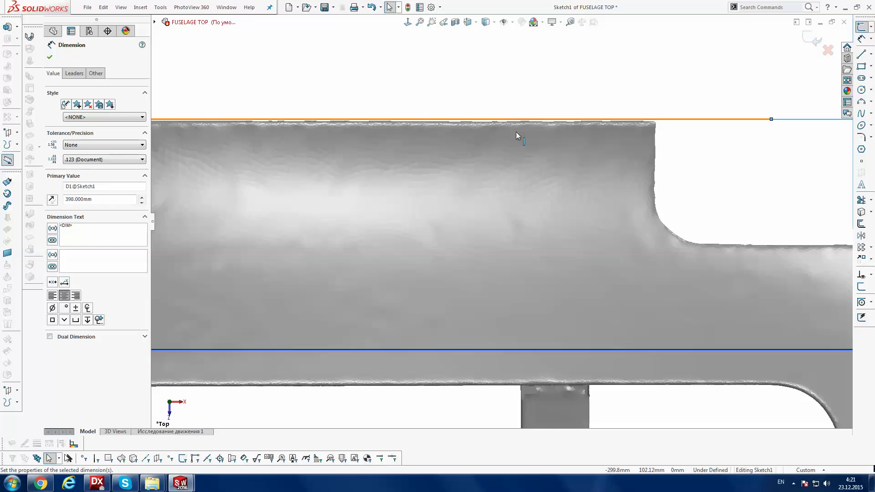
scroll(554, 188, up, 1)
scroll(554, 188, up, 1)
scroll(605, 278, up, 1)
scroll(592, 291, up, 3)
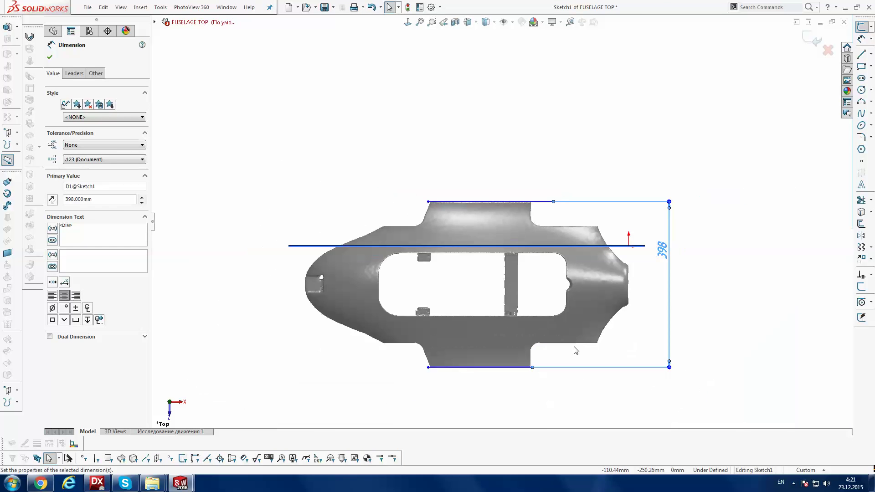
scroll(627, 354, down, 4)
Change the height dimension to its final value of 397 mm and clear the selection
double_click(719, 157)
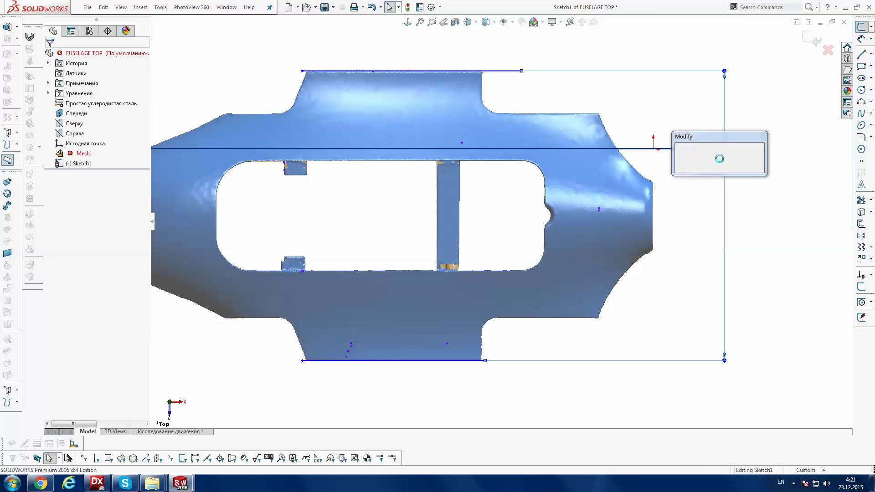
text(397)
key(Return)
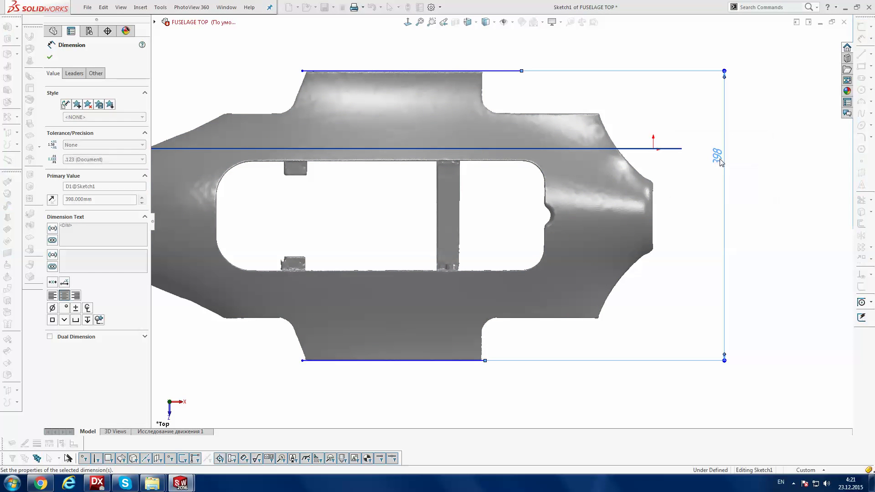
scroll(390, 77, down, 3)
scroll(389, 86, up, 1)
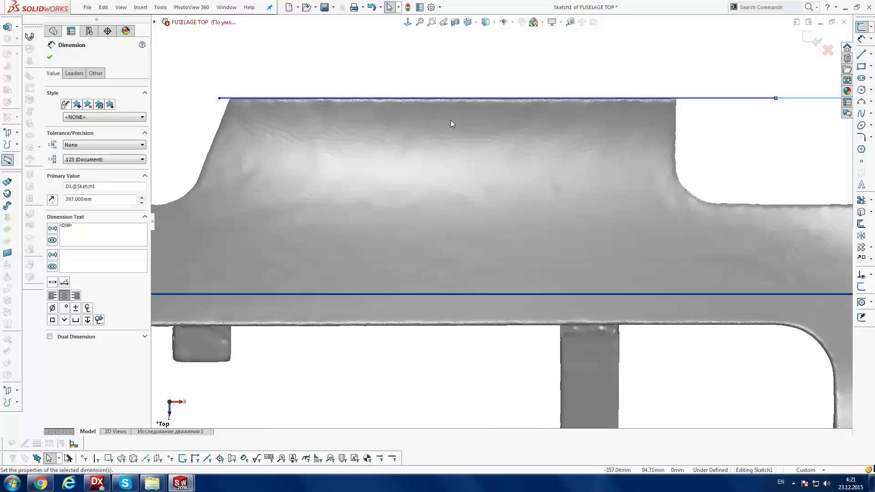
scroll(599, 253, up, 3)
scroll(621, 291, up, 2)
scroll(618, 293, down, 2)
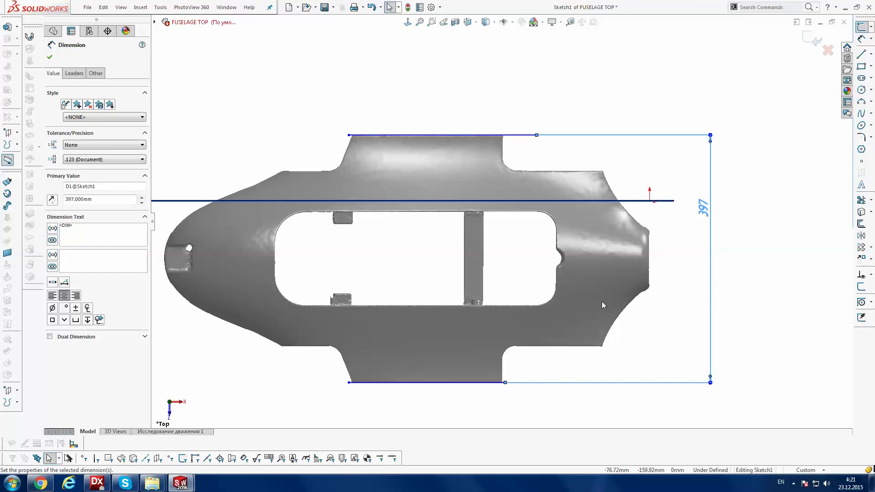
click(591, 293)
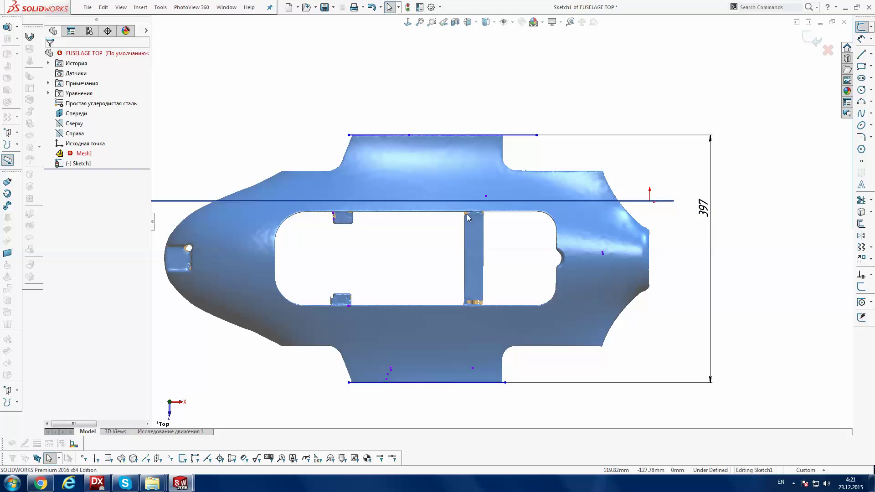
scroll(421, 180, down, 2)
scroll(501, 221, up, 4)
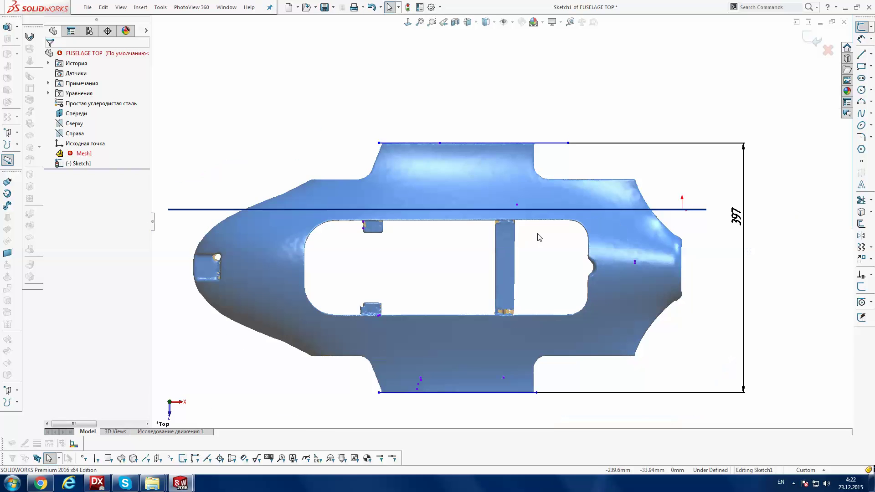
Temporarily dimension the horizontal line to the top line, reading 106.5 mm, then discard it
click(861, 38)
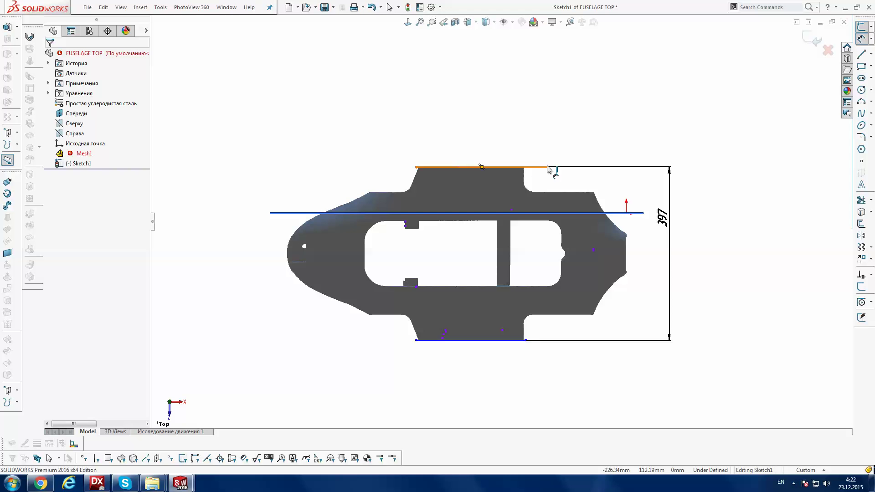
click(529, 167)
click(629, 212)
click(633, 196)
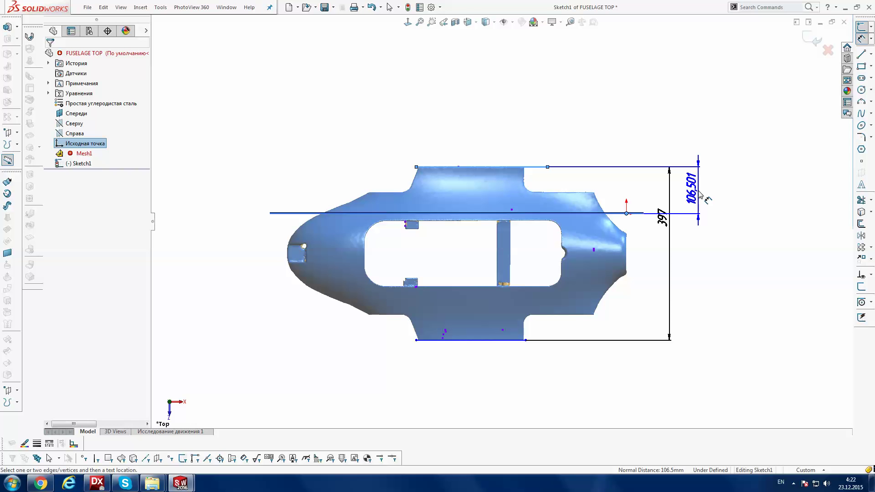
key(Escape)
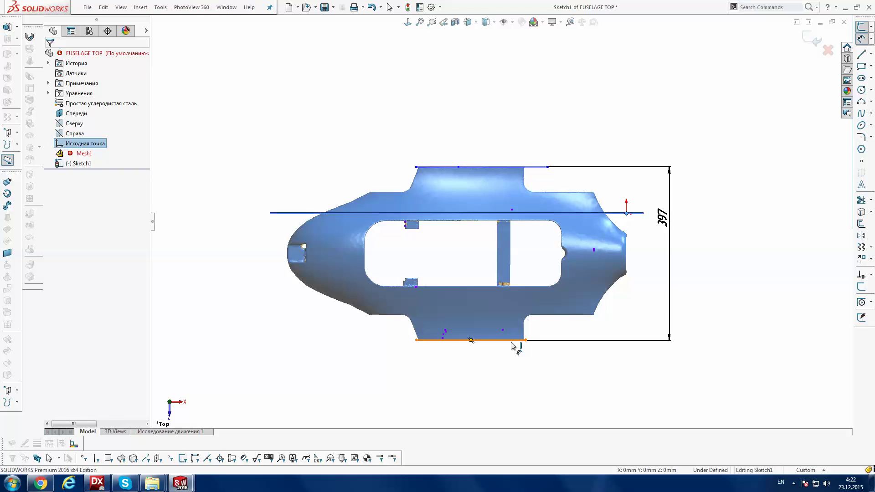
Read the horizontal line's 290.5 mm distance to the bottom line, then launch Windows Calculator
click(512, 340)
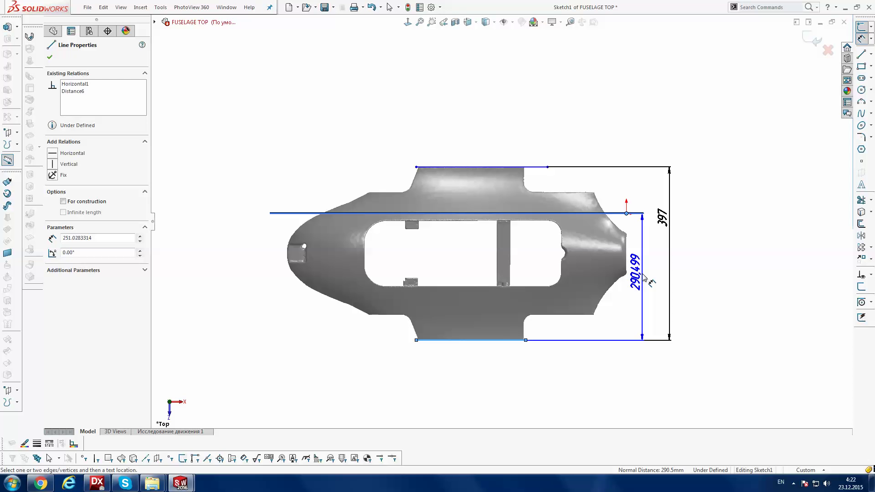
key(Escape)
key(Escape)
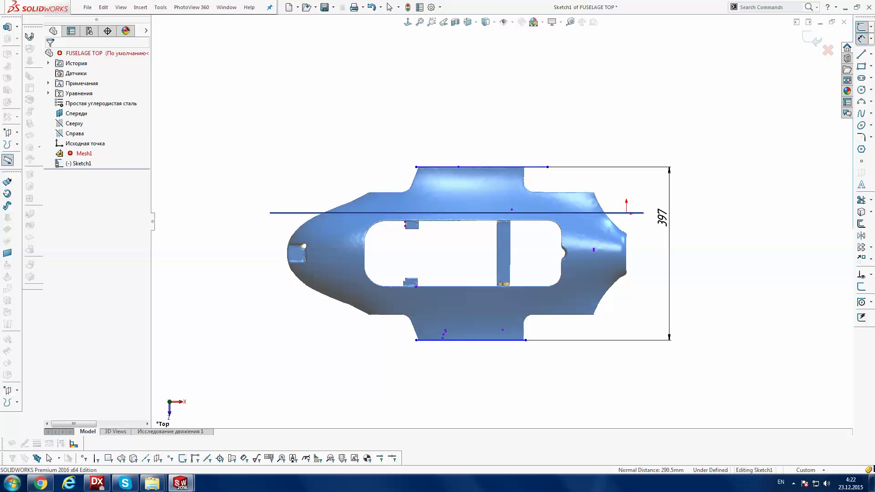
click(12, 485)
click(31, 252)
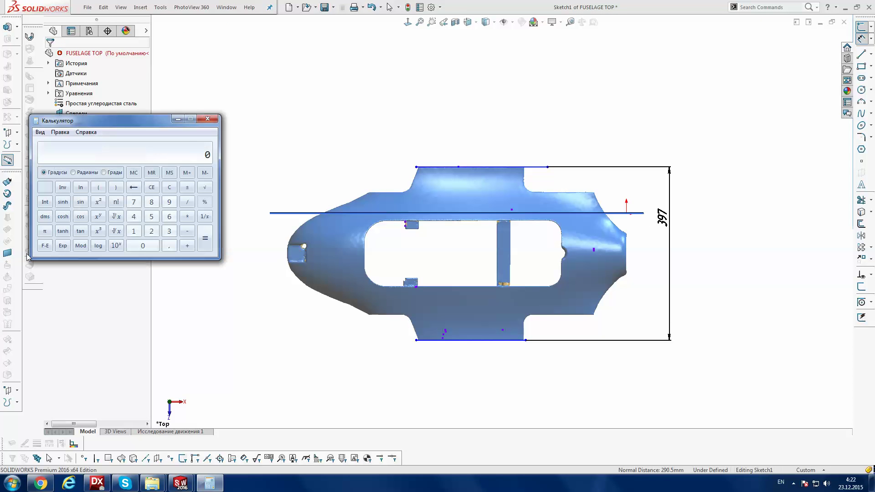
Compute 290.5 − 106.5 = 184 in Calculator, then exit the FUSELAGE TOP sketch in SOLIDWORKS
text(290,5 - )
text(106,5)
key(Return)
click(217, 46)
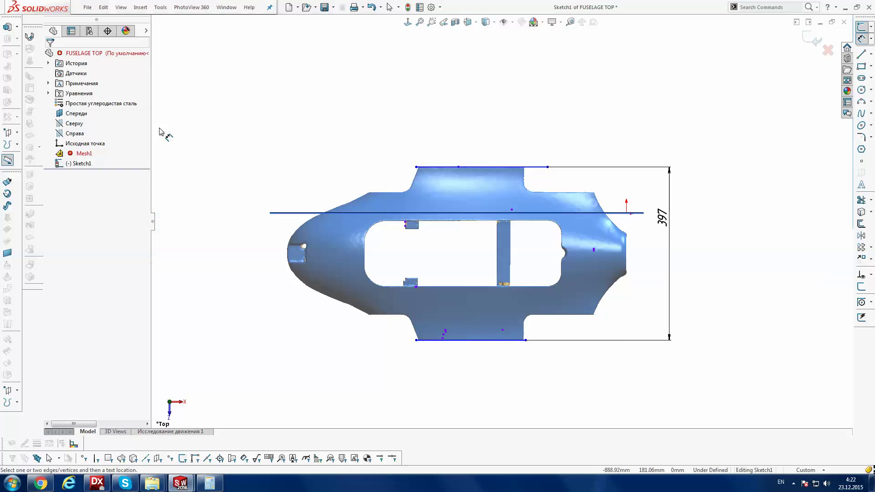
right_click(82, 154)
click(815, 40)
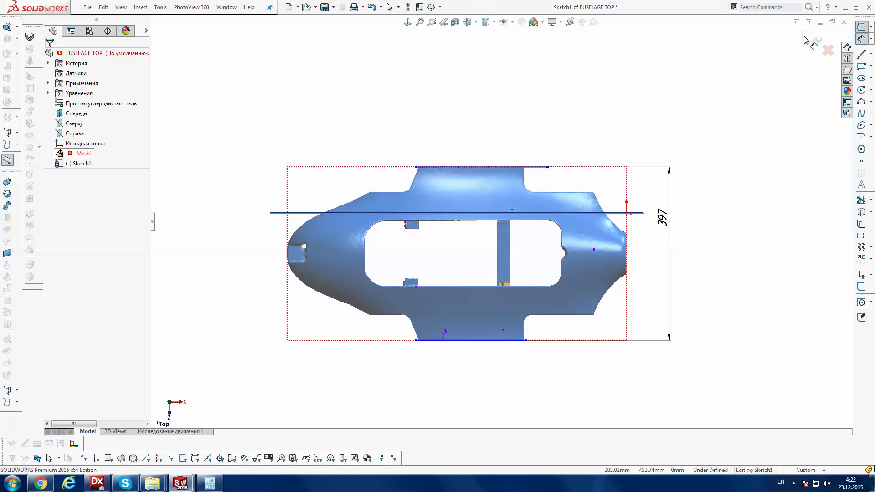
click(97, 178)
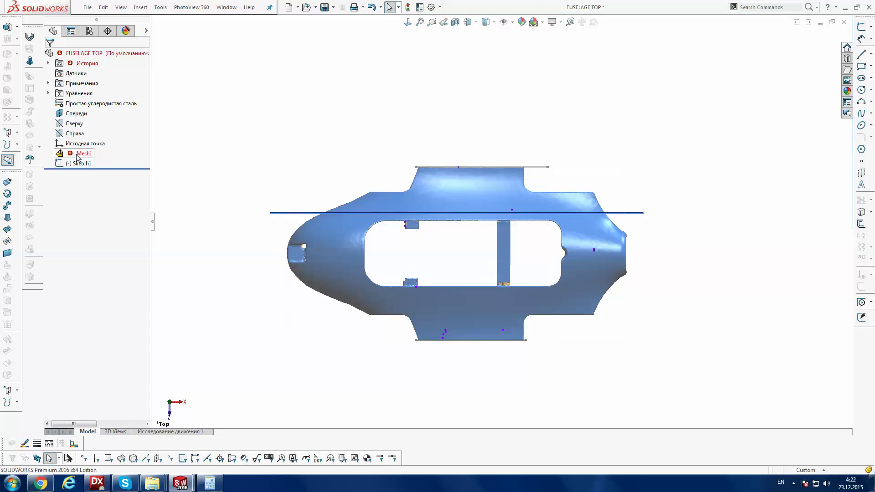
Move the Mesh1 body 92 mm along Z
right_click(79, 154)
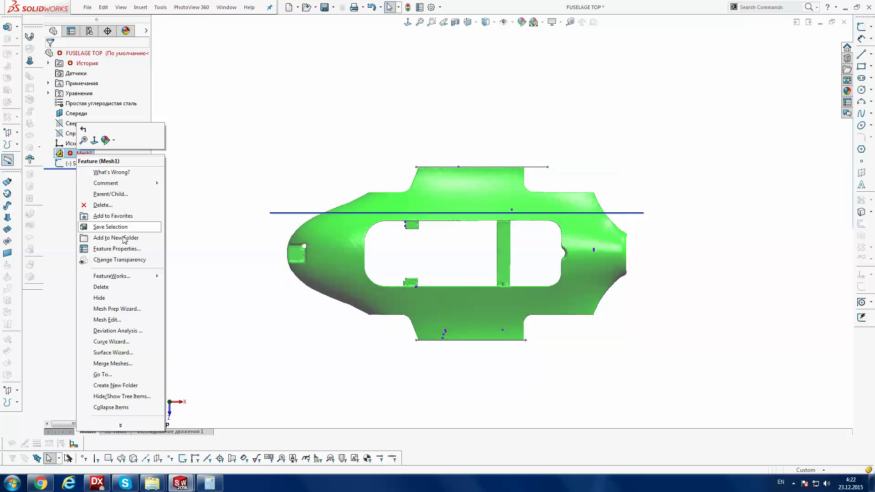
click(115, 319)
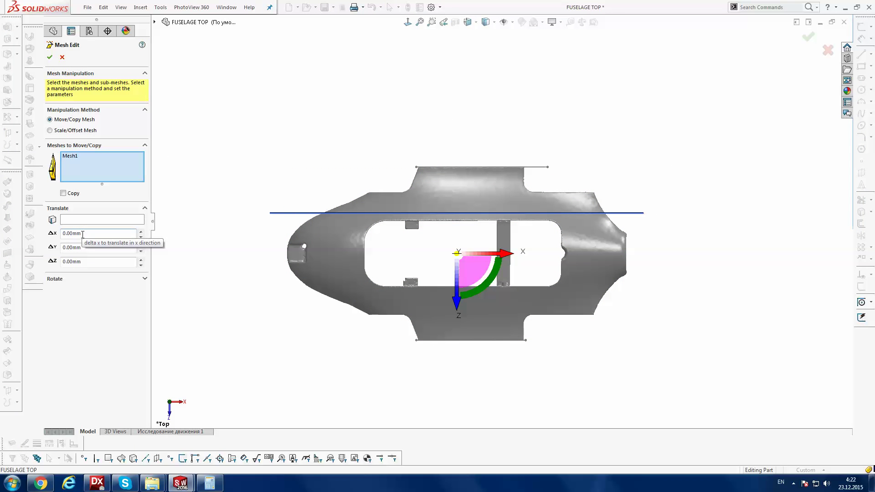
click(85, 262)
text(92)
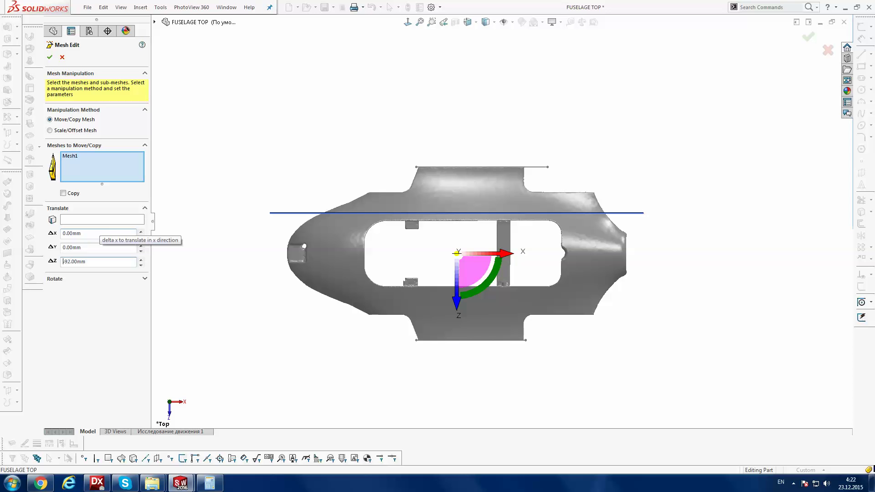
key(Return)
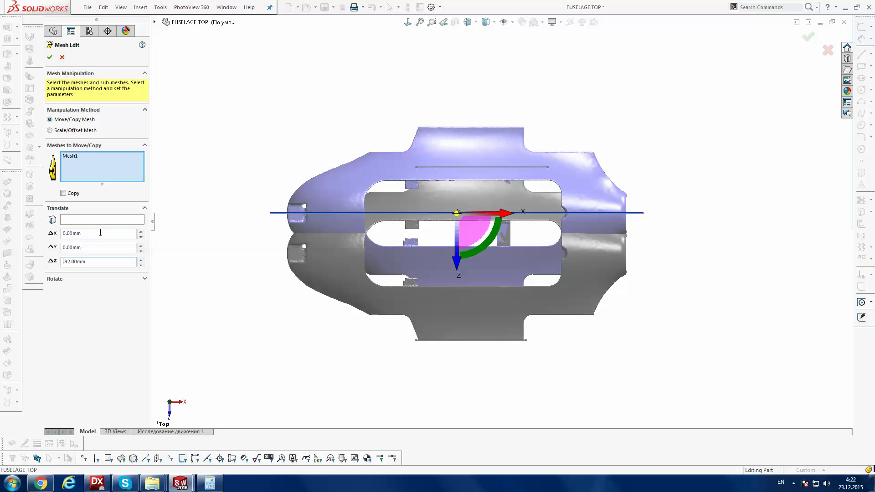
key(Return)
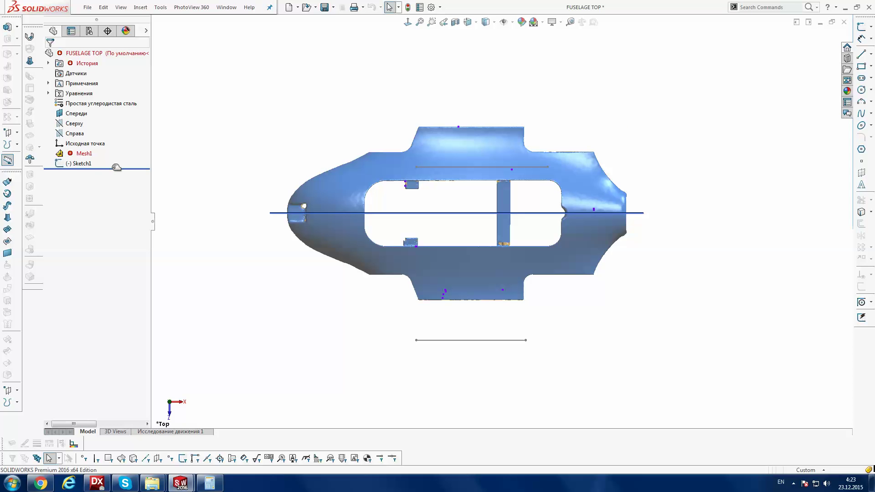
Delete the old Sketch1 from FUSELAGE TOP and return to the Aircraft Project assembly
click(79, 163)
key(Delete)
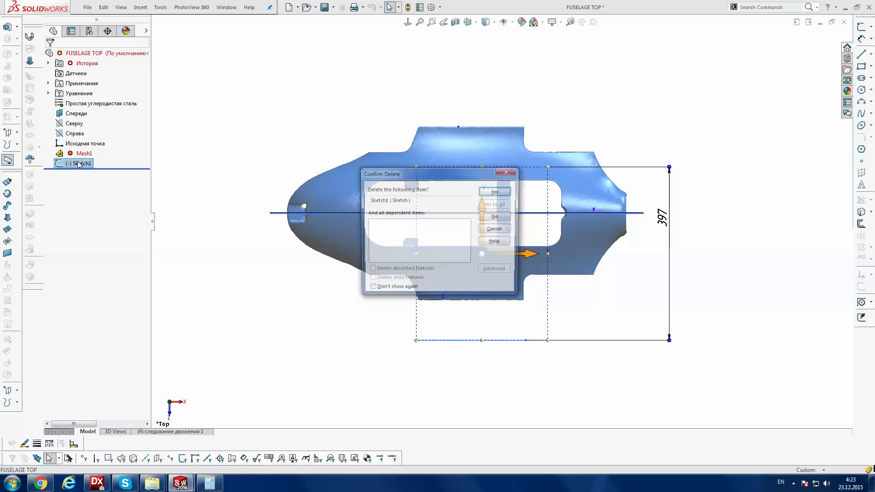
key(Return)
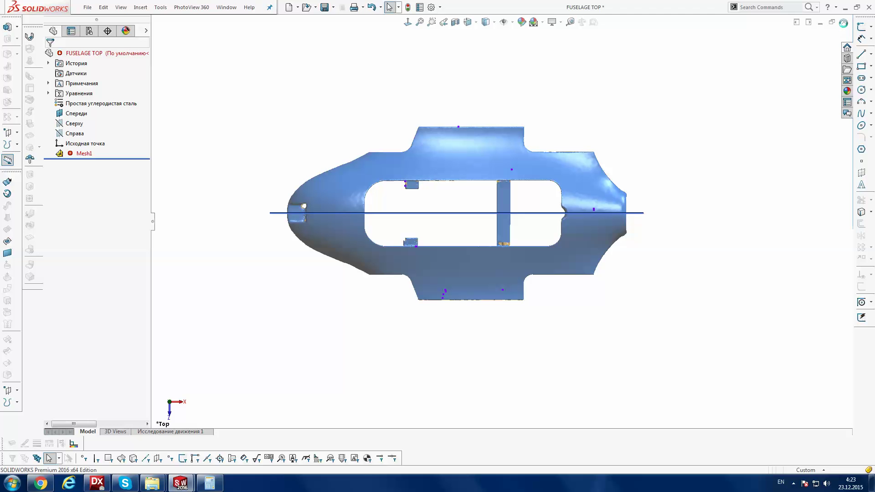
click(843, 22)
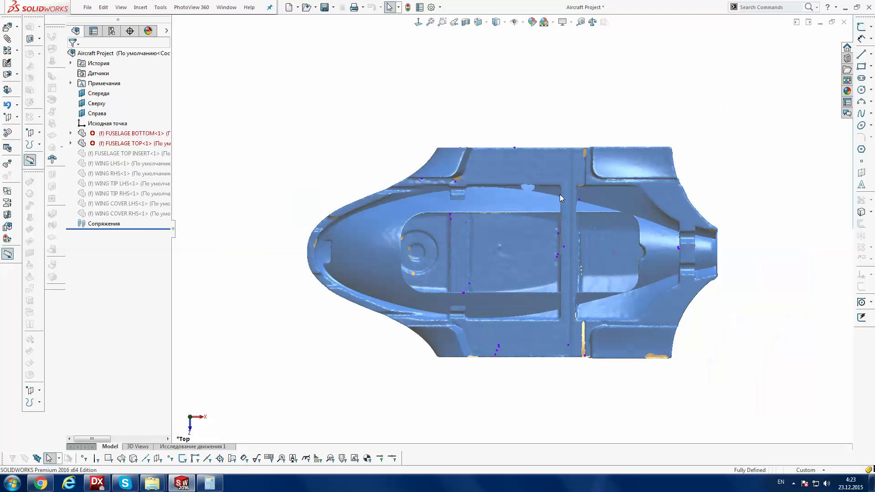
Orbit the assembly, then view it normal to the Front plane
mouse_move(553, 122)
middle_down()
mouse_move(458, 134)
mouse_move(402, 102)
mouse_move(403, 69)
mouse_move(379, 129)
mouse_move(381, 121)
mouse_move(377, 164)
middle_up()
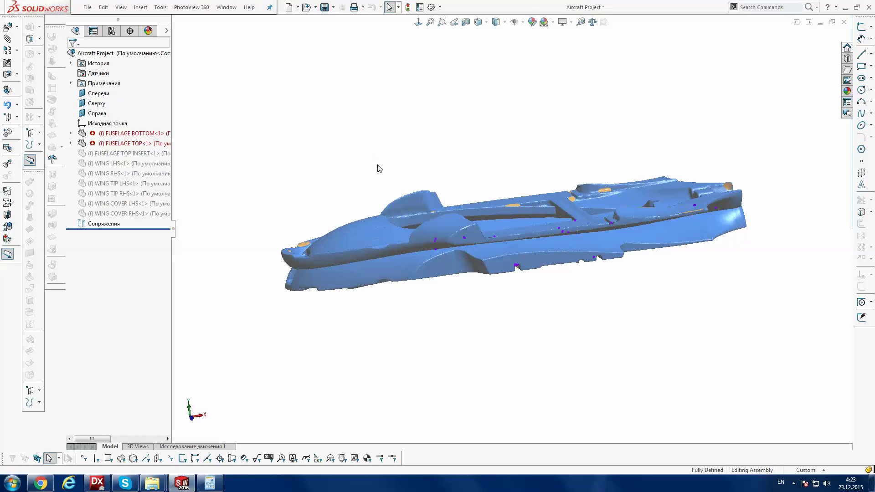
click(97, 113)
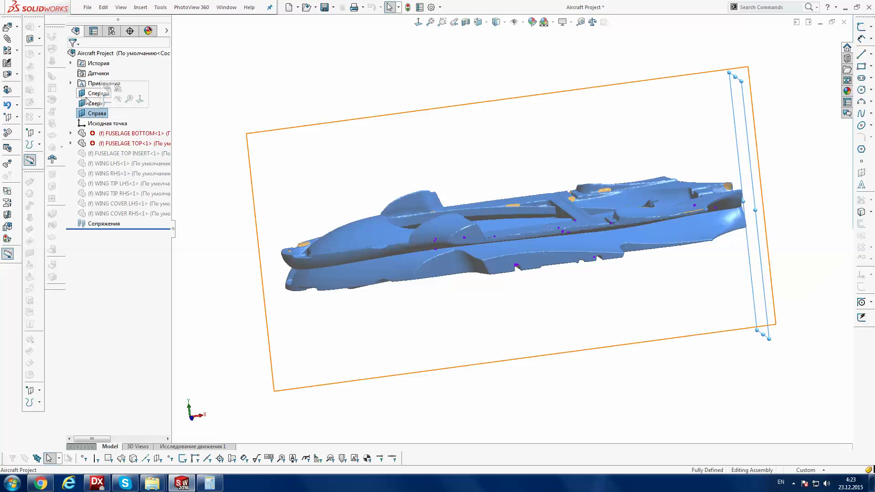
click(98, 94)
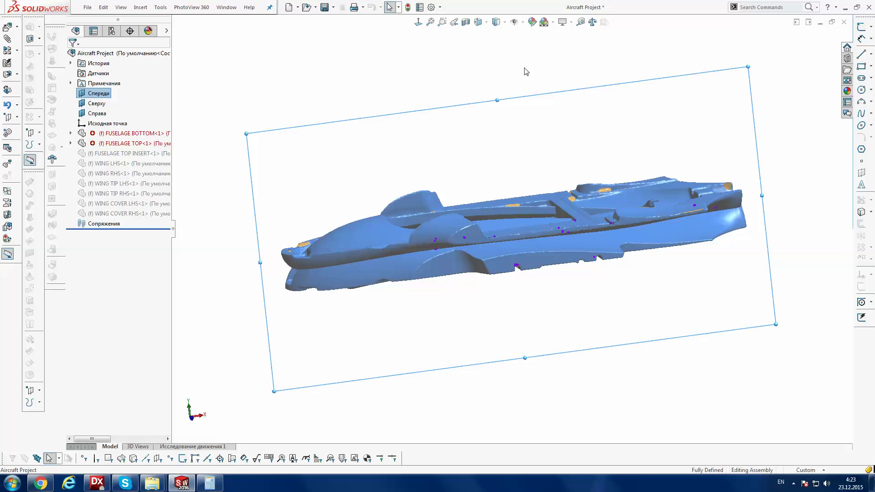
click(418, 22)
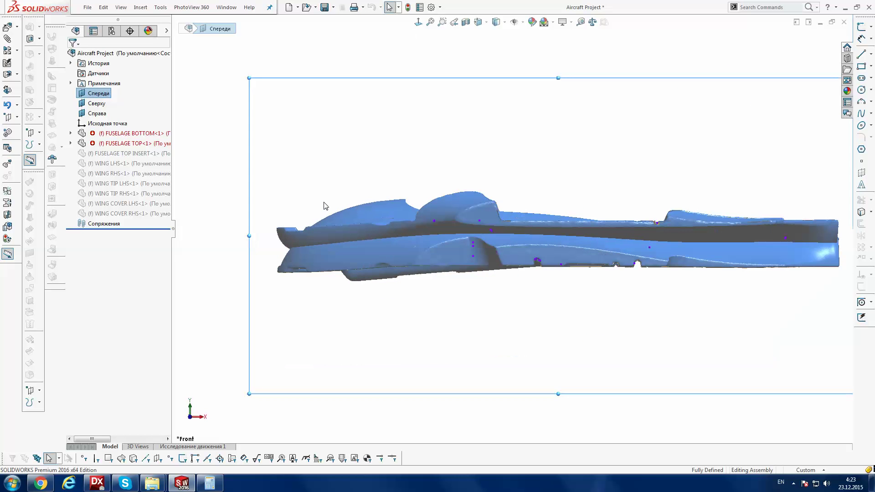
Check the Top plane's position, zoom onto the fuselage's blunt end, and reselect the Front plane
click(97, 103)
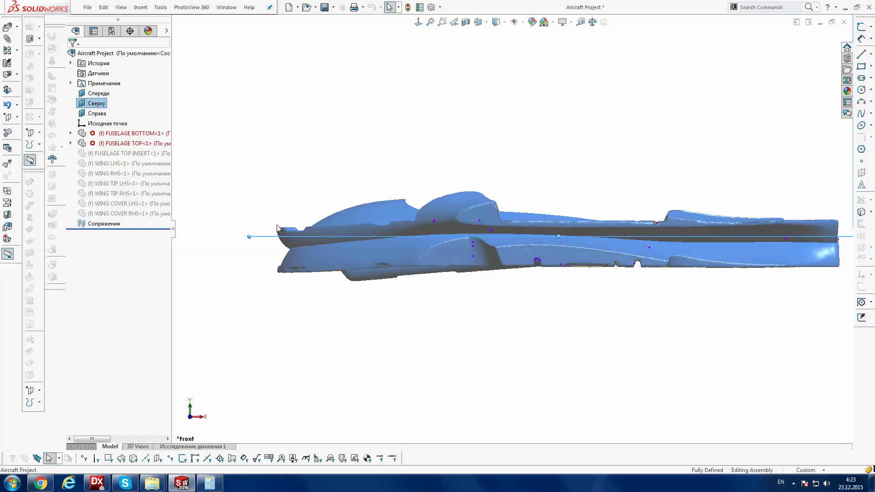
scroll(320, 242, down, 2)
scroll(321, 242, down, 2)
scroll(384, 258, down, 2)
scroll(384, 259, down, 2)
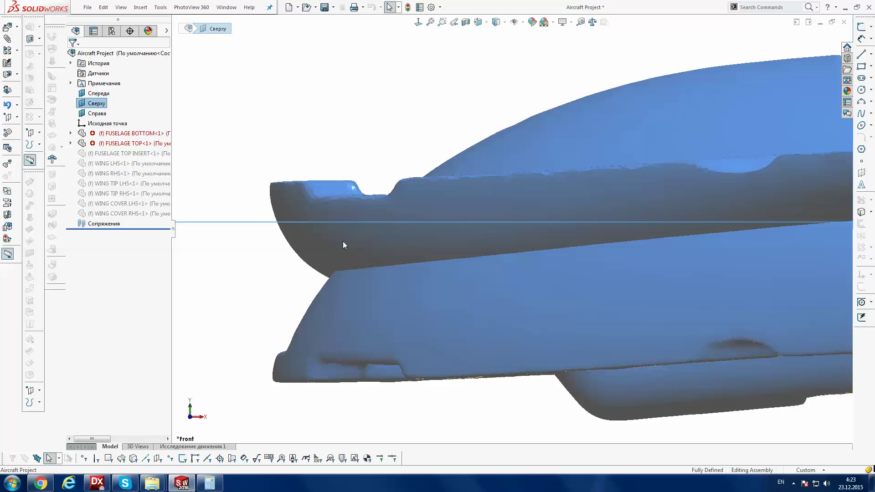
scroll(311, 239, down, 2)
scroll(312, 210, down, 2)
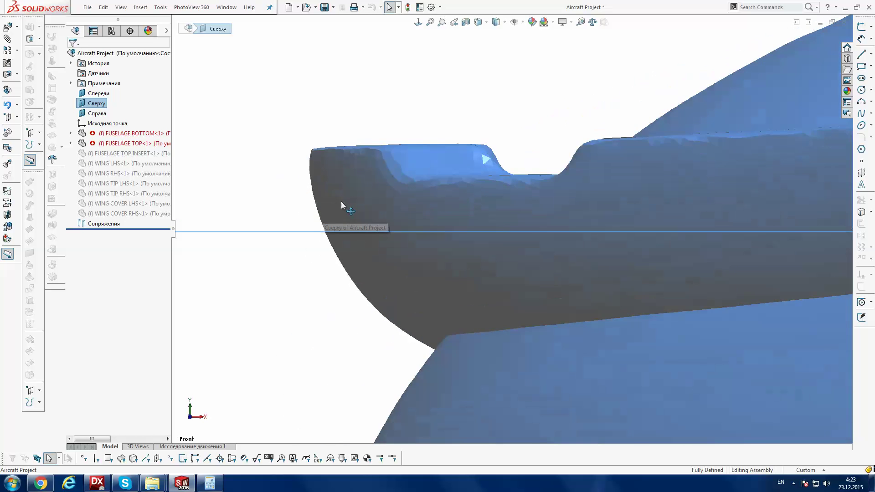
scroll(343, 201, down, 2)
scroll(567, 262, up, 3)
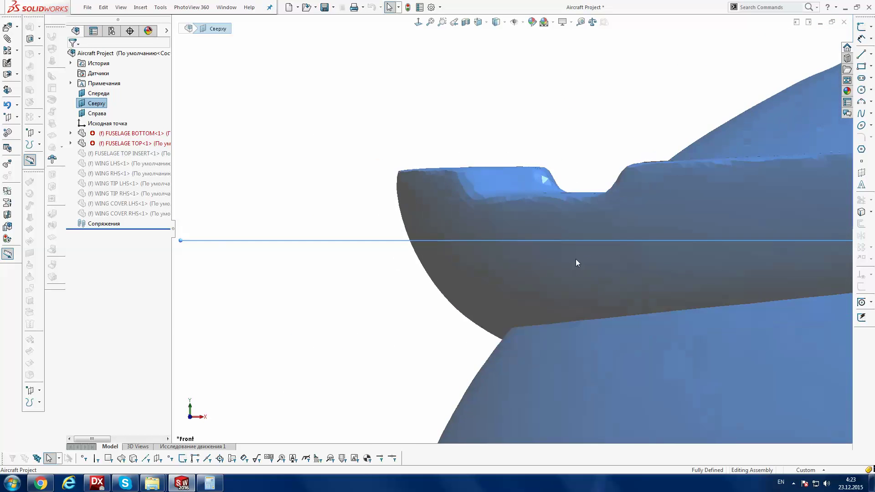
scroll(575, 259, up, 2)
scroll(576, 259, up, 2)
scroll(575, 258, up, 2)
scroll(575, 256, up, 1)
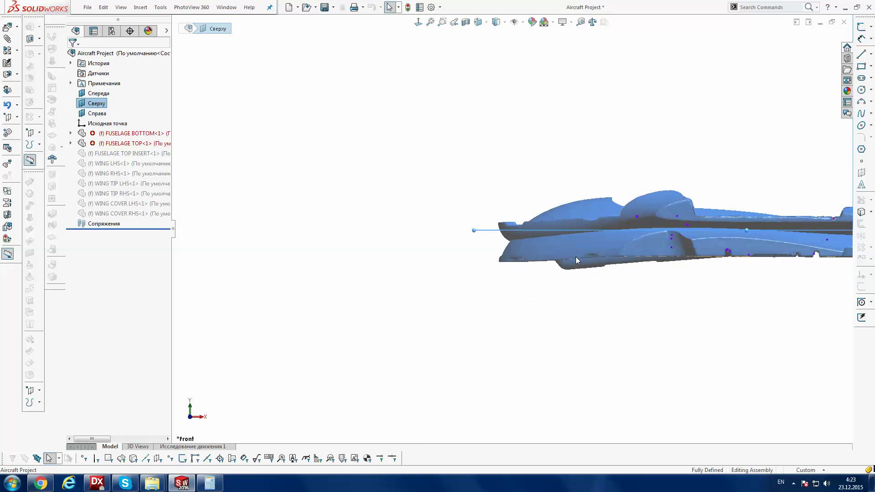
scroll(576, 256, up, 3)
scroll(638, 242, down, 2)
scroll(617, 252, down, 2)
scroll(610, 250, down, 1)
scroll(595, 230, down, 1)
scroll(580, 209, down, 1)
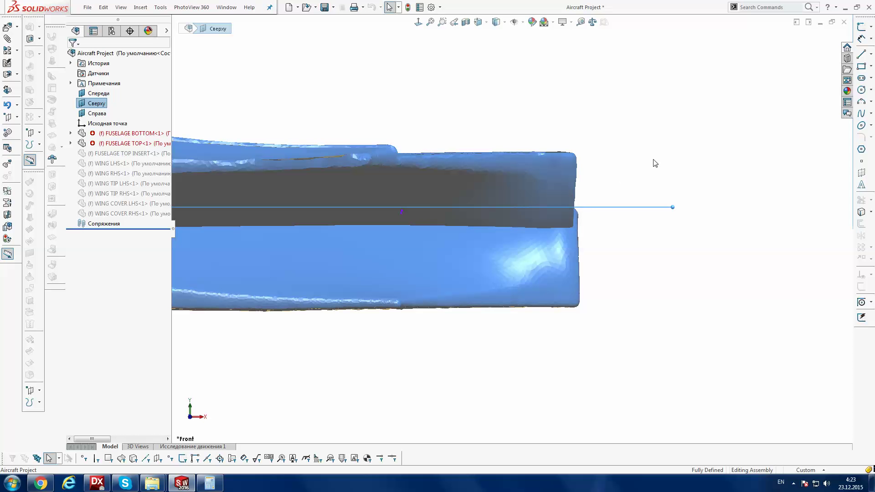
click(98, 92)
Draw a horizontal line from the fuselage end to the origin
click(861, 53)
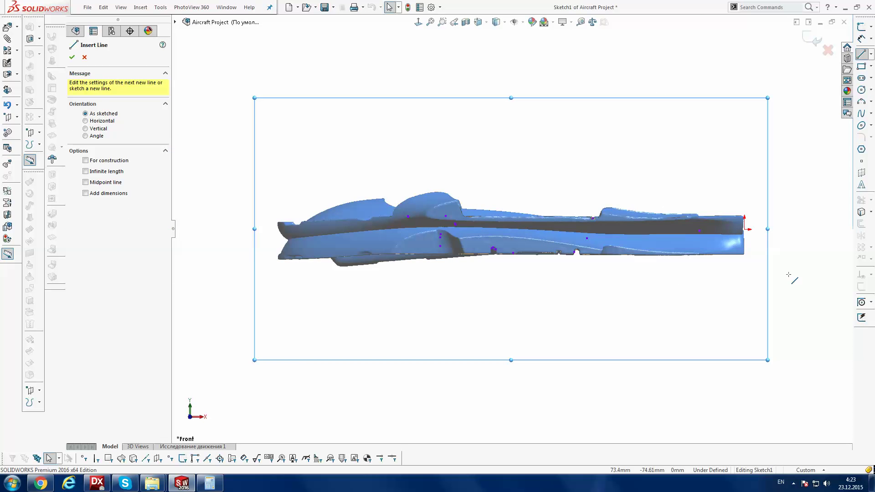
scroll(777, 260, down, 2)
scroll(658, 203, down, 2)
scroll(657, 202, down, 2)
scroll(609, 168, down, 1)
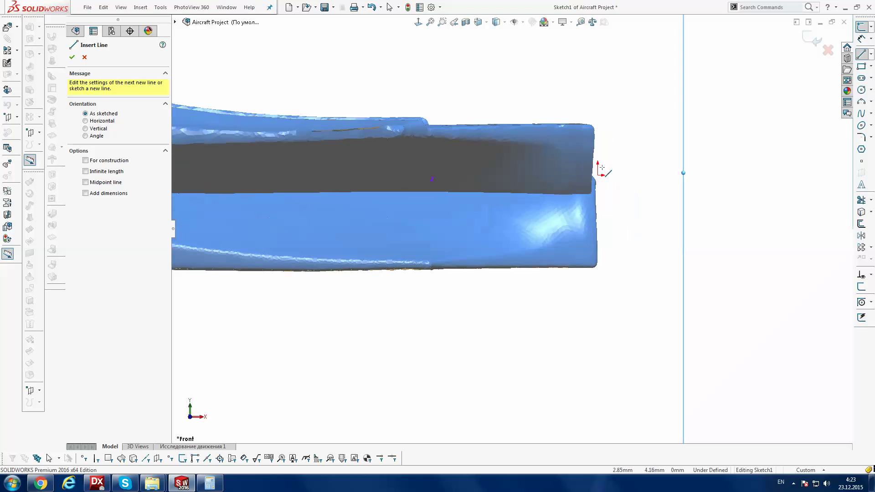
scroll(602, 176, down, 1)
click(541, 182)
click(587, 181)
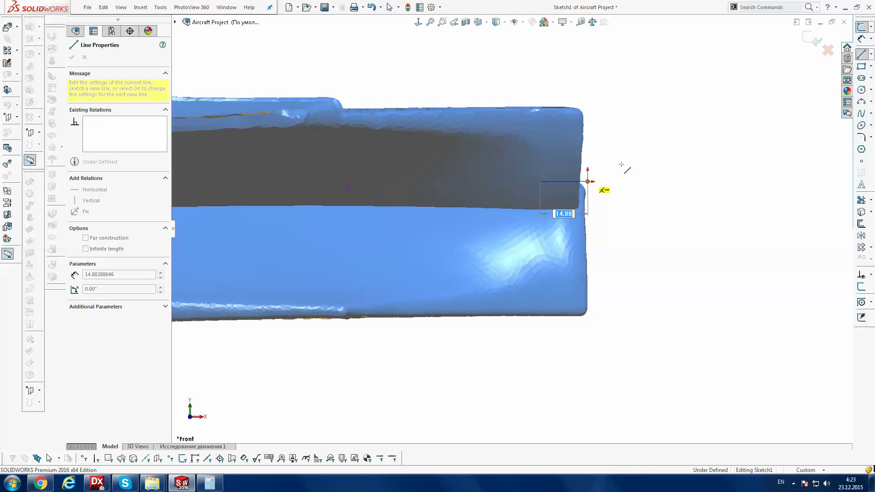
click(587, 181)
Draw a vertical line running from the fuselage's top edge to its bottom edge
scroll(579, 121, down, 2)
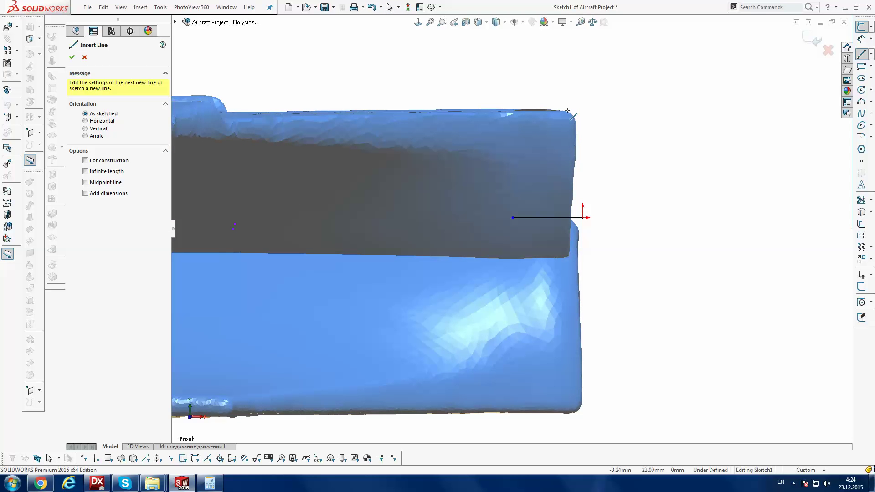
click(568, 111)
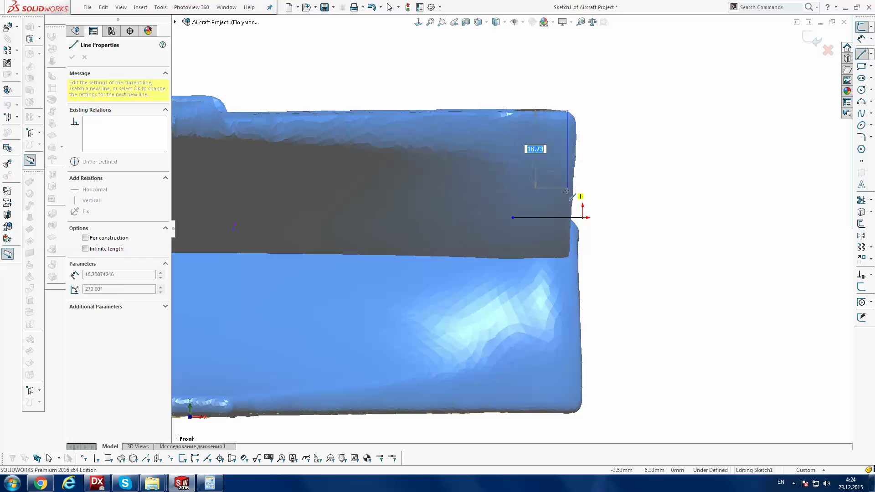
click(568, 217)
key(Escape)
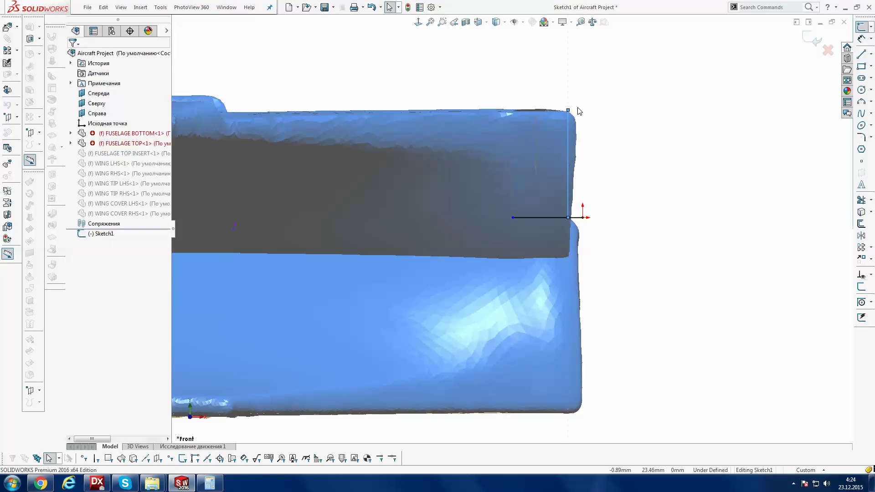
drag(569, 110, 552, 110)
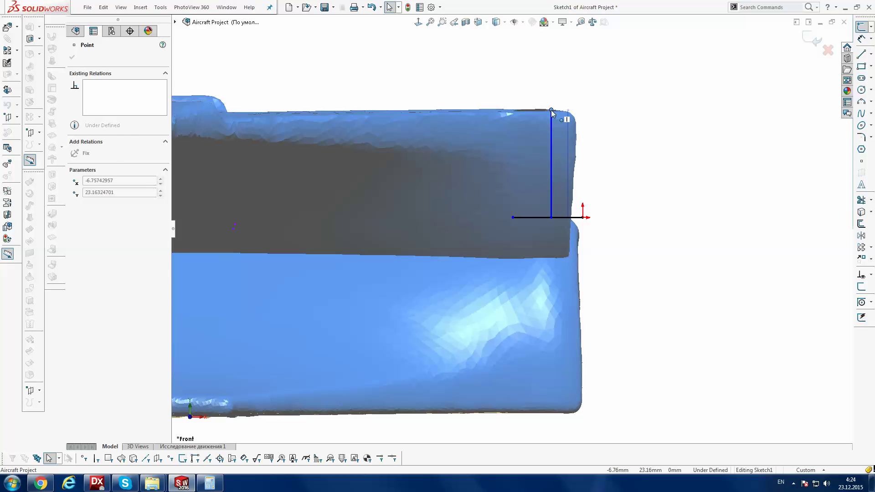
key(Escape)
click(861, 54)
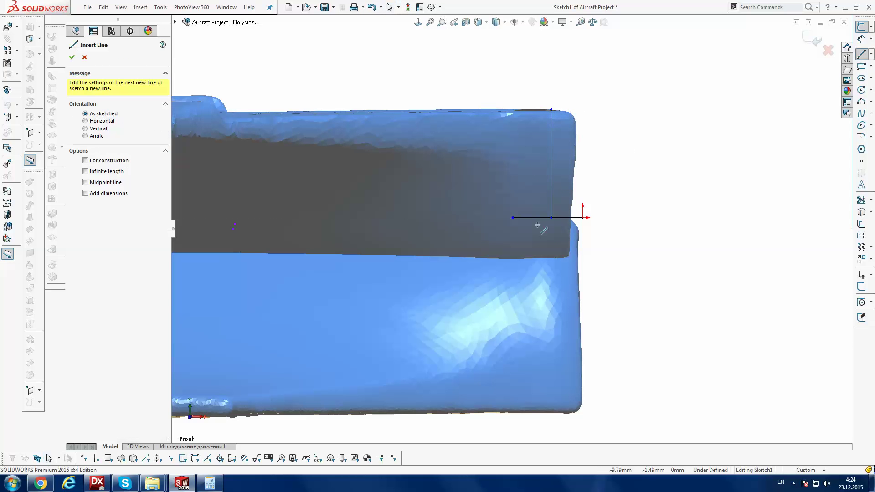
click(551, 217)
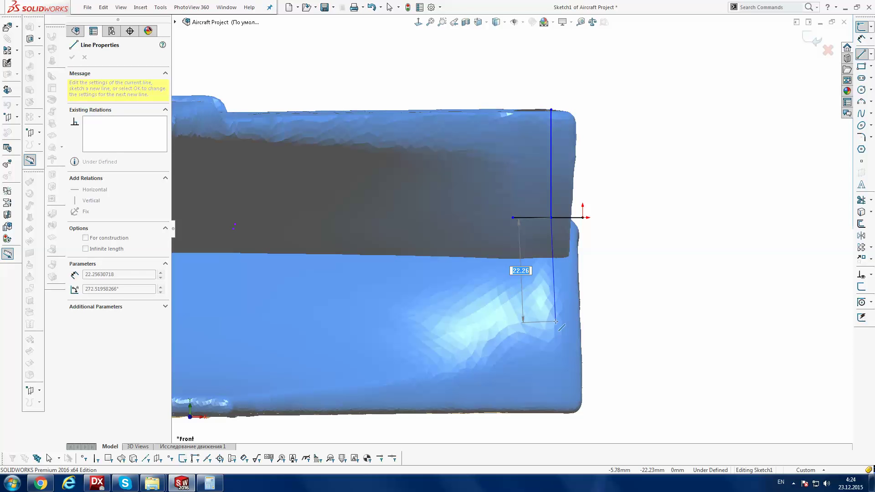
click(552, 413)
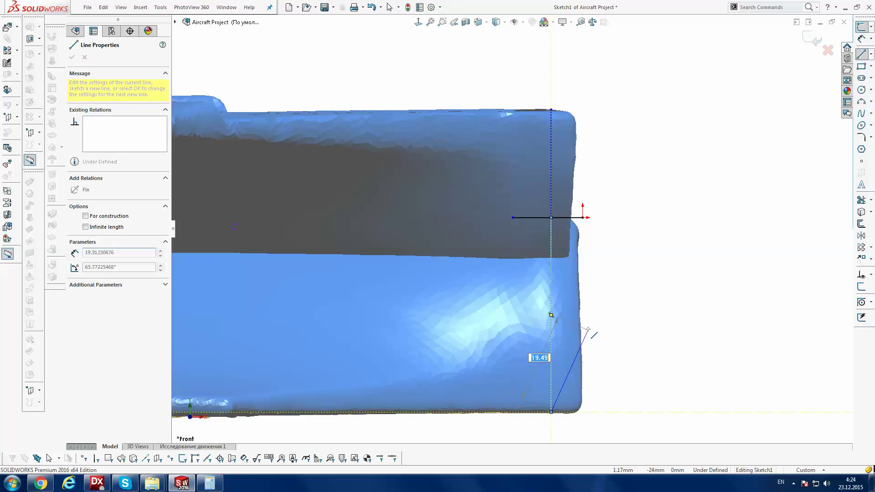
key(Escape)
Dimension the vertical line between its endpoints at 65 mm
click(862, 39)
click(551, 110)
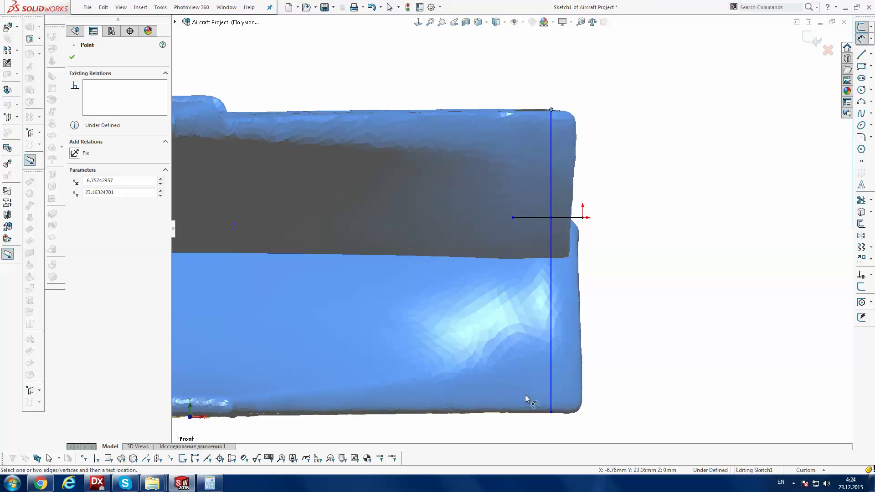
click(551, 412)
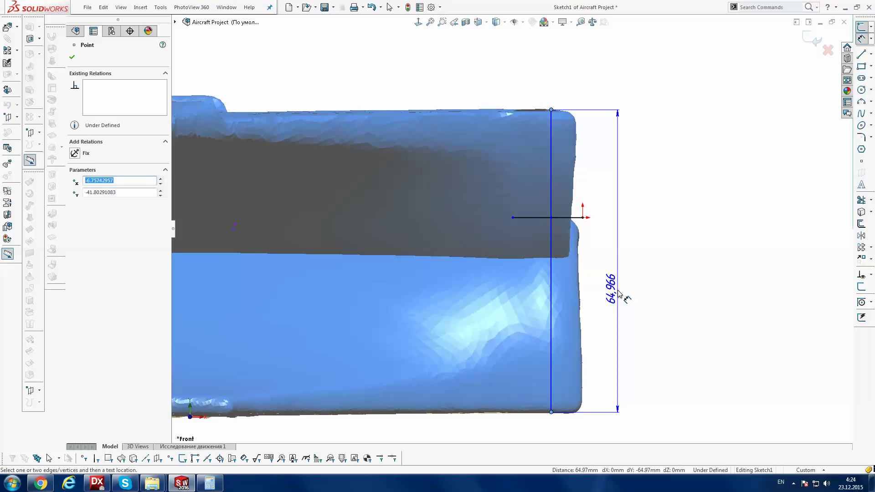
click(618, 293)
text(65)
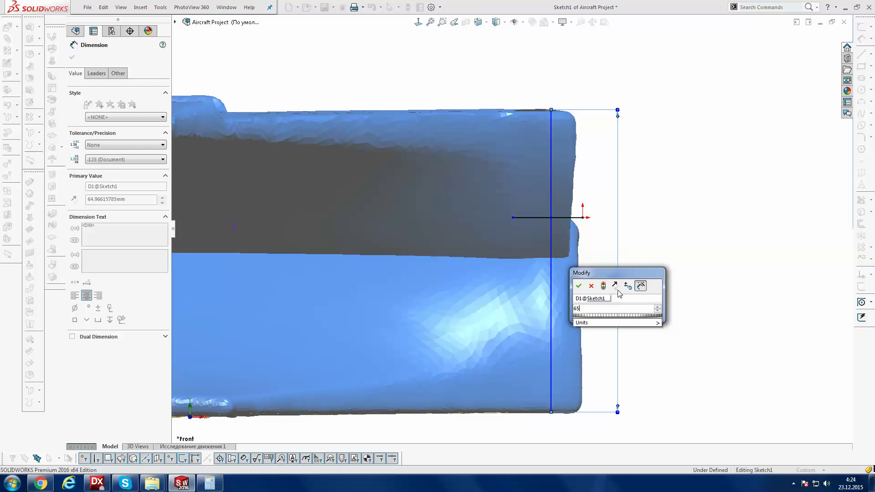
click(578, 286)
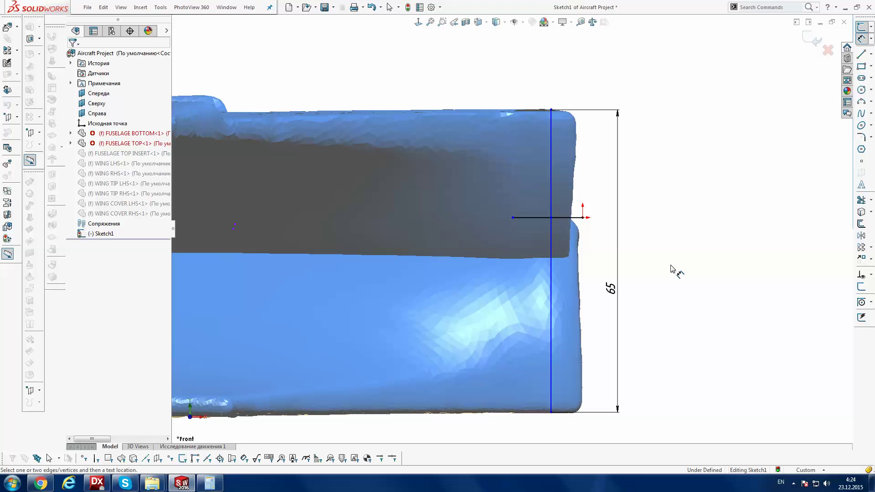
key(Escape)
Draw a short horizontal line across the fuselage nose
scroll(671, 268, up, 1)
scroll(660, 283, up, 5)
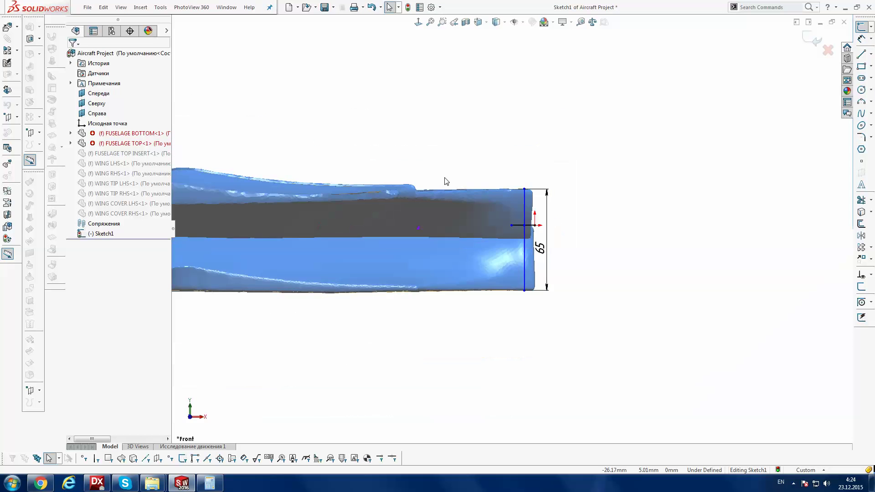
scroll(283, 229, up, 2)
scroll(264, 231, up, 2)
scroll(242, 233, up, 1)
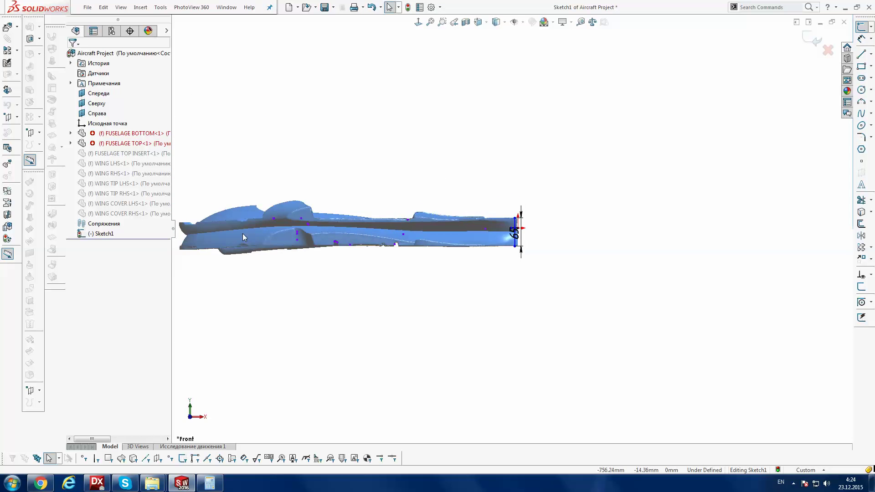
scroll(244, 234, up, 1)
scroll(244, 234, down, 1)
scroll(273, 237, down, 2)
scroll(319, 244, down, 2)
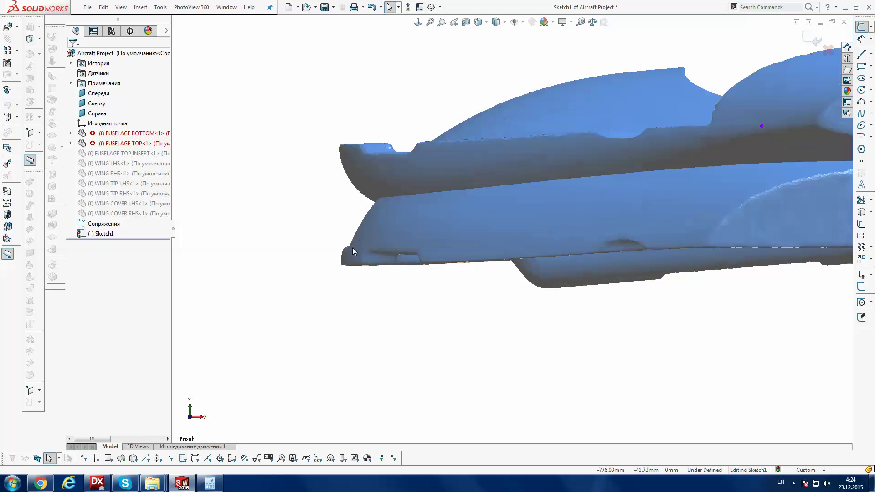
scroll(355, 246, down, 2)
scroll(358, 244, down, 1)
scroll(426, 231, down, 1)
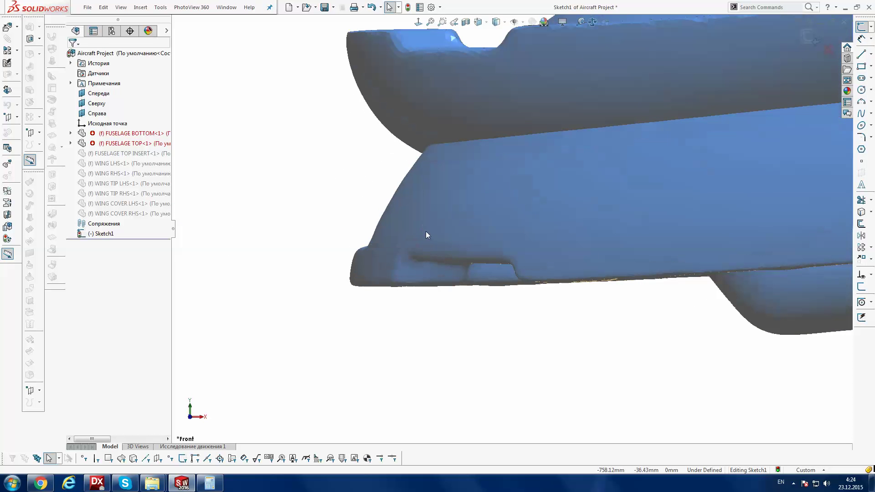
click(861, 54)
scroll(502, 183, up, 1)
scroll(456, 146, up, 1)
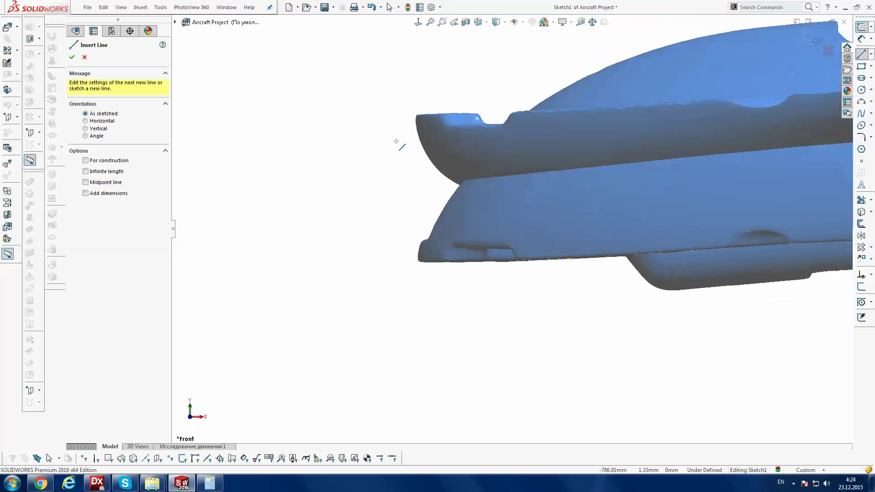
scroll(401, 133, up, 1)
scroll(405, 135, up, 2)
scroll(409, 141, up, 2)
scroll(413, 164, up, 1)
scroll(419, 193, up, 1)
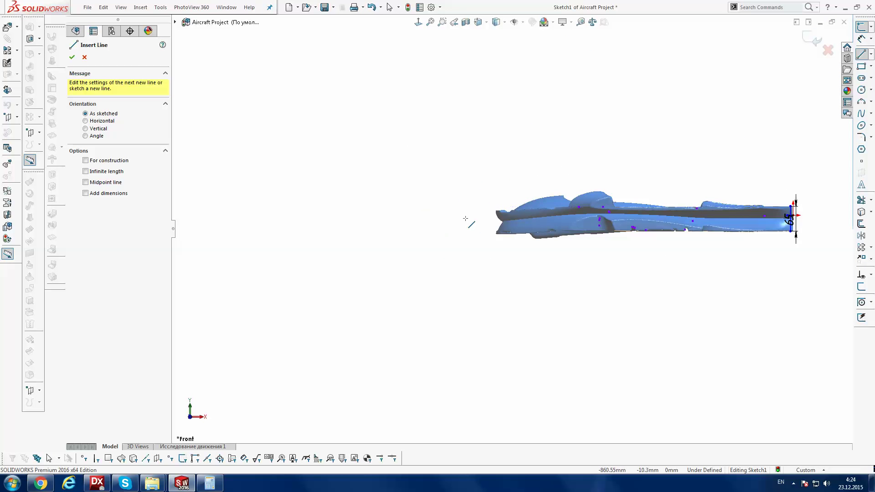
click(490, 215)
click(531, 217)
key(Escape)
Draw a vertical line from the nose top, through the horizontal line, to the nose bottom
scroll(519, 242, down, 1)
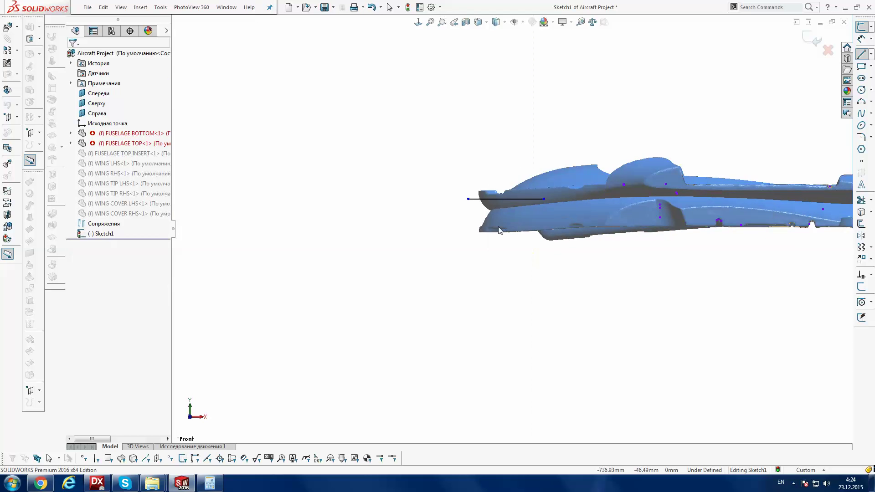
scroll(501, 209, down, 1)
scroll(490, 182, down, 1)
scroll(483, 183, down, 1)
scroll(483, 183, down, 1)
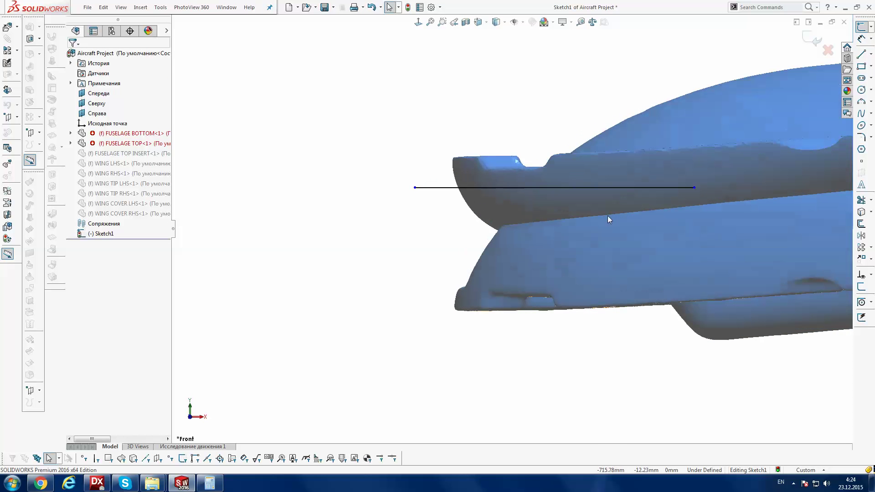
scroll(602, 202, down, 2)
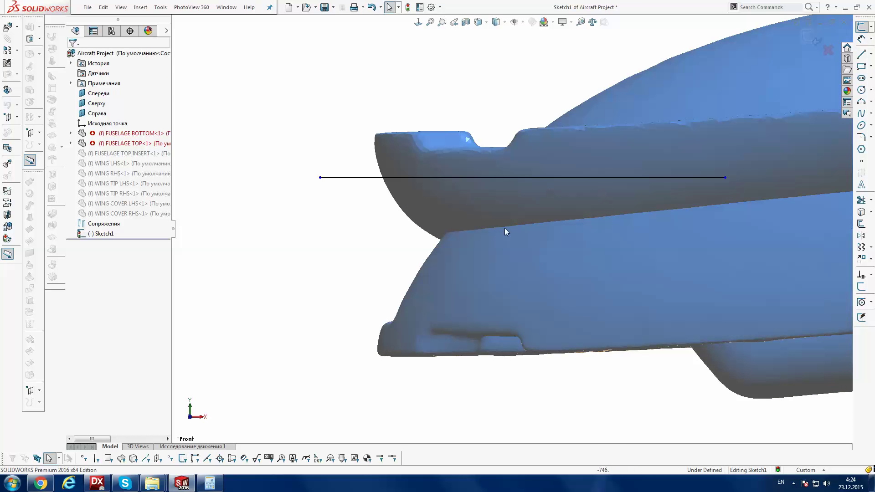
click(861, 54)
scroll(419, 153, down, 1)
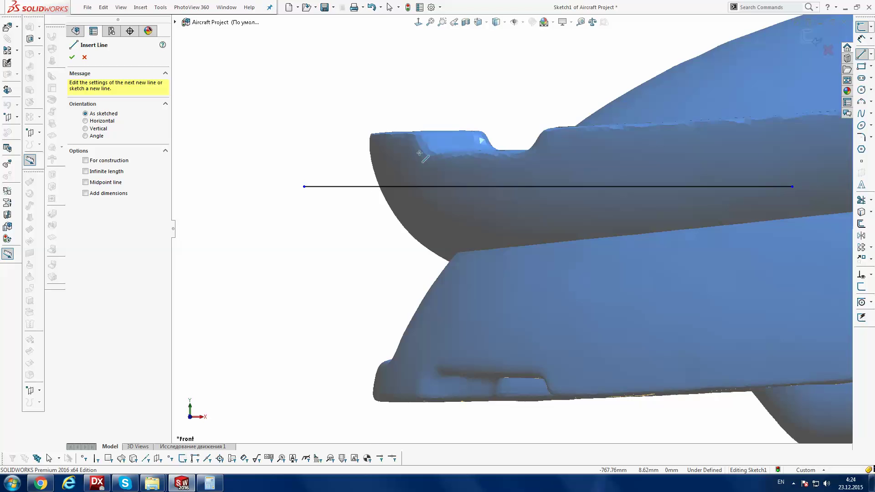
scroll(419, 153, down, 1)
scroll(423, 147, down, 1)
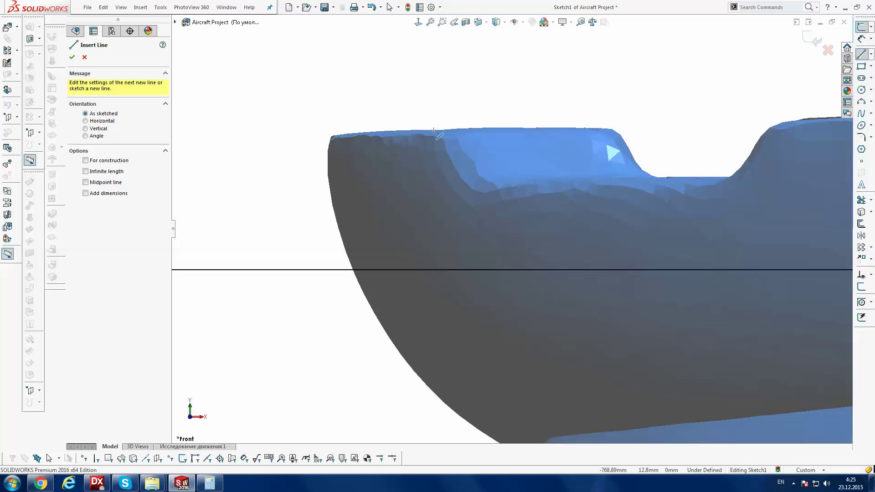
click(433, 131)
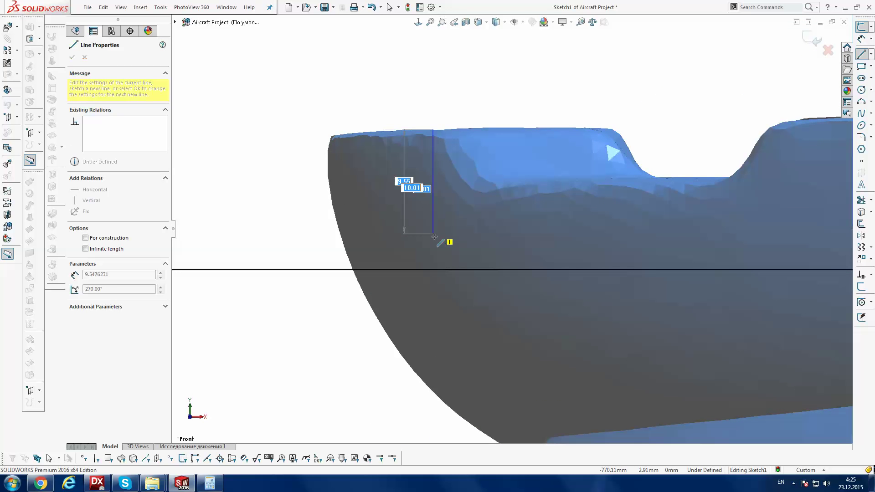
scroll(417, 188, up, 1)
scroll(469, 218, up, 1)
scroll(472, 212, up, 1)
scroll(472, 213, up, 2)
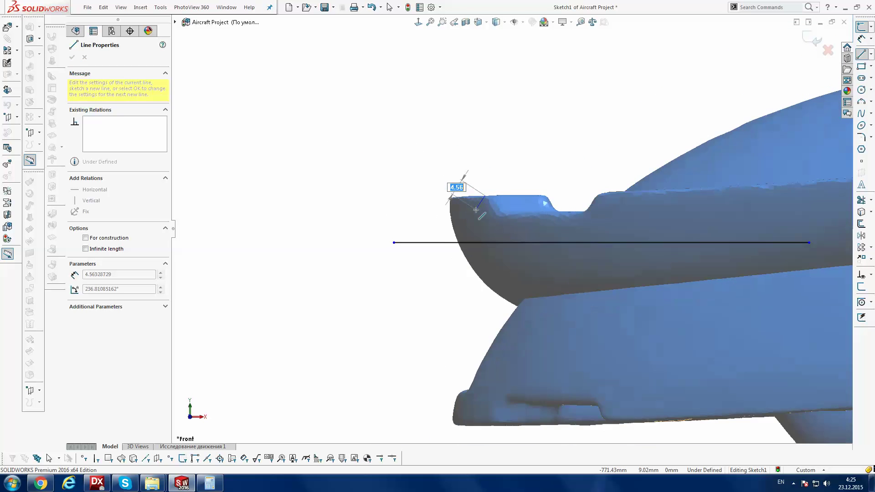
scroll(464, 196, up, 1)
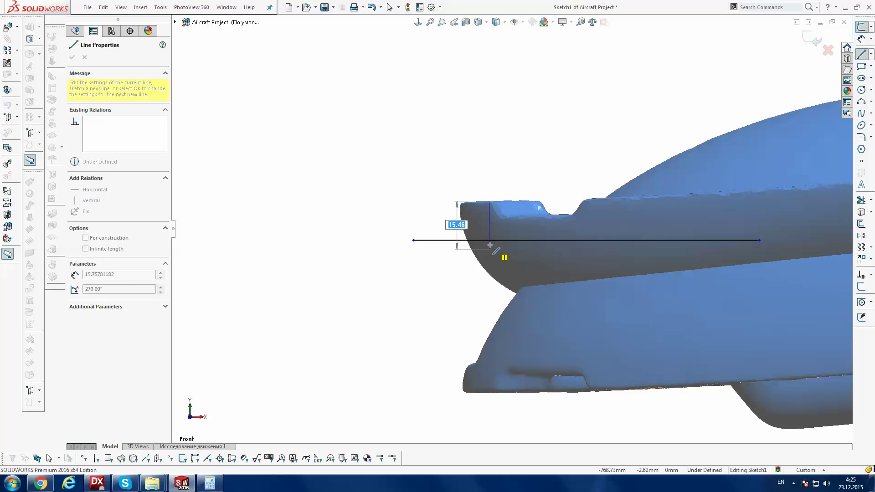
click(489, 241)
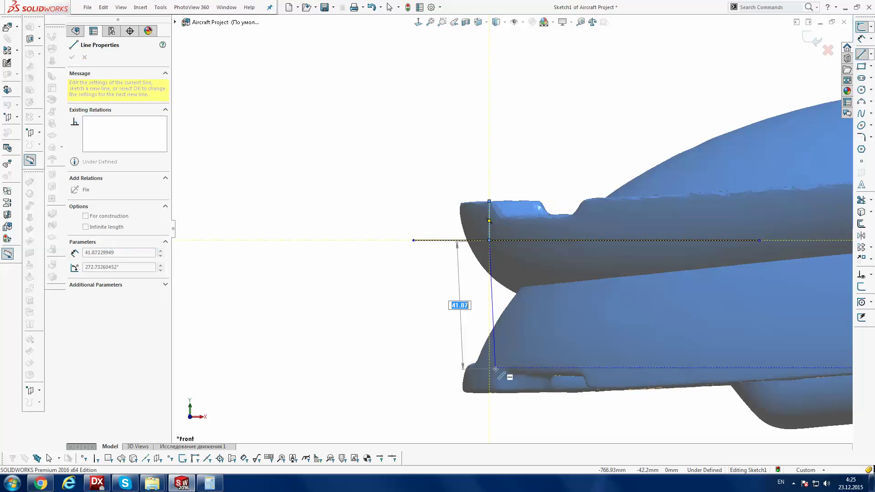
click(489, 390)
key(Escape)
Dimension the vertical line's endpoint-to-endpoint height (about 62.84 mm), placed left of the nose
scroll(498, 392, up, 1)
scroll(488, 373, up, 2)
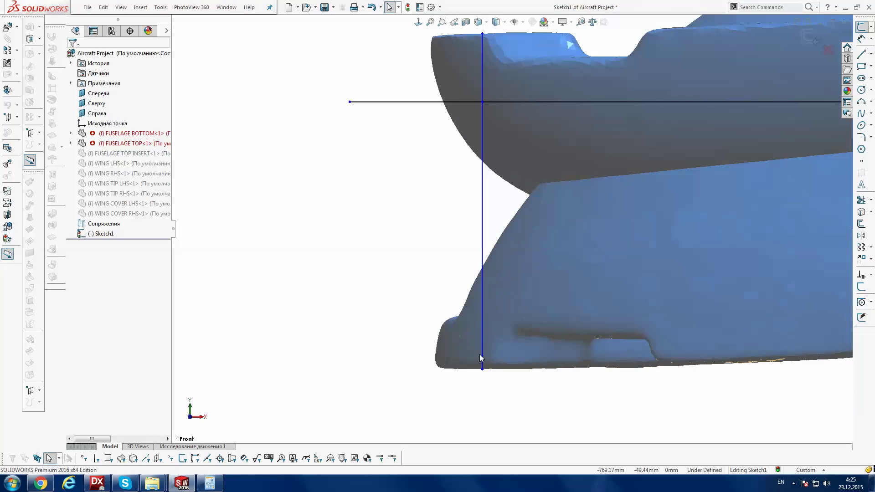
scroll(480, 357, up, 1)
scroll(480, 355, up, 1)
scroll(481, 353, up, 1)
scroll(490, 353, up, 1)
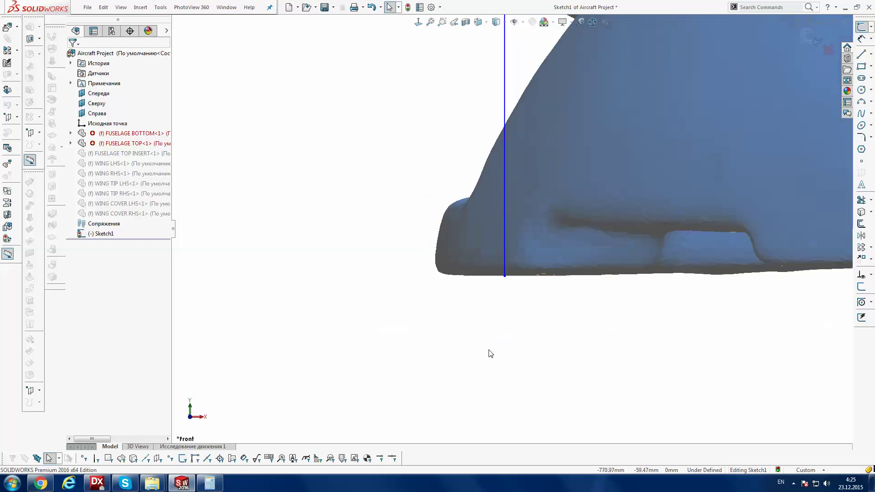
scroll(488, 354, down, 2)
scroll(488, 354, down, 1)
scroll(488, 354, down, 1)
scroll(521, 108, up, 1)
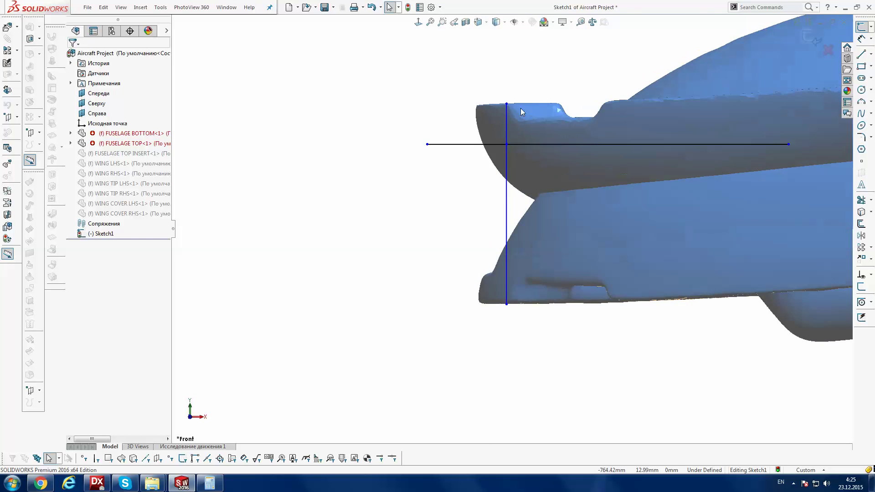
scroll(520, 108, up, 3)
scroll(474, 163, up, 1)
scroll(472, 168, up, 1)
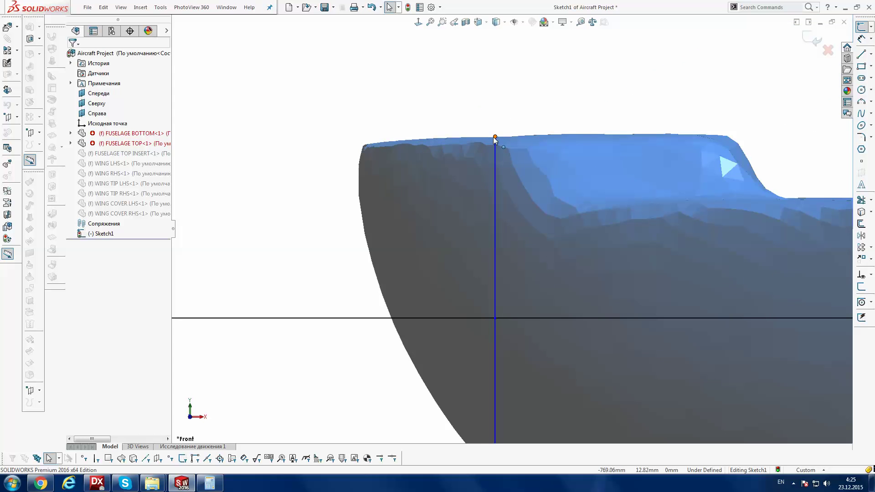
click(495, 137)
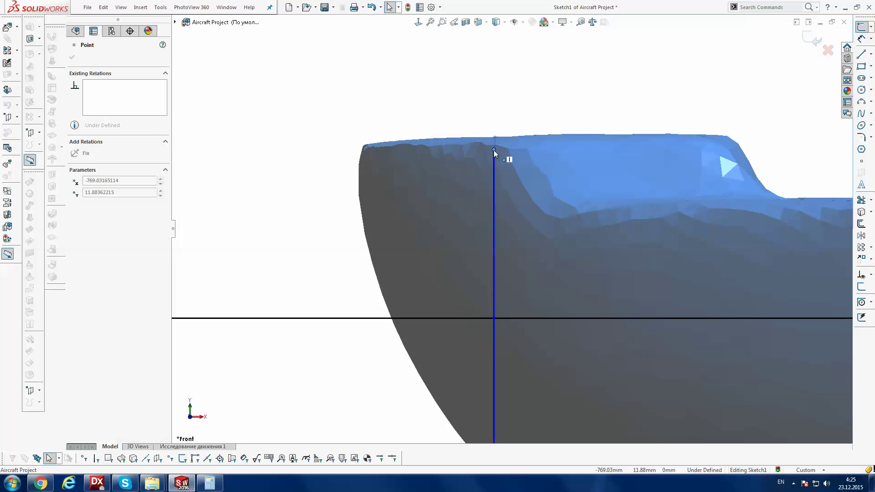
scroll(499, 188, down, 1)
scroll(502, 185, down, 1)
click(861, 39)
click(504, 193)
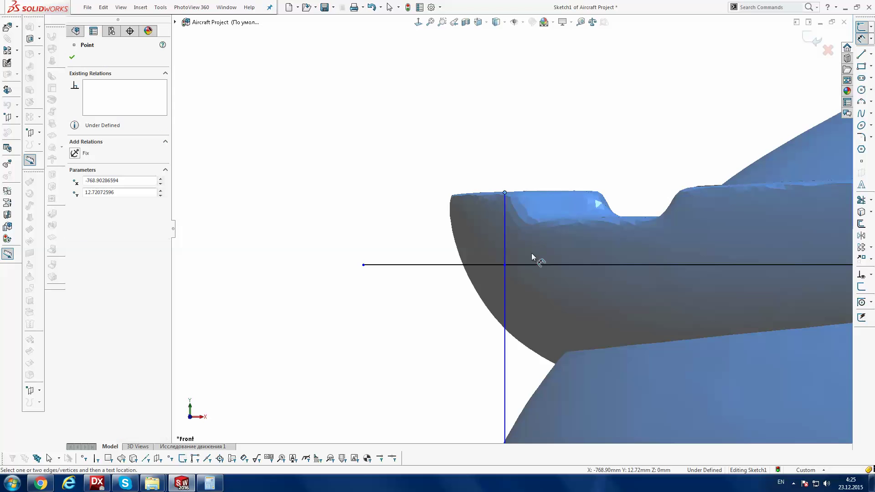
scroll(529, 254, up, 3)
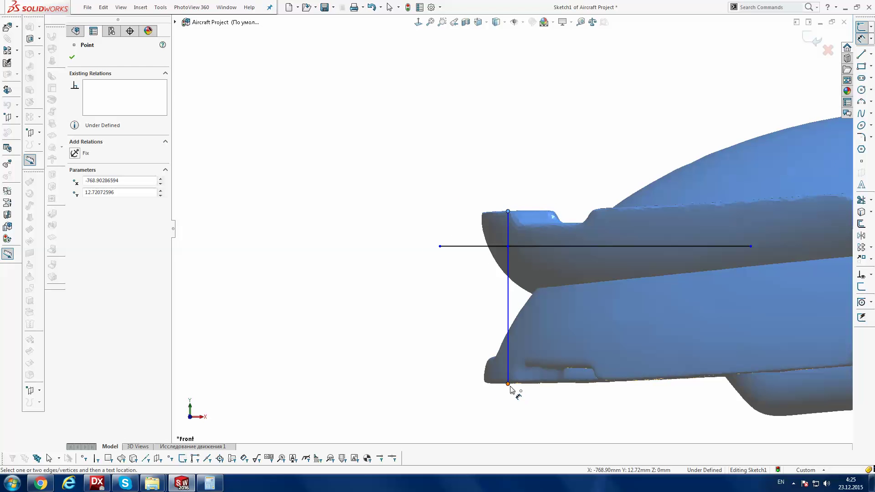
click(508, 384)
click(429, 323)
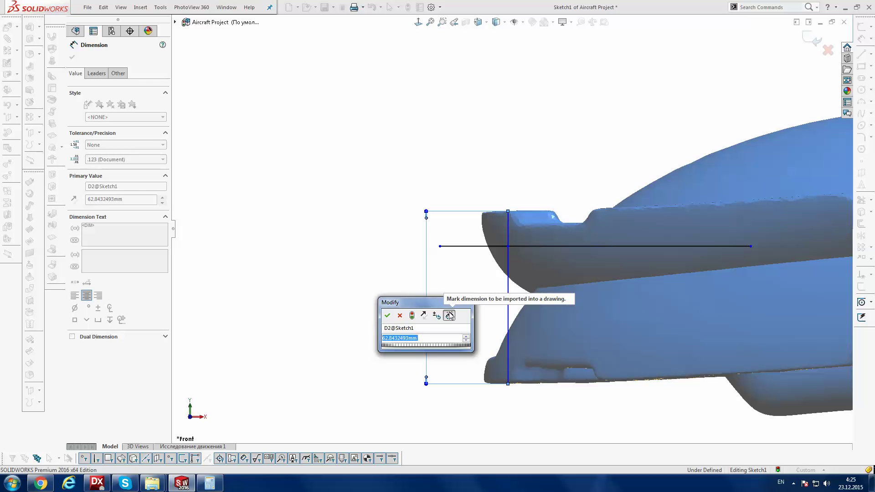
Set the nose height dimension to 63 mm and check the top endpoint's relations
text(63)
key(Return)
key(Escape)
scroll(516, 212, down, 1)
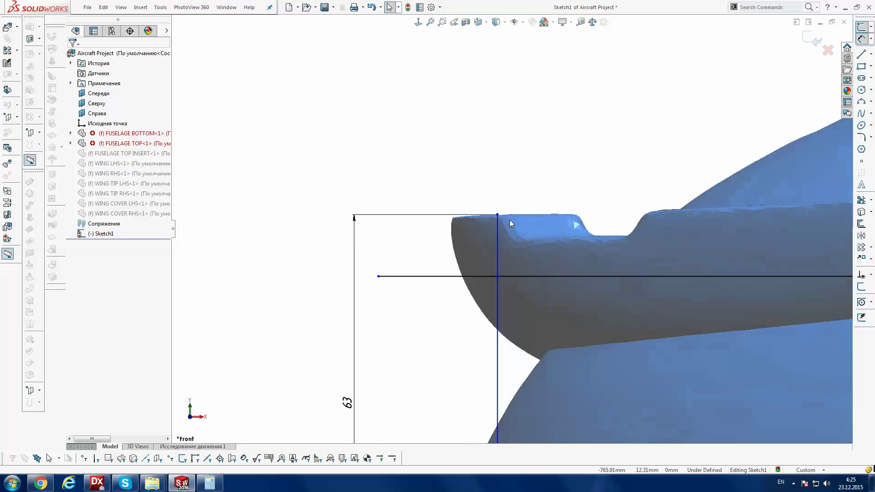
scroll(509, 220, down, 2)
scroll(479, 220, down, 2)
scroll(483, 216, down, 2)
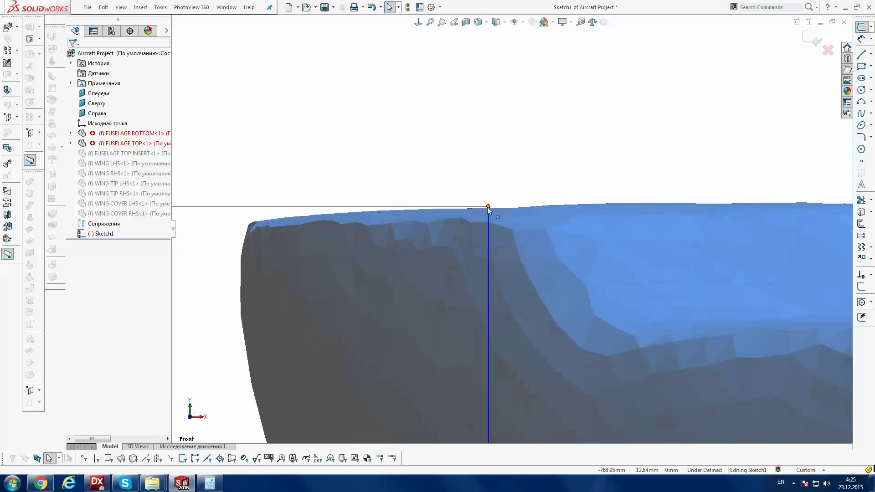
click(488, 209)
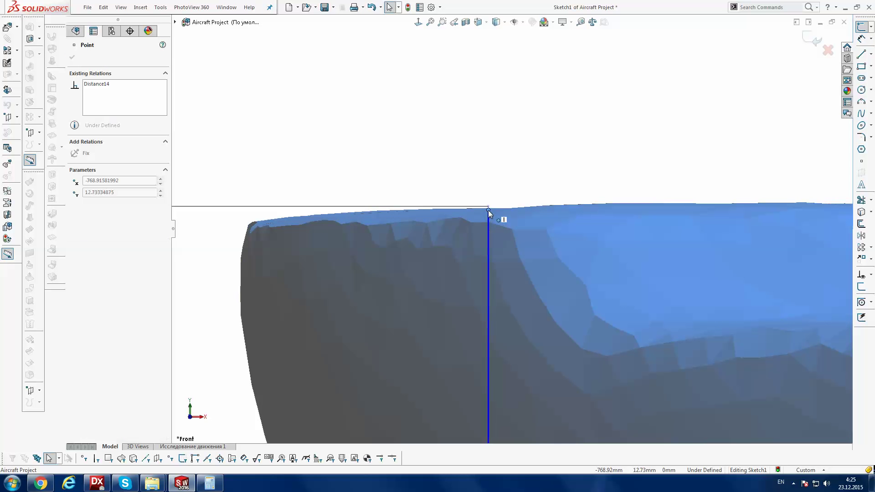
key(Escape)
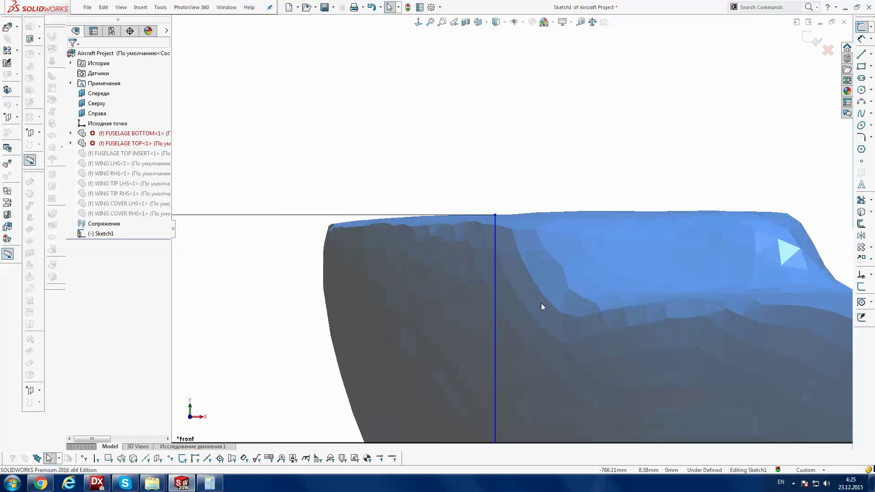
Change the height dimension D2 from 63 to 62.8 mm
scroll(540, 303, up, 2)
scroll(541, 303, up, 3)
scroll(540, 303, up, 3)
scroll(539, 302, up, 3)
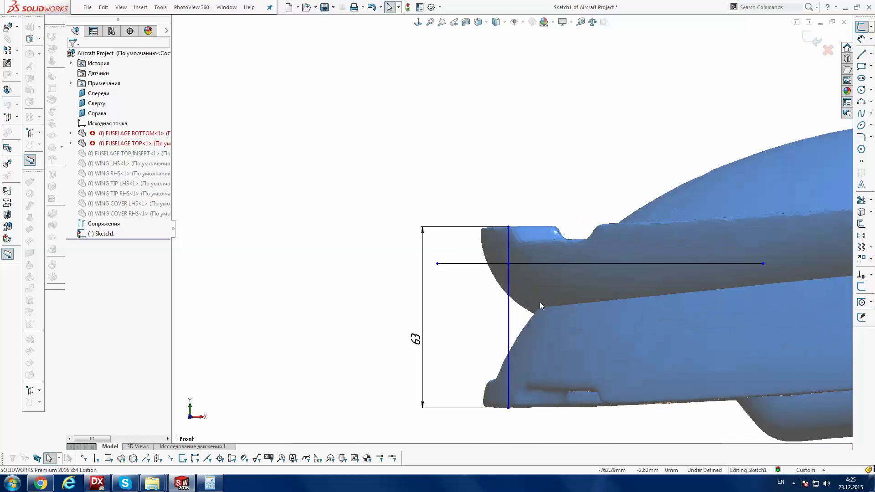
scroll(509, 357, down, 3)
scroll(511, 340, down, 3)
scroll(513, 324, down, 2)
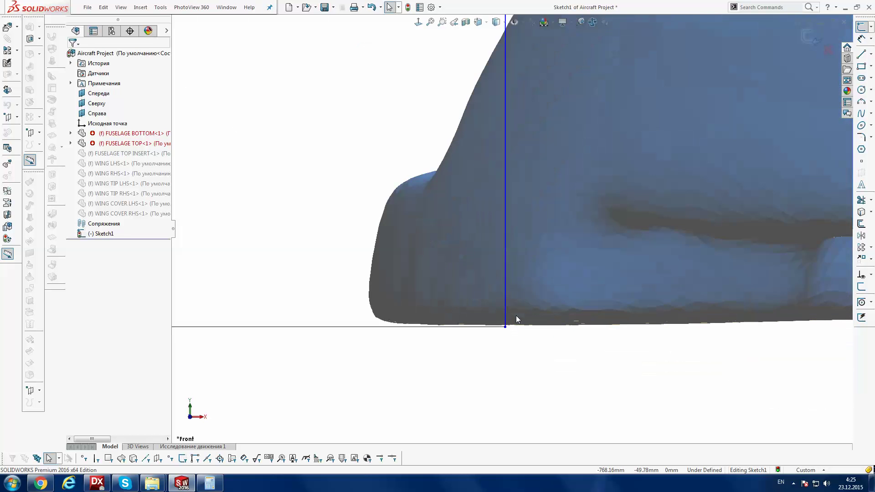
scroll(515, 315, down, 2)
scroll(515, 315, up, 2)
scroll(508, 297, up, 2)
scroll(494, 276, up, 2)
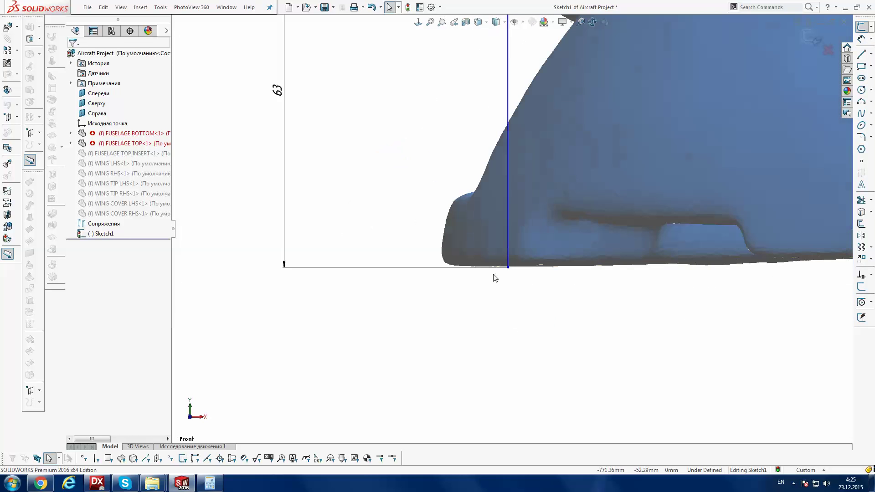
scroll(495, 276, up, 1)
double_click(342, 127)
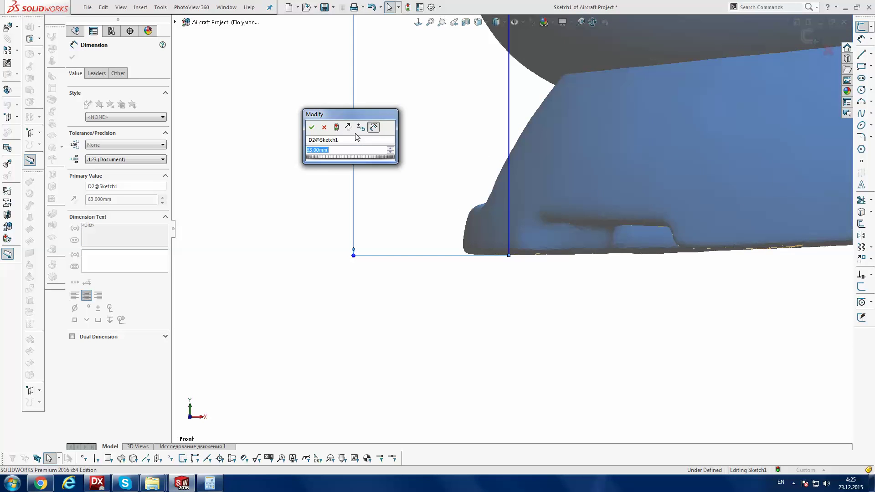
text(62.8)
key(Return)
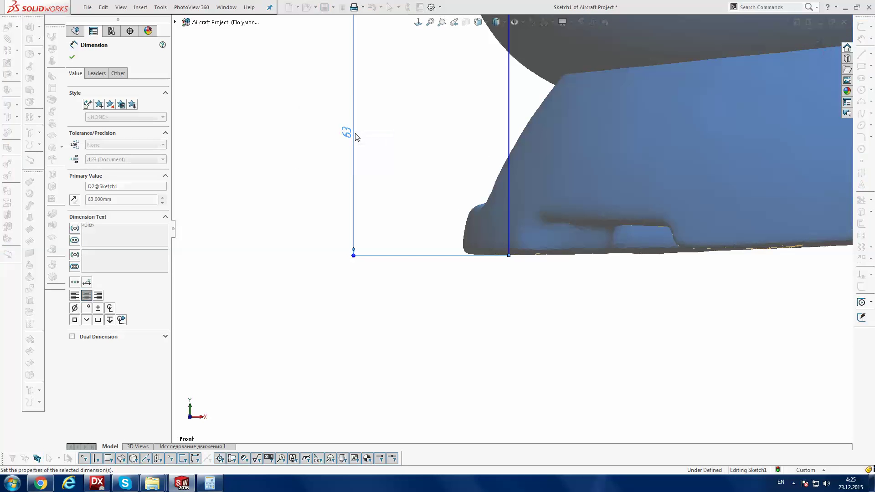
scroll(509, 257, down, 3)
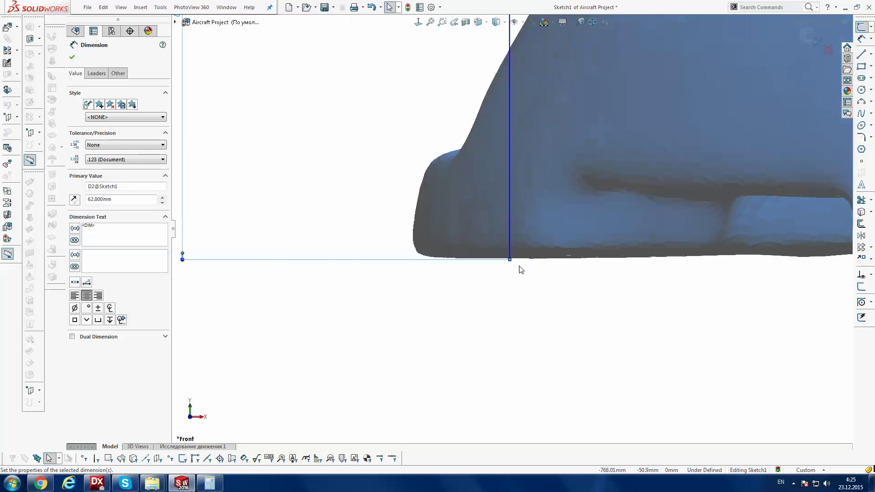
scroll(507, 209, up, 2)
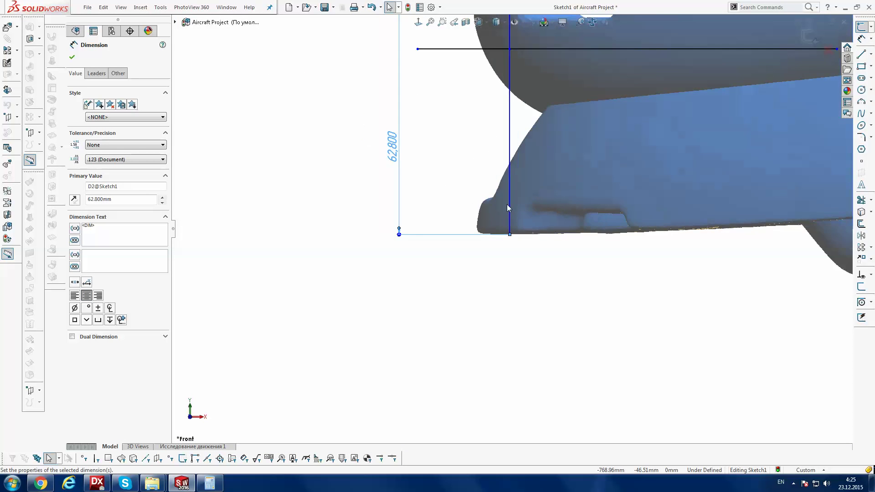
scroll(506, 205, up, 2)
double_click(443, 187)
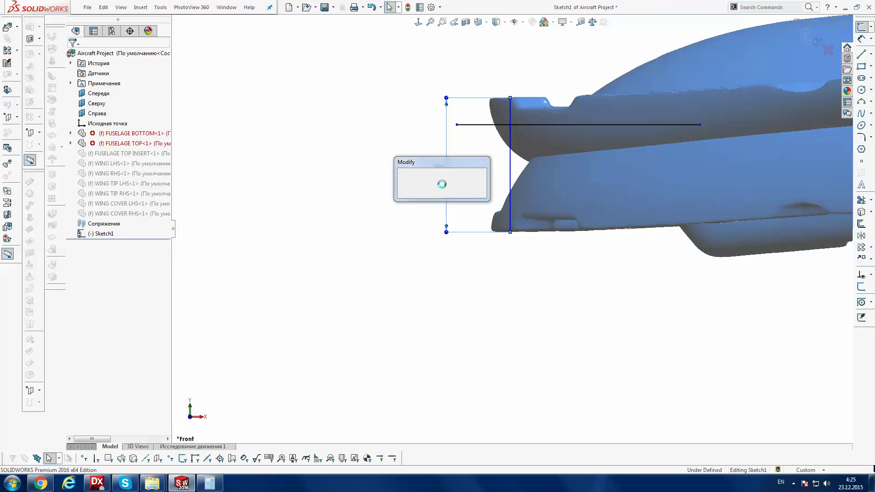
Set the nose height dimension to 62.5 mm
text(65.)
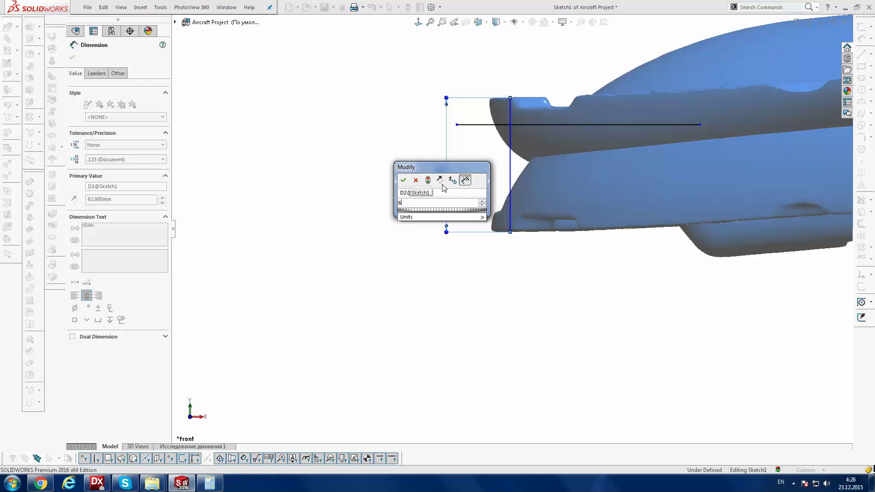
key(Escape)
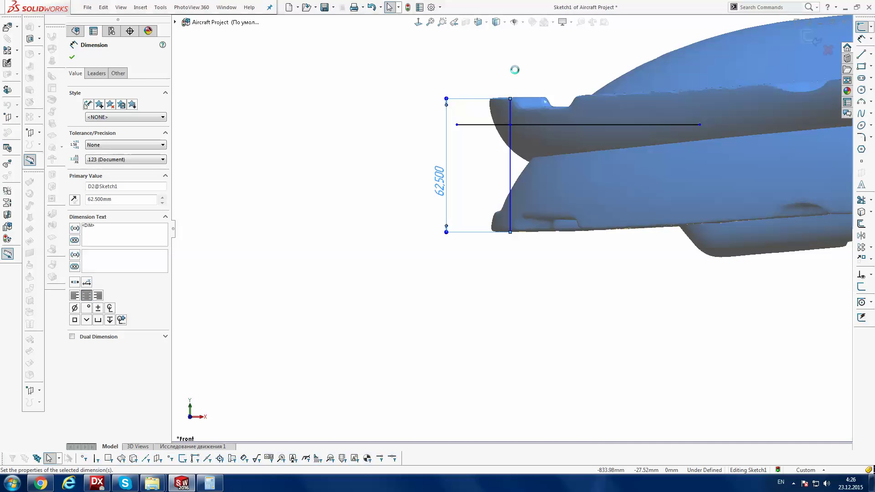
key(Escape)
scroll(517, 120, down, 3)
scroll(504, 116, down, 2)
scroll(498, 119, down, 2)
scroll(499, 129, down, 2)
Drag the vertical line's top endpoint onto the fuselage's upper edge
drag(498, 125, 496, 121)
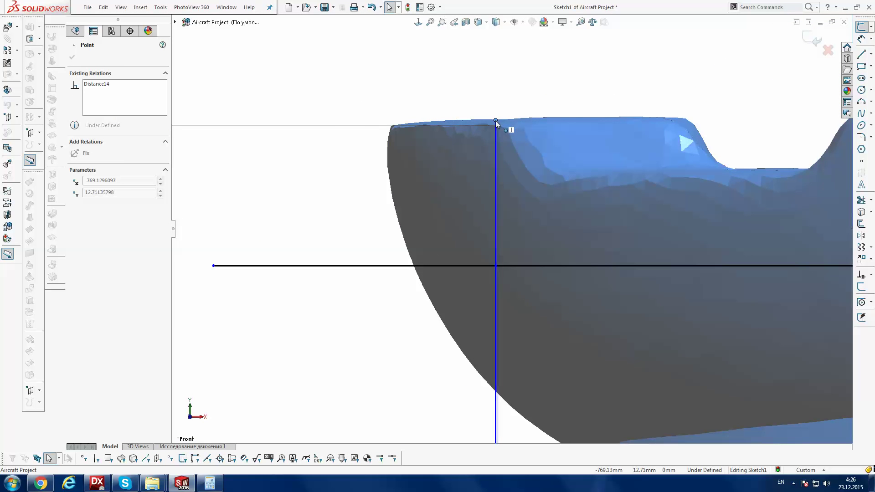
scroll(527, 247, up, 2)
scroll(526, 247, up, 1)
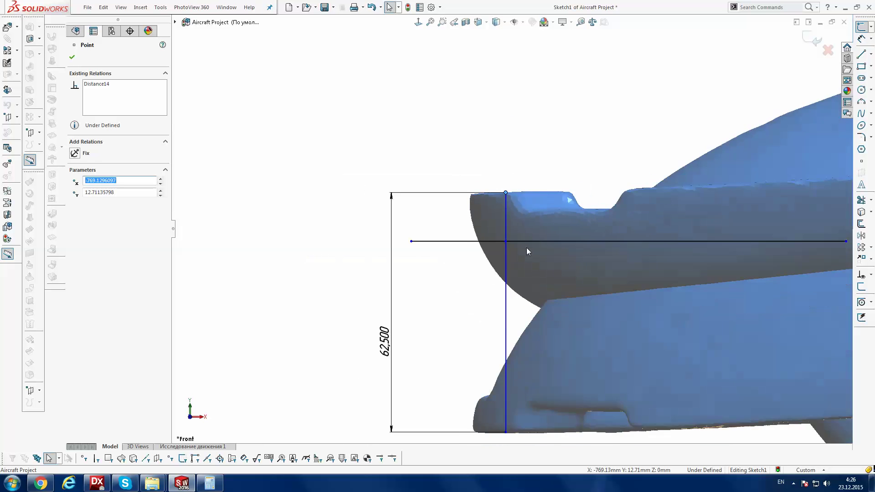
scroll(519, 265, up, 1)
scroll(511, 251, down, 1)
scroll(509, 205, down, 2)
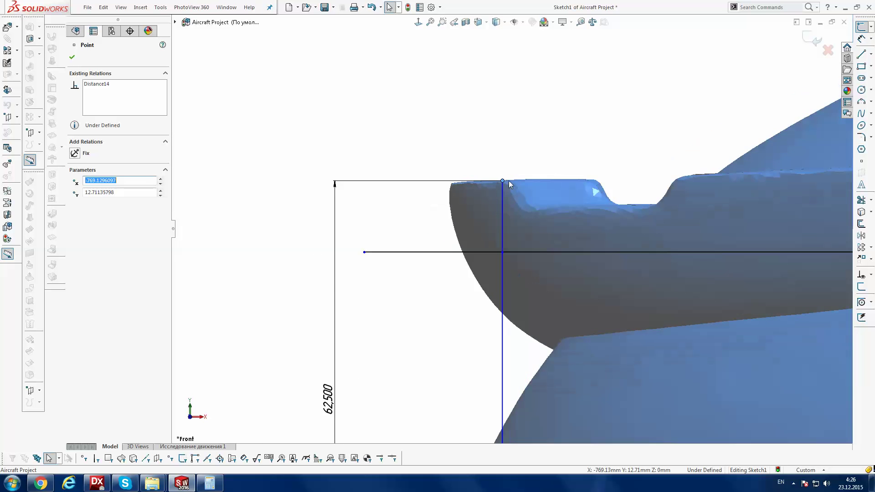
scroll(505, 237, down, 2)
drag(501, 292, 499, 290)
click(74, 153)
key(Escape)
scroll(557, 209, up, 1)
scroll(557, 224, up, 2)
scroll(526, 248, up, 1)
scroll(521, 229, down, 2)
scroll(495, 188, down, 2)
scroll(498, 205, up, 1)
scroll(504, 228, up, 1)
scroll(504, 228, up, 1)
scroll(502, 335, up, 1)
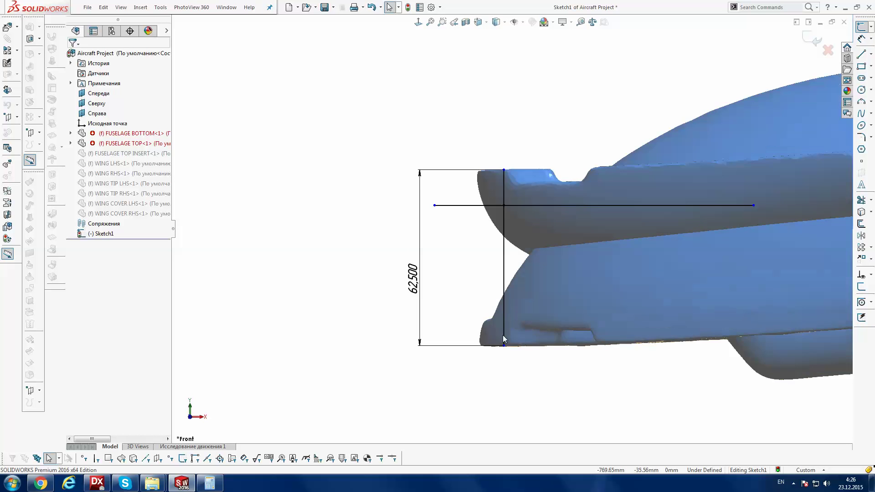
scroll(502, 335, down, 2)
scroll(509, 343, down, 1)
scroll(510, 343, down, 1)
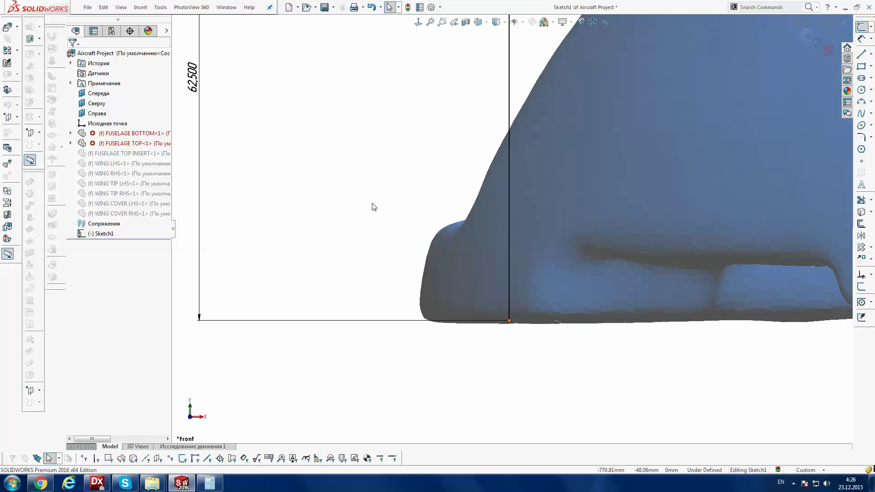
Change the nose height dimension from 62.5 to 63 mm
double_click(195, 82)
text(63)
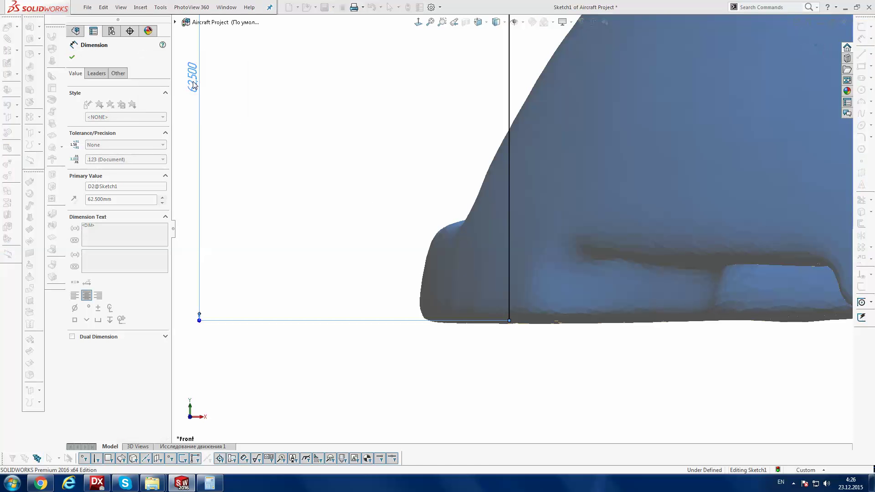
key(Return)
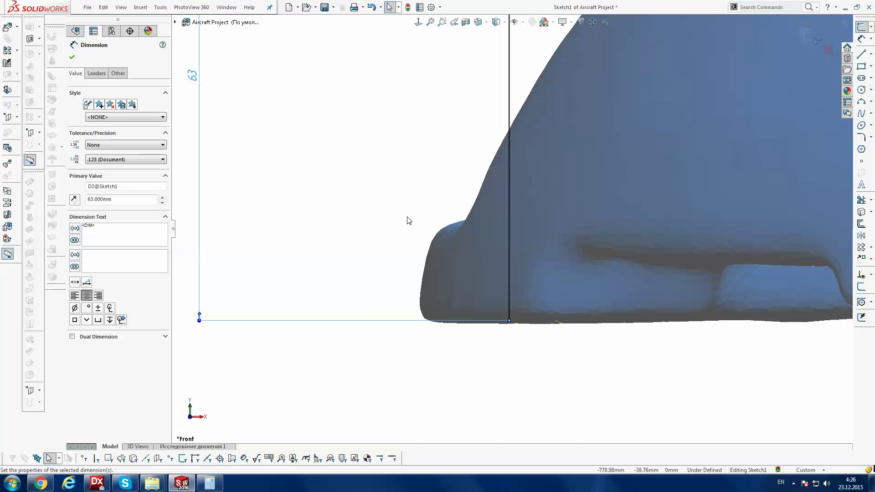
scroll(505, 300, down, 1)
click(540, 362)
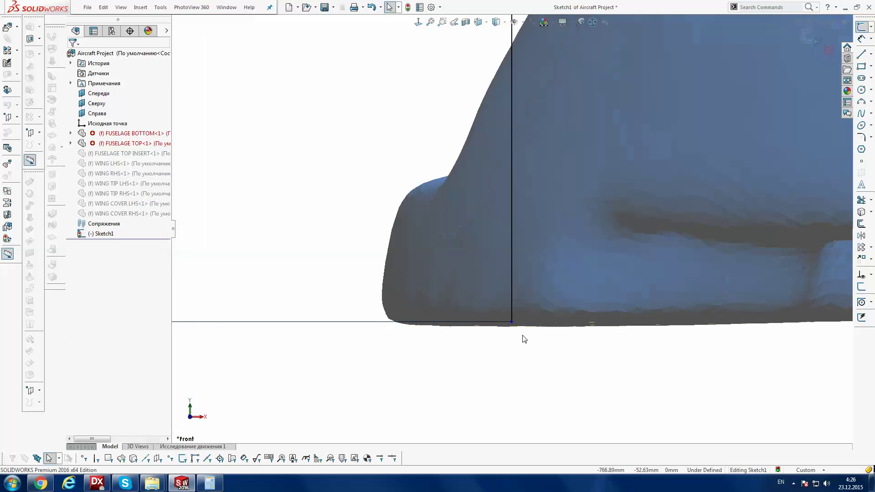
Drag the vertical line's bottom endpoint down onto the fuselage underside
scroll(501, 305, down, 1)
scroll(501, 305, down, 1)
drag(507, 307, 508, 315)
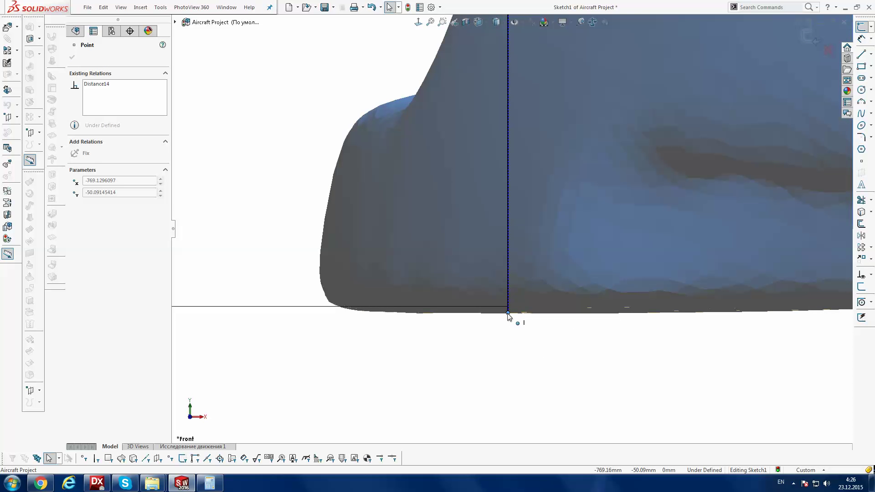
click(506, 328)
scroll(557, 154, up, 1)
scroll(557, 155, up, 2)
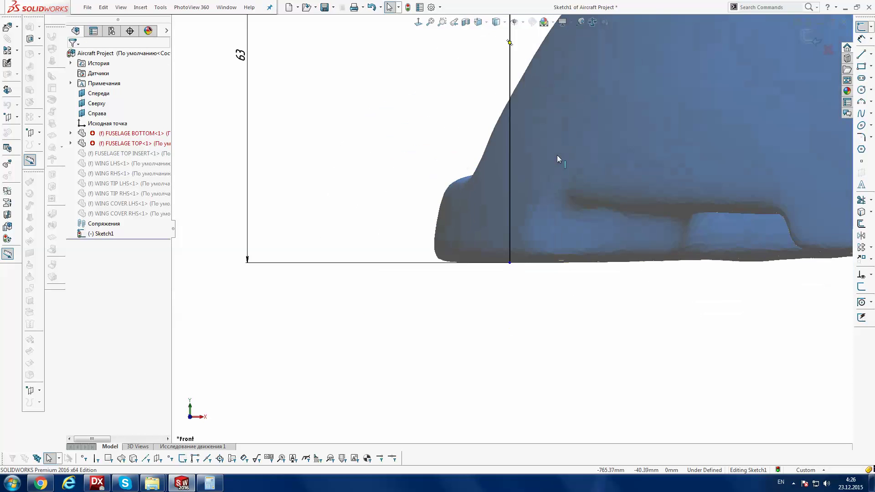
scroll(557, 155, up, 2)
scroll(553, 154, up, 1)
scroll(559, 143, up, 2)
scroll(510, 141, up, 1)
scroll(510, 141, down, 2)
scroll(500, 185, down, 2)
scroll(499, 185, down, 2)
scroll(510, 162, down, 1)
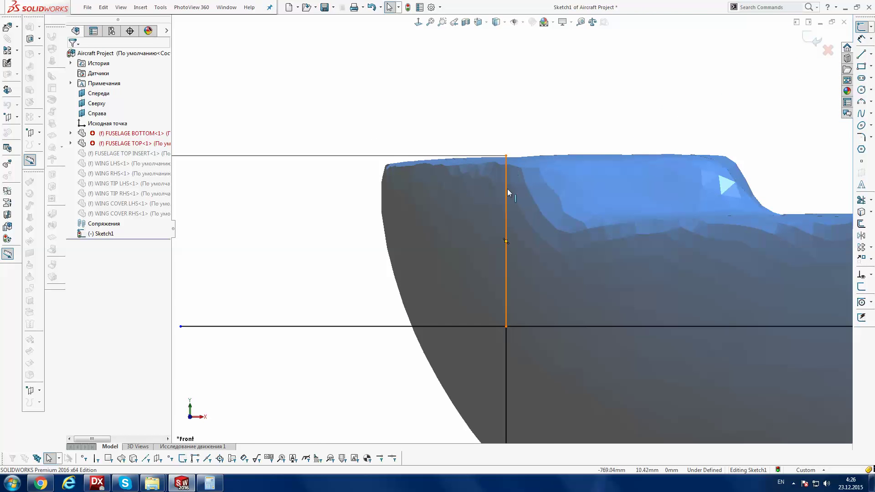
scroll(496, 226, up, 1)
scroll(497, 228, up, 3)
scroll(497, 228, up, 2)
Edit the 63 mm height dimension down to 62.9 mm and check the fit
click(415, 332)
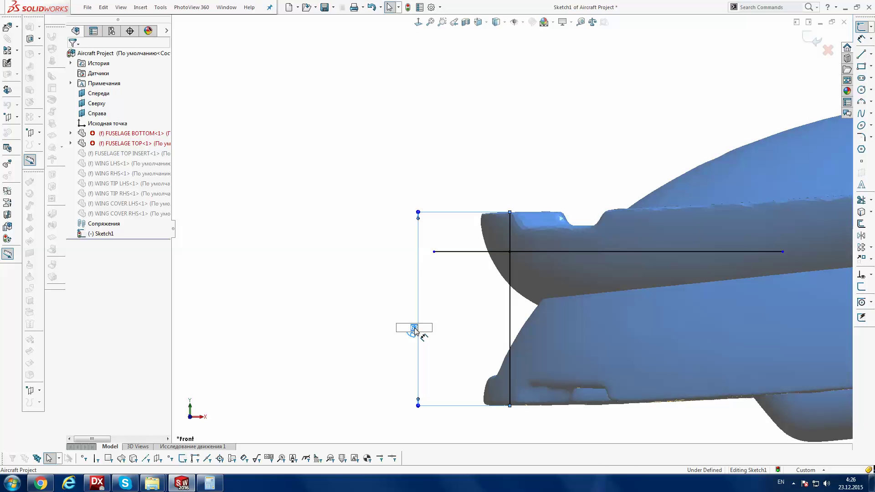
text(62,9)
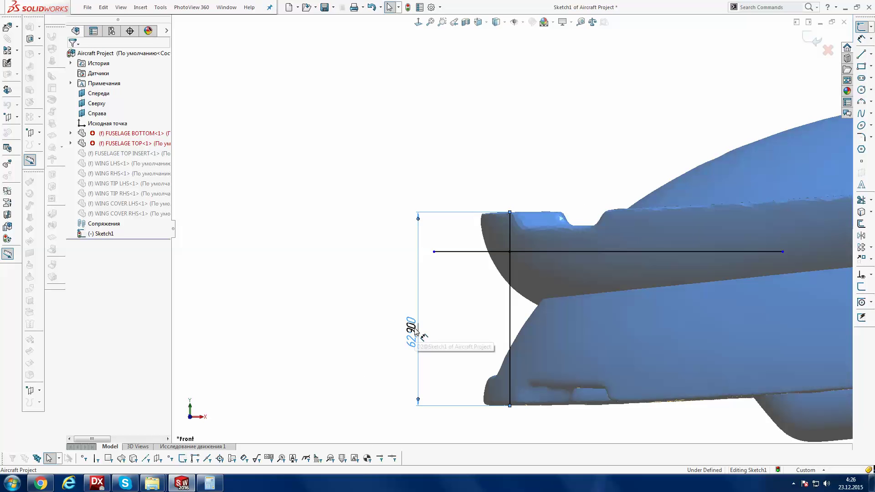
key(Return)
scroll(504, 202, down, 3)
scroll(499, 201, down, 3)
scroll(495, 212, down, 3)
scroll(512, 279, up, 2)
scroll(512, 279, up, 3)
scroll(513, 279, up, 2)
scroll(512, 279, up, 1)
scroll(512, 292, up, 2)
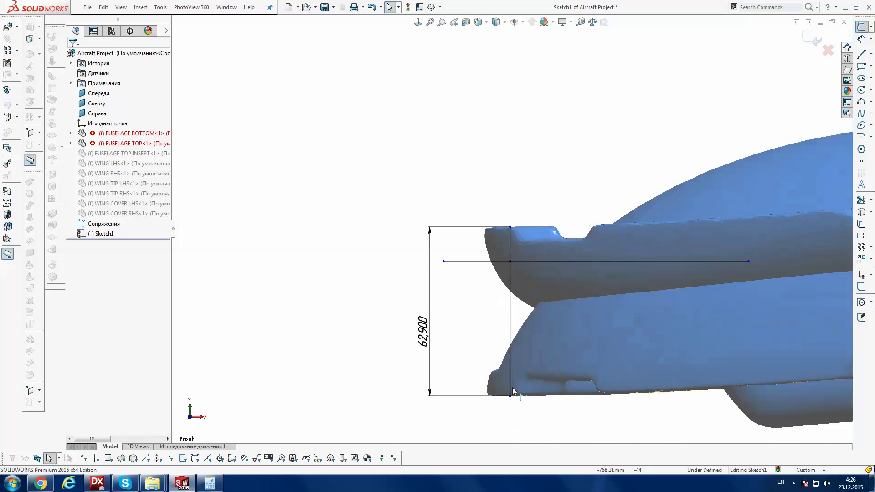
scroll(510, 380, down, 1)
scroll(510, 380, down, 2)
scroll(510, 378, down, 2)
scroll(511, 374, down, 2)
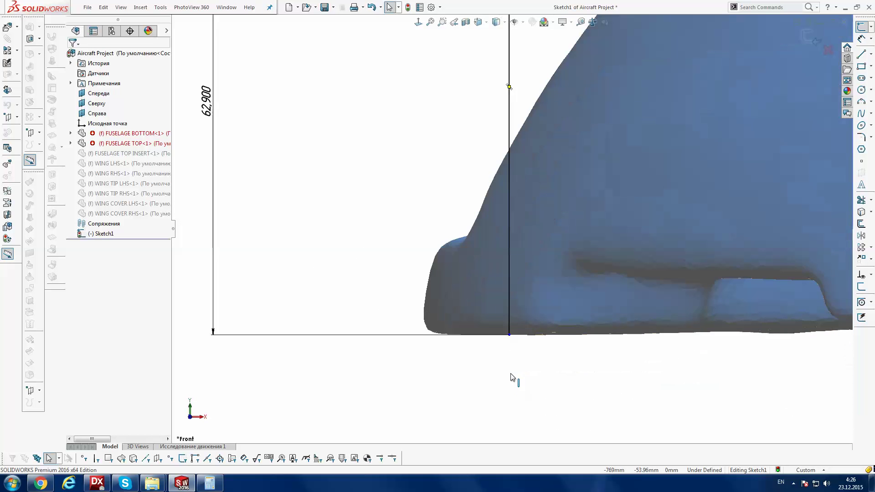
scroll(515, 373, up, 1)
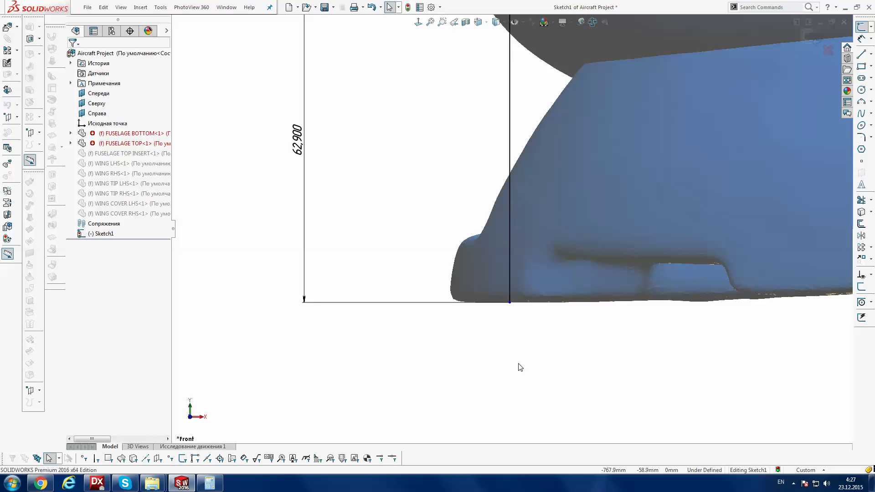
Zoom in and inspect the bottom endpoint of the left reference line
scroll(519, 346, up, 1)
scroll(517, 319, up, 1)
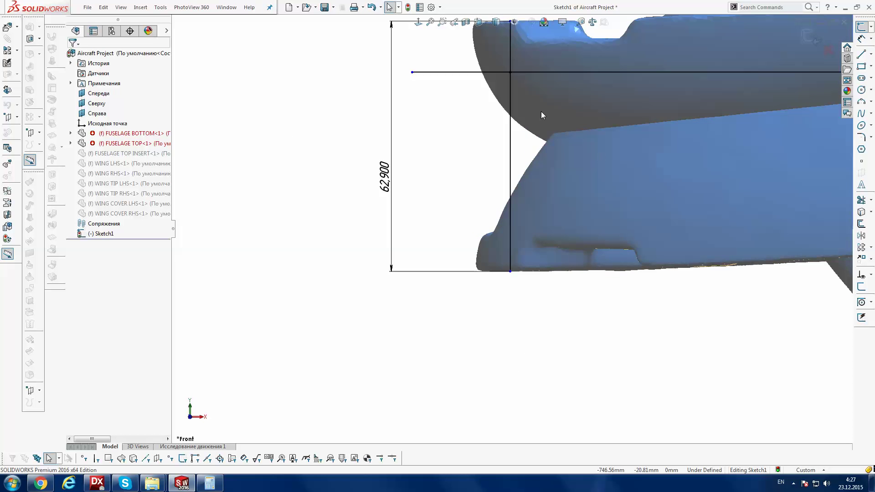
scroll(514, 292, up, 1)
scroll(511, 263, up, 1)
click(510, 258)
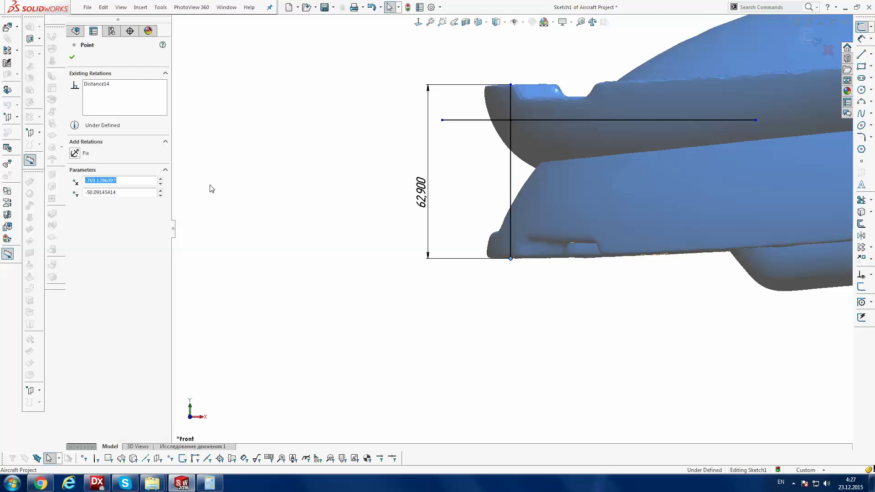
click(382, 136)
scroll(560, 158, up, 1)
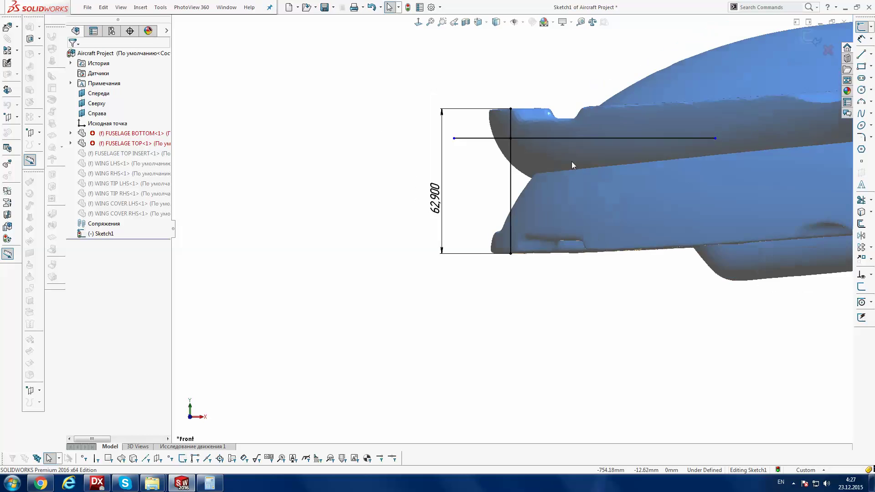
scroll(617, 173, up, 3)
scroll(663, 187, up, 1)
scroll(664, 187, up, 1)
scroll(788, 230, up, 1)
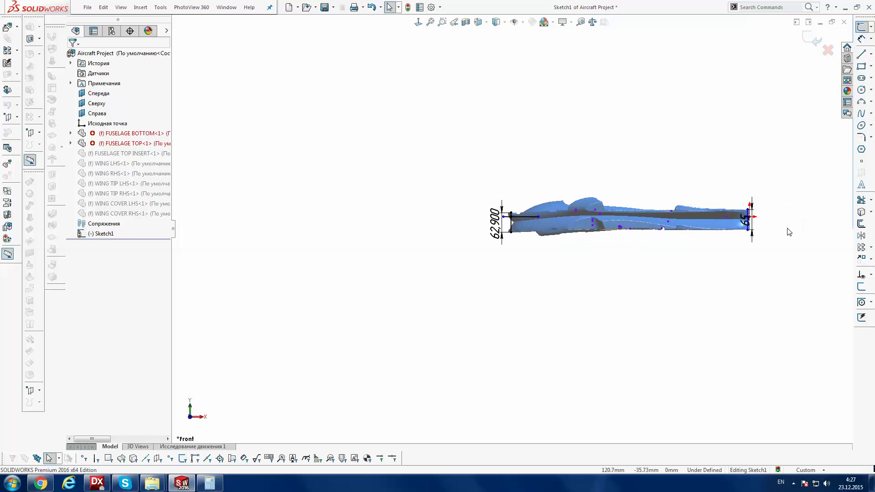
scroll(709, 231, down, 1)
scroll(658, 209, down, 2)
scroll(658, 209, down, 2)
scroll(638, 227, down, 2)
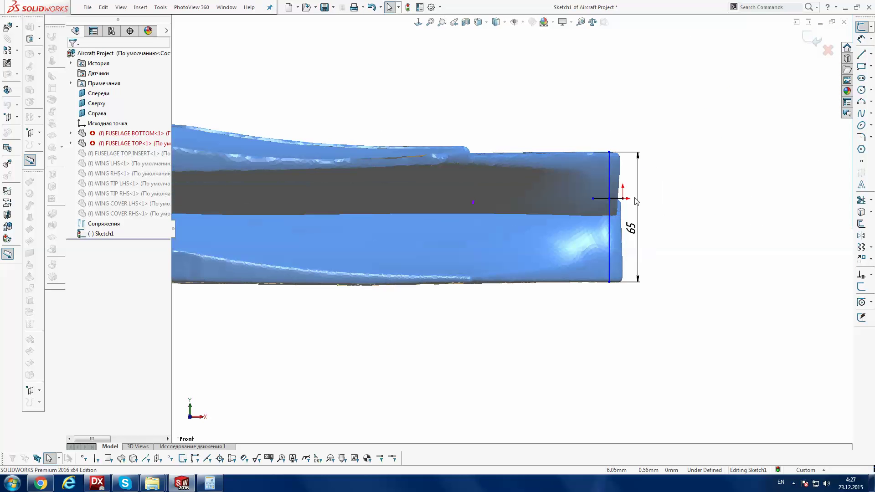
Add a Fix relation to the right-end vertical line beside the 65 dimension
click(609, 163)
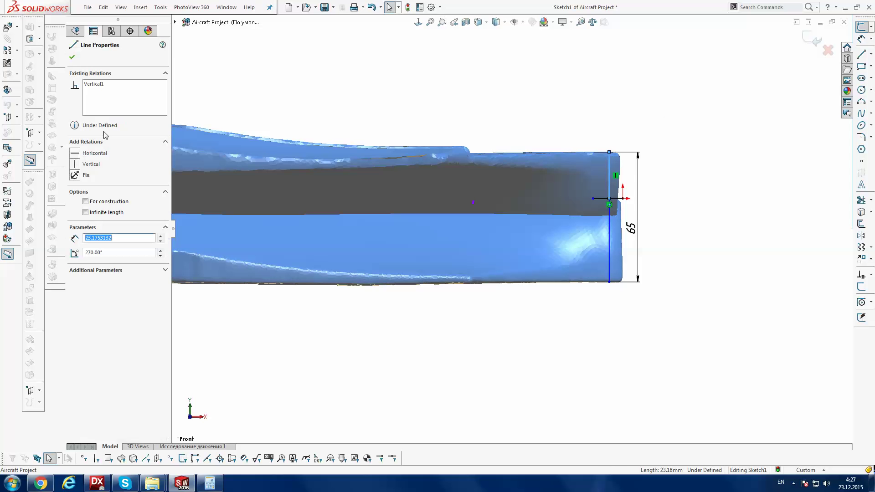
click(83, 178)
key(Escape)
scroll(611, 196, down, 1)
scroll(587, 173, down, 2)
Add a Fix relation to the top endpoint of the right-end vertical line
click(581, 162)
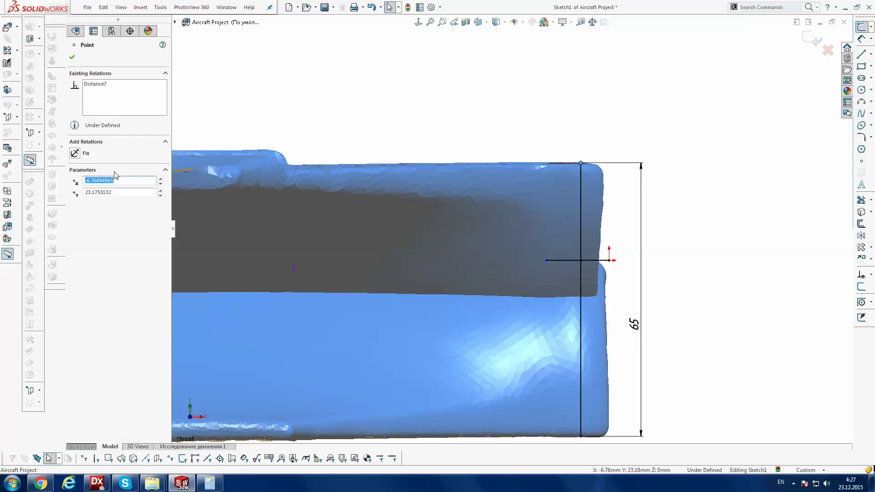
click(84, 152)
key(Escape)
scroll(553, 125, up, 1)
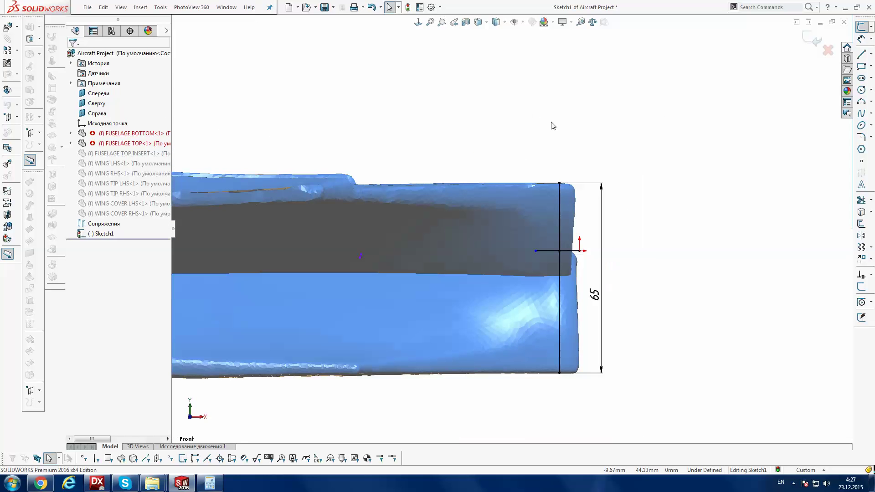
scroll(553, 126, up, 2)
scroll(552, 126, up, 1)
scroll(530, 137, up, 1)
scroll(279, 258, up, 1)
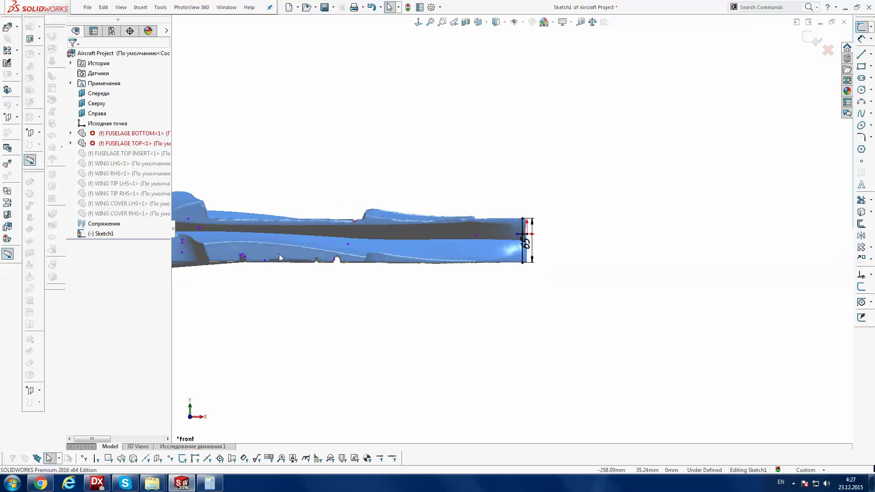
scroll(270, 268, down, 1)
scroll(282, 248, down, 1)
scroll(286, 239, down, 1)
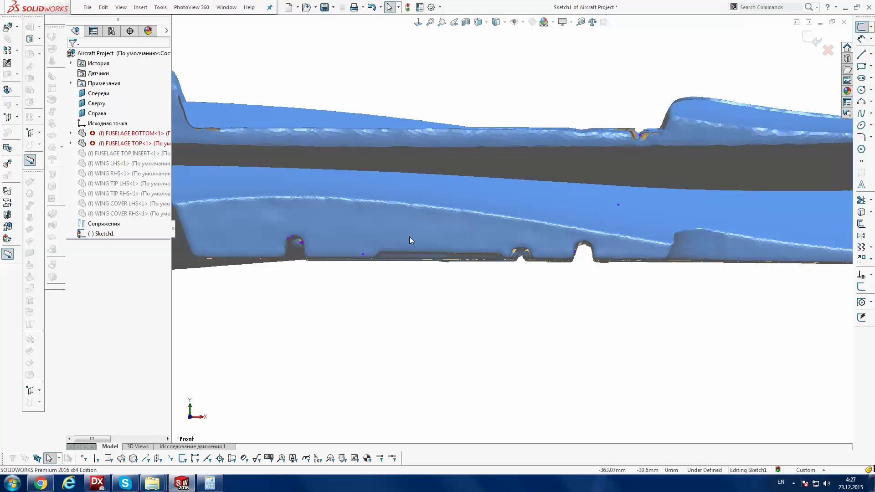
scroll(409, 237, up, 1)
scroll(409, 237, up, 1)
scroll(409, 236, up, 1)
scroll(508, 219, up, 1)
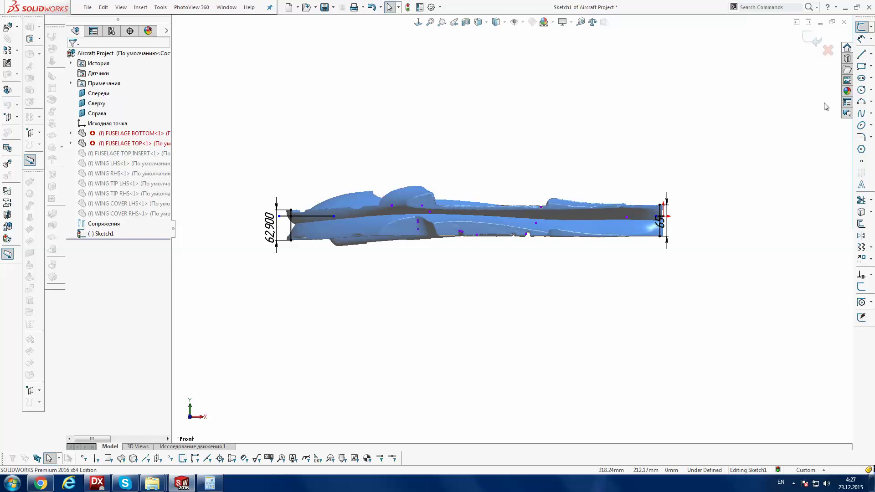
click(861, 54)
Draw a diagonal line from the fuselage's upper-left corner to its lower-right corner
scroll(323, 215, down, 1)
scroll(302, 211, down, 1)
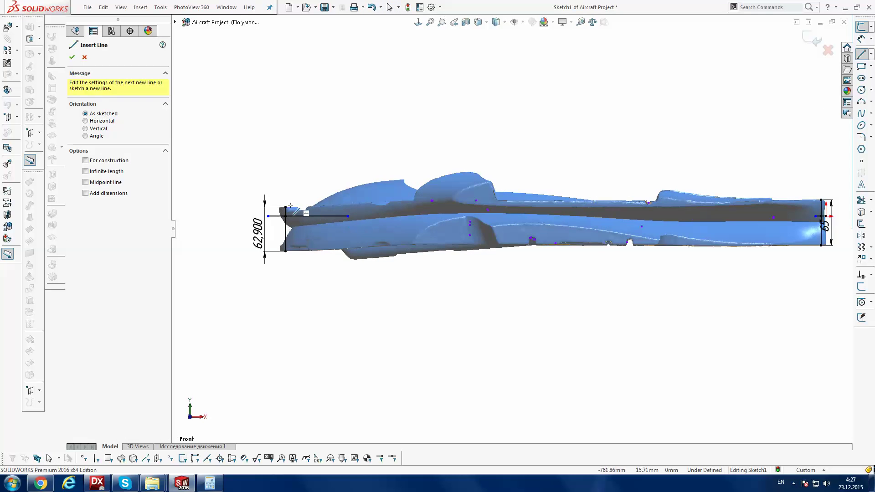
click(285, 209)
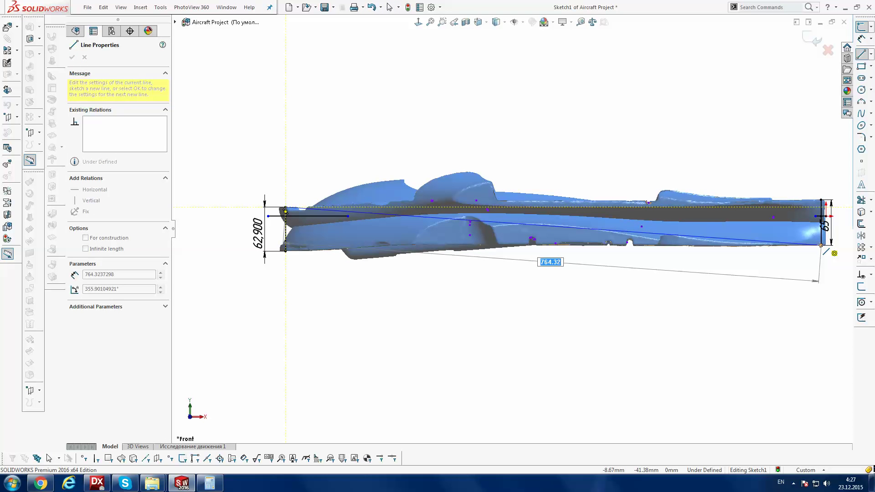
click(821, 245)
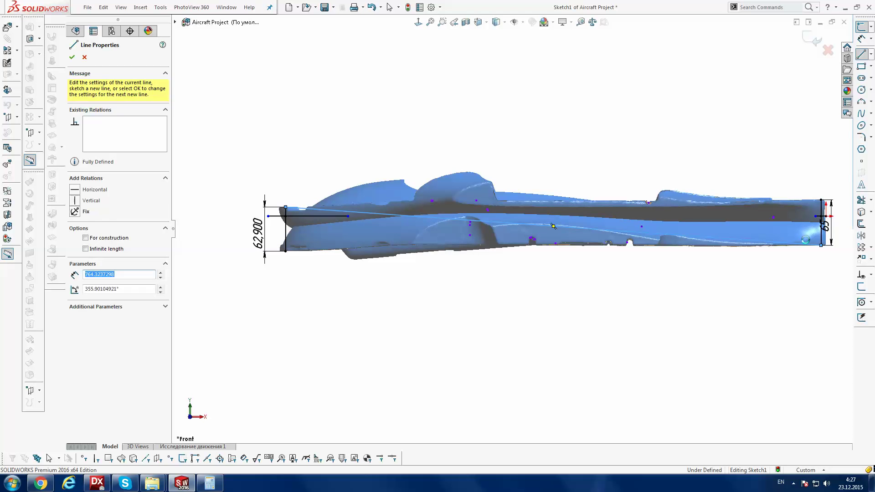
key(Escape)
Draw the opposite diagonal from lower-left to upper-right corner, then select both diagonals
click(862, 56)
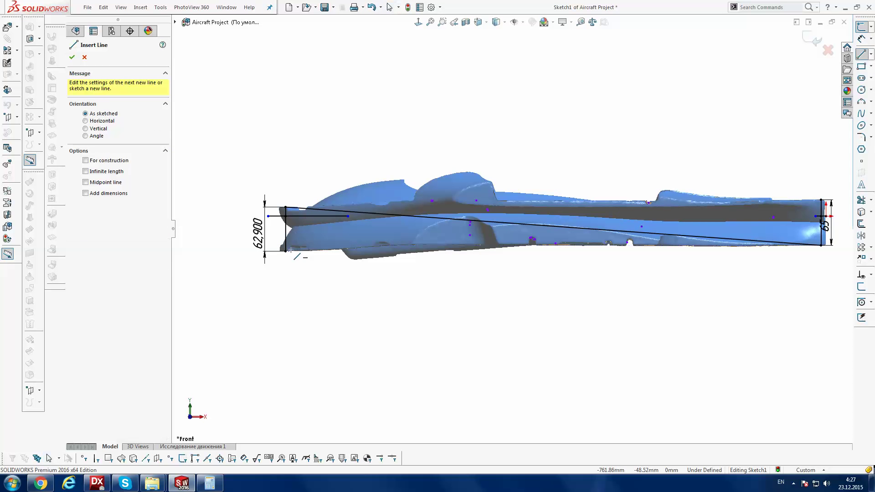
click(286, 251)
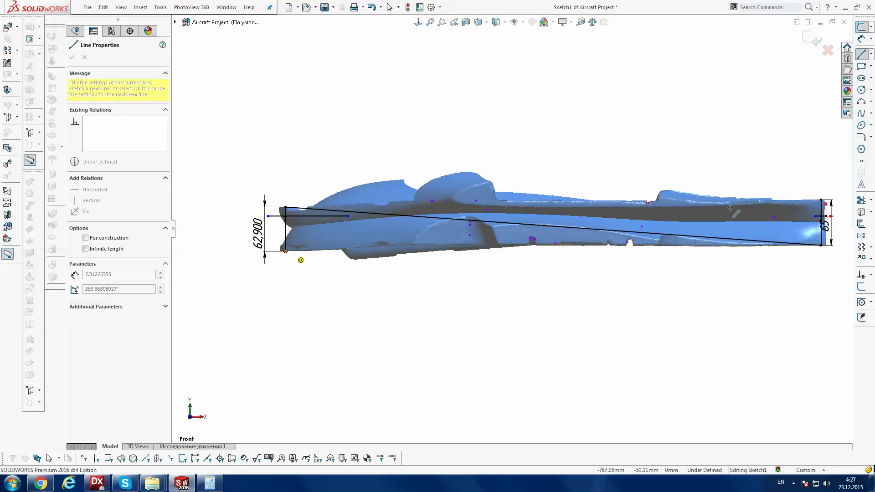
click(821, 200)
key(Escape)
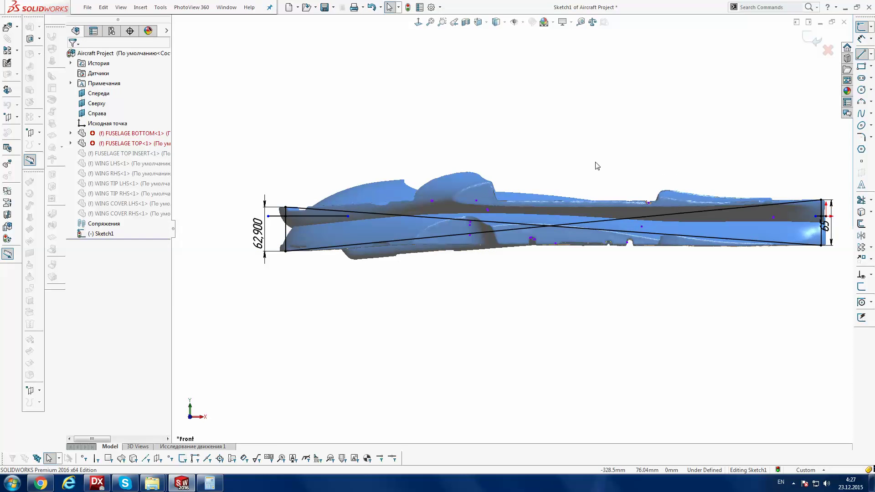
drag(600, 160, 518, 302)
Convert both diagonal lines to construction geometry
click(91, 297)
click(560, 116)
scroll(562, 203, down, 3)
scroll(556, 209, down, 1)
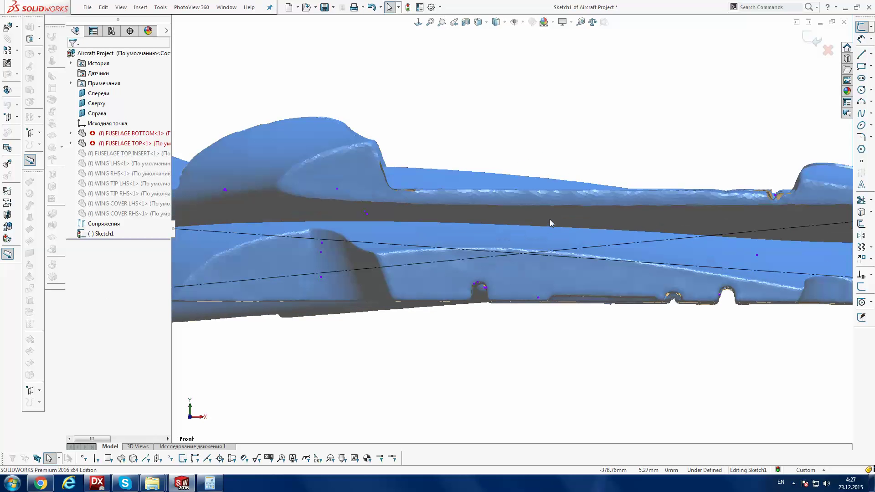
scroll(513, 261, down, 1)
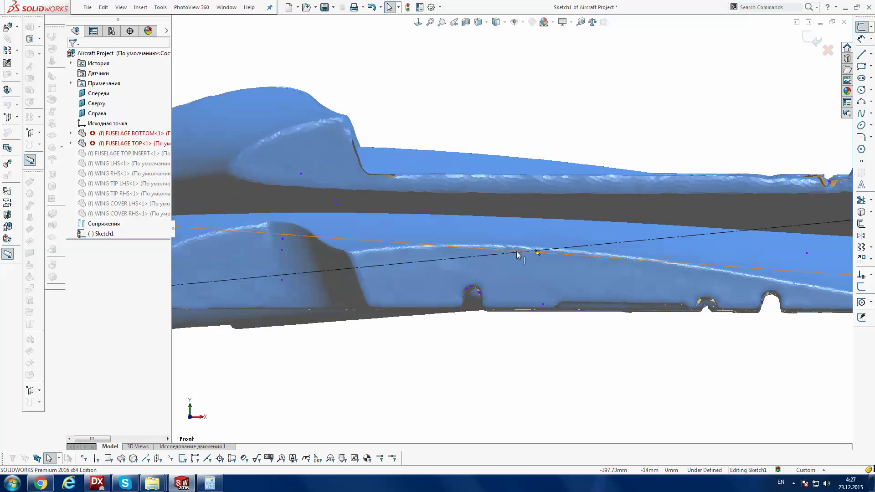
Place a sketch point where the two diagonals cross
click(862, 161)
scroll(524, 252, down, 2)
scroll(510, 250, down, 1)
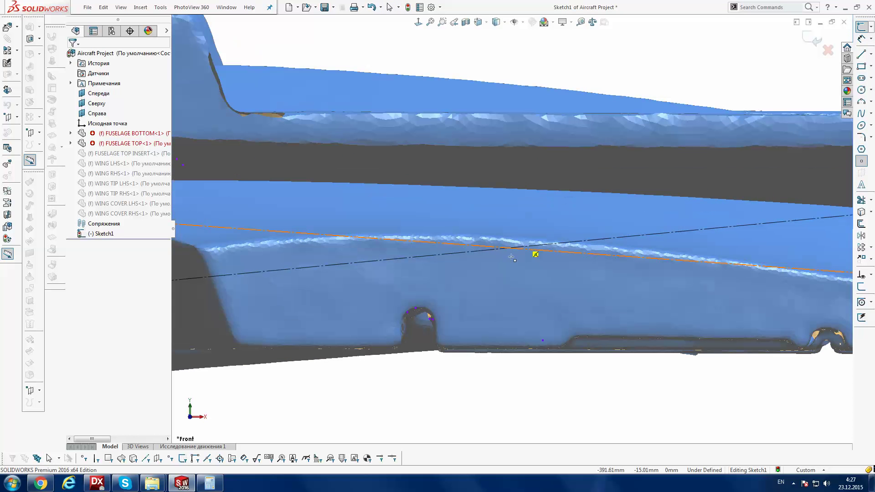
click(509, 248)
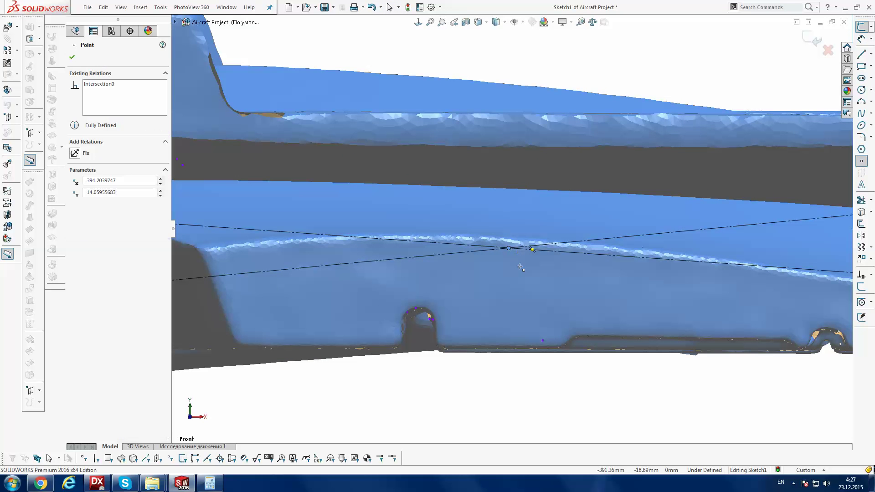
key(Escape)
Draw a vertical line through the crossing, its top endpoint on the mesh's upper edge
click(862, 54)
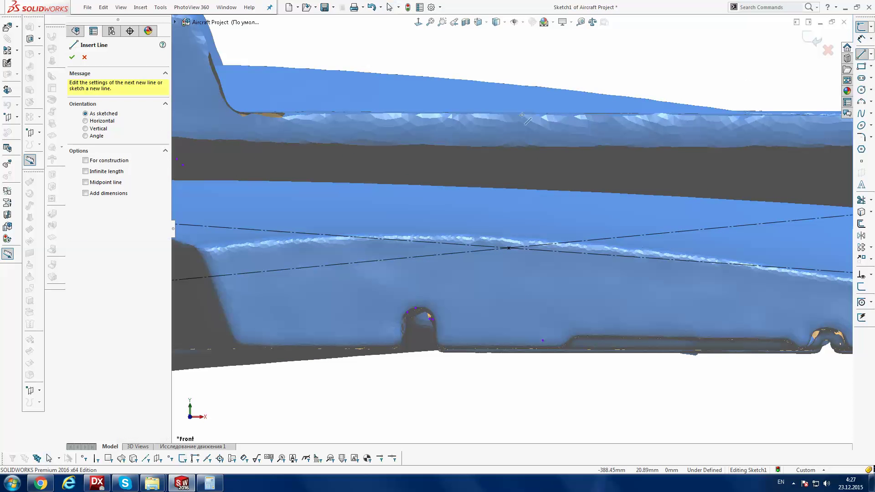
click(509, 108)
click(508, 299)
key(Escape)
scroll(518, 121, down, 2)
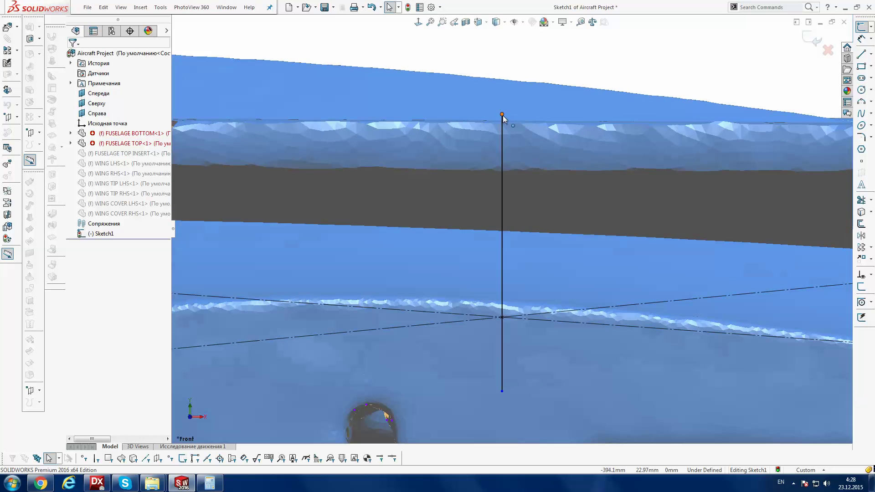
click(501, 114)
drag(500, 145, 501, 123)
scroll(527, 187, up, 2)
scroll(528, 191, up, 2)
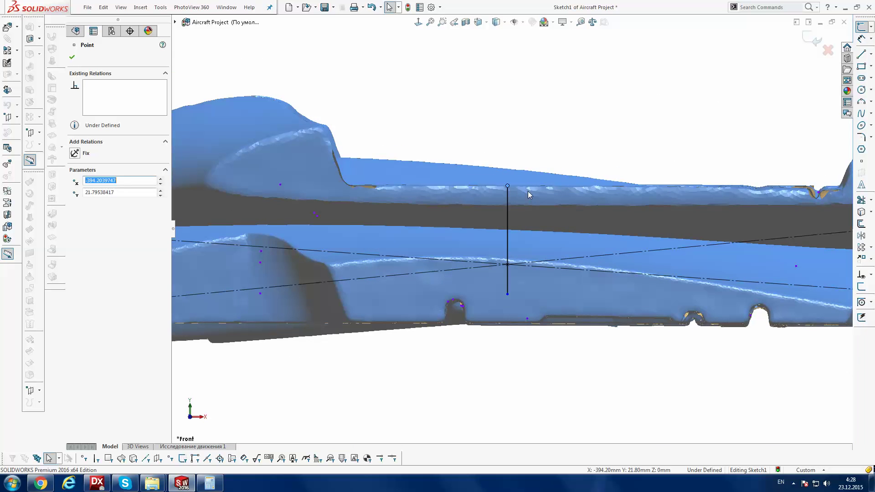
Fix the vertical line's top endpoint, undoing and reapplying the Fix relation
click(74, 153)
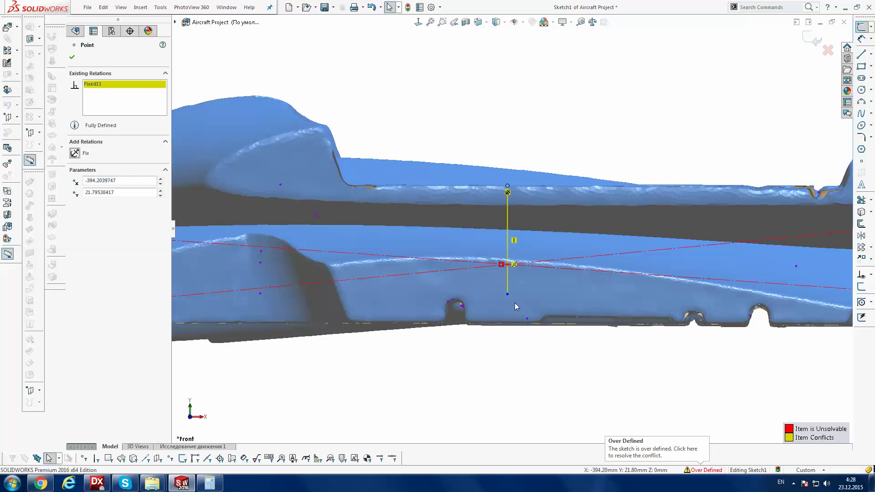
scroll(527, 260, down, 2)
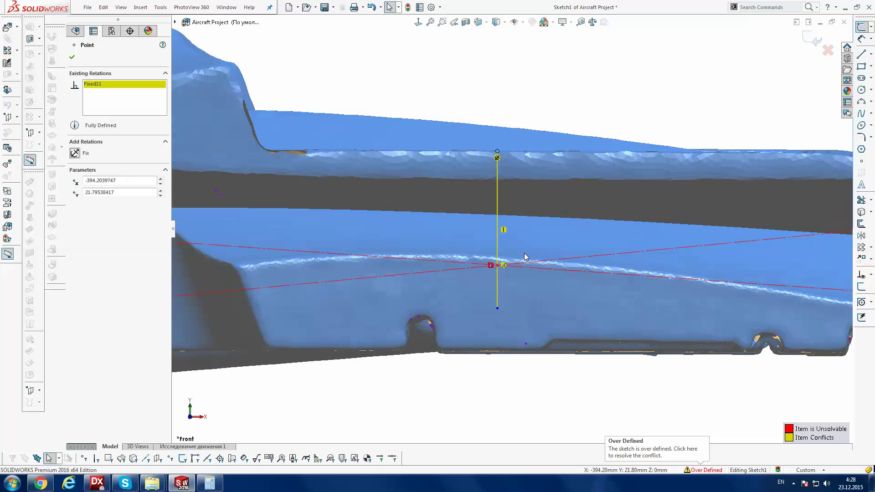
key(ctrl+z)
key(Escape)
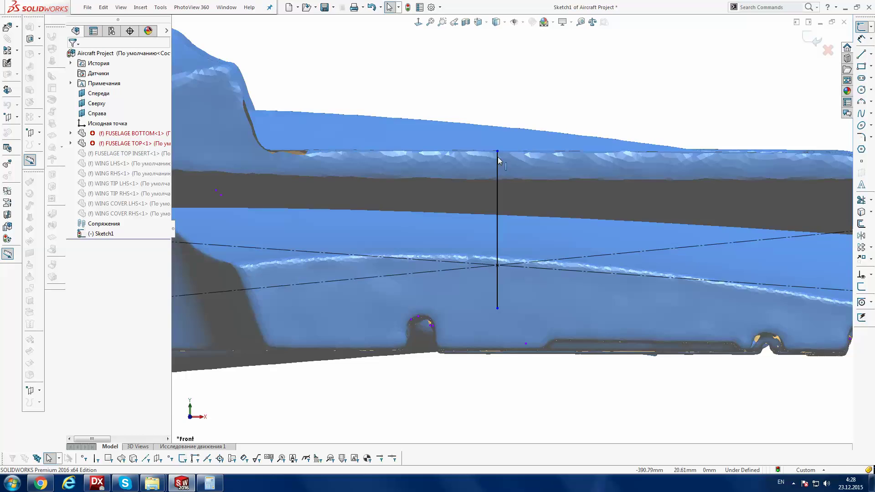
scroll(497, 156, down, 1)
scroll(496, 158, down, 1)
click(499, 157)
click(74, 153)
Diagnose the over-defined sketch and review proposed fixes without accepting any
click(733, 471)
click(119, 101)
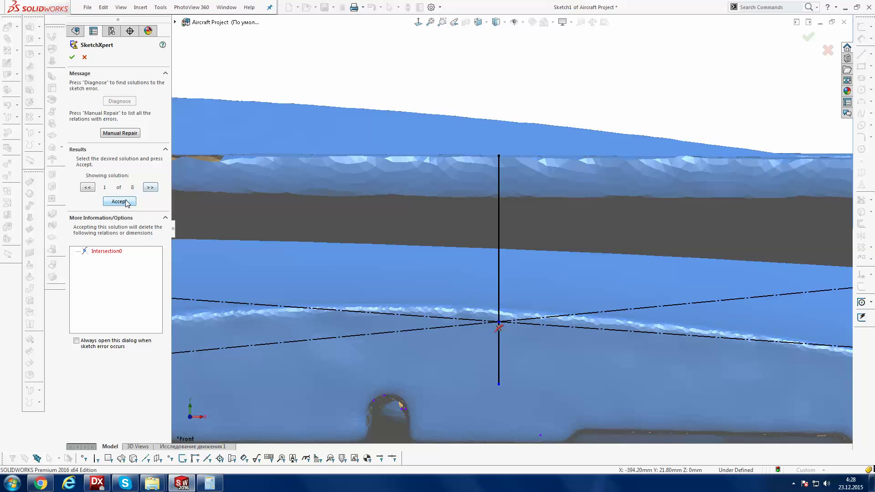
click(147, 188)
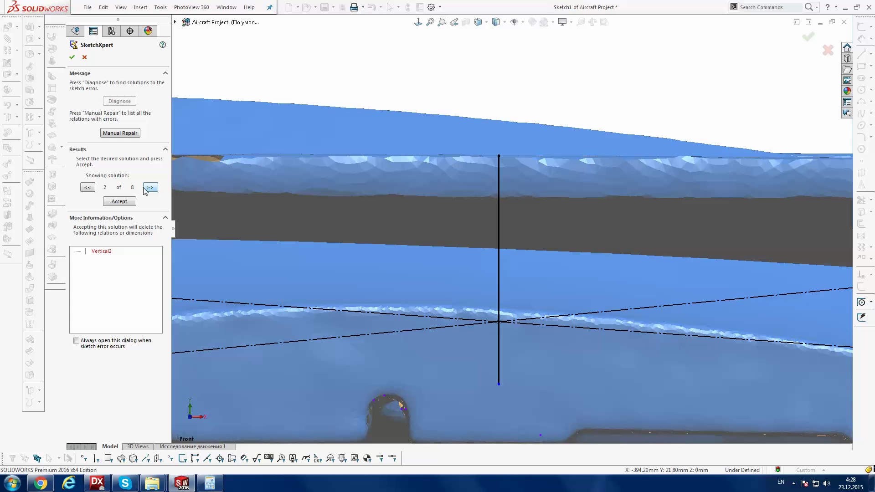
click(146, 188)
key(Escape)
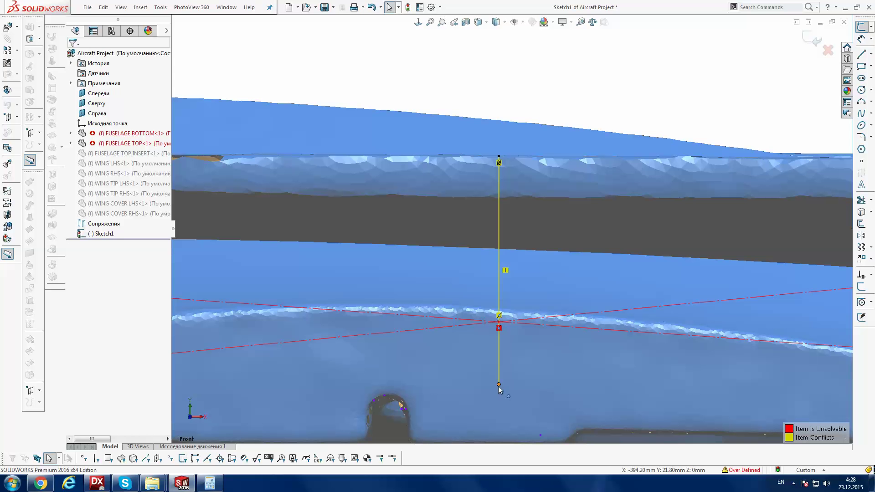
Move the vertical line's lower end onto the crossing and remove the Coincident5 relation
drag(499, 385, 499, 322)
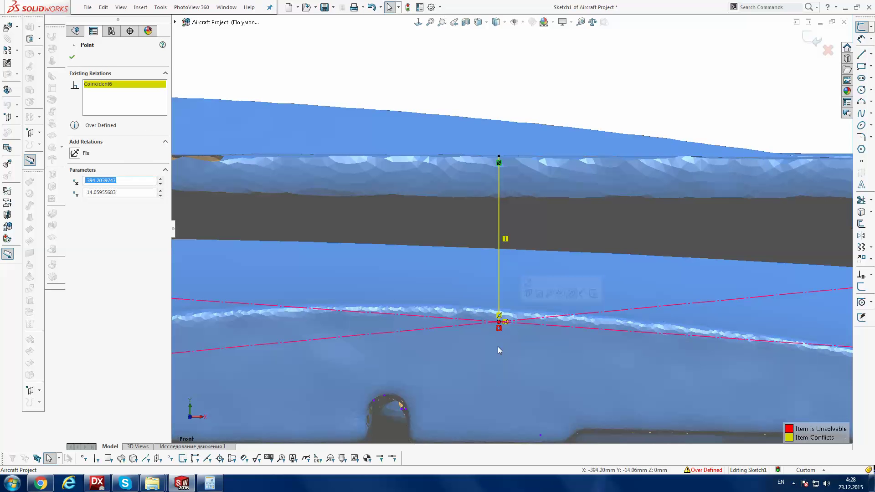
click(500, 249)
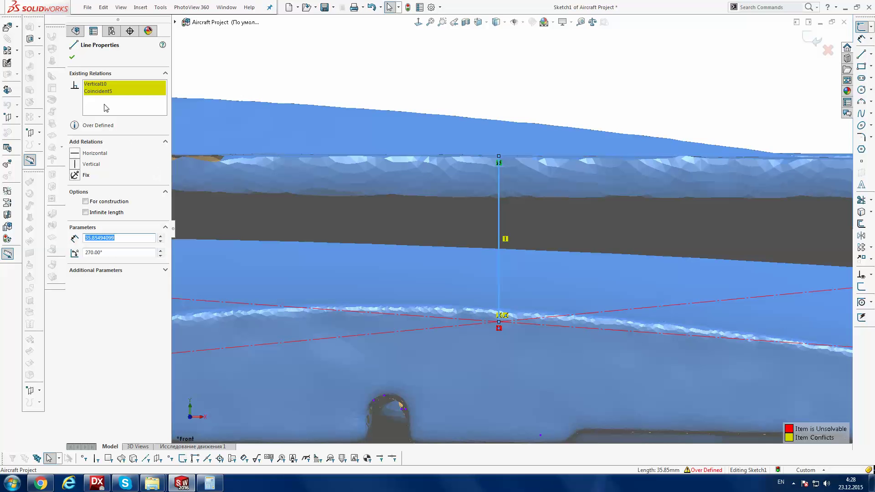
click(106, 93)
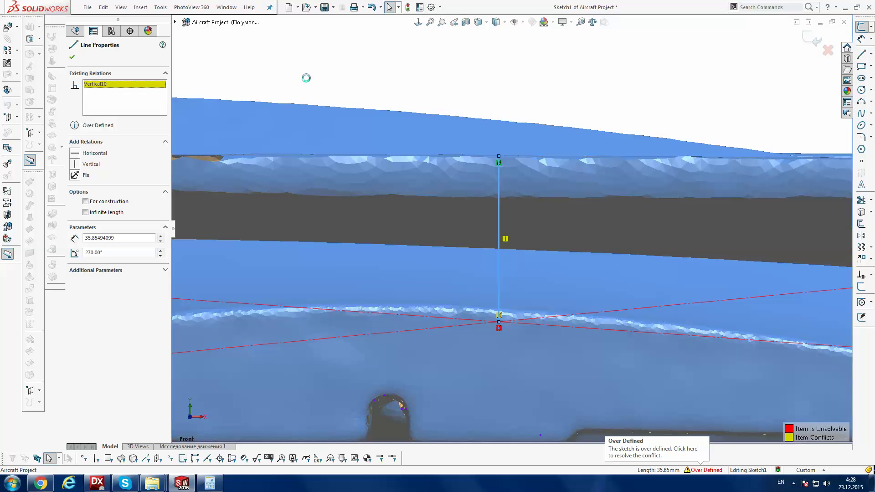
key(Escape)
scroll(506, 235, up, 2)
scroll(506, 235, up, 1)
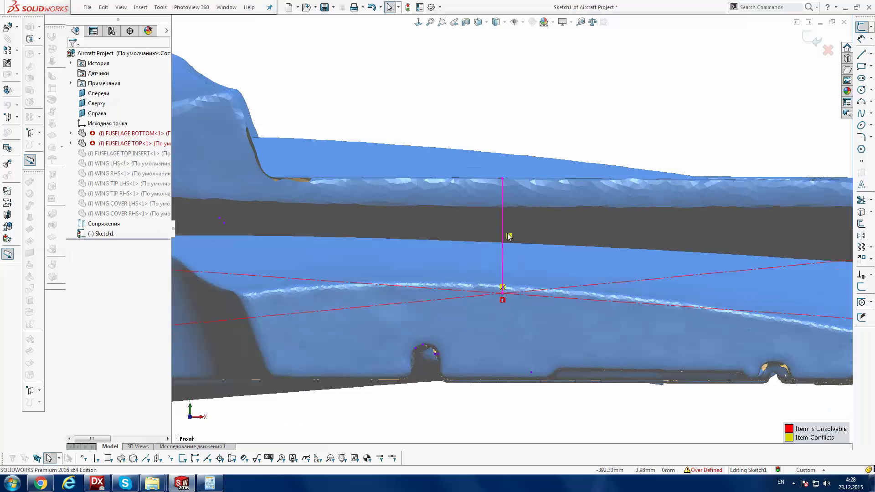
Delete the Vertical10 relation from the vertical line
click(507, 235)
click(107, 86)
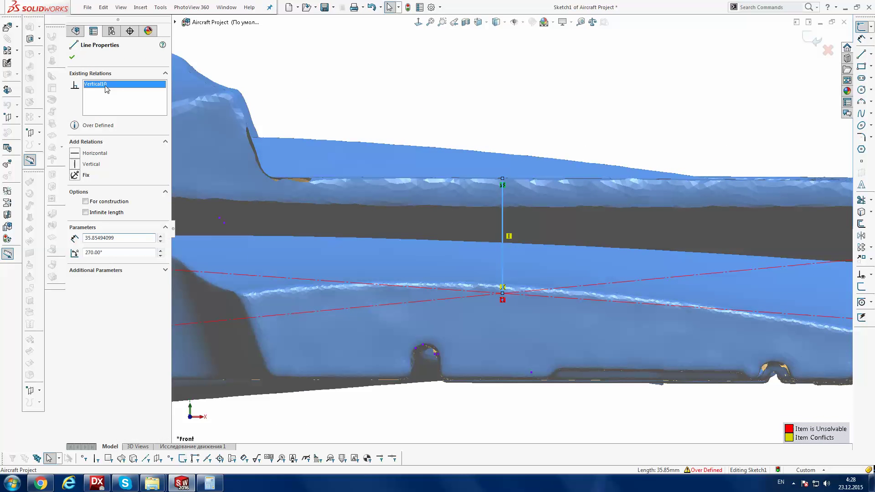
key(Delete)
key(Escape)
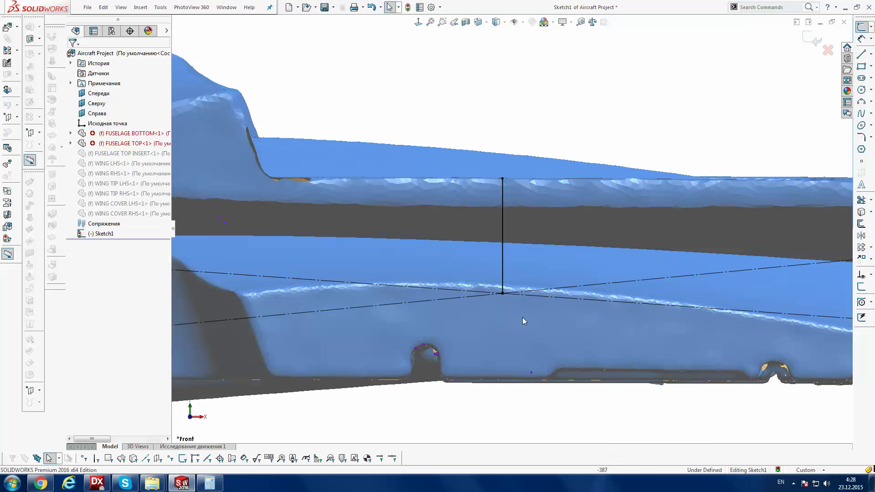
scroll(520, 312, down, 2)
Draw a line from the vertical line's lower end down to the fuselage's bottom edge
click(861, 54)
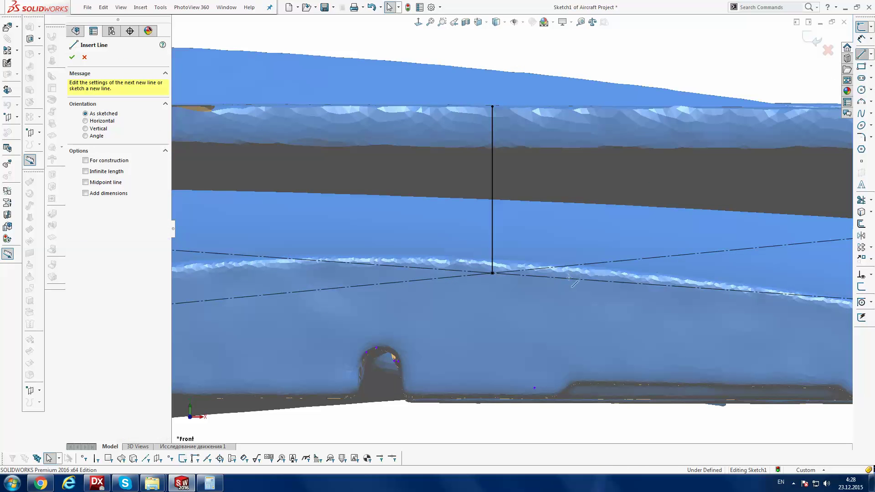
scroll(578, 286, down, 1)
scroll(578, 285, down, 1)
click(454, 266)
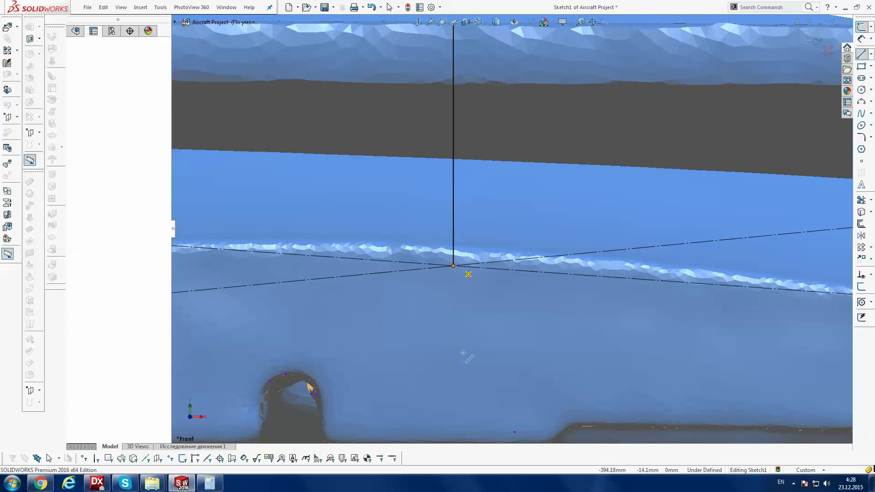
scroll(469, 355, up, 1)
scroll(463, 353, up, 1)
scroll(463, 354, up, 1)
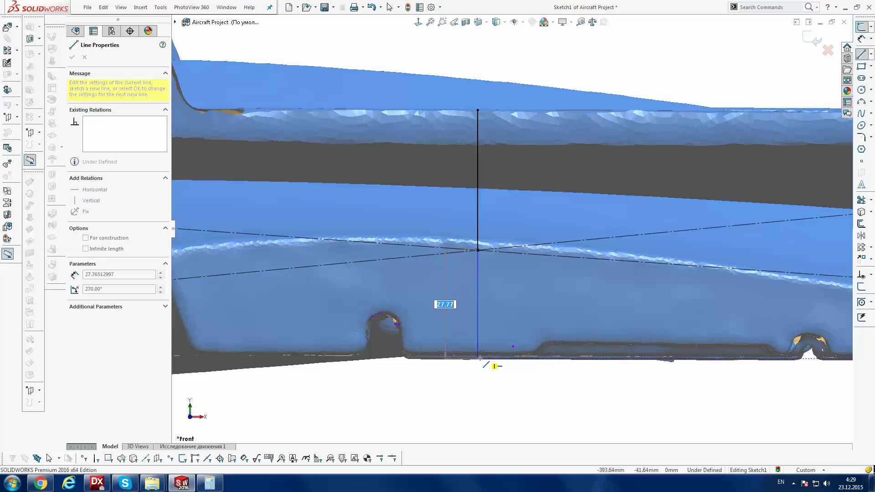
click(480, 358)
key(Escape)
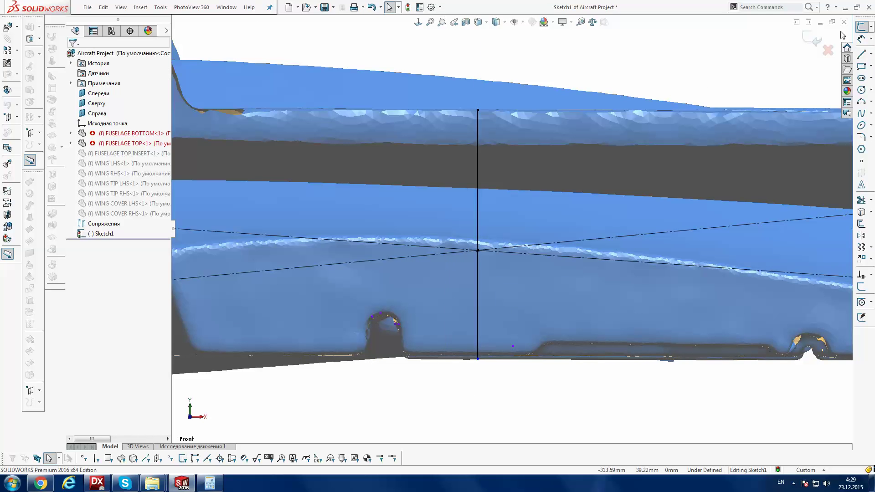
Dimension the vertical line's full height as 63 mm and return to a front view
click(862, 39)
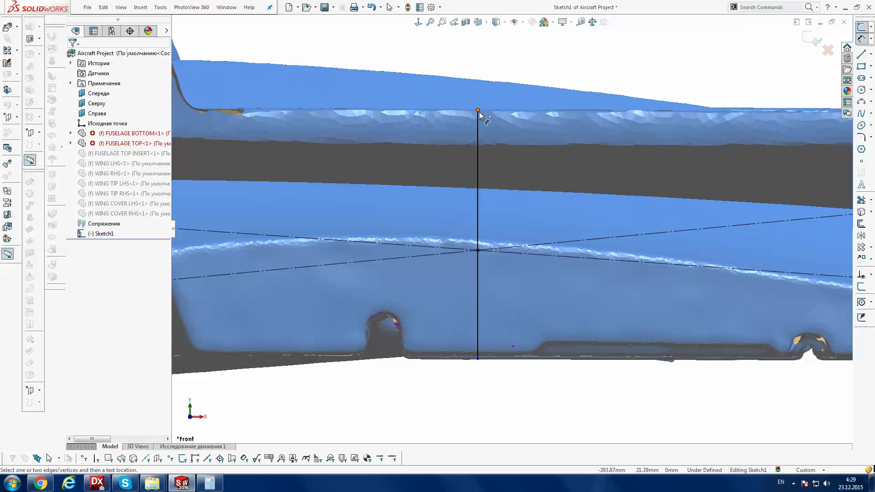
click(478, 110)
click(477, 355)
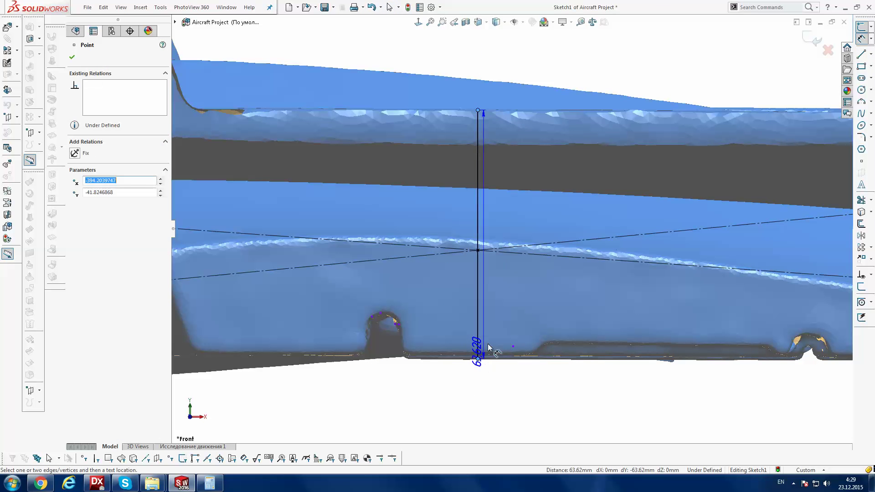
click(501, 323)
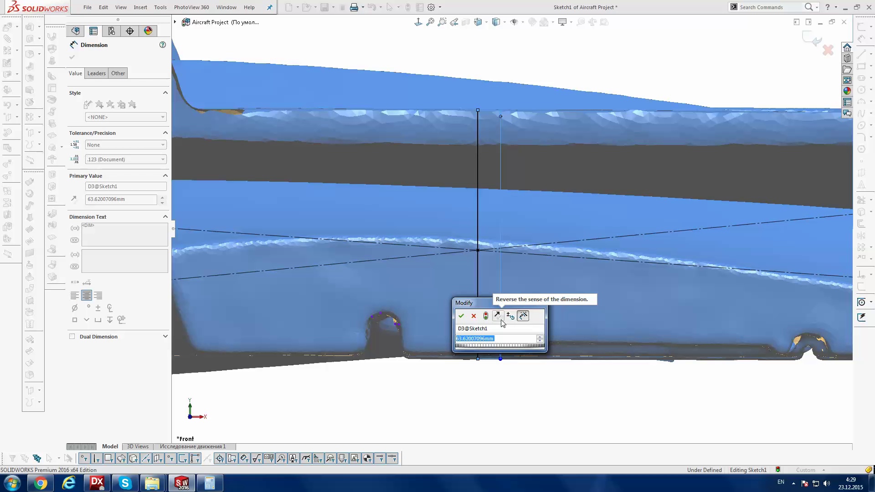
text(63)
key(Return)
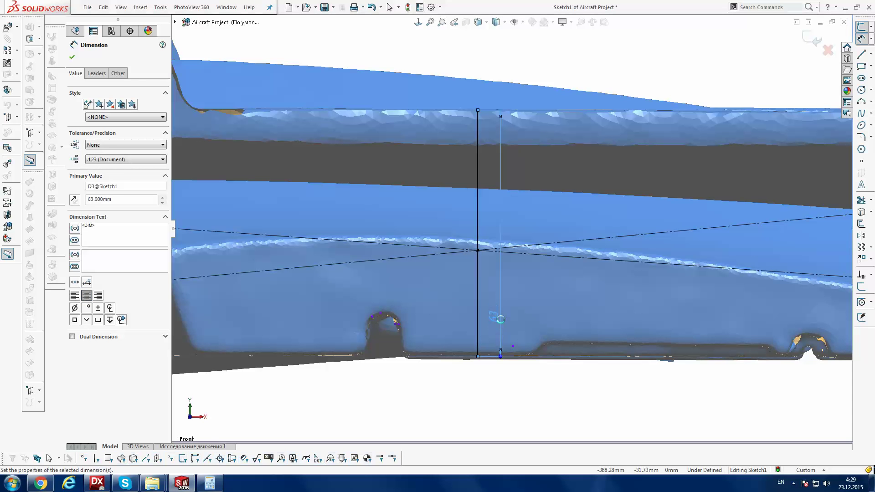
key(Escape)
mouse_move(501, 338)
middle_down()
mouse_move(511, 350)
mouse_move(514, 336)
mouse_move(503, 329)
middle_up()
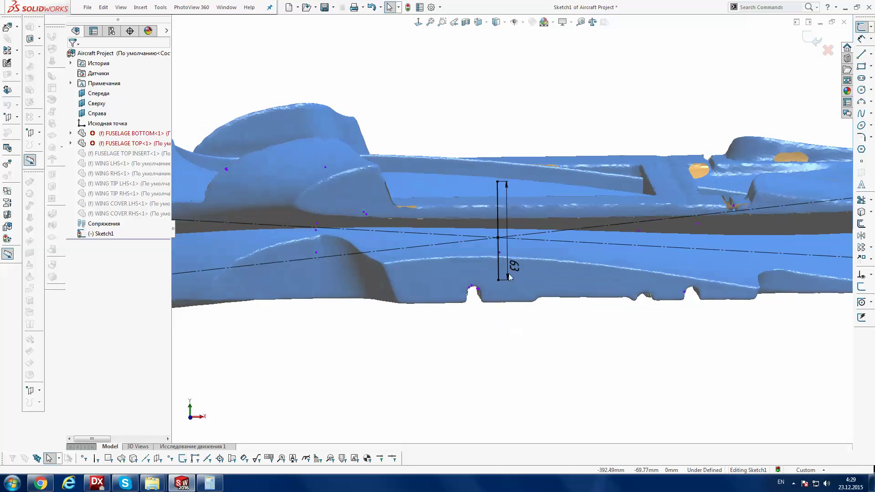
click(418, 22)
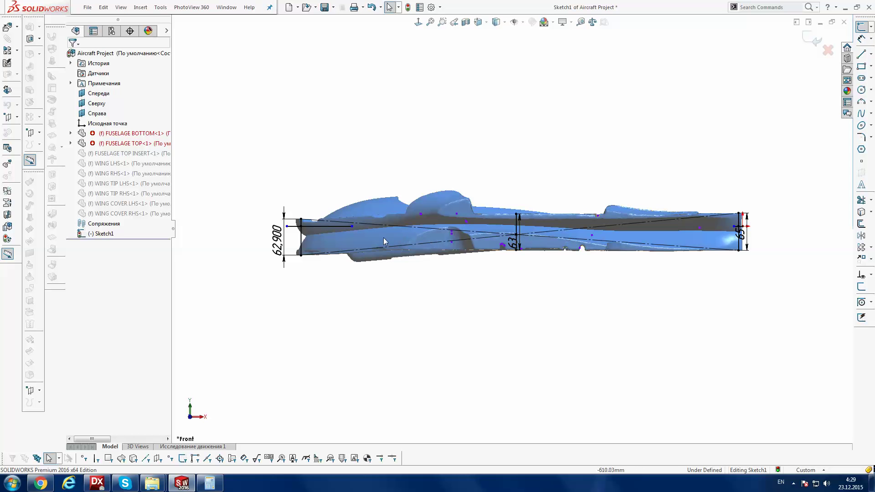
Stretch the horizontal line across the fuselage, snapping its left end onto the 62.9 mm height line
mouse_move(352, 226)
mouse_down()
mouse_move(739, 226)
mouse_move(727, 231)
mouse_up()
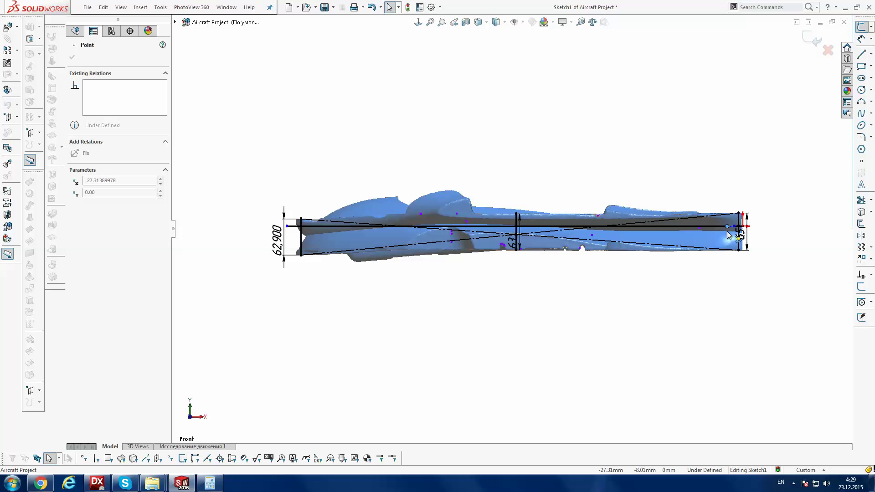
scroll(781, 229, down, 4)
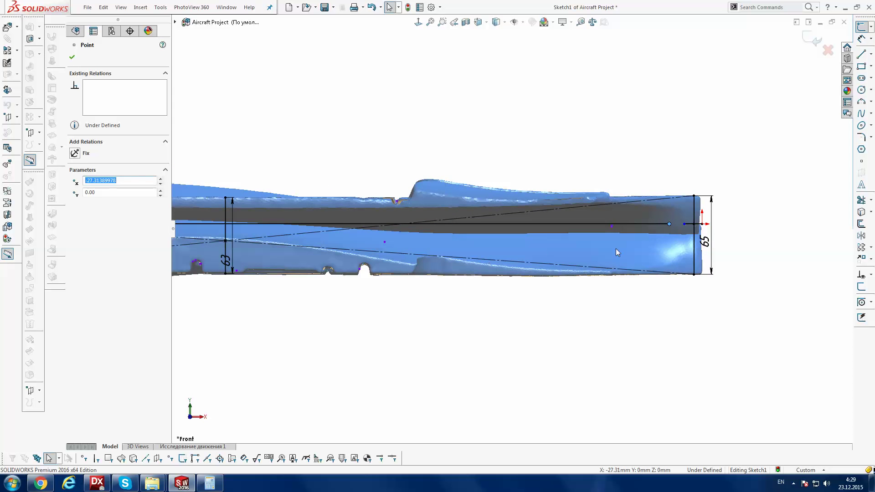
drag(669, 224, 233, 224)
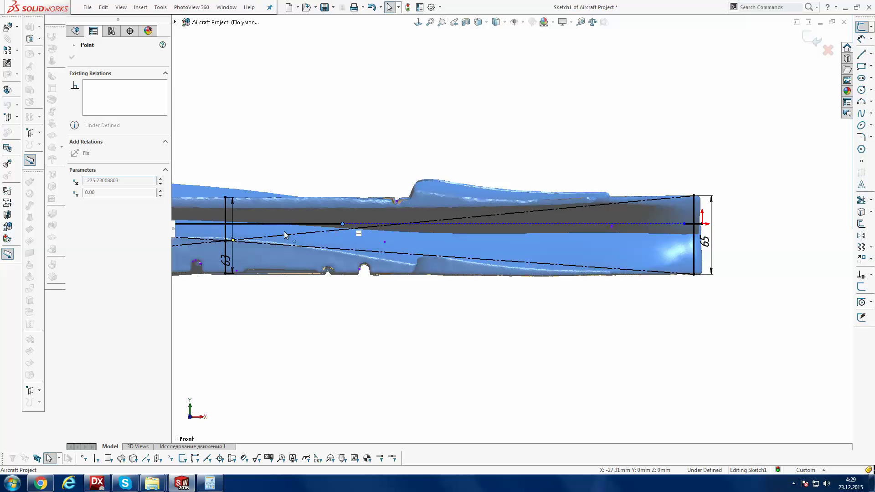
drag(684, 224, 222, 229)
click(221, 224)
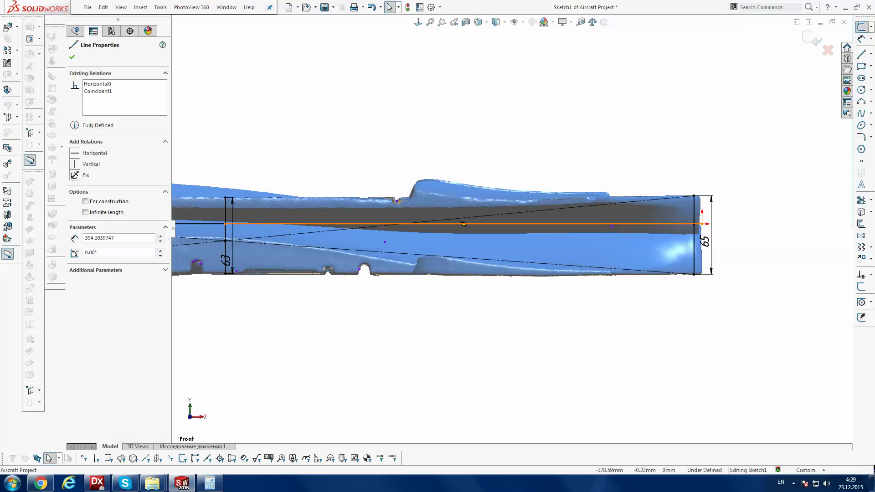
click(475, 142)
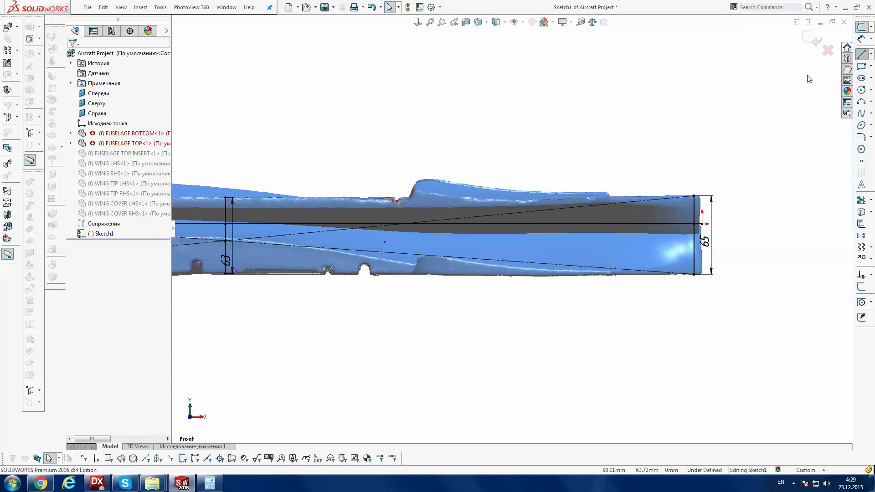
Draw a line from the fuselage's top-right corner to its front top corner
click(861, 55)
click(693, 196)
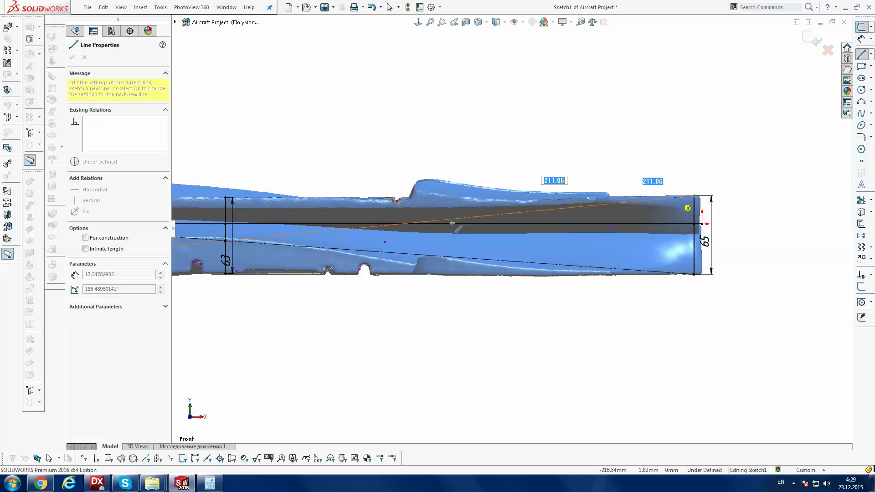
scroll(511, 228, up, 3)
scroll(515, 224, up, 3)
scroll(515, 223, up, 1)
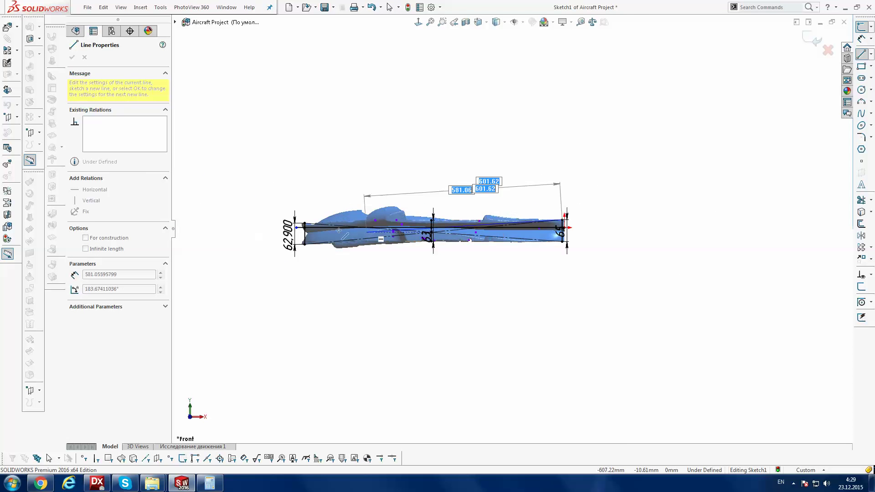
scroll(296, 224, down, 1)
scroll(325, 223, down, 2)
scroll(325, 223, down, 1)
scroll(327, 221, down, 2)
scroll(330, 218, down, 2)
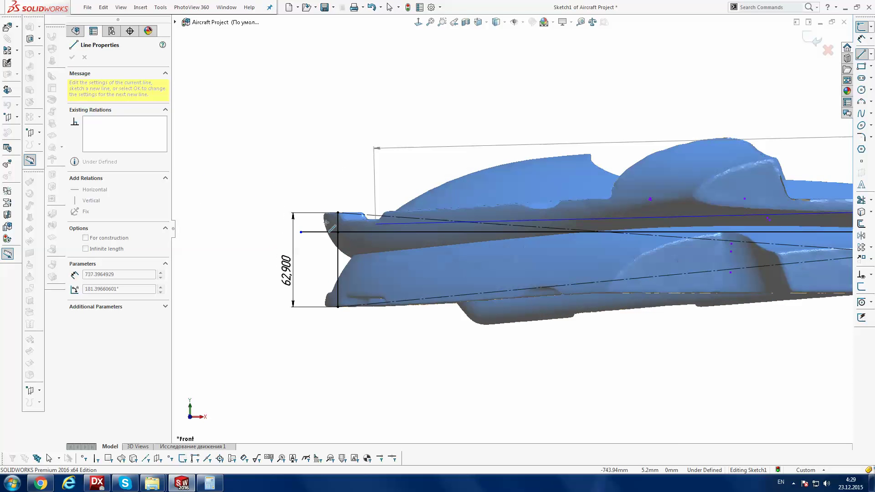
click(333, 215)
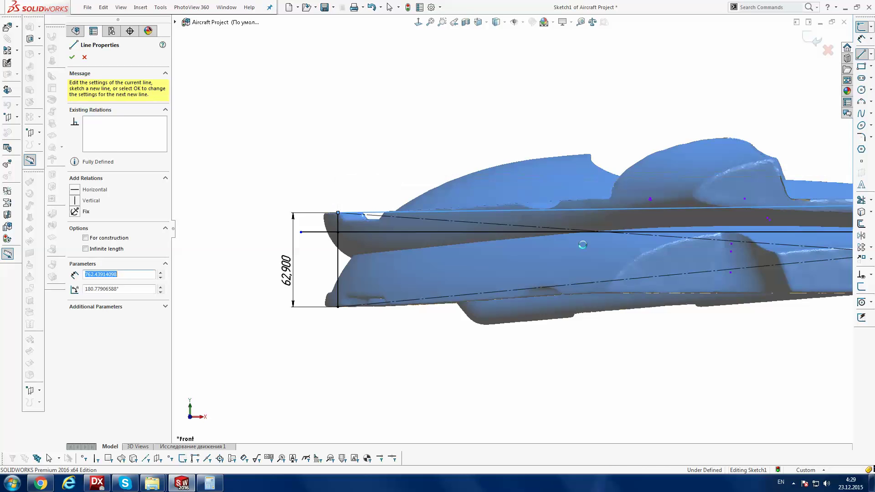
key(Escape)
Add the 0.78° angle dimension between the middle and top lines as a Driven dimension
scroll(583, 245, up, 2)
scroll(591, 247, up, 2)
scroll(774, 250, up, 2)
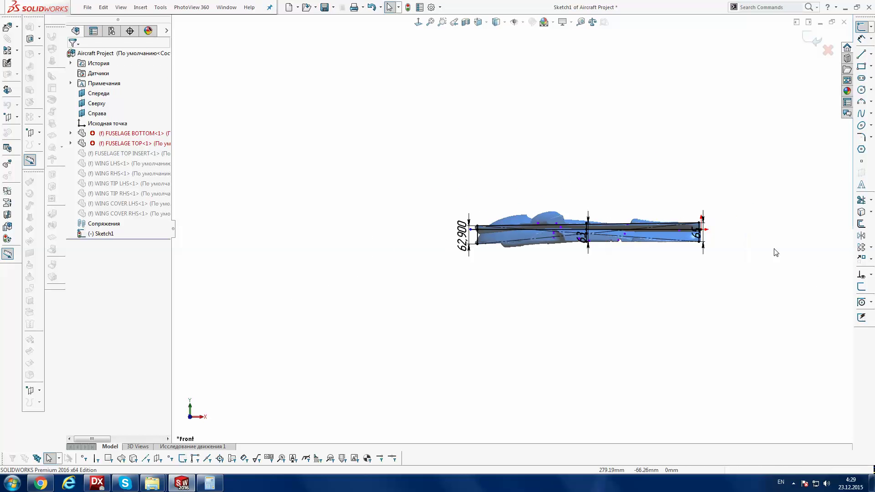
scroll(773, 250, down, 2)
scroll(597, 212, down, 2)
scroll(597, 212, down, 2)
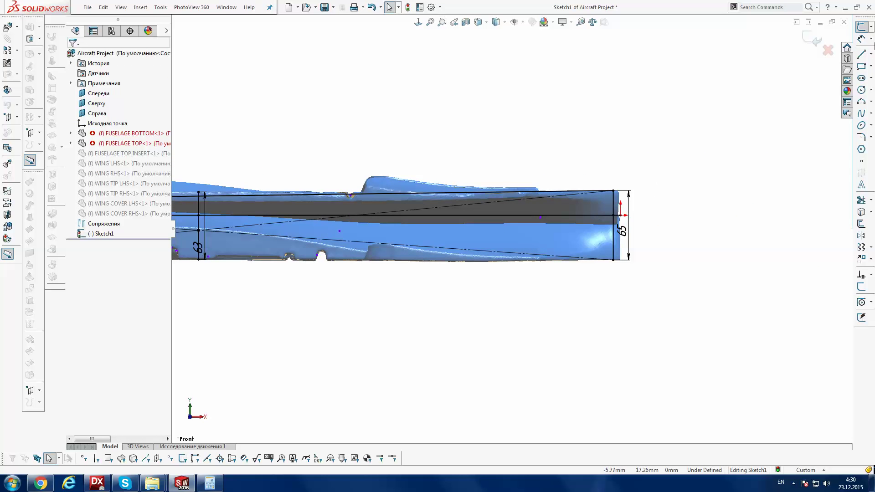
click(860, 40)
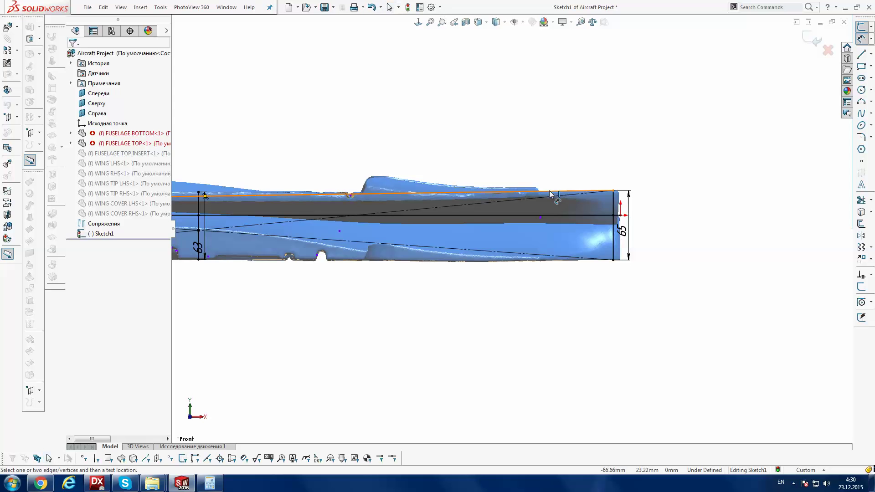
click(557, 215)
click(560, 192)
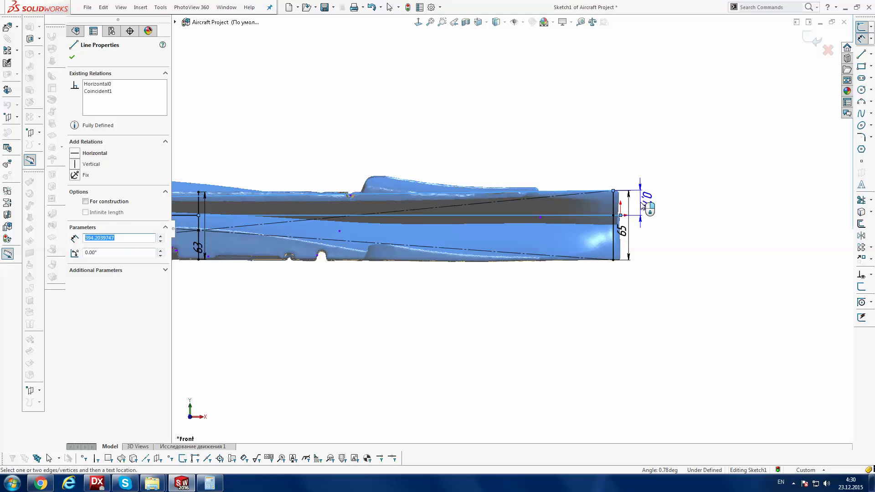
click(656, 212)
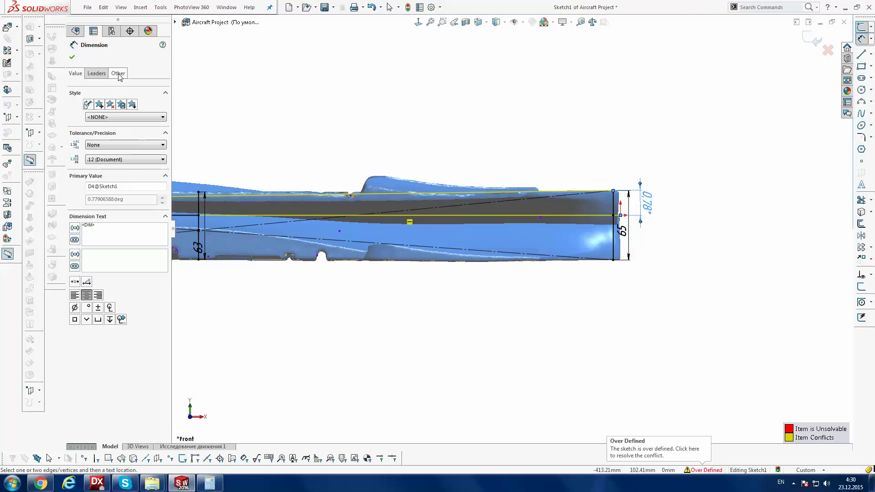
click(118, 73)
click(87, 180)
key(Escape)
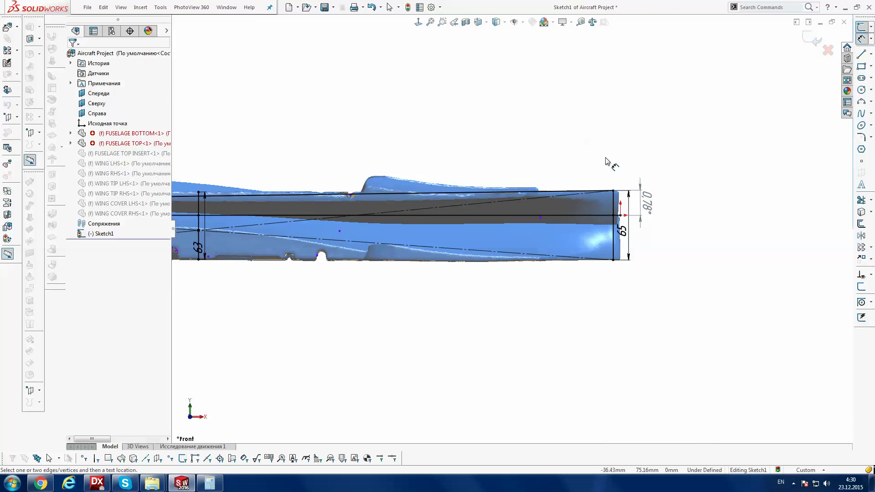
Exit Sketch1 and return to the Aircraft Project assembly
scroll(627, 190, down, 2)
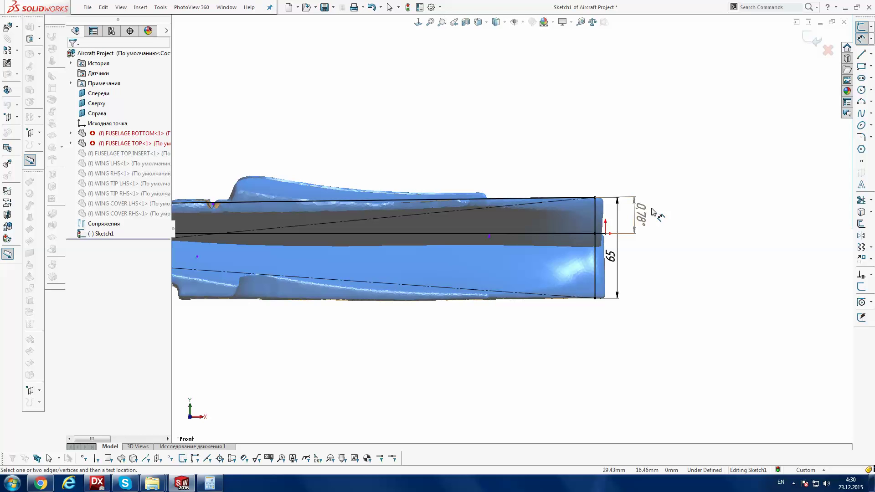
key(Escape)
scroll(524, 205, up, 1)
scroll(447, 182, up, 1)
scroll(329, 223, up, 1)
scroll(328, 226, up, 2)
click(813, 40)
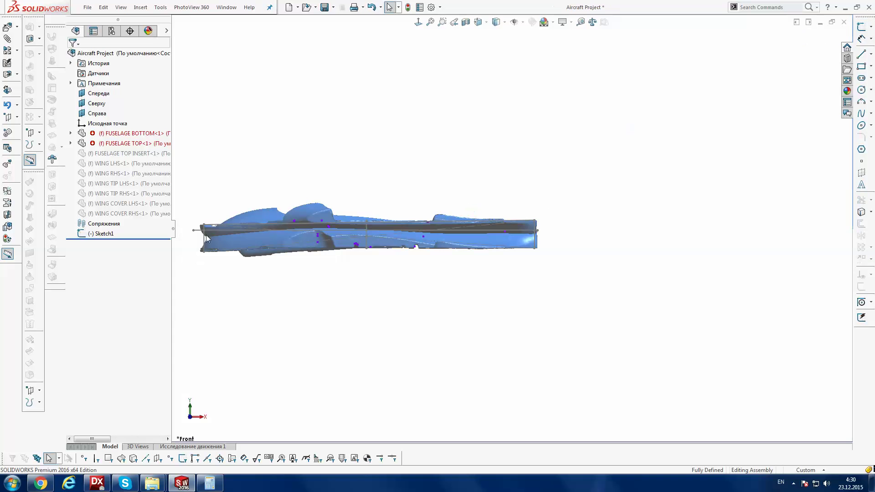
Open FUSELAGE TOP as a separate part and display it shaded without edges
right_click(115, 143)
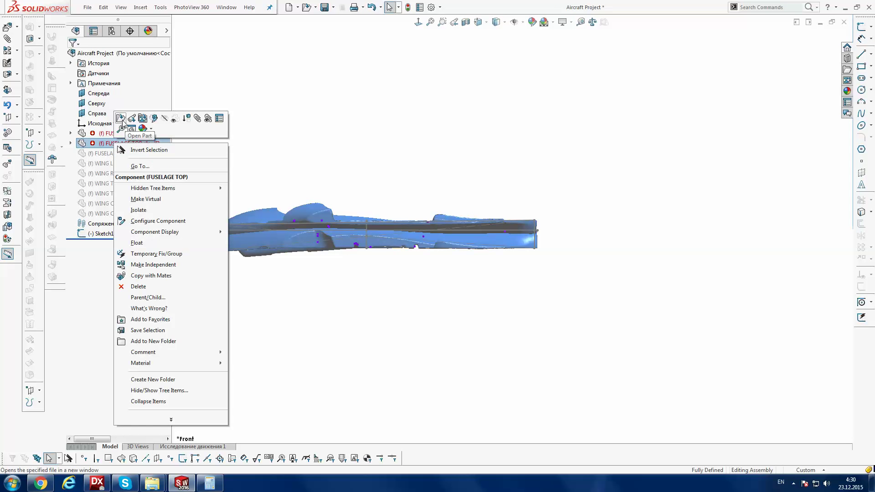
click(121, 120)
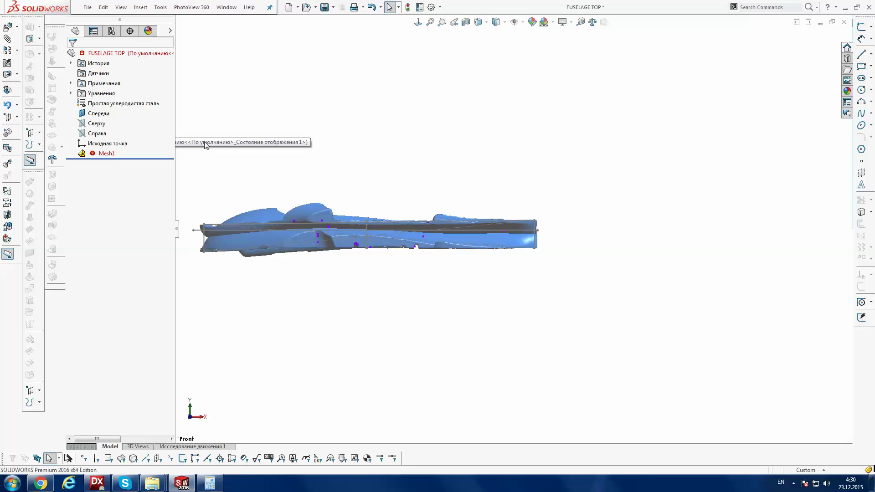
key(ctrl+5)
click(495, 22)
click(487, 48)
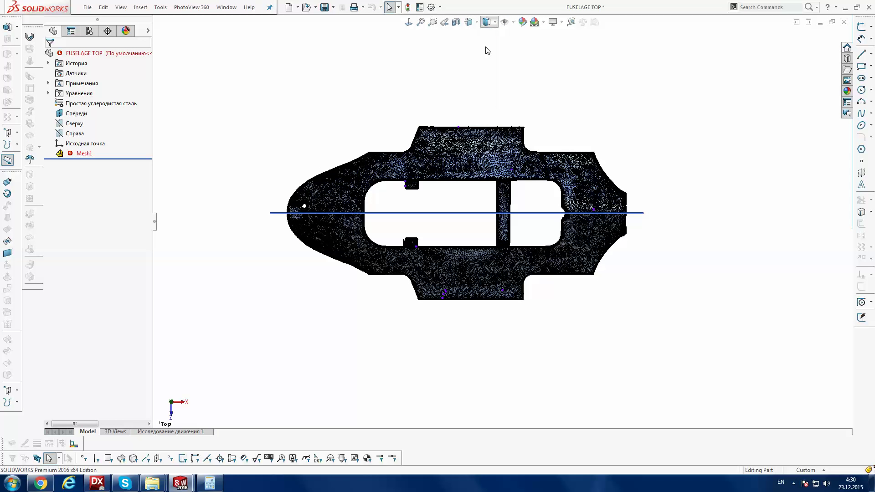
Turn the view normal to the Front plane to see the fuselage side profile
click(74, 133)
click(76, 113)
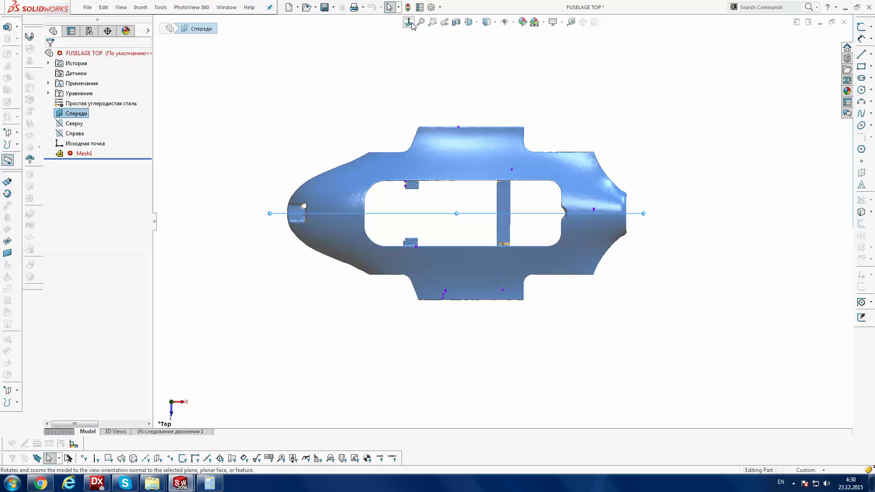
click(408, 22)
scroll(369, 214, down, 2)
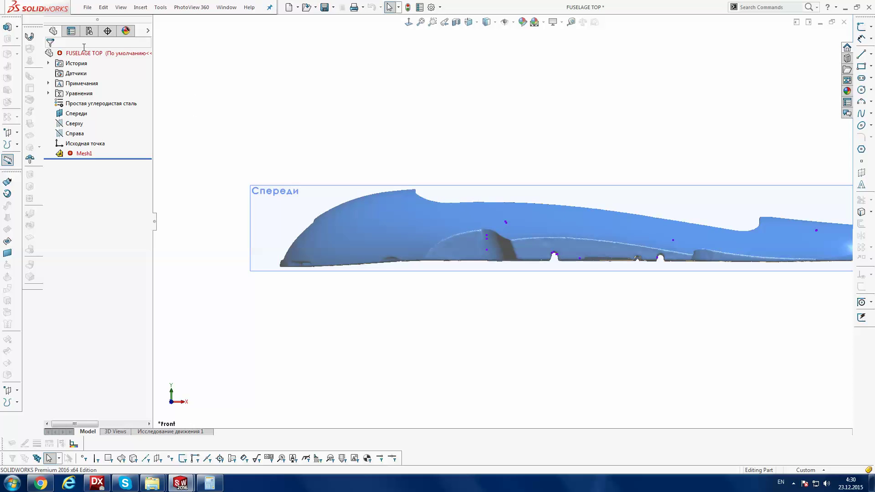
right_click(79, 154)
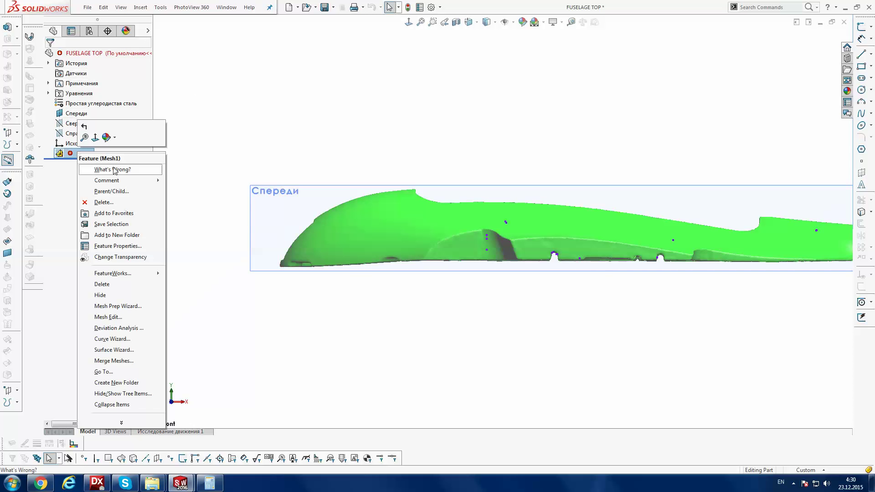
In Mesh Edit's Rotate options, preview a −10° Z rotation of the mesh
click(113, 316)
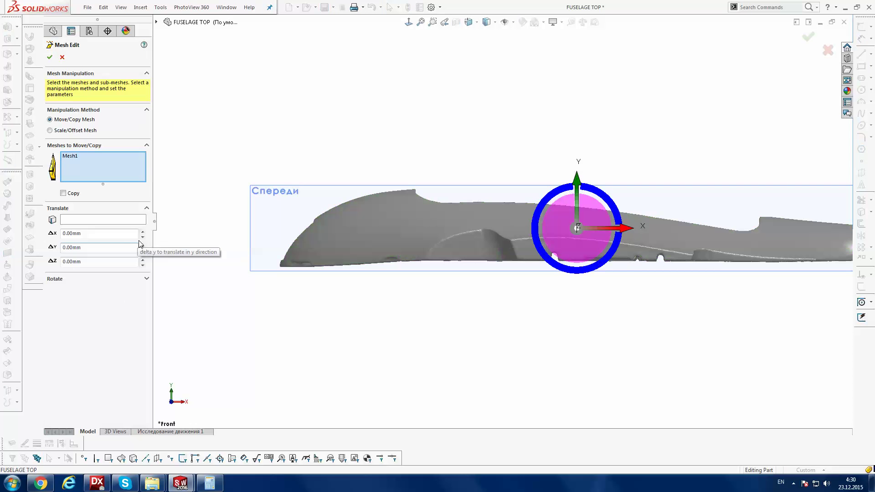
click(145, 279)
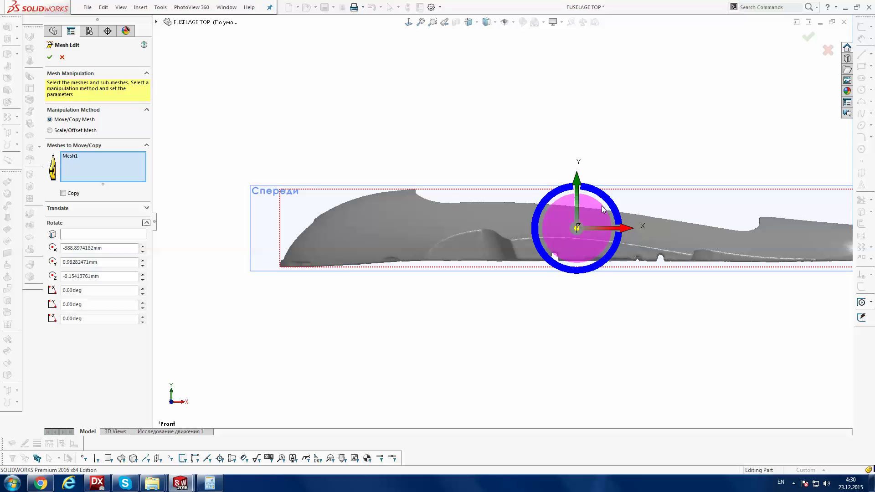
double_click(123, 320)
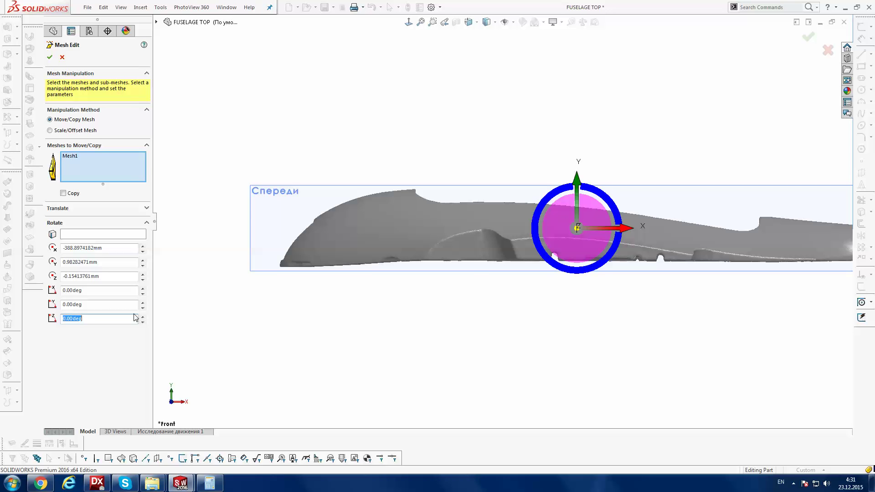
text(10)
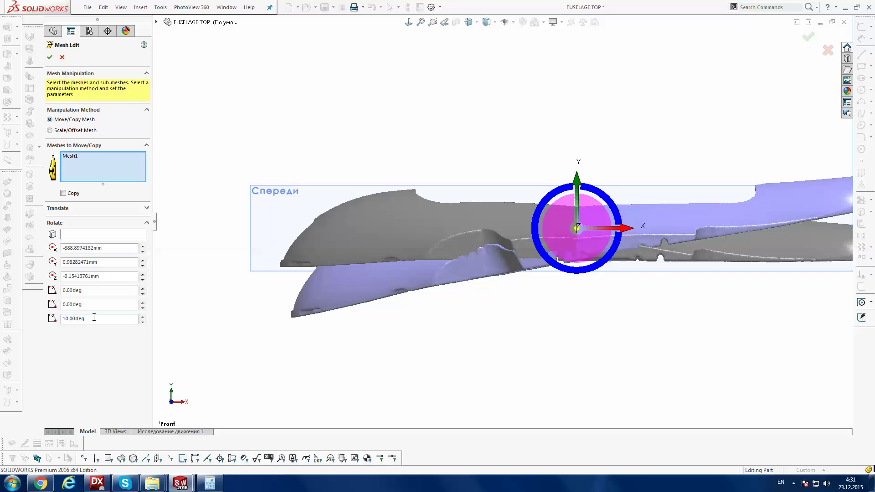
key(Home)
text(-)
key(Return)
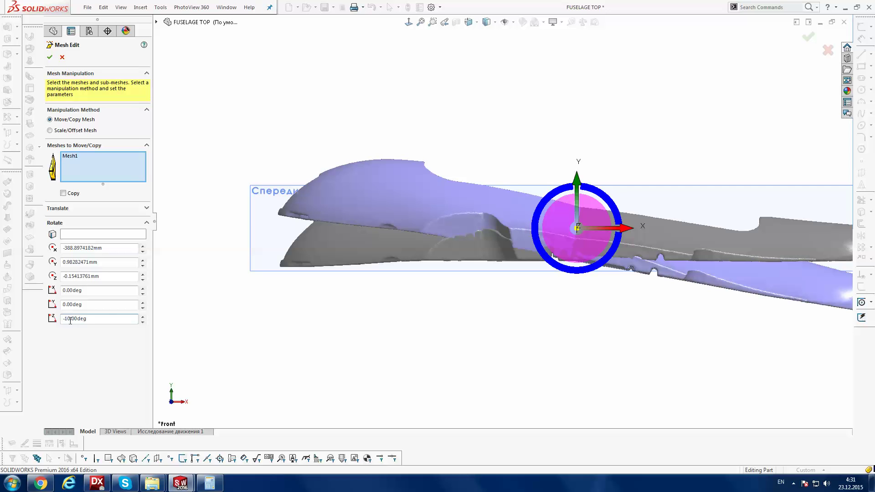
Change the Z rotation to −0.78°, accept it, and close the part
drag(66, 318, 106, 318)
text(0.78)
key(Return)
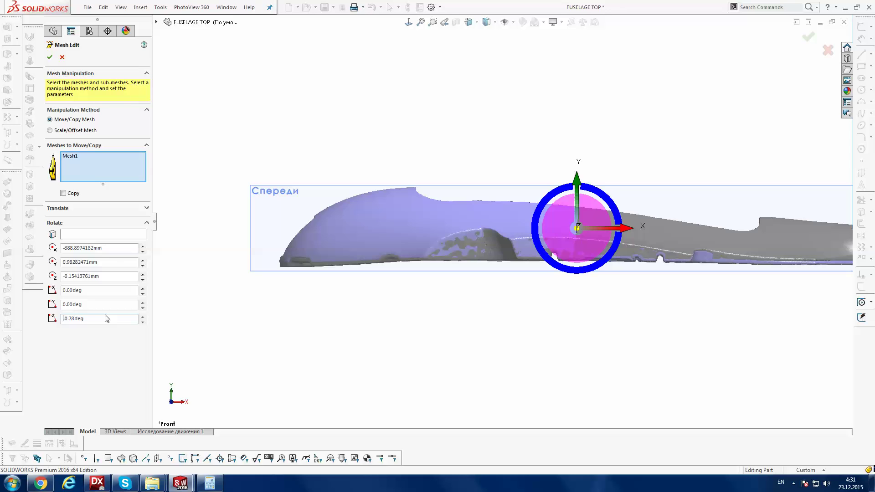
key(Return)
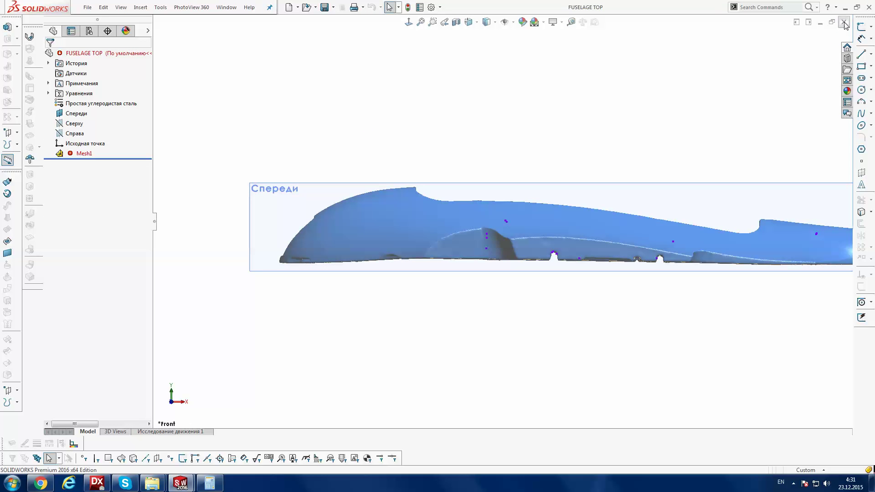
click(844, 25)
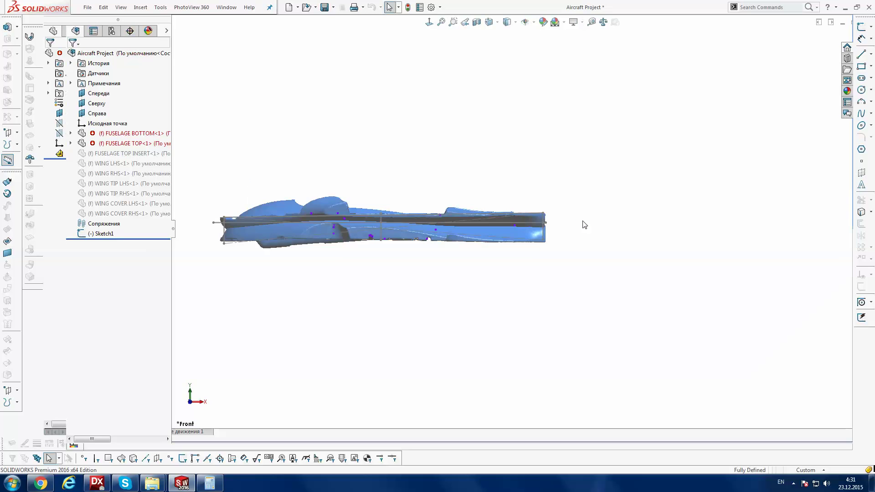
Open Sketch1 for editing and zoom around the fuselage outline
click(104, 233)
click(110, 213)
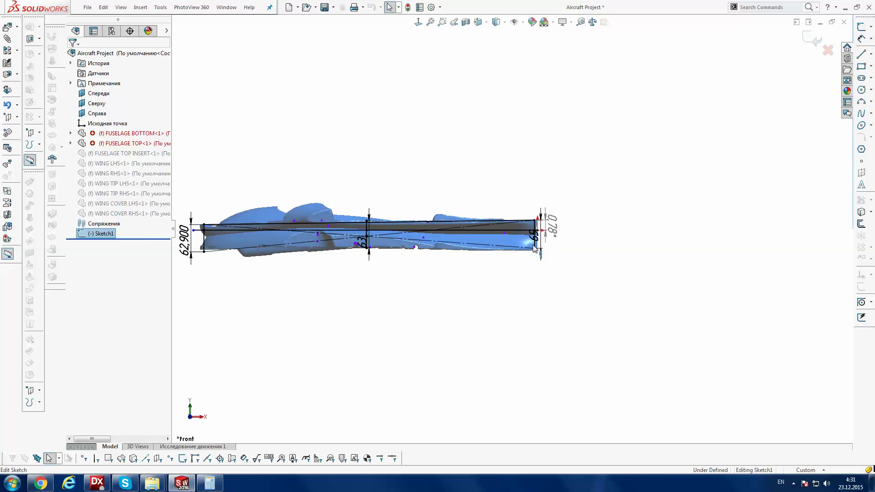
scroll(535, 246, down, 3)
scroll(534, 237, down, 2)
scroll(535, 227, down, 2)
scroll(537, 221, down, 1)
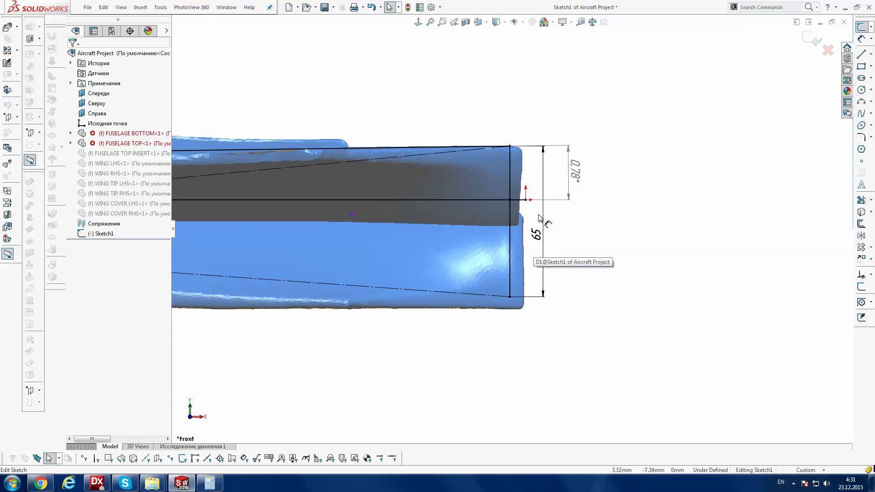
scroll(539, 218, up, 1)
scroll(539, 218, up, 1)
scroll(526, 234, up, 2)
scroll(521, 234, up, 1)
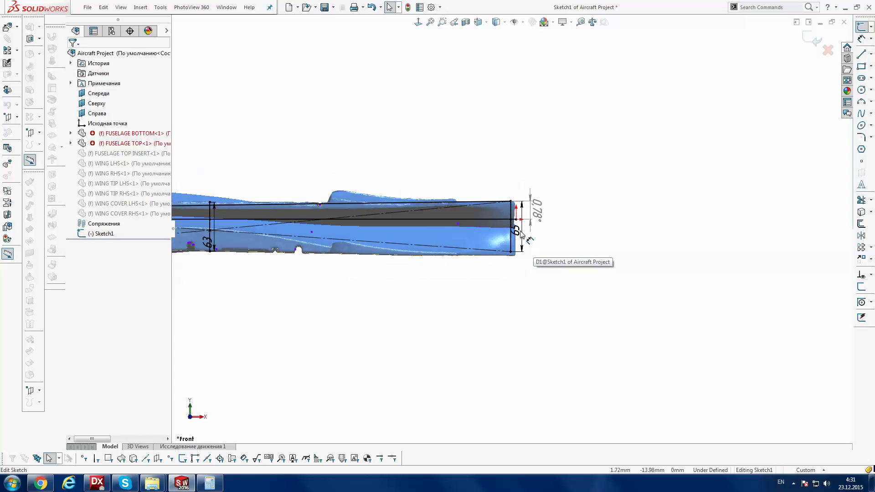
scroll(521, 233, up, 2)
scroll(520, 230, up, 1)
scroll(340, 232, down, 1)
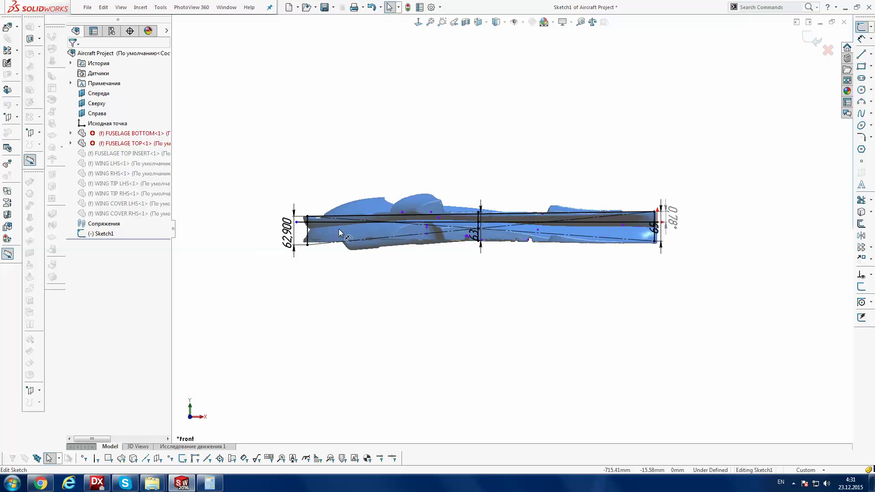
scroll(339, 231, down, 1)
scroll(338, 228, down, 1)
scroll(338, 228, down, 1)
scroll(339, 226, down, 1)
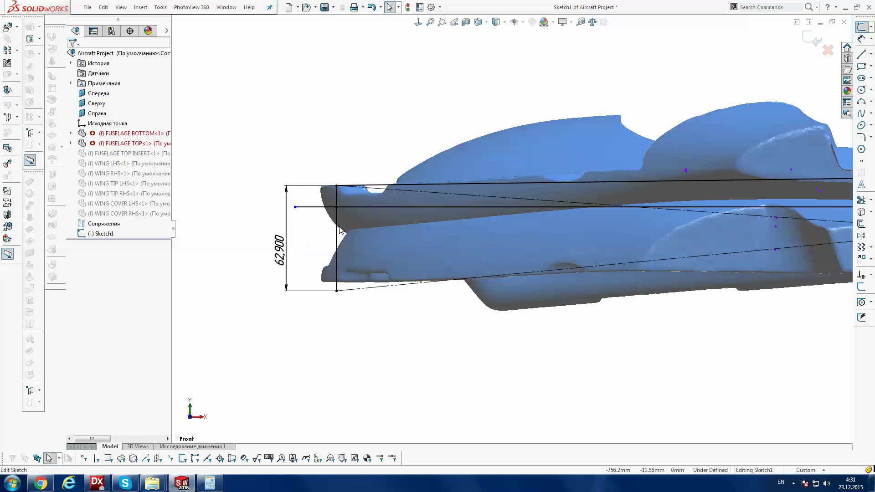
scroll(339, 226, down, 1)
scroll(339, 226, down, 1)
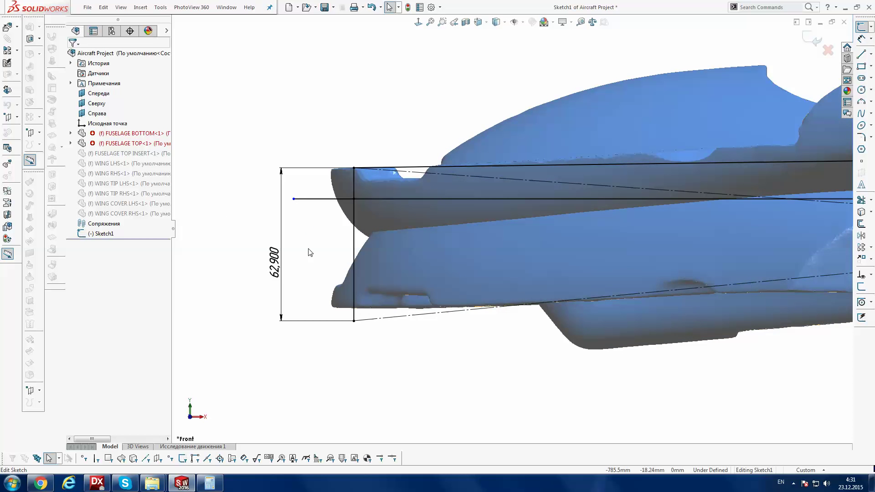
Delete the 62,900 dimension from the sketch
double_click(275, 267)
key(BackSpace)
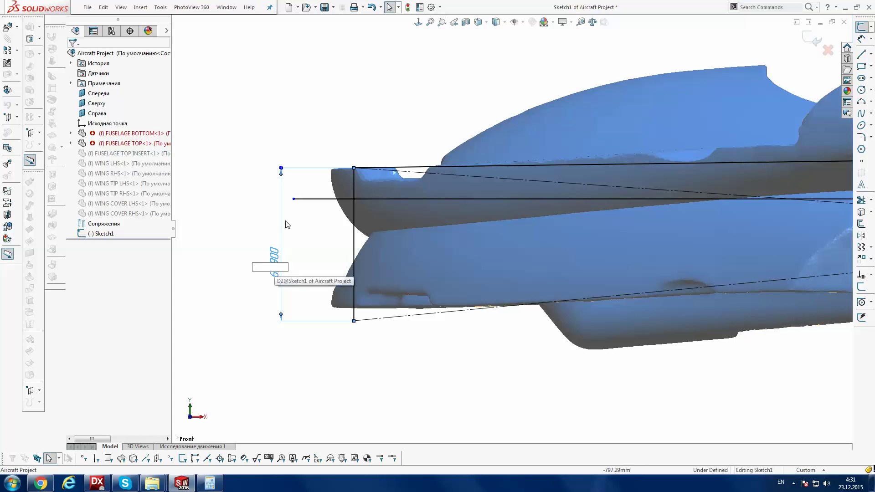
key(Return)
key(Return)
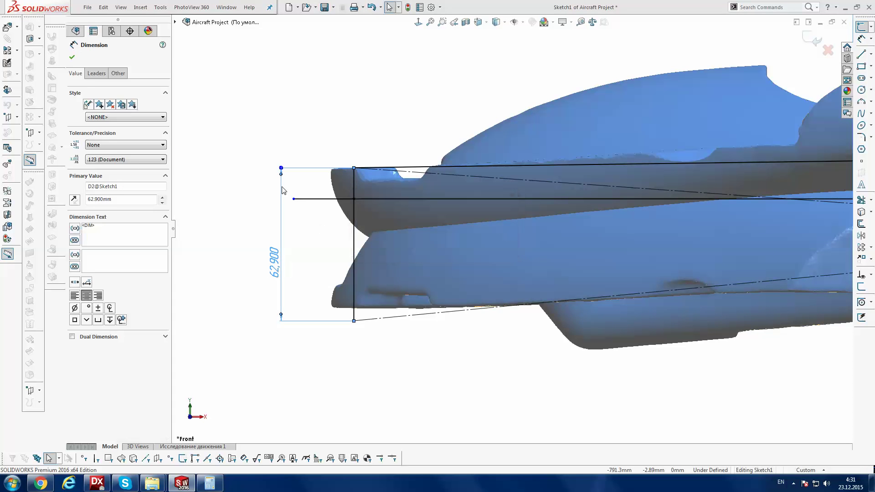
click(281, 182)
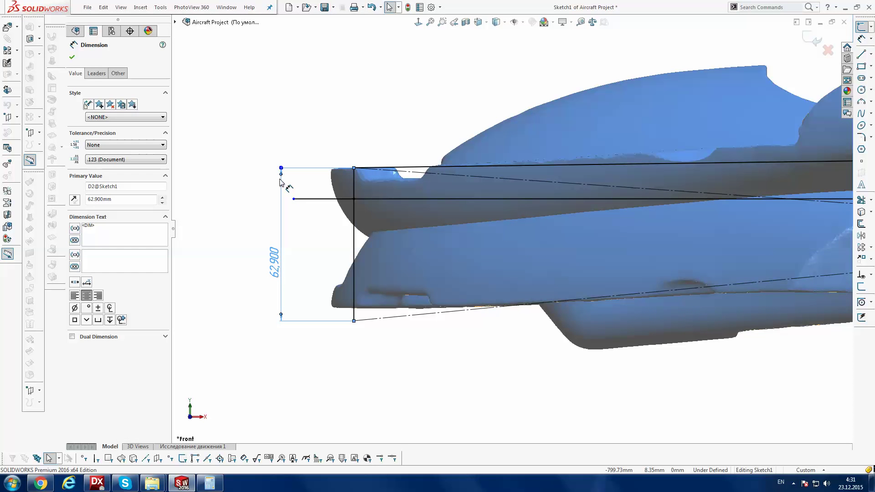
key(Delete)
Move the line's upper endpoint lower on the fuselage nose
scroll(383, 324, down, 2)
scroll(364, 314, down, 2)
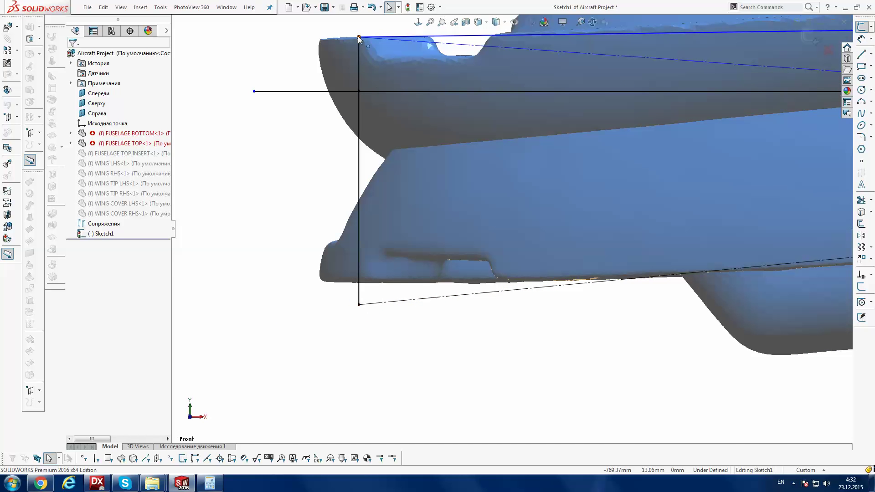
drag(358, 37, 359, 48)
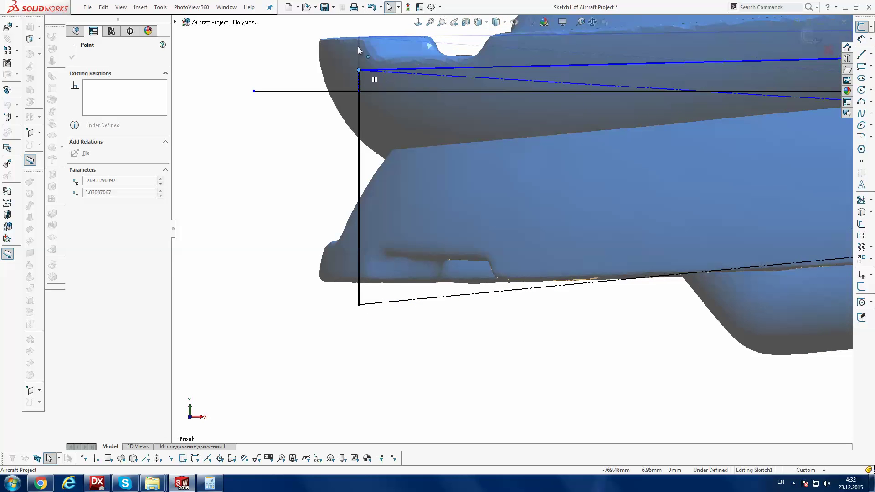
scroll(438, 237, up, 3)
scroll(439, 239, up, 3)
scroll(447, 238, up, 3)
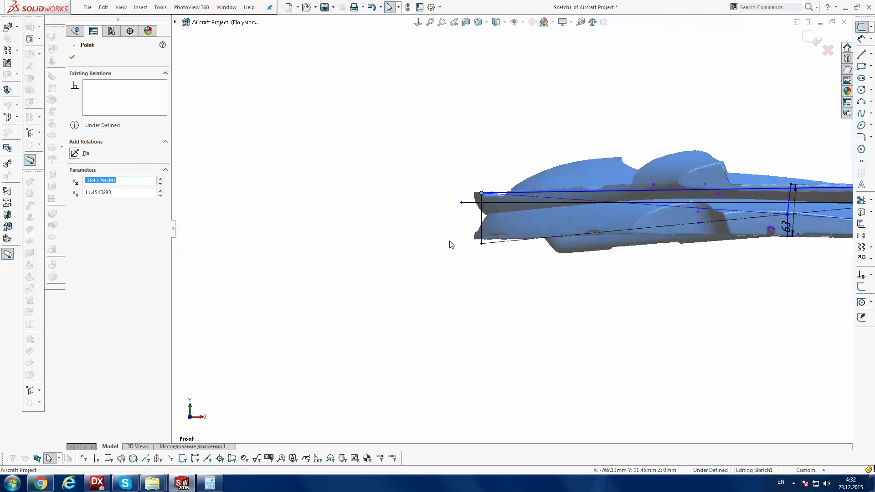
scroll(512, 228, up, 1)
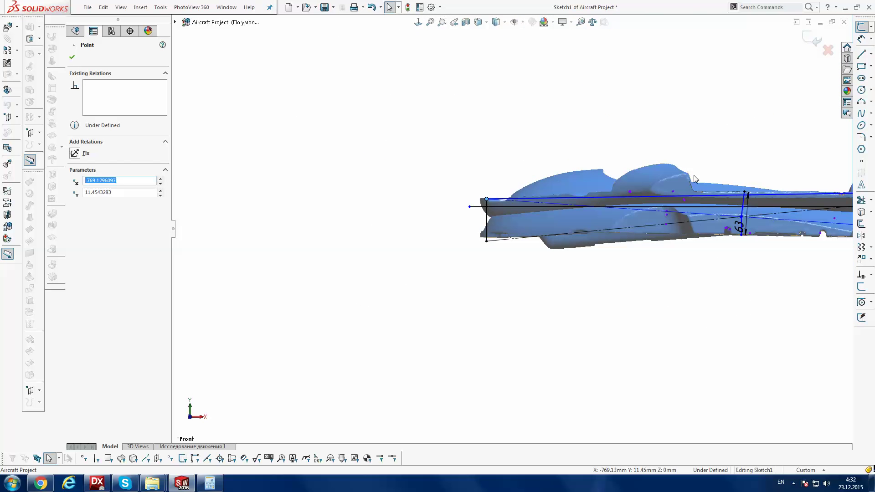
Exit the sketch and delete Sketch1 from the assembly
click(817, 42)
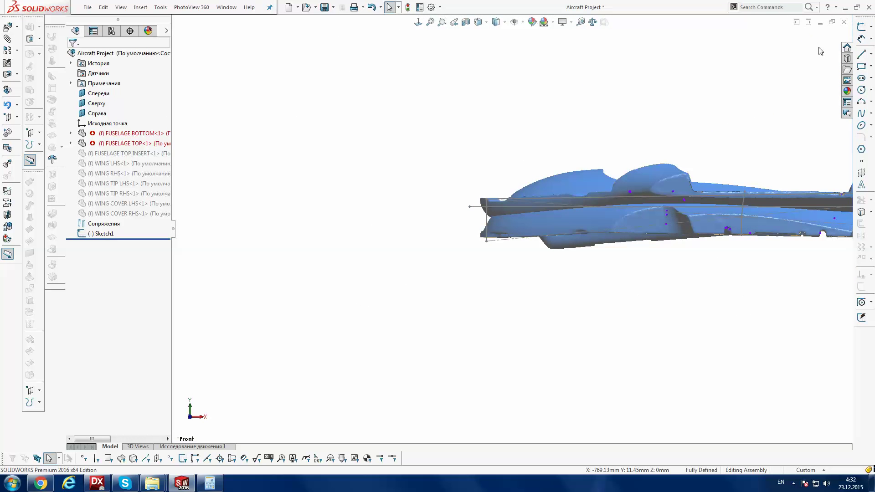
double_click(92, 234)
key(Return)
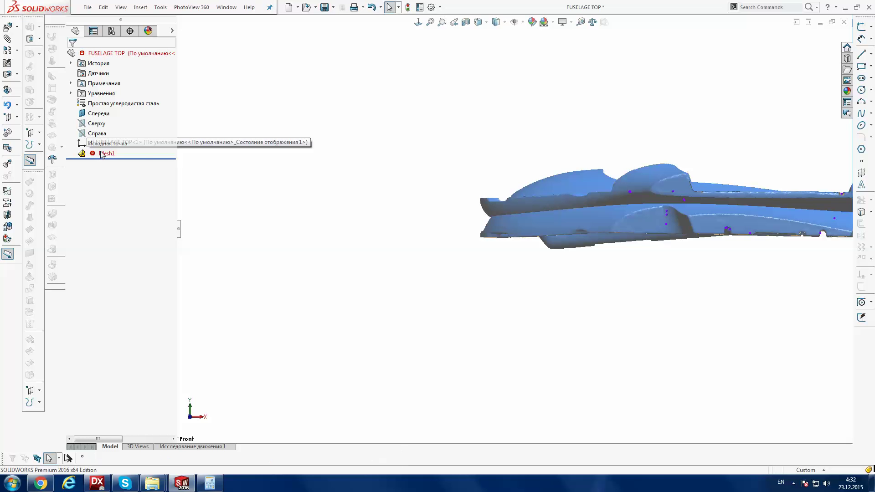
Shade the mesh without edges and raise Mesh1 by ΔY 50 mm
right_click(97, 155)
click(489, 22)
click(486, 53)
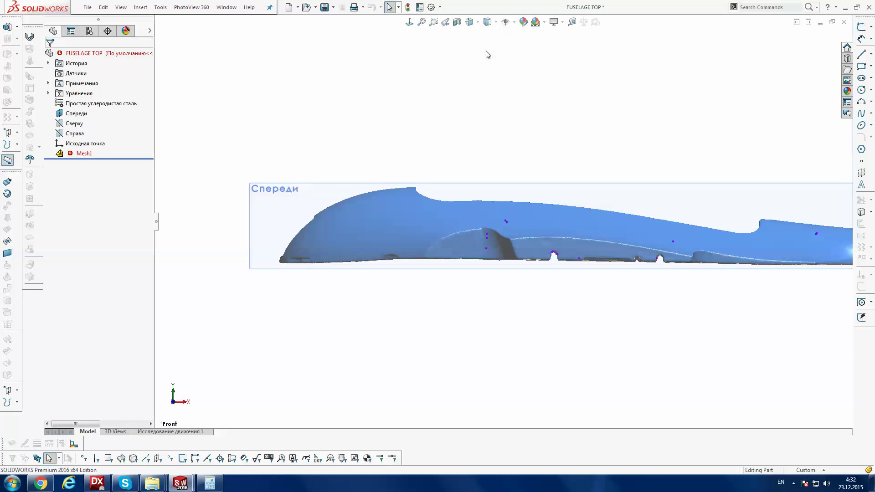
right_click(84, 154)
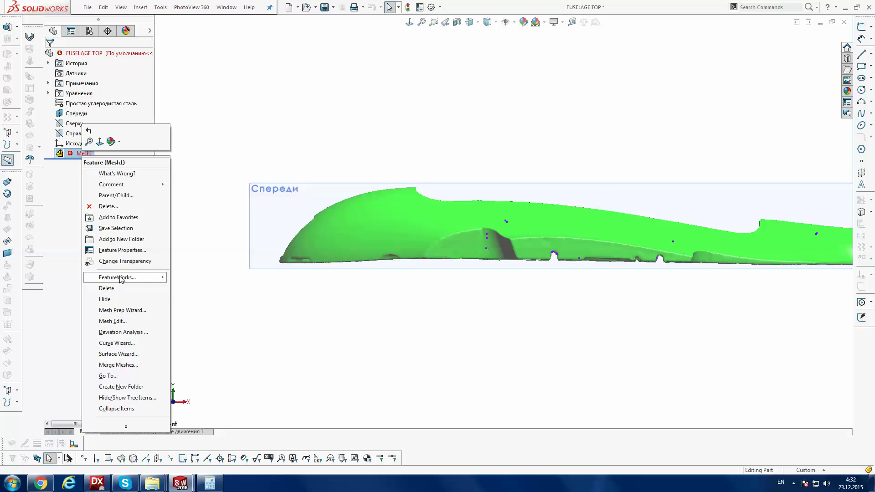
click(110, 321)
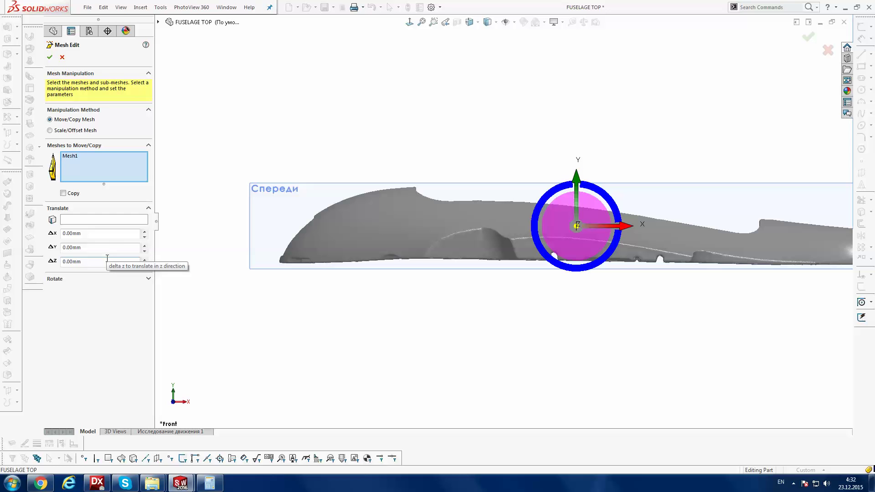
click(110, 247)
text(50)
key(Return)
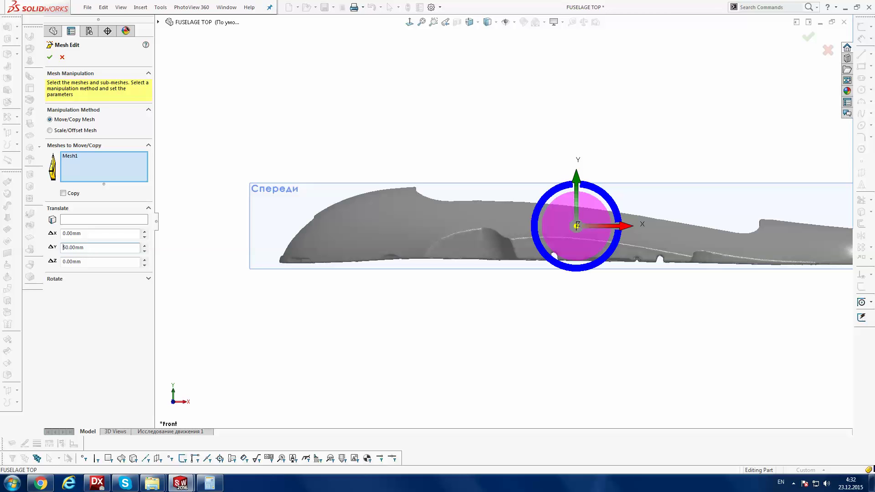
click(50, 58)
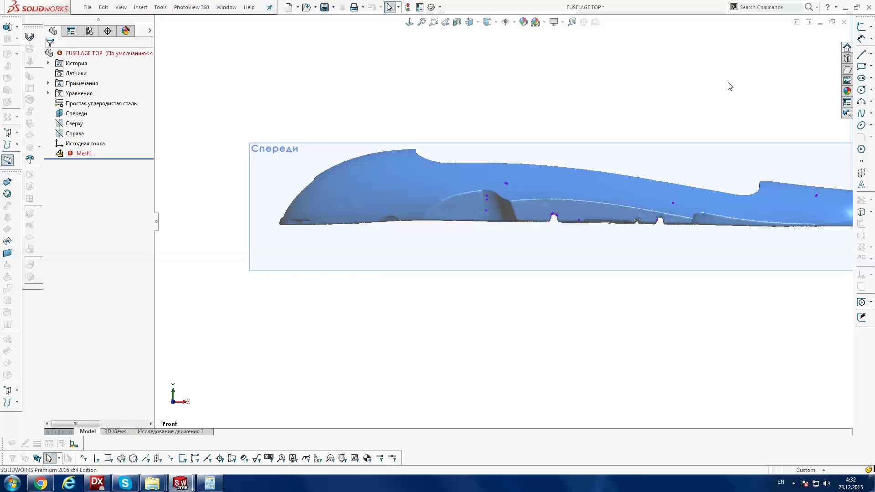
Close FUSELAGE TOP, saving changes, and return to the assembly
click(844, 22)
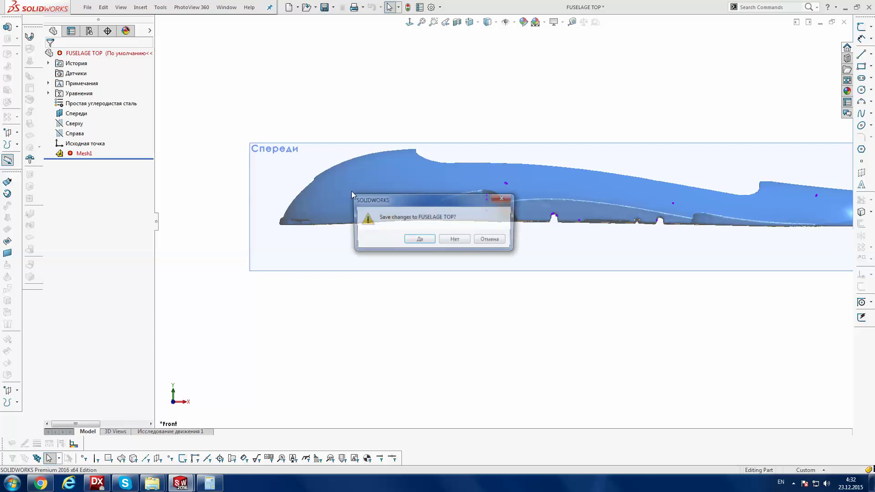
click(419, 239)
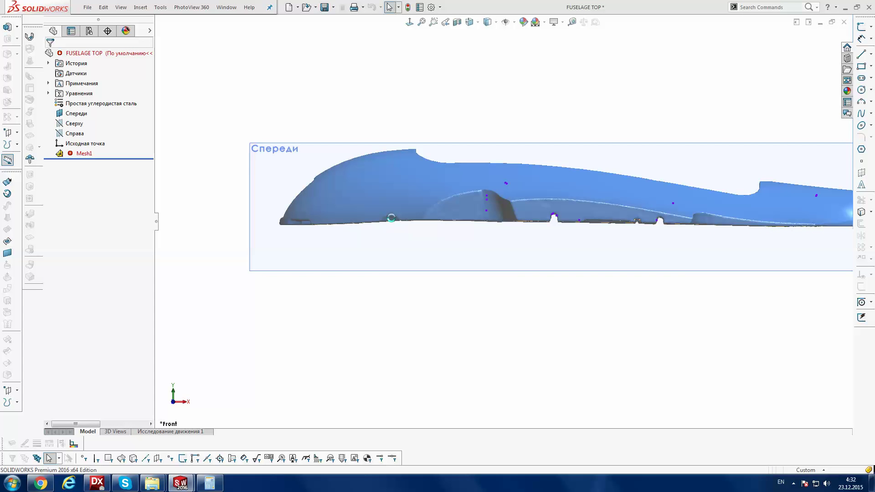
click(793, 483)
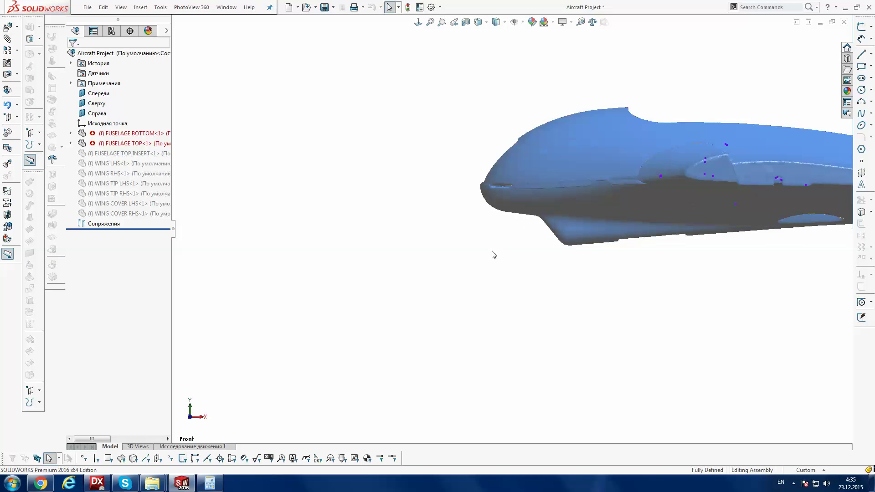
scroll(493, 254, down, 5)
scroll(503, 141, down, 5)
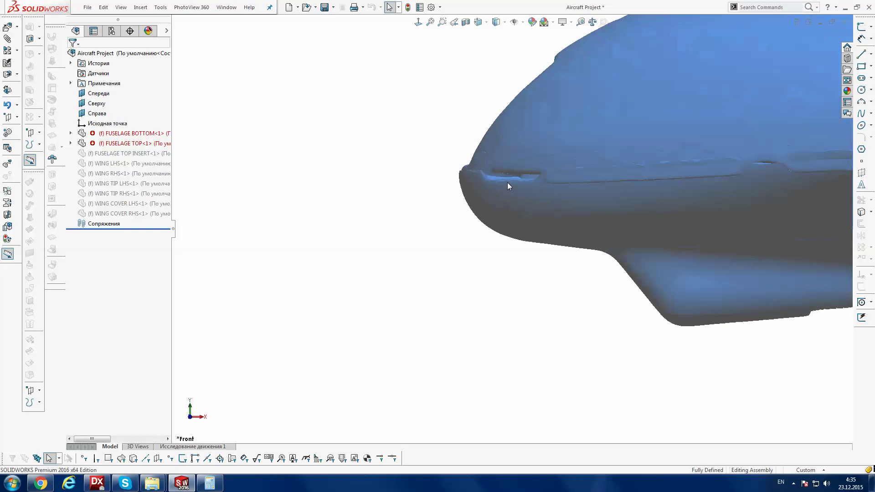
Raise FUSELAGE TOP's Mesh1 with another ΔY offset, then close and save the part
click(139, 143)
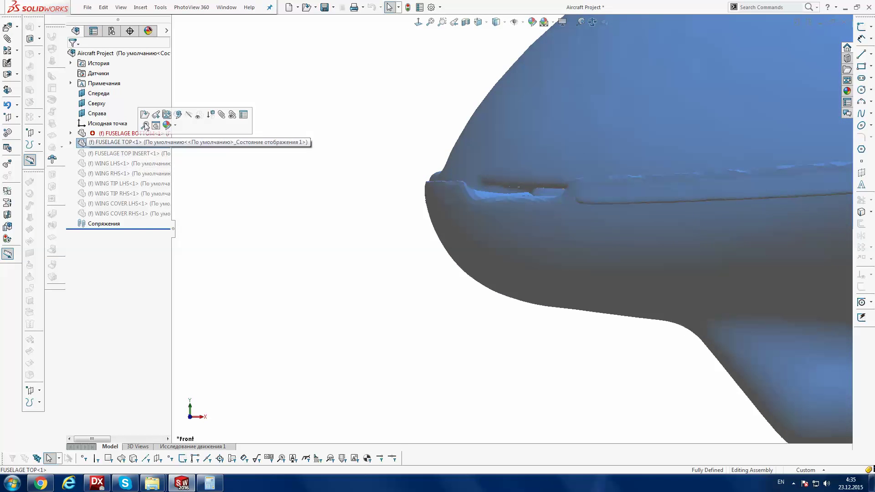
click(243, 114)
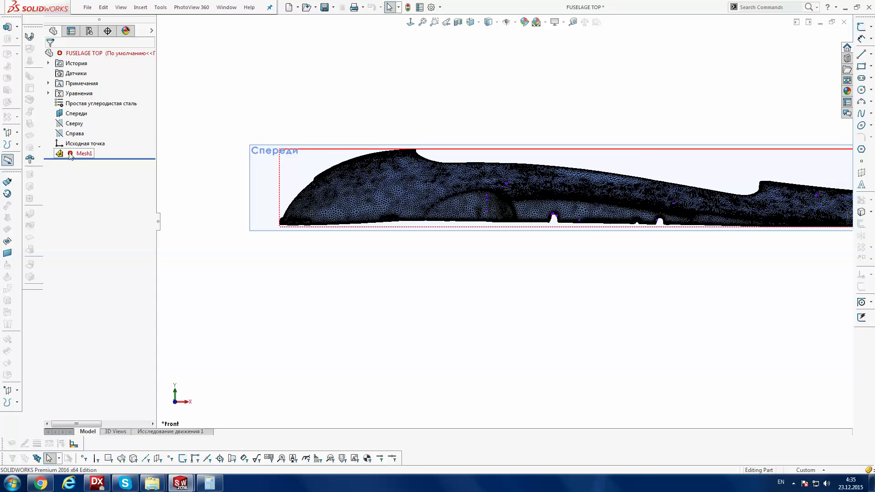
right_click(69, 154)
click(185, 283)
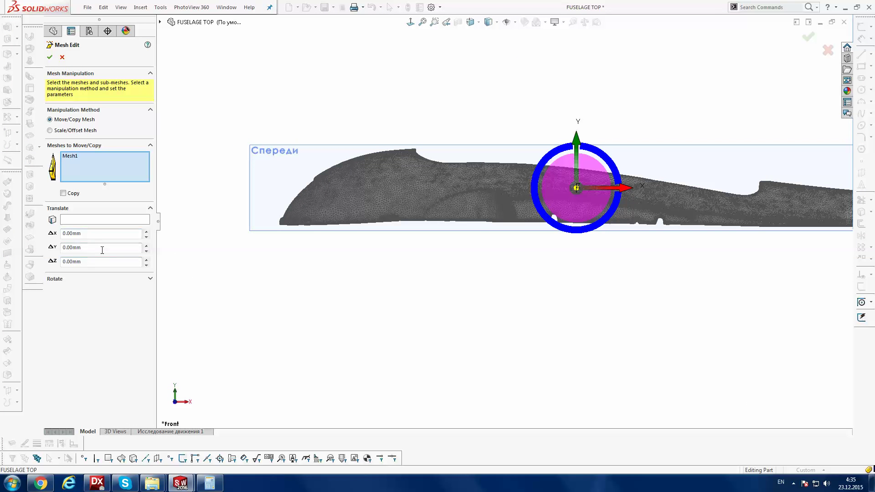
click(98, 247)
key(Return)
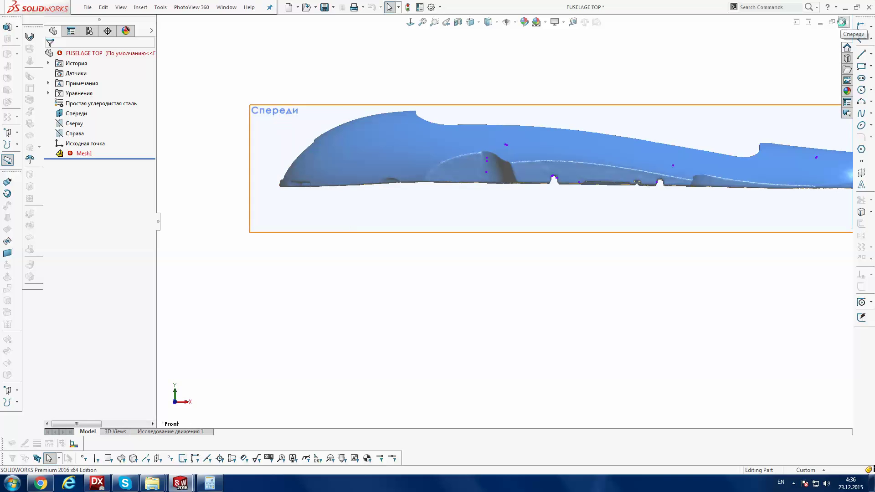
click(843, 23)
click(418, 240)
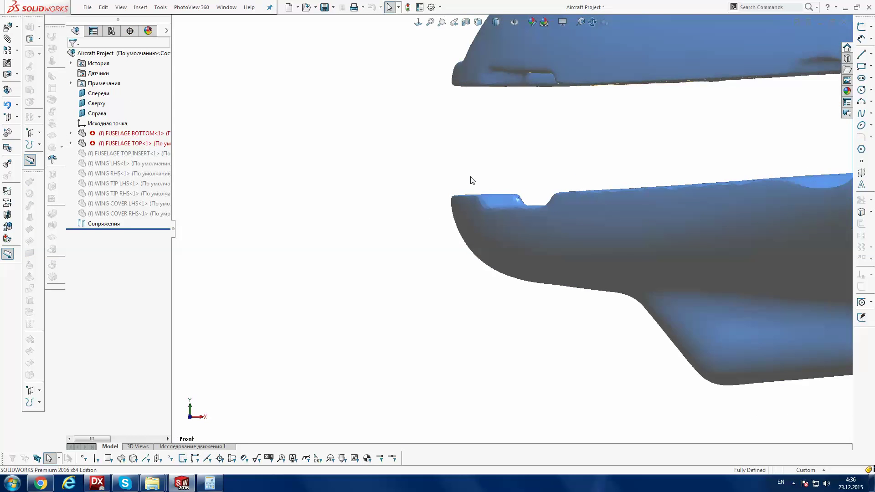
Start a sketch on the Front plane and draw a vertical line across the fuselage nose
click(861, 54)
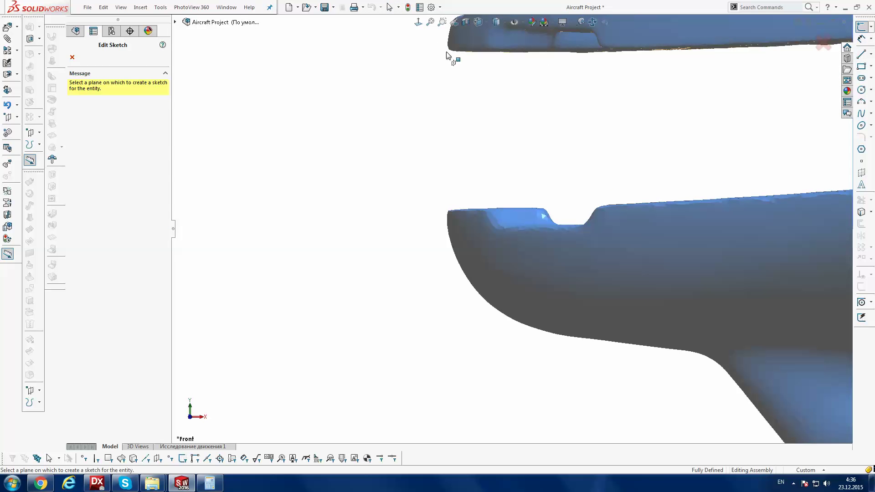
click(75, 30)
click(108, 94)
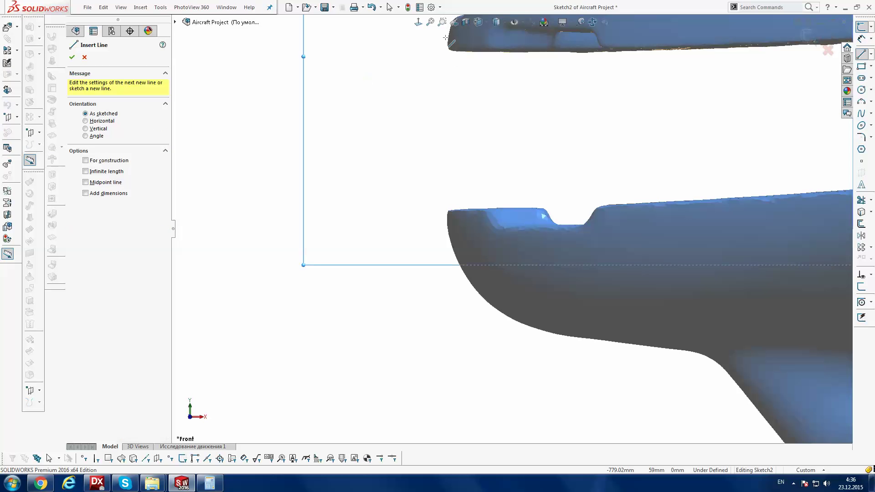
click(448, 38)
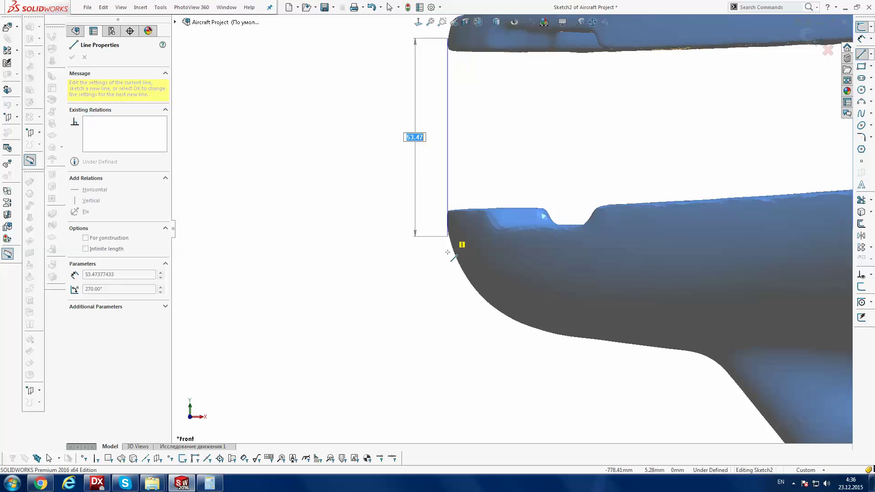
click(447, 313)
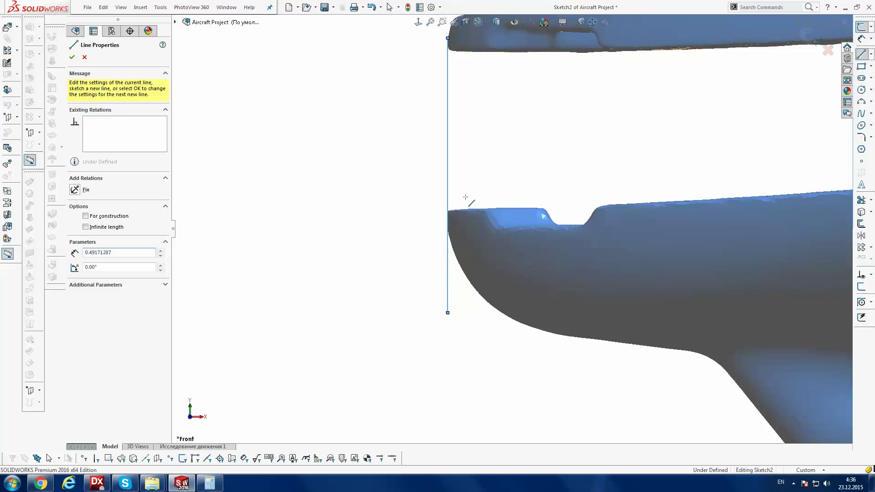
key(Escape)
Drag the first vertical line left so it lines up with the nose tip
scroll(453, 60, down, 2)
scroll(455, 73, down, 2)
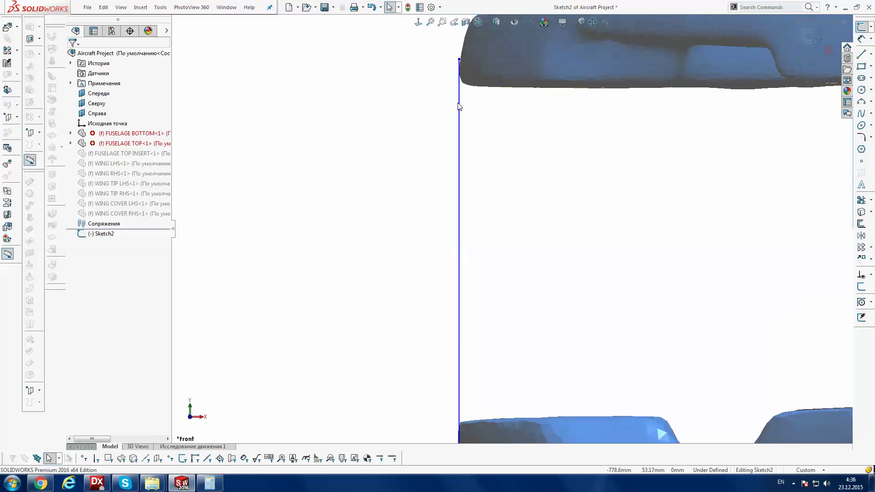
scroll(482, 171, down, 2)
scroll(486, 353, down, 1)
scroll(475, 369, down, 2)
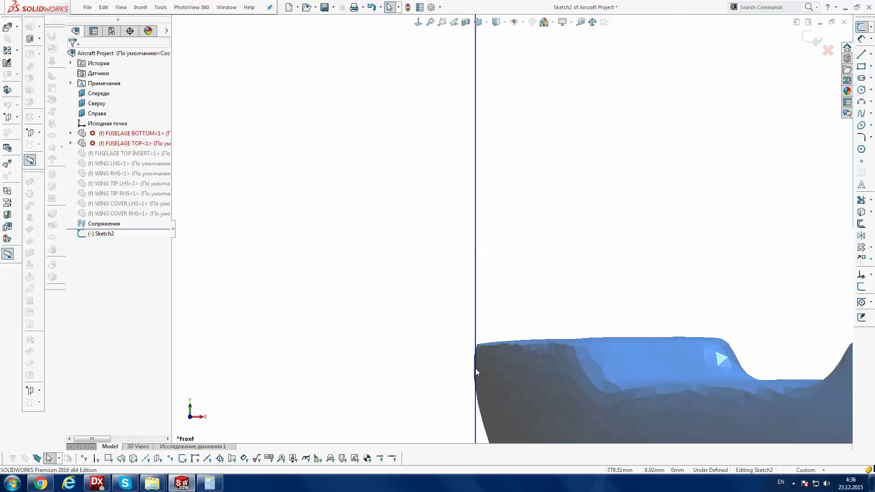
scroll(475, 368, down, 2)
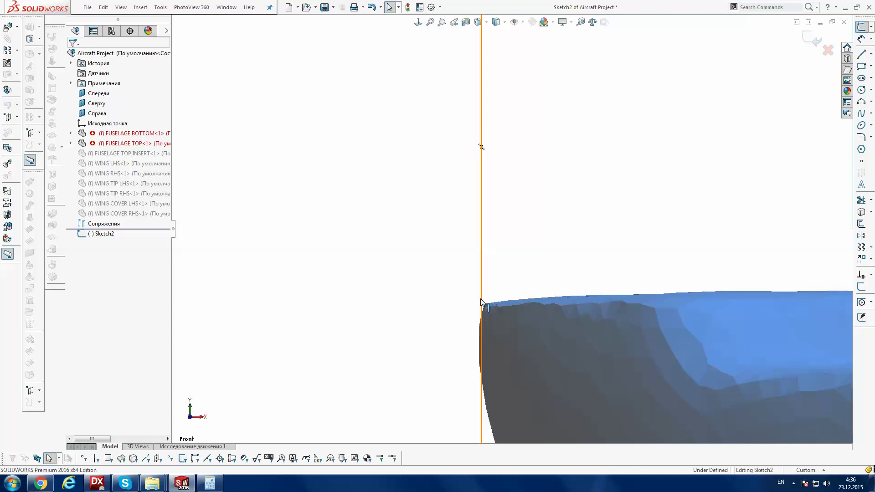
drag(484, 300, 480, 305)
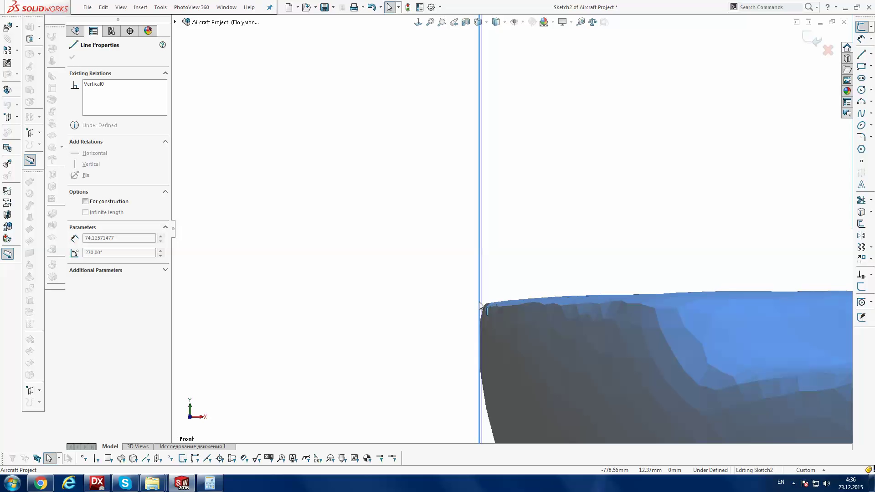
drag(480, 304, 479, 305)
scroll(538, 189, up, 2)
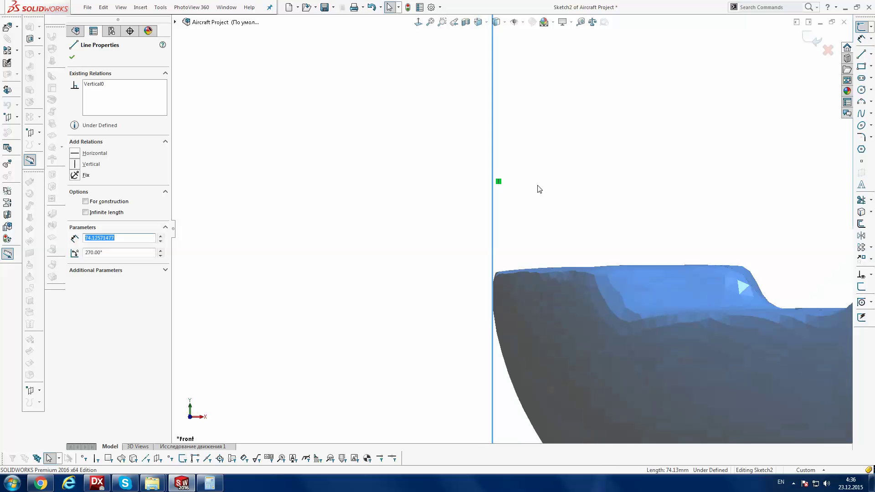
scroll(538, 144, up, 1)
scroll(517, 80, up, 2)
scroll(510, 131, up, 3)
scroll(510, 173, down, 2)
scroll(509, 209, down, 3)
scroll(514, 200, down, 2)
scroll(517, 123, down, 3)
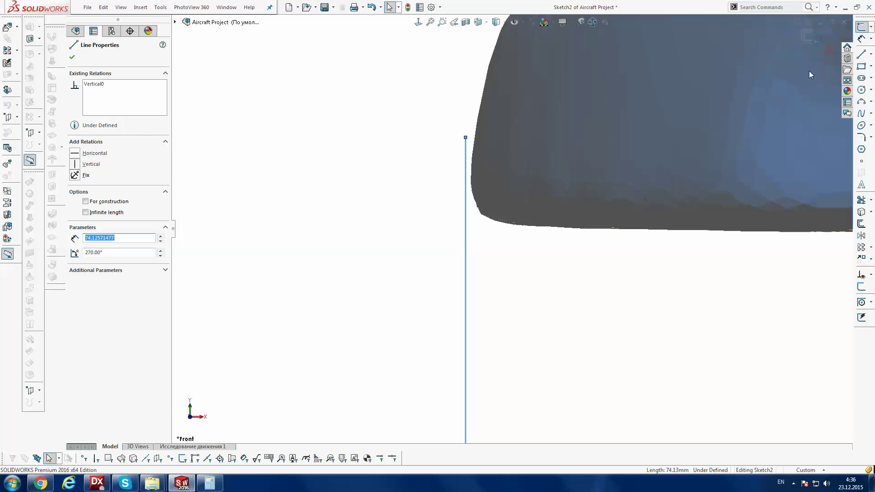
Draw a second vertical line on the nose edge and dimension its 0.225 gap from the first
key(Escape)
click(861, 54)
scroll(474, 135, down, 2)
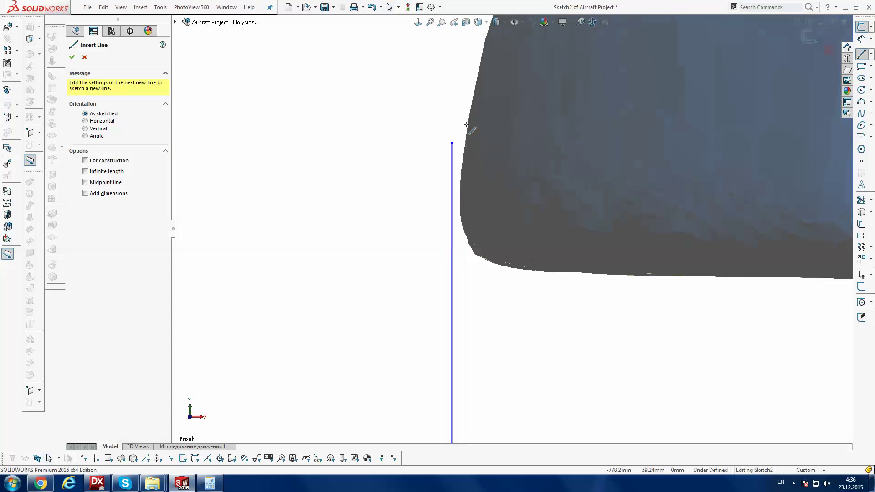
click(463, 121)
click(462, 334)
key(Escape)
scroll(471, 198, down, 2)
scroll(479, 199, down, 2)
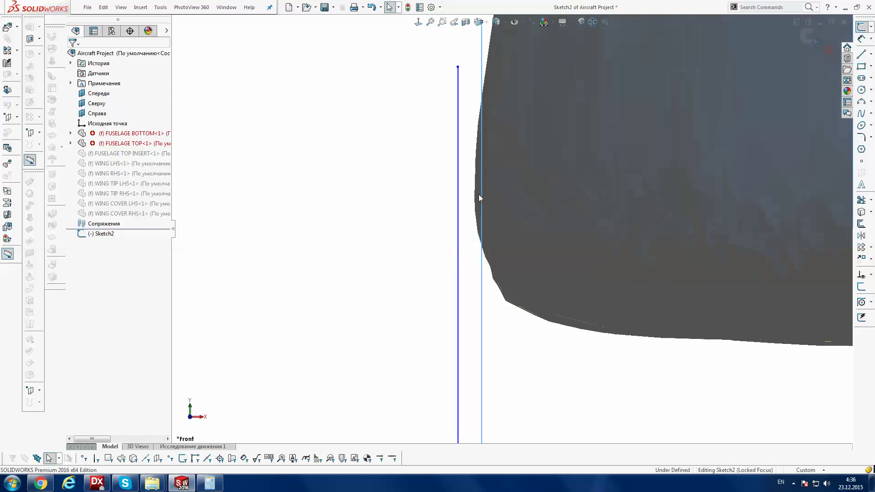
drag(479, 199, 475, 205)
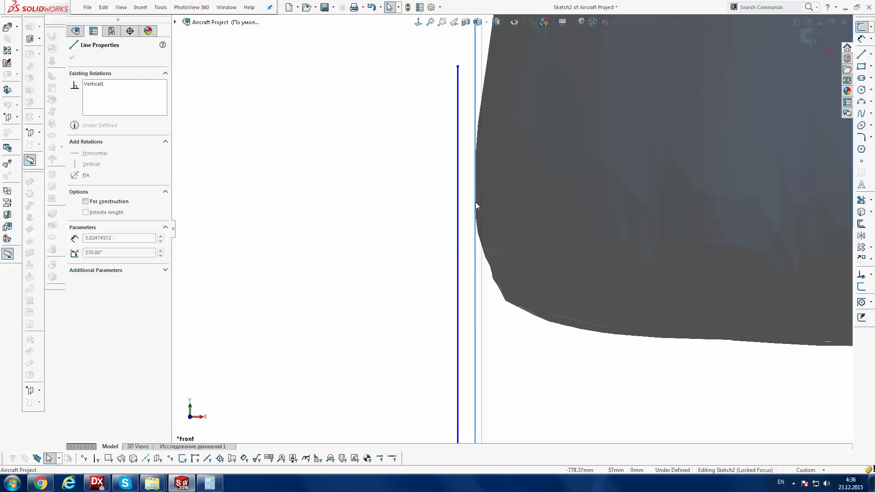
key(Escape)
click(862, 38)
click(476, 162)
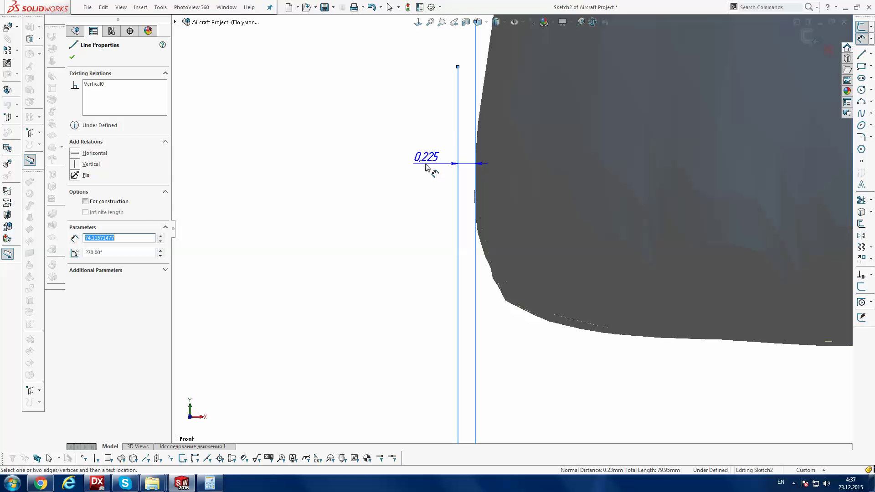
Cancel the 0.225 trial dimension and zoom out until both fuselage halves are visible
key(Escape)
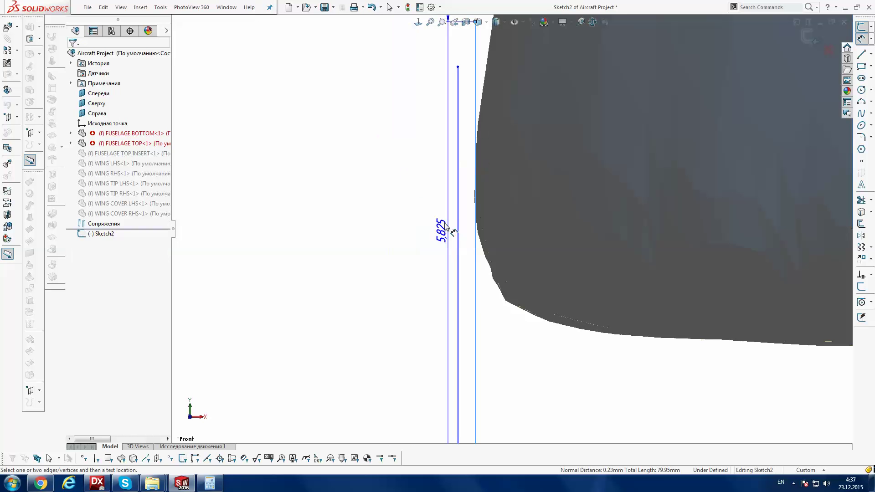
scroll(428, 228, up, 2)
scroll(554, 240, up, 2)
scroll(554, 239, up, 2)
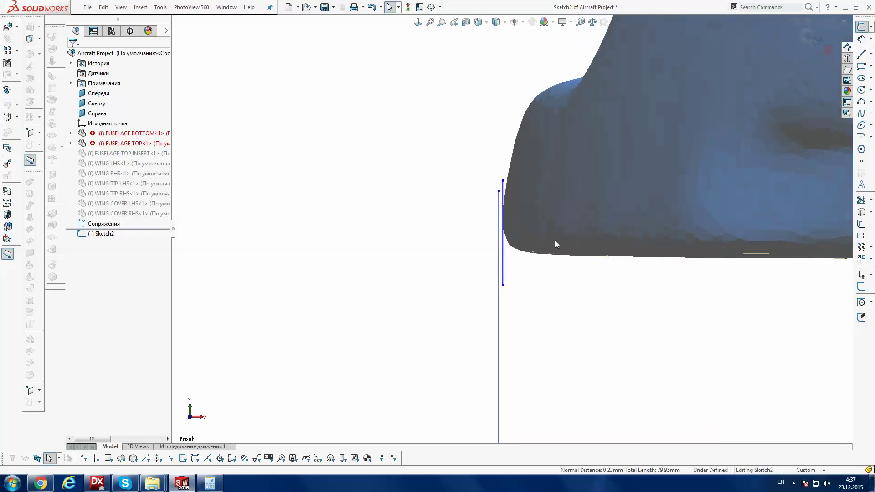
scroll(554, 240, up, 2)
scroll(580, 254, up, 1)
scroll(579, 253, up, 1)
scroll(654, 257, up, 1)
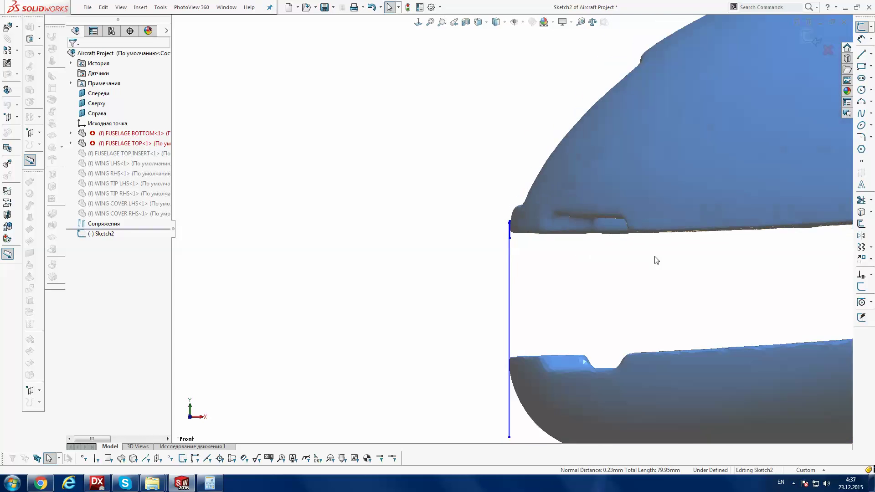
scroll(655, 257, up, 1)
scroll(654, 257, up, 1)
scroll(655, 256, up, 1)
scroll(654, 256, up, 1)
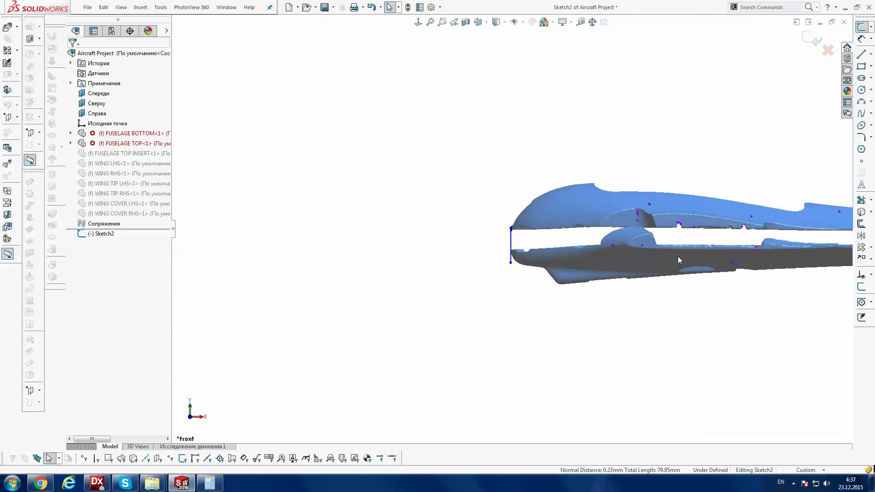
scroll(677, 256, up, 1)
scroll(686, 172, down, 1)
click(442, 21)
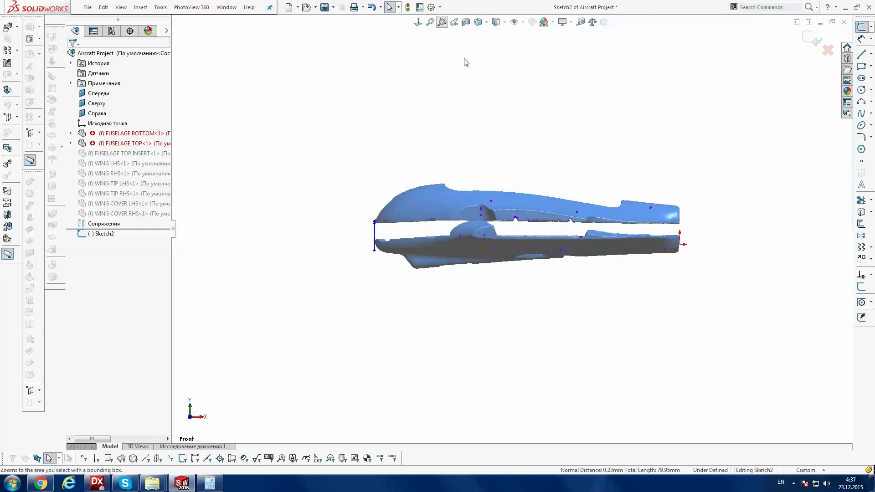
Zoom to the fuselage's right end and draw a vertical line from the origin to the upper half's corner
drag(672, 216, 696, 257)
key(Escape)
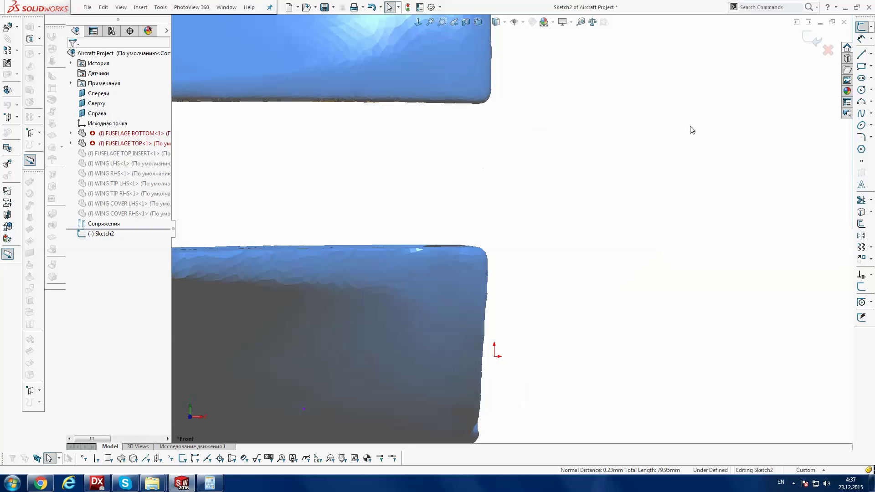
click(861, 55)
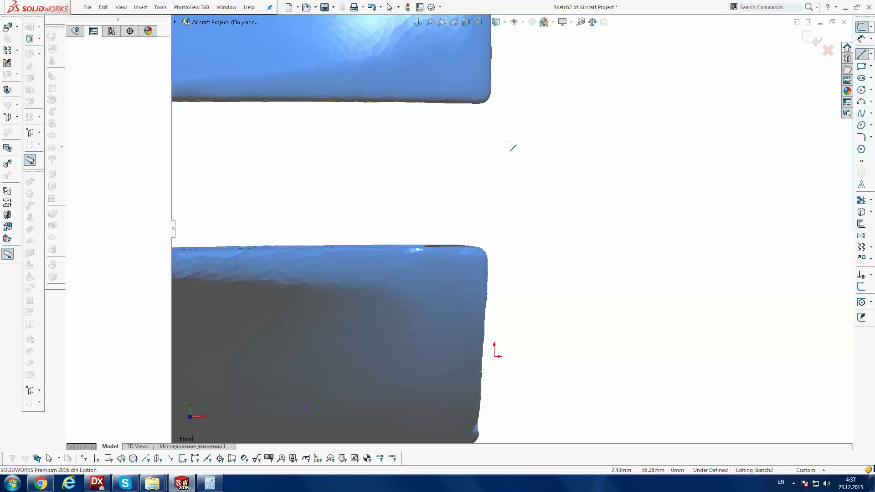
click(506, 85)
click(504, 358)
key(Escape)
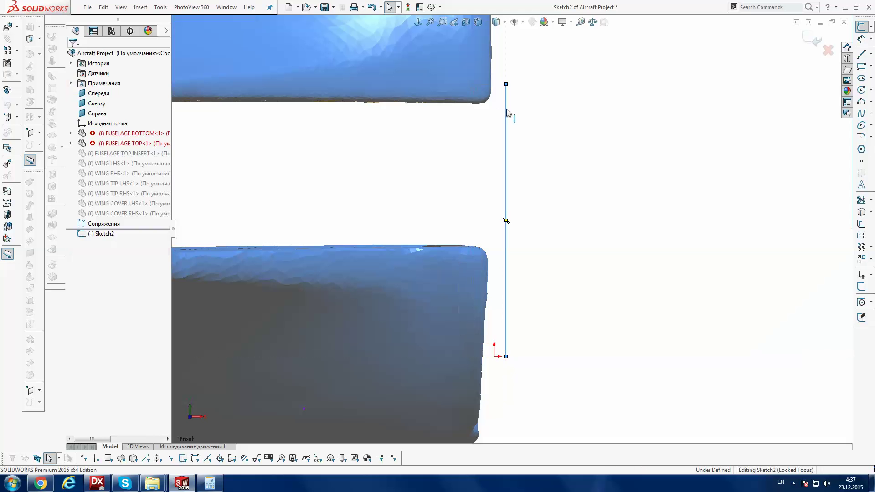
click(495, 112)
drag(495, 112, 492, 111)
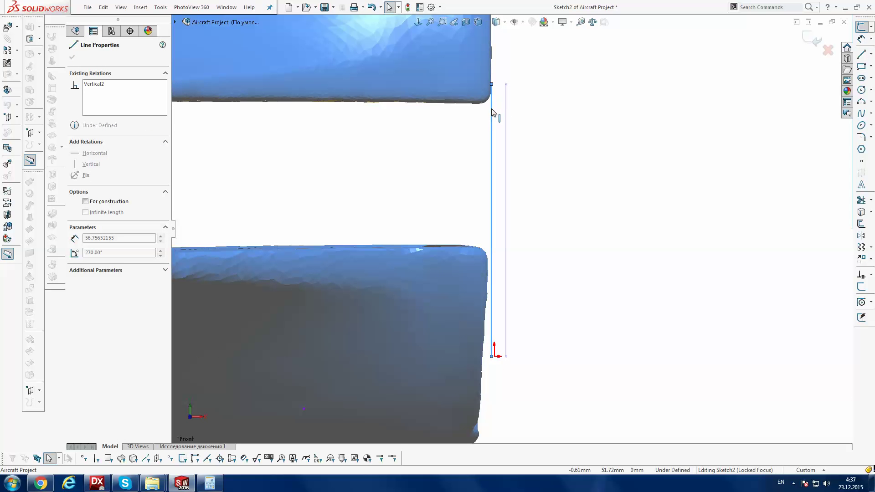
scroll(493, 111, down, 4)
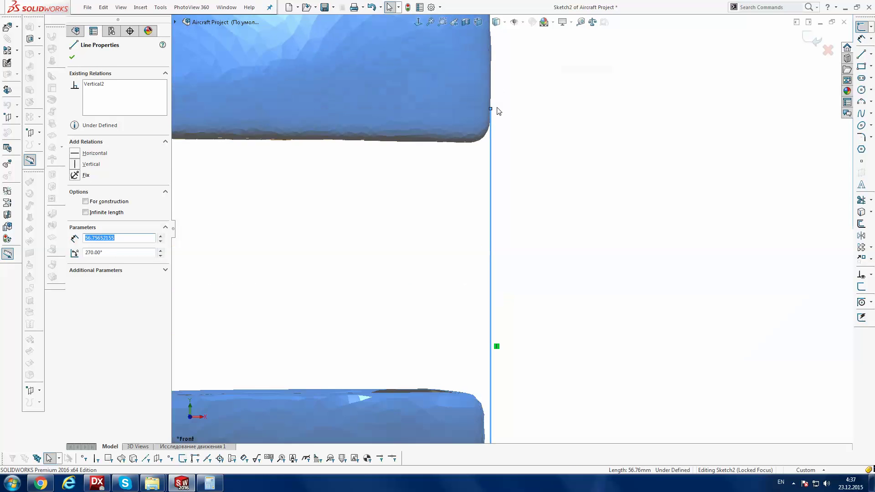
drag(491, 119, 492, 101)
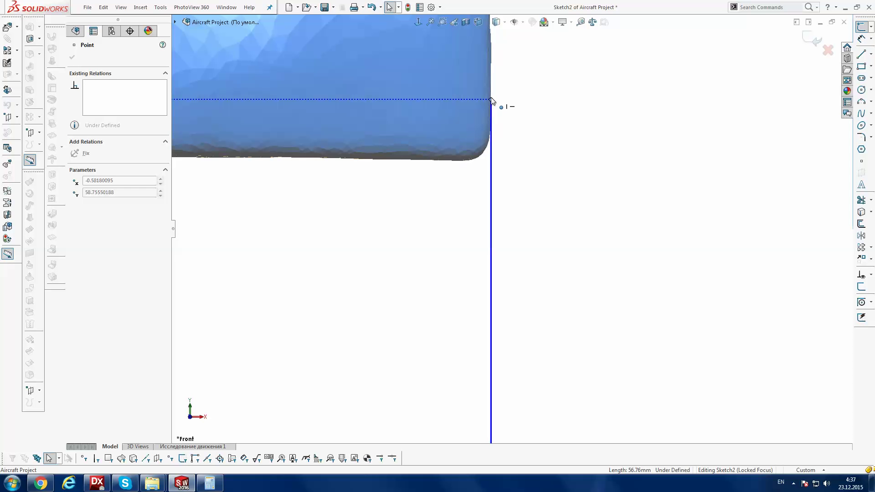
scroll(561, 195, up, 2)
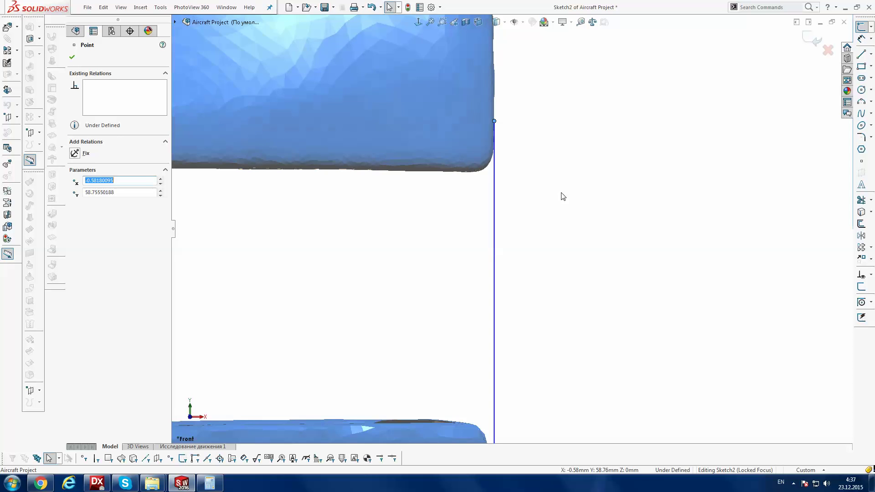
scroll(557, 273, up, 2)
key(Escape)
Draw a short 10.2 mm vertical line beside the lower fuselage half's end
click(861, 54)
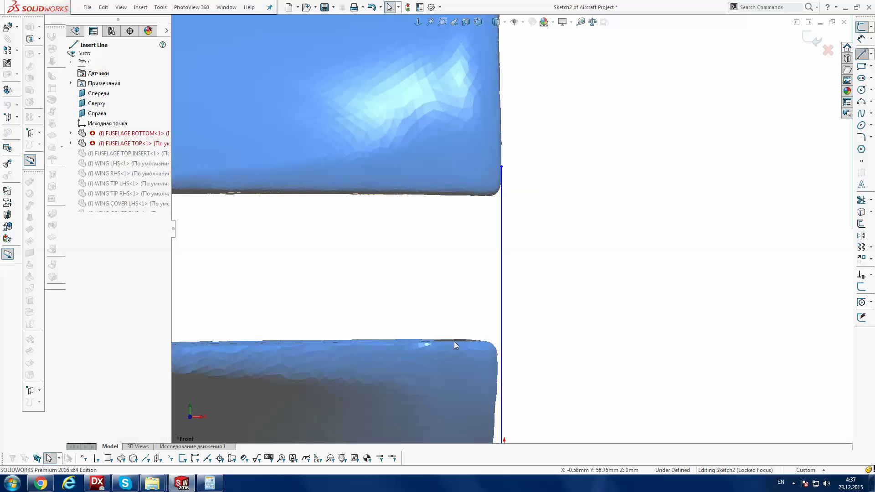
scroll(553, 280, down, 2)
scroll(558, 220, down, 1)
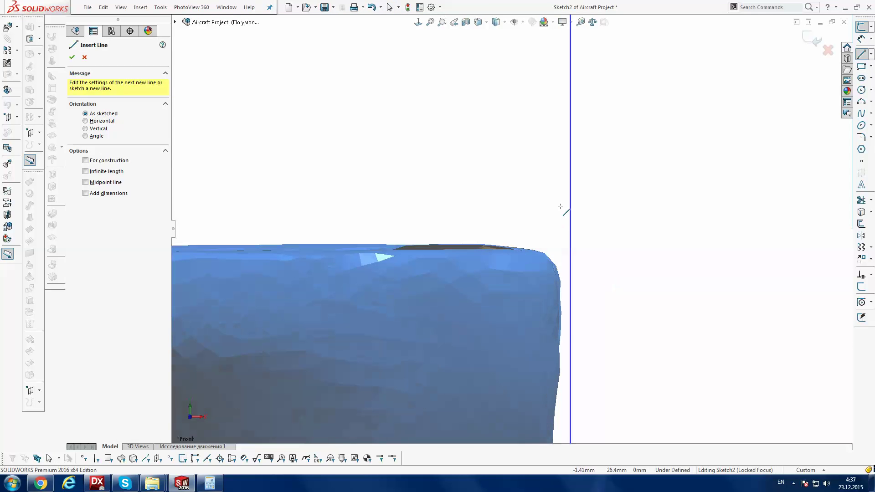
drag(561, 206, 561, 328)
key(Escape)
scroll(567, 296, down, 1)
scroll(567, 296, down, 2)
click(557, 296)
Move the short line onto the lower half's right end edge, discarding a trial length dimension
drag(558, 296, 548, 294)
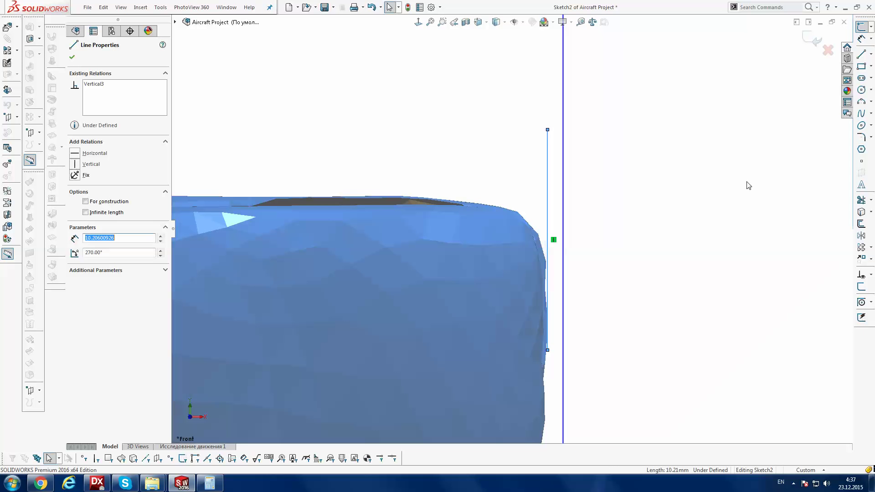
key(d)
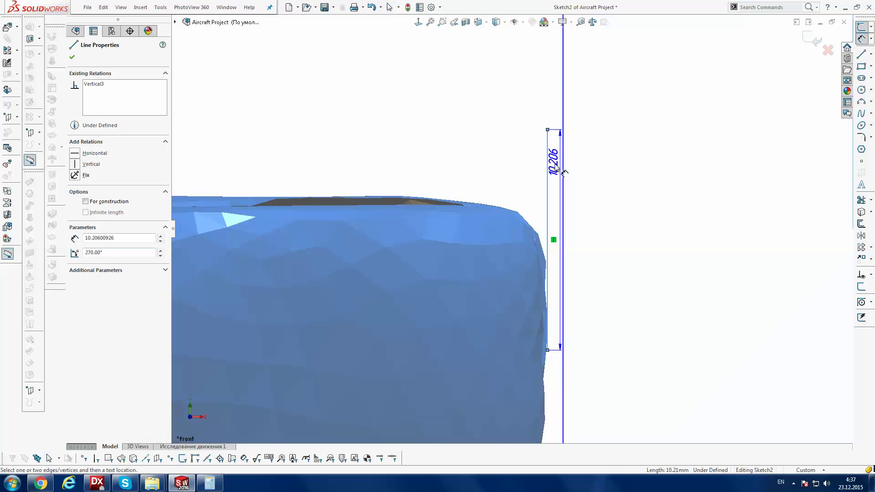
click(565, 169)
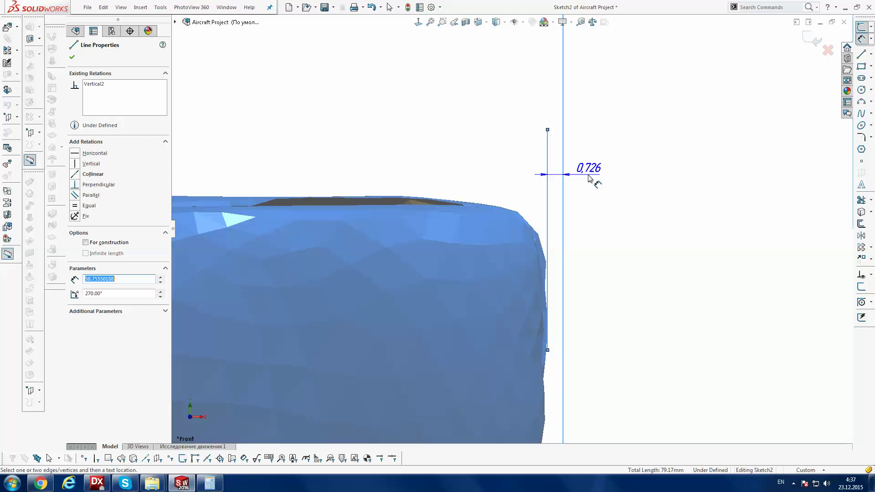
key(Escape)
key(z)
key(z)
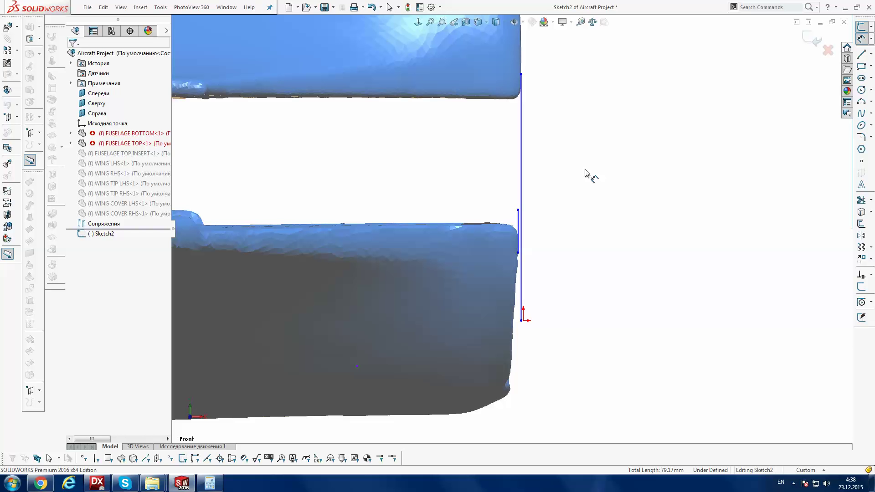
Drag the line's top end onto the upper half's corner and its bottom end to the lower corner
key(Escape)
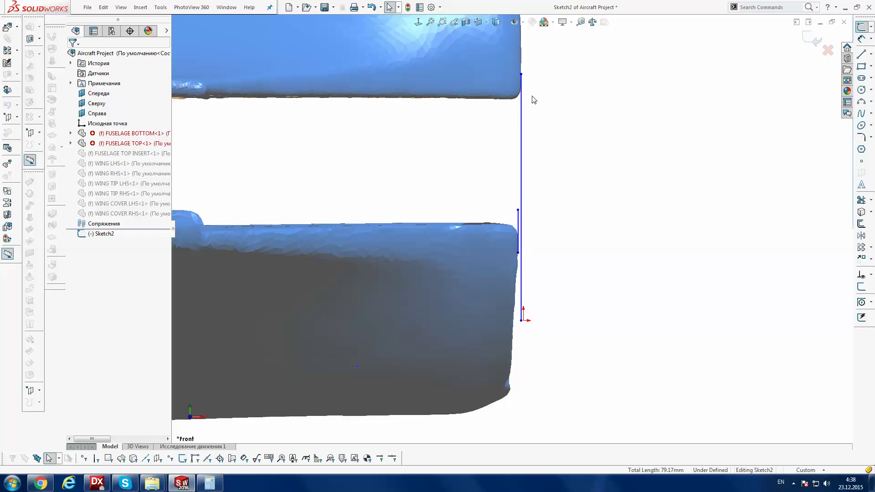
key(shift+z)
key(z)
key(z)
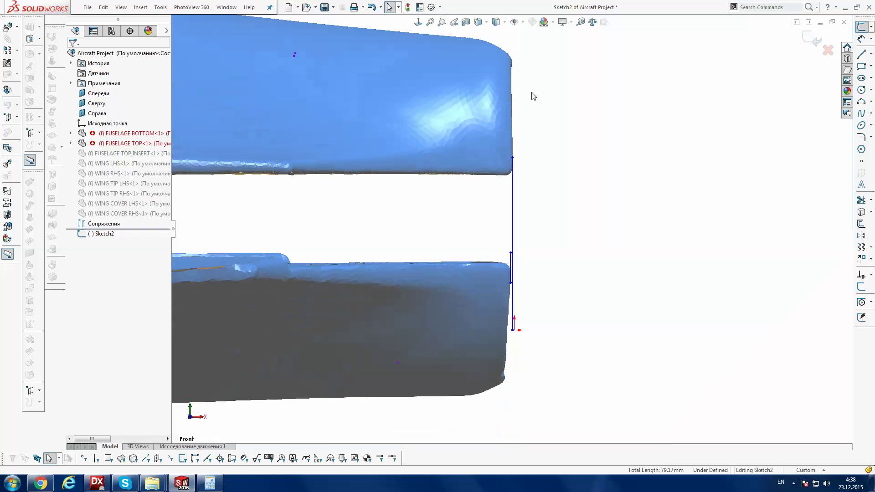
scroll(511, 257, down, 2)
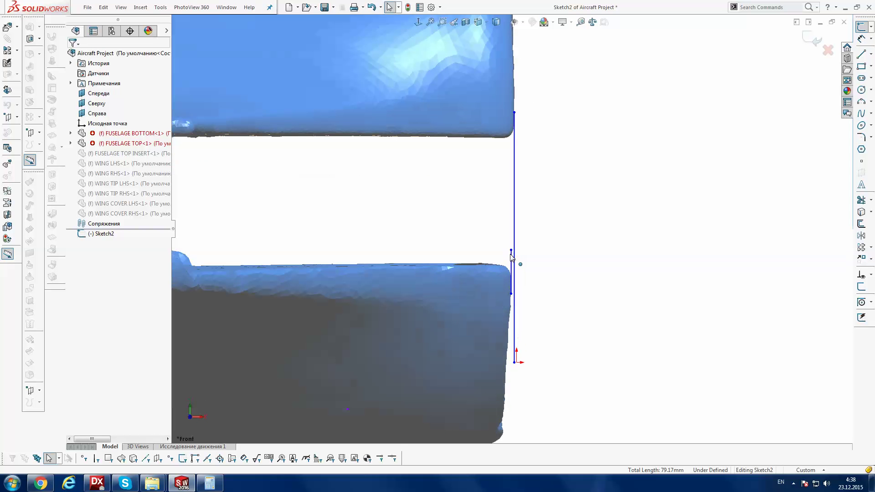
scroll(522, 155, down, 1)
scroll(518, 129, down, 2)
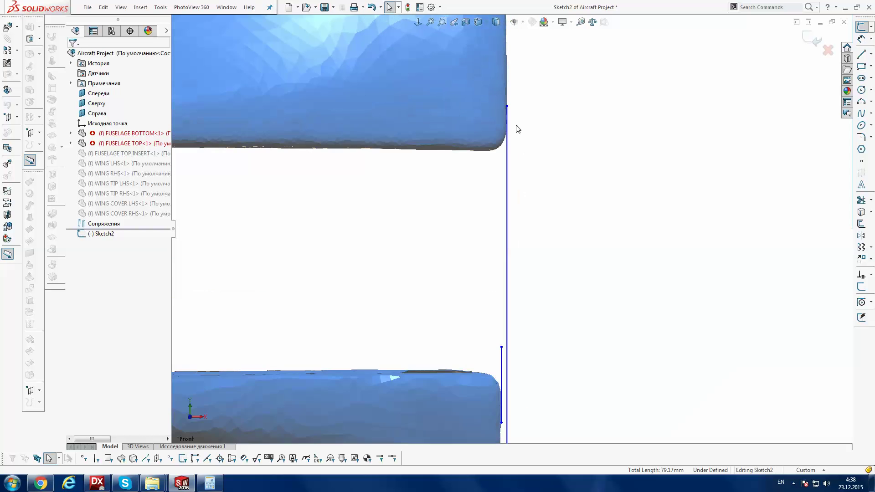
scroll(513, 121, down, 1)
scroll(511, 121, down, 2)
scroll(512, 121, down, 1)
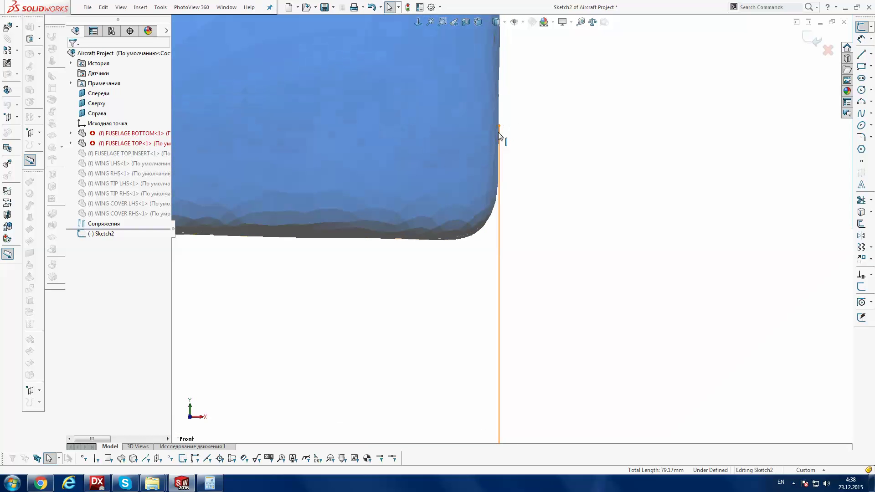
mouse_move(499, 130)
mouse_down()
mouse_move(503, 192)
mouse_move(498, 186)
mouse_up()
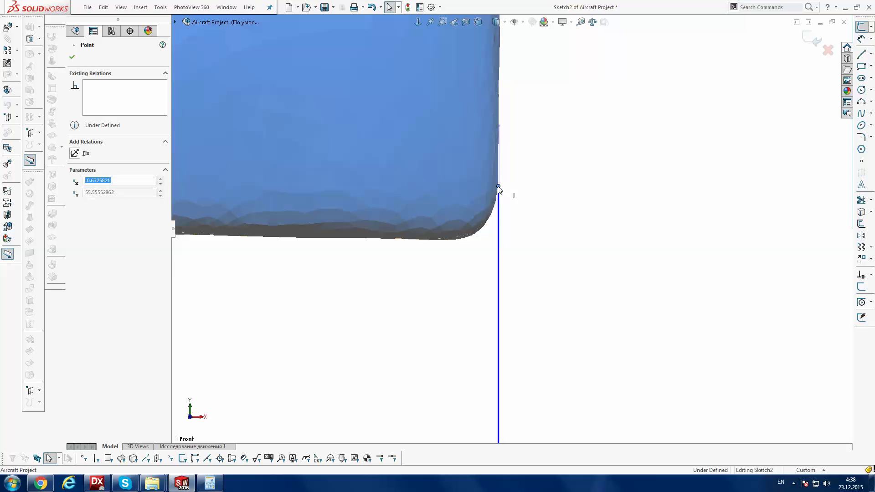
middle_drag(504, 250, 503, 365)
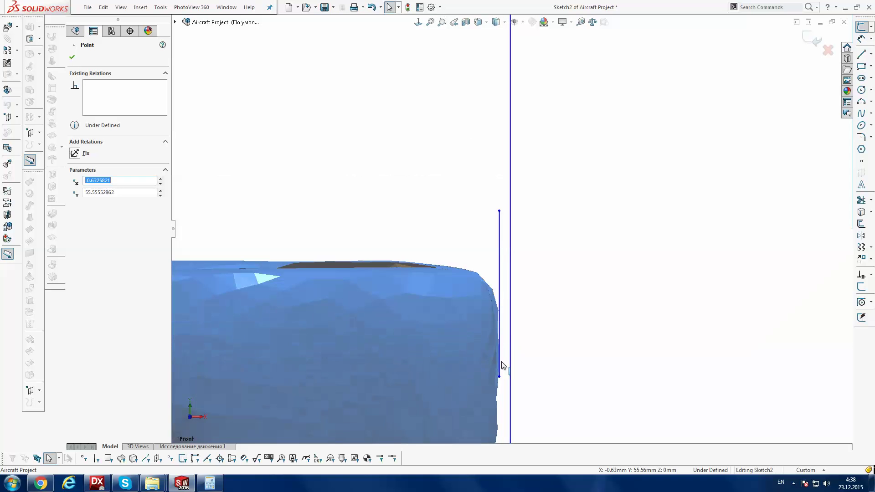
drag(504, 380, 501, 319)
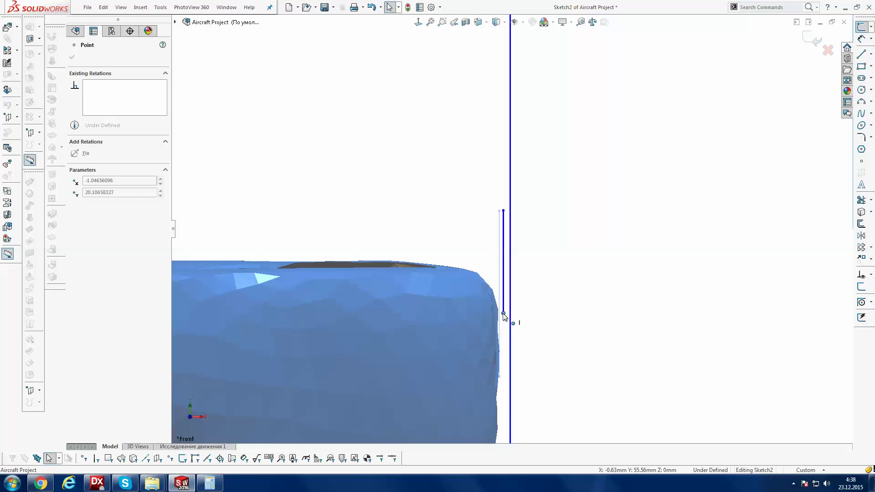
key(f)
scroll(533, 200, down, 2)
key(Escape)
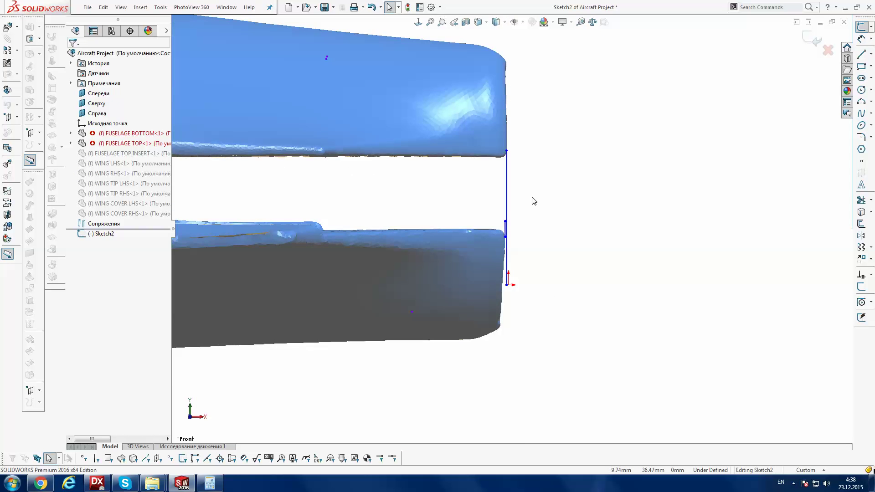
Raise the line's top endpoint toward the upper fuselage and nudge it slightly left
scroll(547, 191, down, 3)
scroll(493, 180, down, 2)
scroll(492, 183, down, 1)
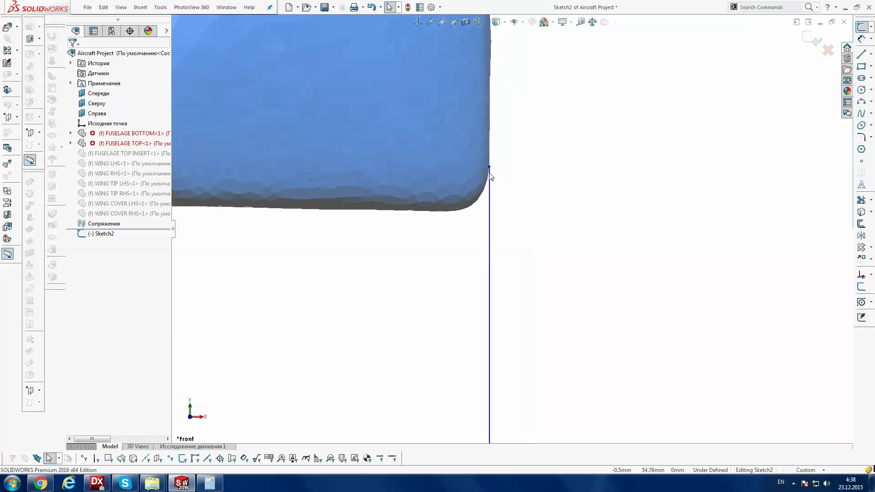
scroll(492, 184, down, 1)
scroll(490, 182, up, 1)
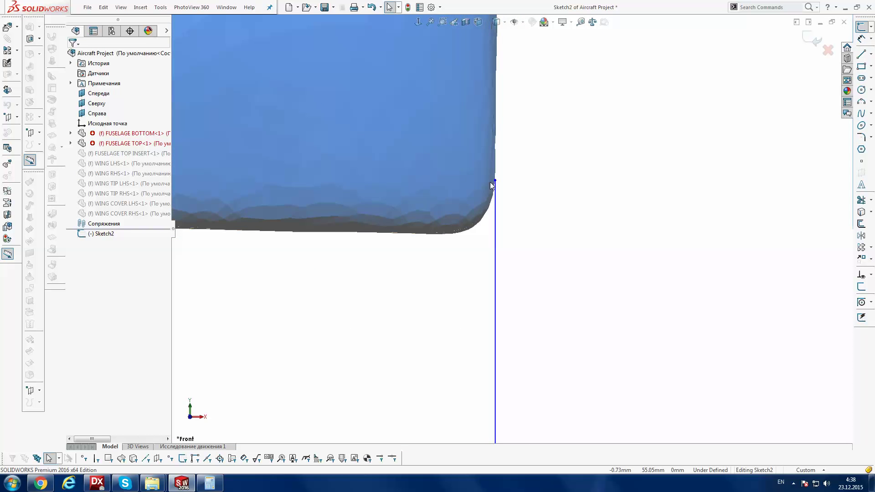
scroll(491, 182, up, 1)
scroll(497, 178, up, 1)
scroll(501, 176, up, 2)
scroll(501, 177, up, 1)
scroll(501, 177, up, 1)
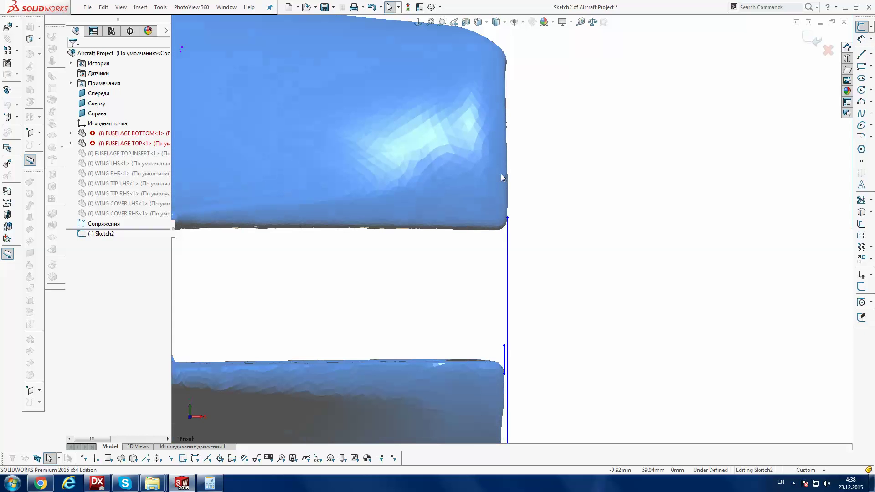
mouse_move(508, 218)
mouse_down()
mouse_move(509, 108)
mouse_move(510, 119)
mouse_up()
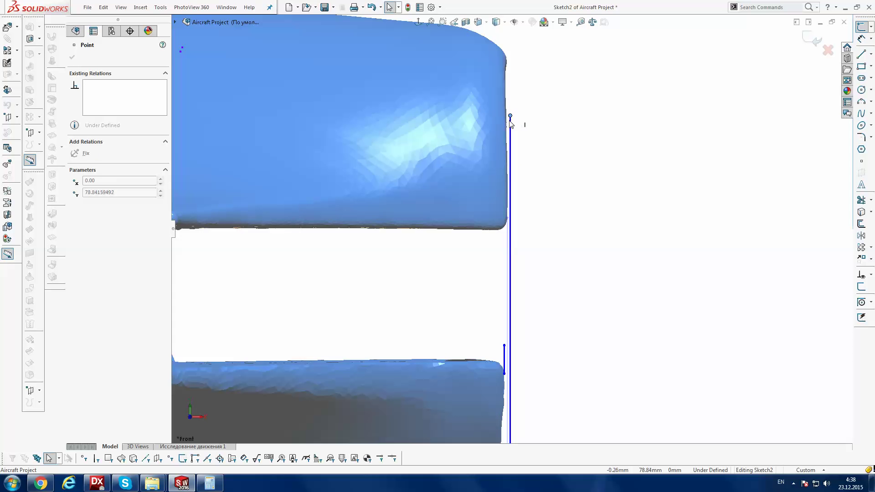
scroll(511, 119, down, 1)
scroll(511, 137, down, 1)
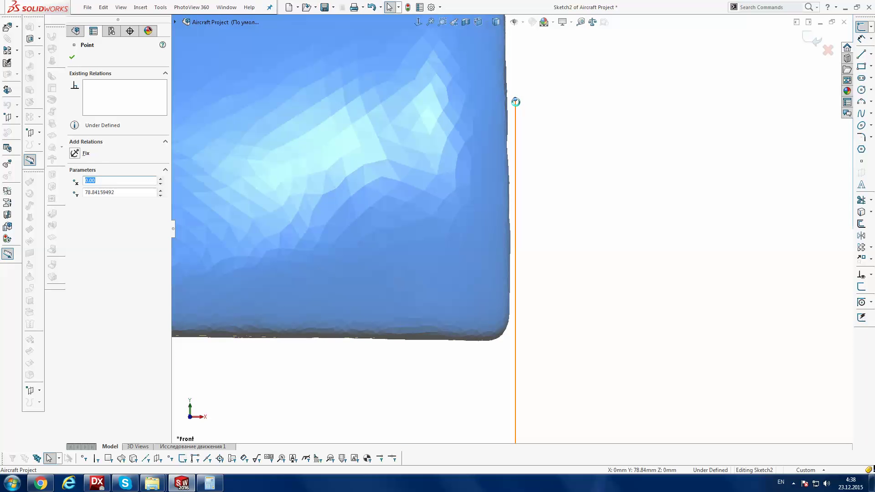
click(535, 116)
drag(515, 98, 509, 100)
Extend the line's bottom endpoint further down along the lower half's end edge
scroll(549, 289, up, 1)
scroll(549, 288, up, 1)
scroll(518, 322, up, 1)
scroll(518, 322, down, 2)
scroll(514, 315, down, 2)
scroll(508, 304, down, 2)
scroll(501, 289, down, 2)
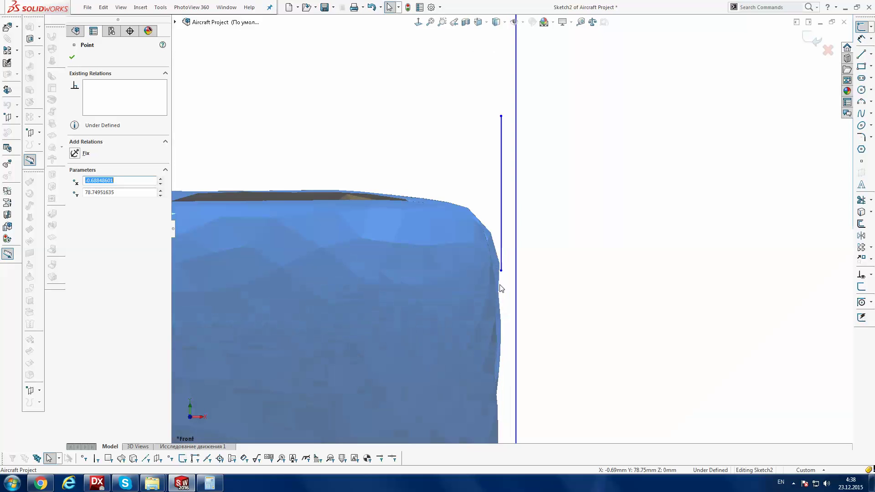
drag(501, 272, 502, 391)
key(Escape)
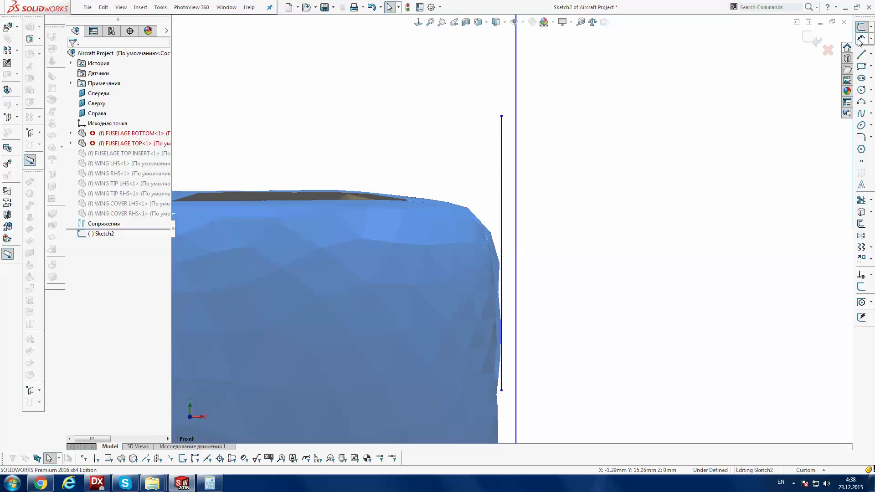
key(d)
click(502, 169)
click(516, 168)
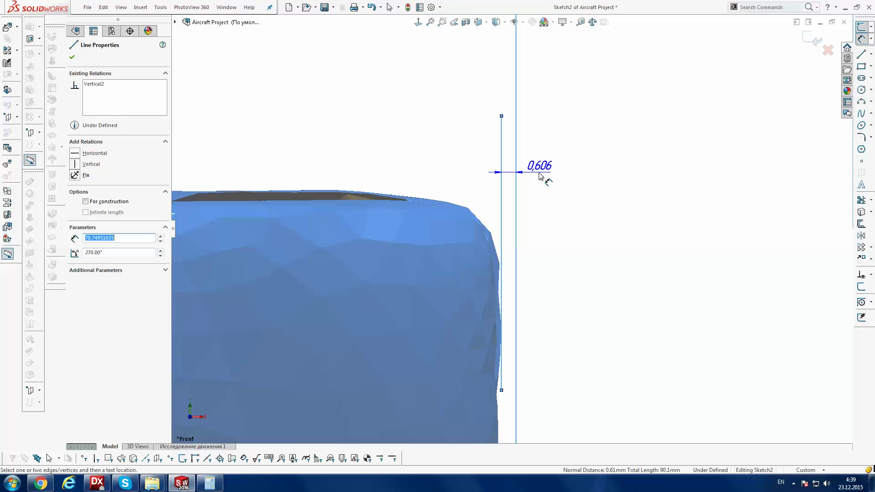
key(Escape)
key(z)
key(z)
key(z)
key(z)
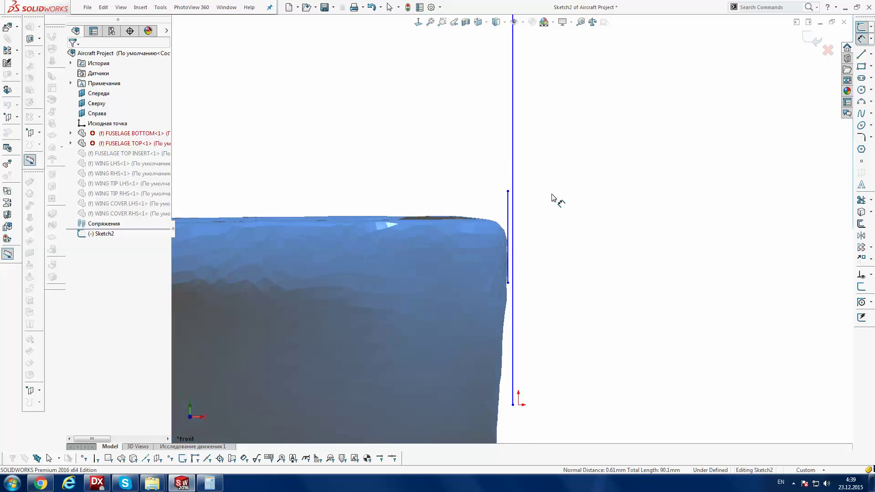
key(z)
key(z)
key(z)
key(z)
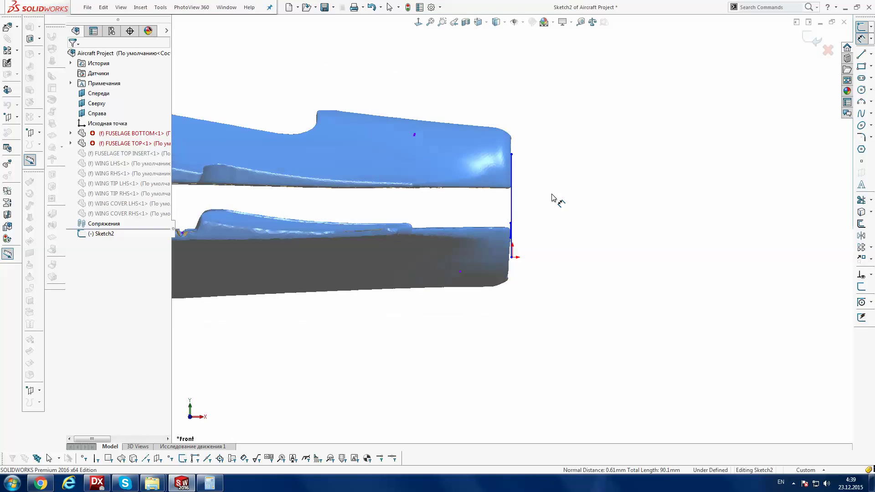
key(z)
key(z)
scroll(291, 228, down, 2)
scroll(292, 228, down, 2)
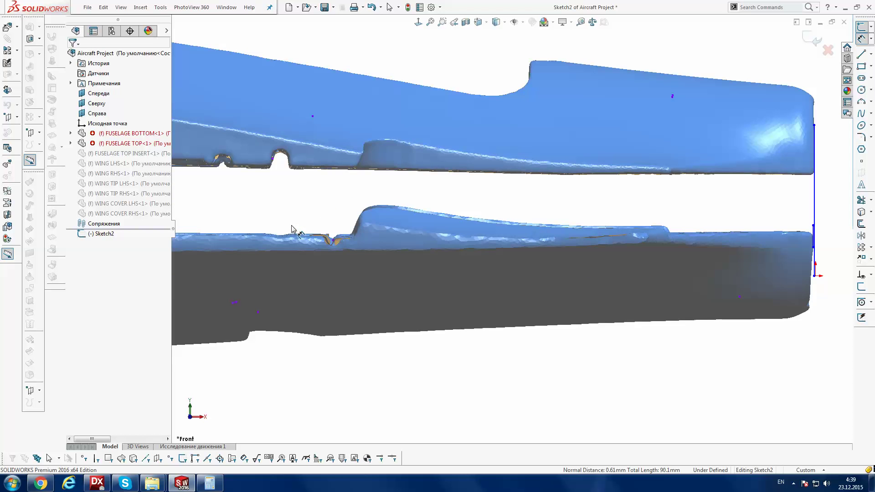
scroll(291, 227, up, 1)
scroll(291, 228, up, 1)
scroll(291, 228, up, 1)
scroll(364, 227, down, 2)
scroll(410, 230, down, 1)
scroll(422, 230, down, 1)
scroll(404, 203, down, 1)
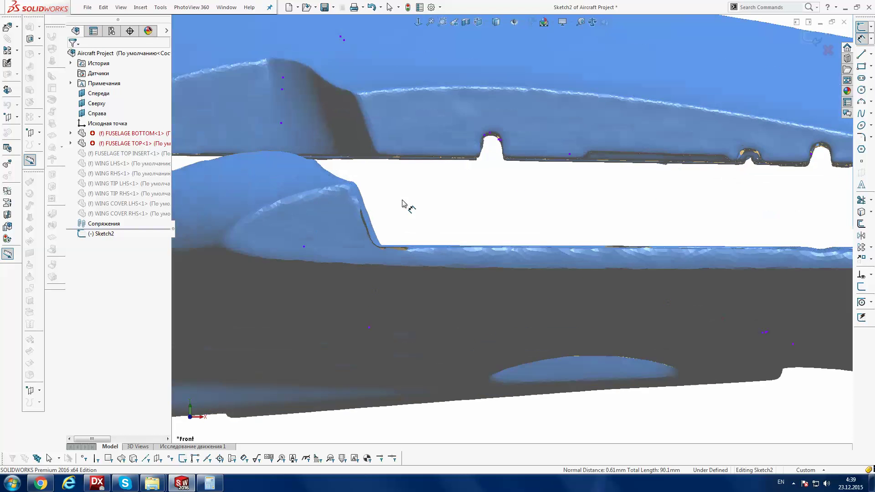
scroll(396, 202, down, 1)
scroll(396, 202, down, 1)
key(Escape)
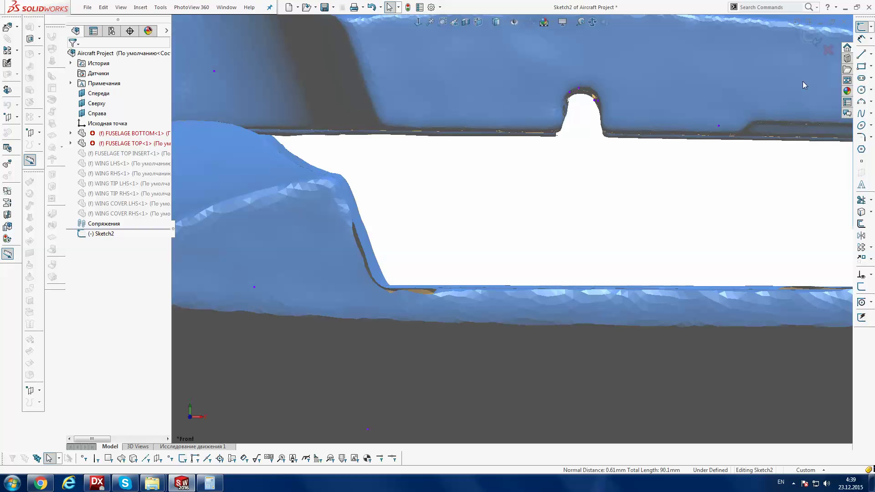
Draw a trial 39.3 mm vertical line across the gap between fuselage halves, then delete it
click(861, 54)
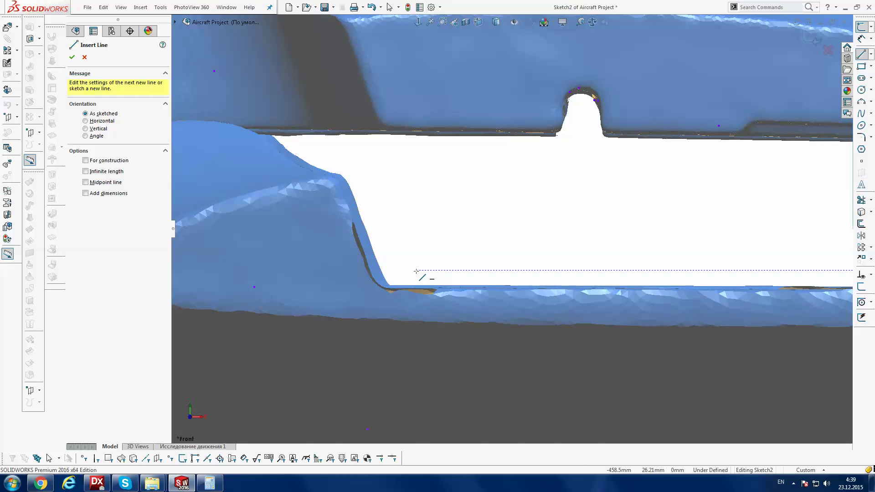
scroll(417, 269, down, 1)
scroll(416, 266, down, 1)
scroll(416, 263, up, 1)
scroll(416, 261, up, 2)
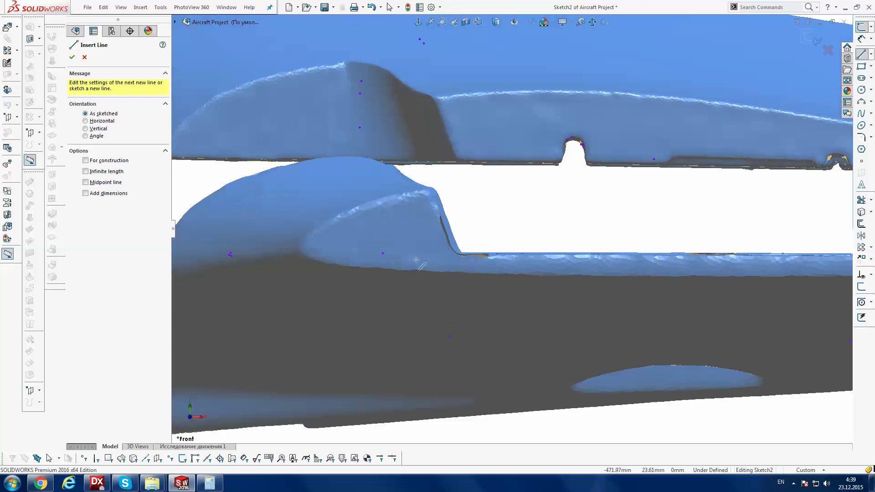
scroll(416, 258, up, 3)
scroll(365, 250, down, 1)
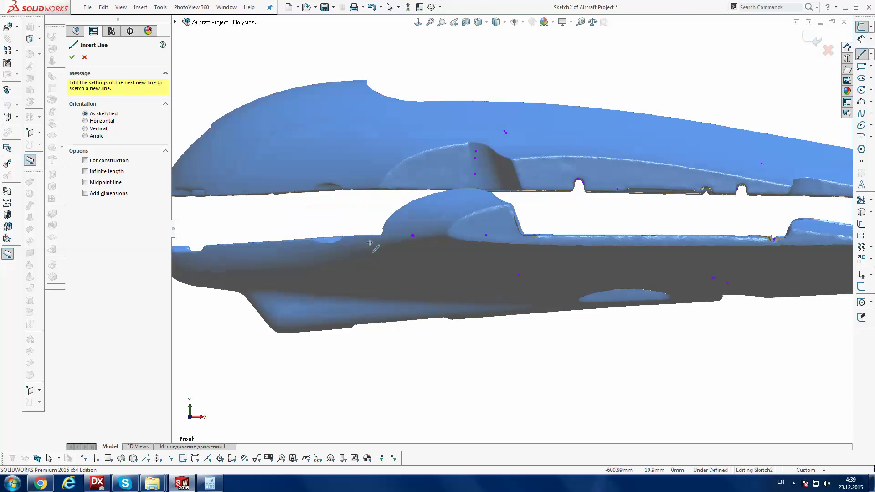
scroll(388, 217, down, 2)
scroll(392, 216, down, 1)
scroll(406, 212, down, 1)
scroll(419, 208, down, 1)
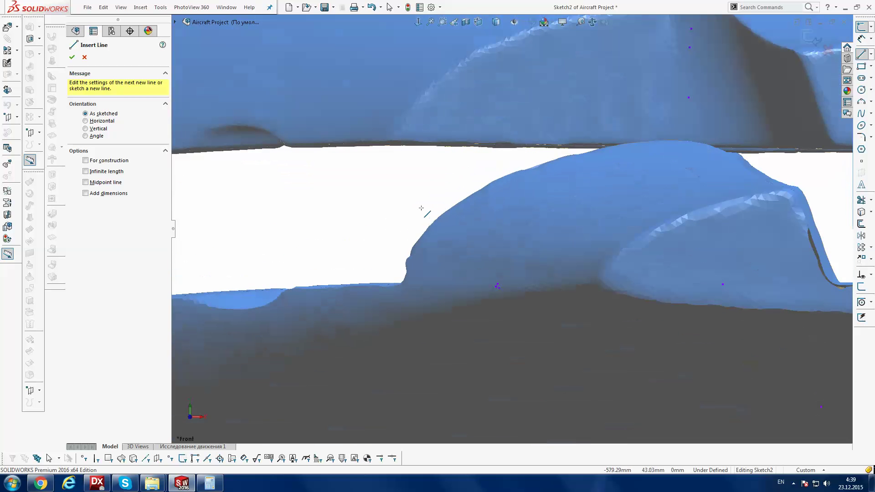
click(400, 284)
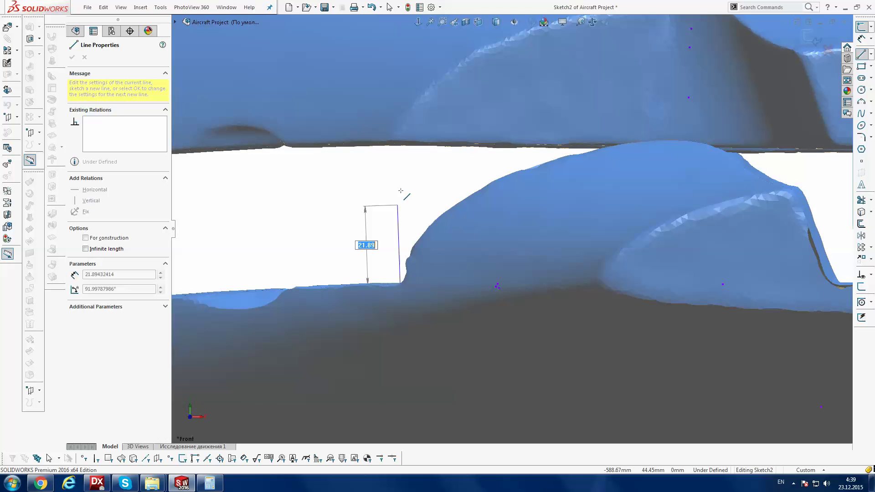
click(400, 131)
key(Escape)
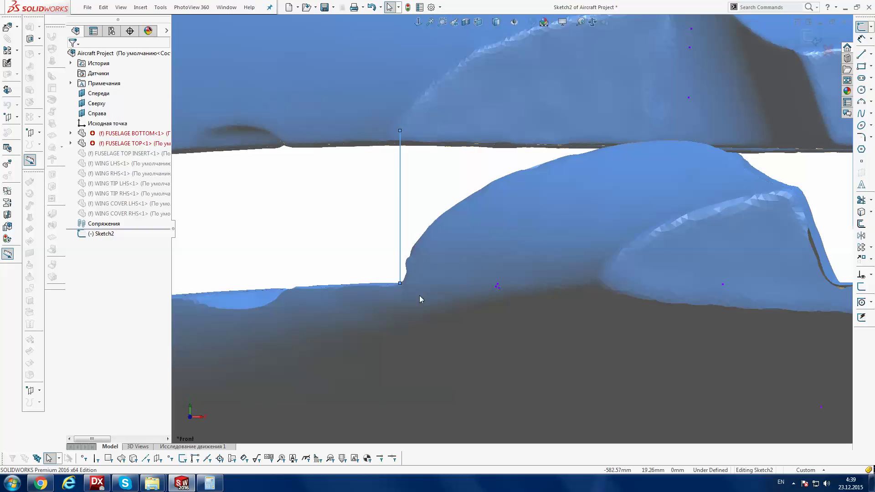
click(400, 199)
key(Delete)
Draw a vertical line at the nose end, down from the upper fuselage's bottom edge
scroll(405, 233, up, 2)
scroll(406, 233, up, 2)
scroll(406, 234, up, 1)
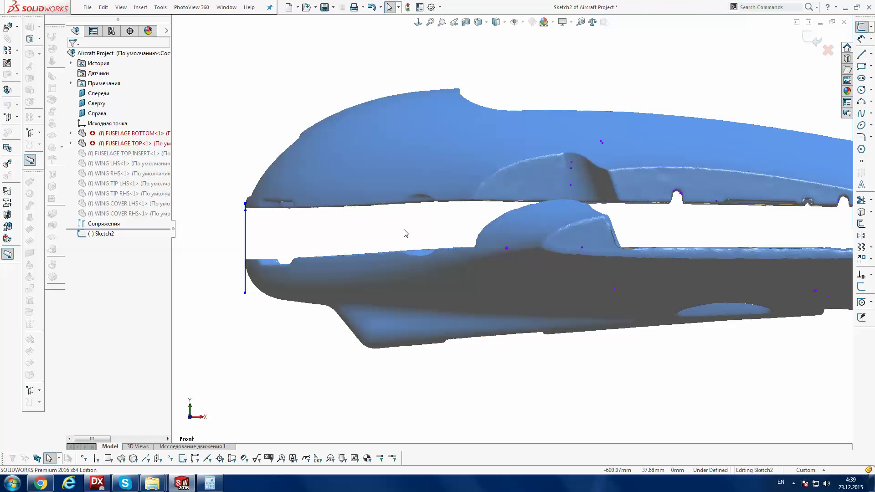
scroll(294, 207, down, 1)
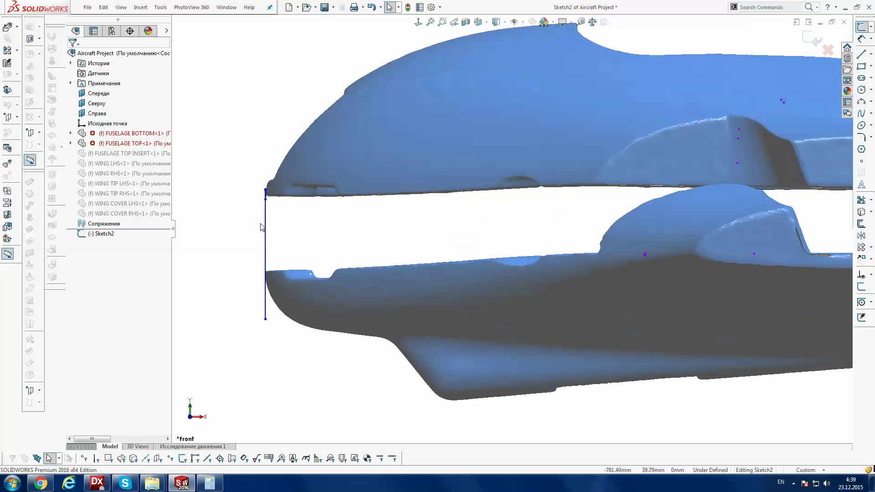
scroll(294, 207, down, 2)
scroll(294, 207, down, 2)
scroll(335, 195, down, 2)
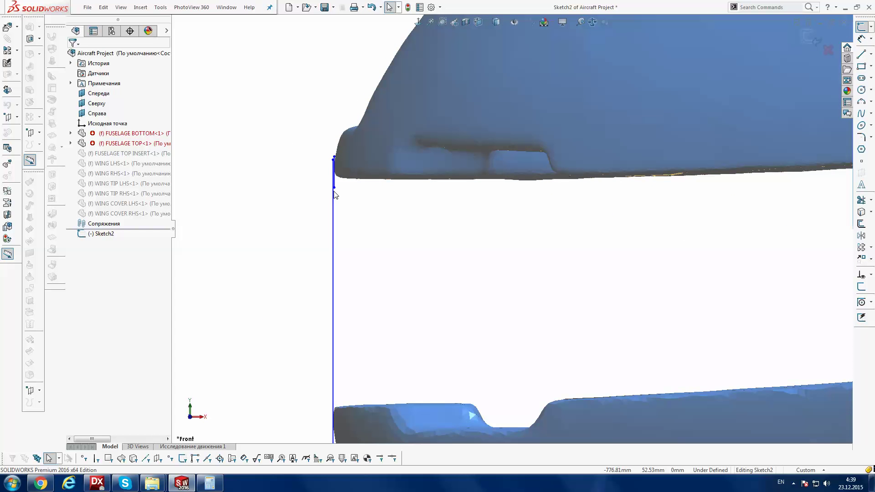
click(861, 53)
scroll(395, 188, down, 1)
scroll(399, 189, down, 1)
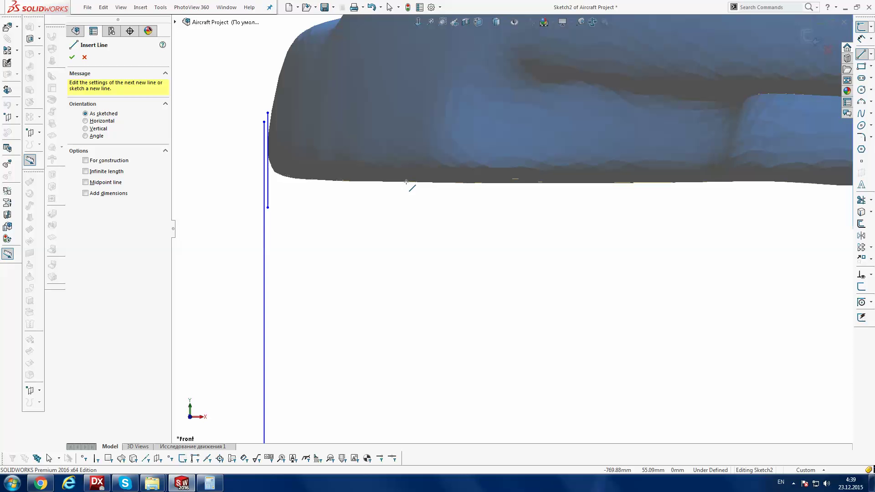
scroll(412, 188, down, 1)
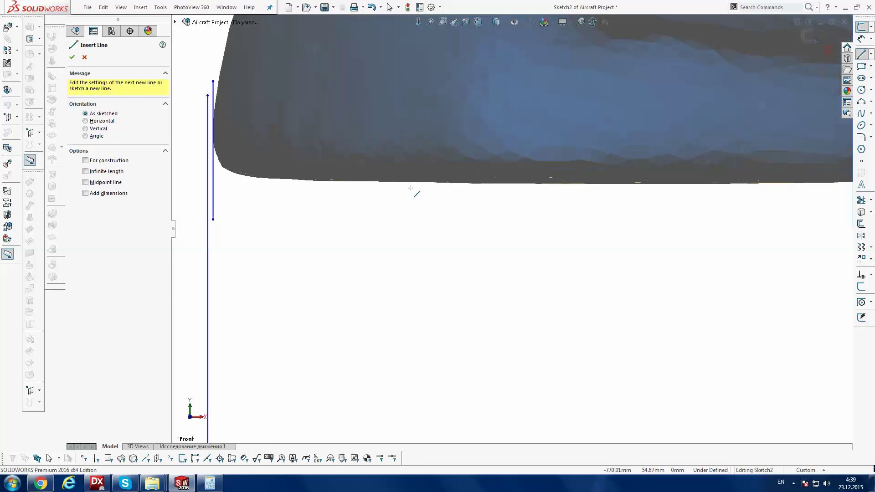
drag(402, 184, 417, 332)
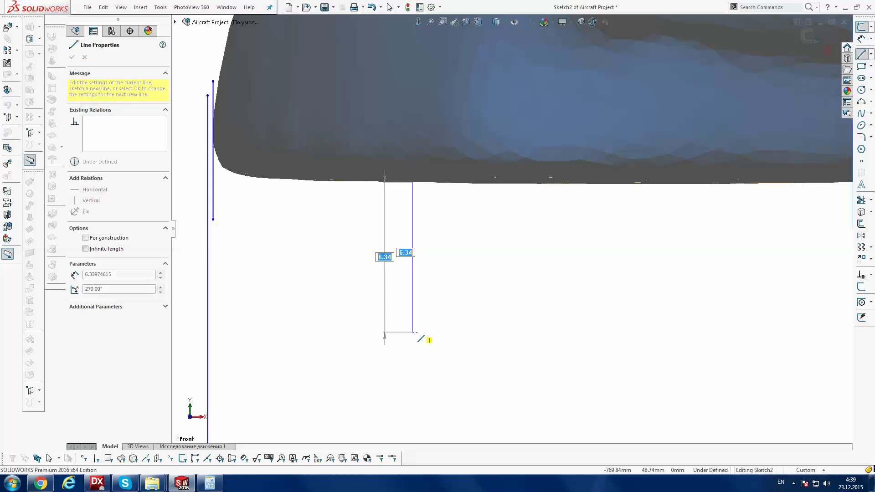
scroll(417, 332, up, 1)
scroll(437, 331, up, 1)
scroll(475, 326, up, 2)
scroll(476, 327, up, 1)
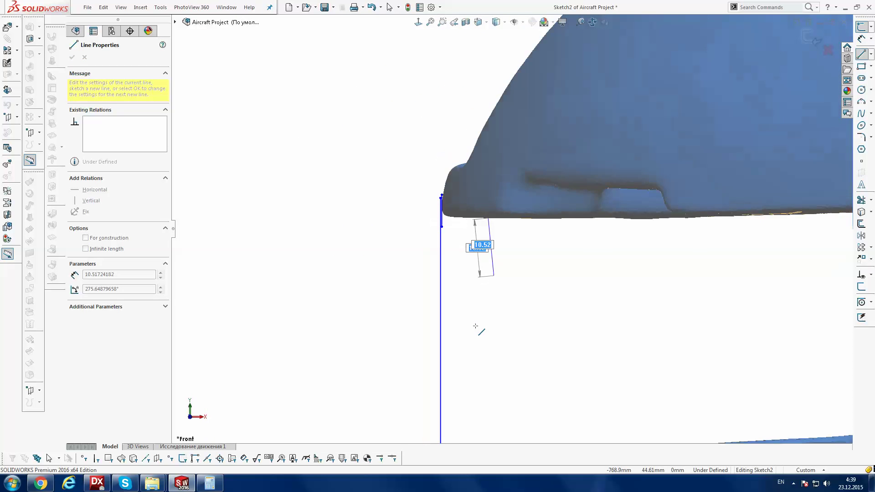
scroll(476, 328, up, 1)
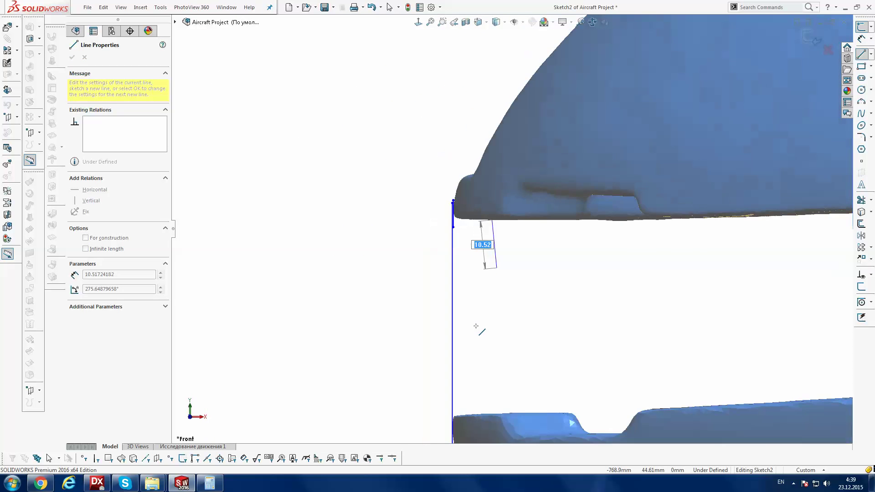
click(492, 375)
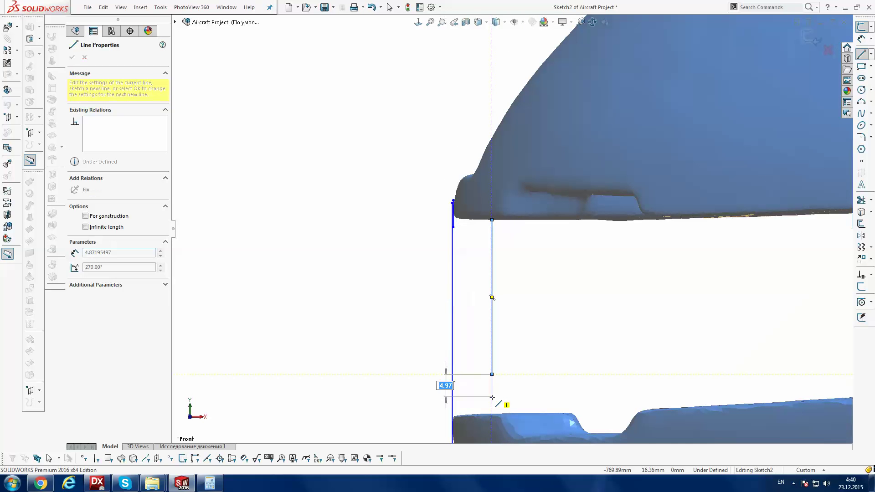
key(Escape)
Try fixing the line's top endpoint in place, then undo the Fix
scroll(492, 394, down, 2)
scroll(507, 239, down, 2)
scroll(507, 239, up, 1)
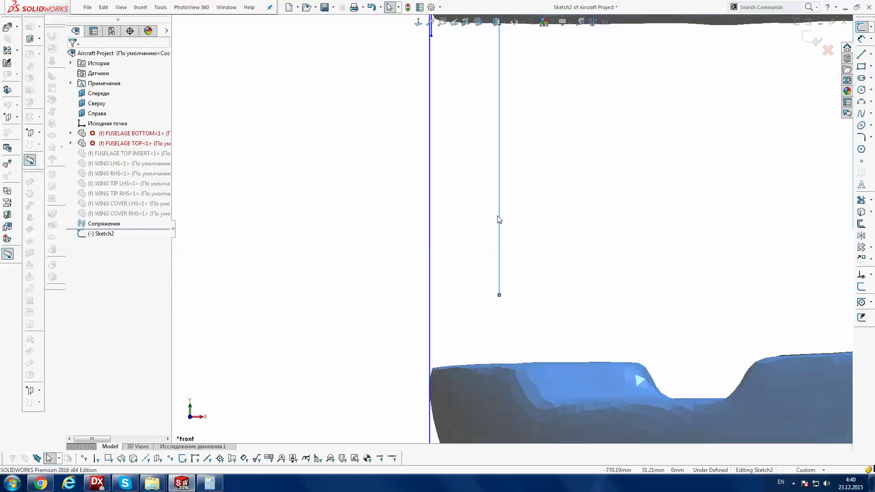
scroll(500, 220, up, 1)
scroll(515, 130, up, 1)
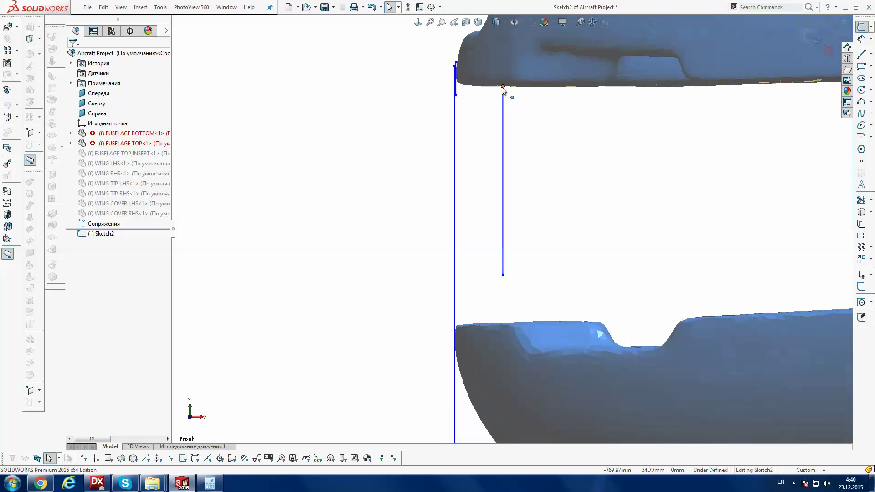
click(503, 86)
click(82, 155)
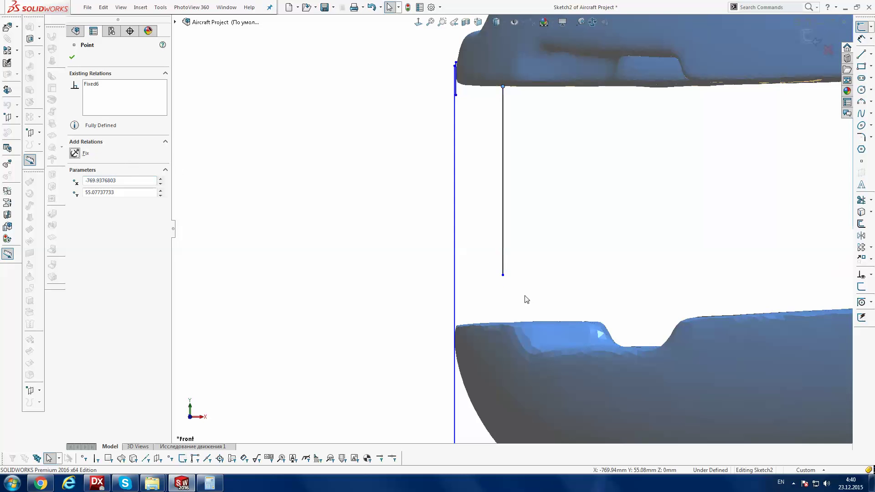
scroll(519, 297, down, 2)
scroll(492, 269, down, 2)
key(ctrl+z)
Snap the line's lower endpoint onto the lower fuselage edge, making a 42.29 mm line across the gap
drag(489, 237, 488, 333)
scroll(489, 341, down, 1)
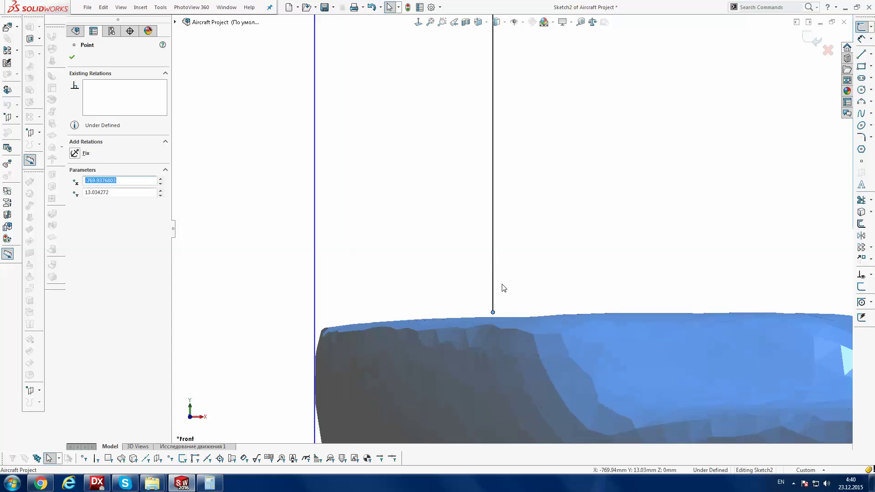
scroll(494, 314, down, 1)
scroll(496, 311, down, 2)
drag(491, 311, 493, 321)
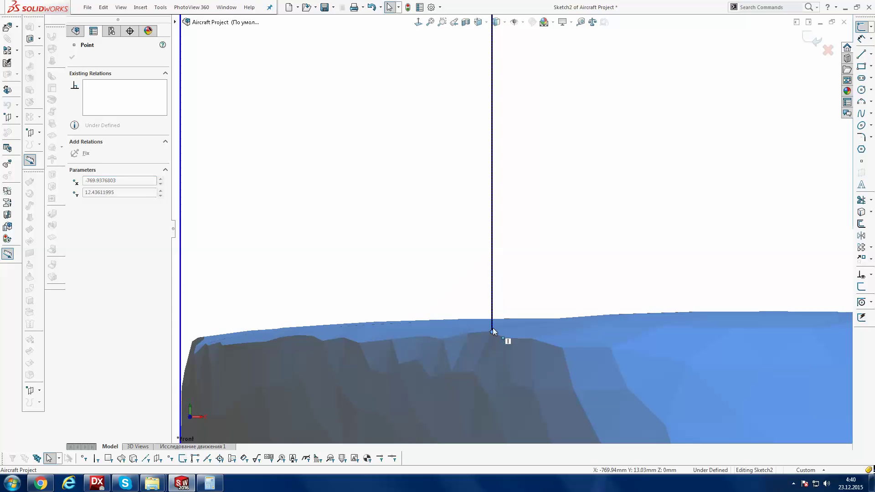
click(533, 246)
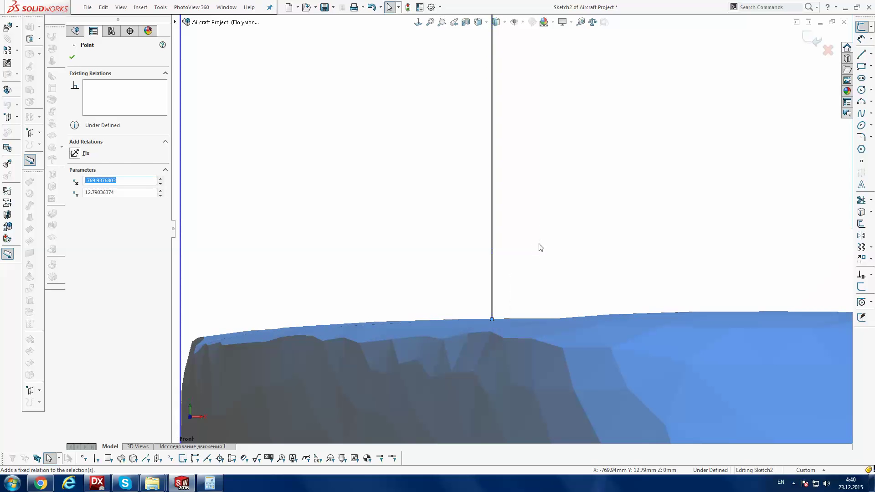
scroll(540, 254, up, 1)
scroll(690, 166, up, 1)
scroll(656, 171, up, 1)
scroll(656, 172, up, 1)
scroll(656, 174, up, 1)
scroll(657, 175, up, 2)
Try a Smart Dimension on the vertical line, then cancel it
click(862, 39)
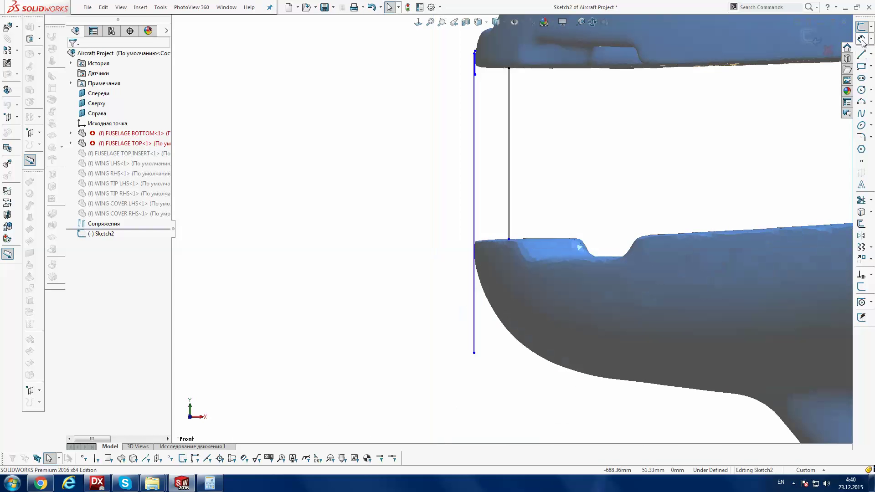
click(510, 98)
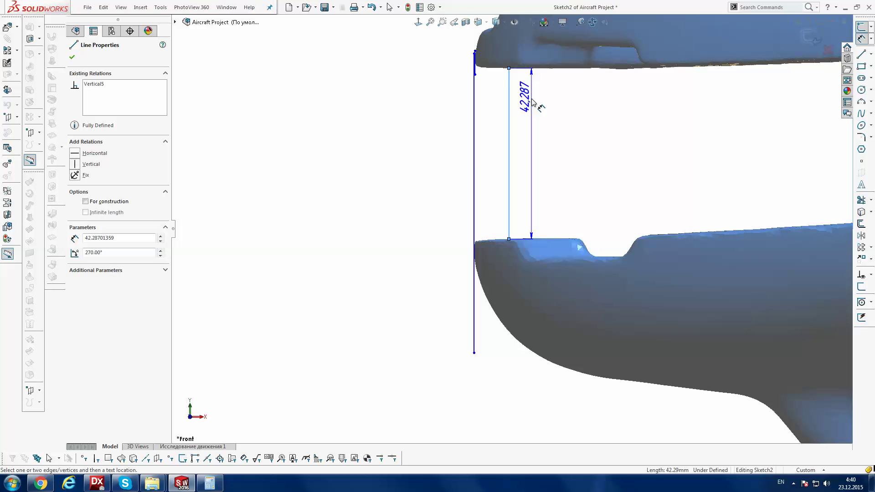
key(Escape)
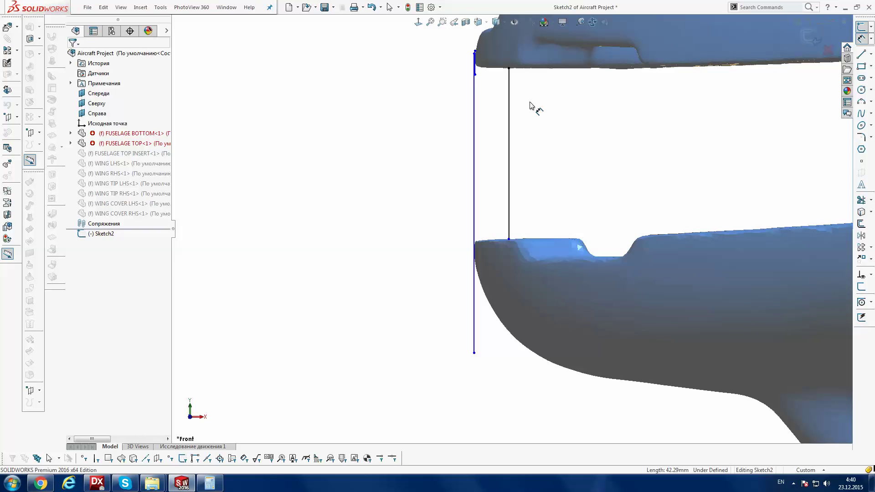
scroll(538, 91, up, 3)
scroll(543, 86, up, 2)
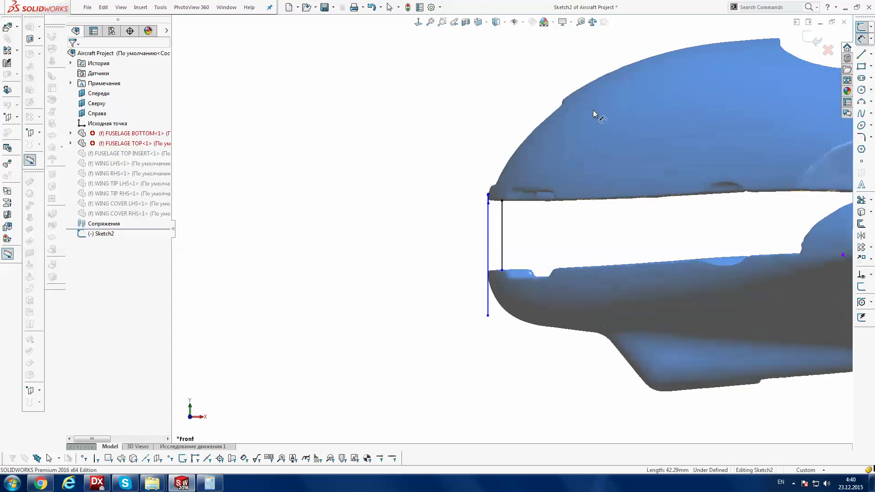
scroll(592, 110, up, 3)
scroll(813, 169, down, 3)
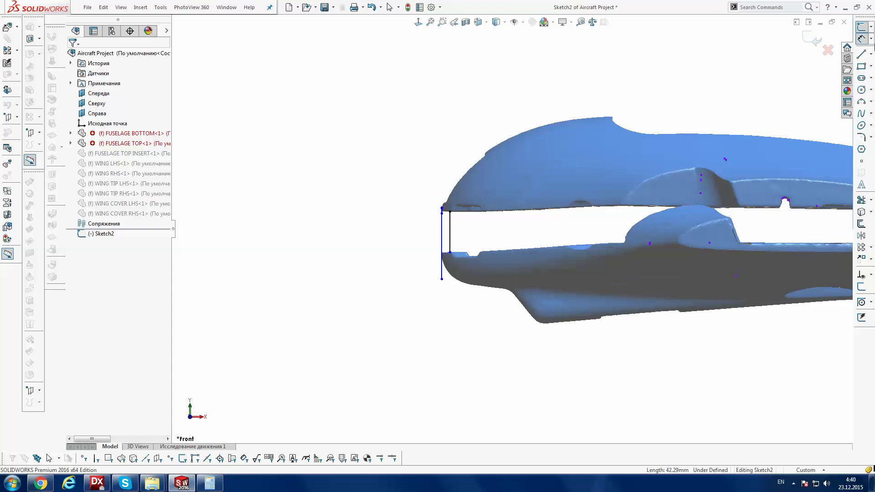
click(861, 54)
Draw a vertical line across the gap between fuselage halves near the right end
scroll(767, 186, up, 2)
scroll(767, 186, up, 2)
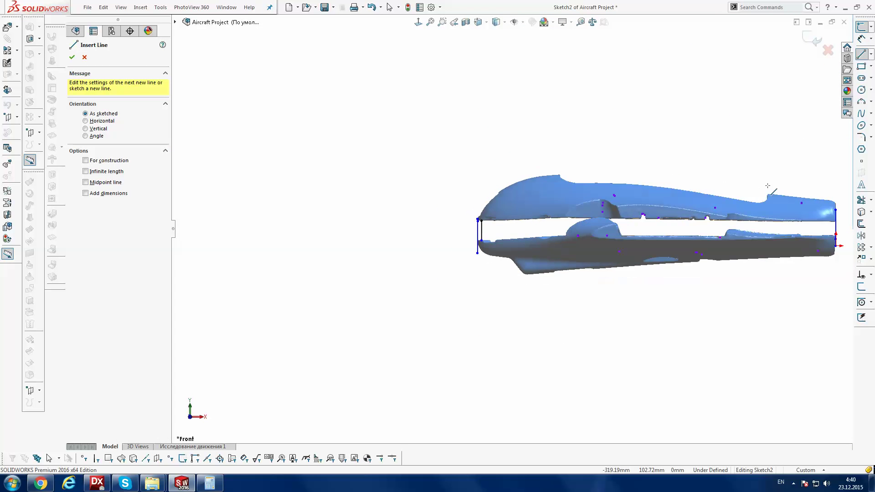
scroll(768, 185, down, 1)
scroll(729, 195, down, 2)
scroll(694, 207, down, 2)
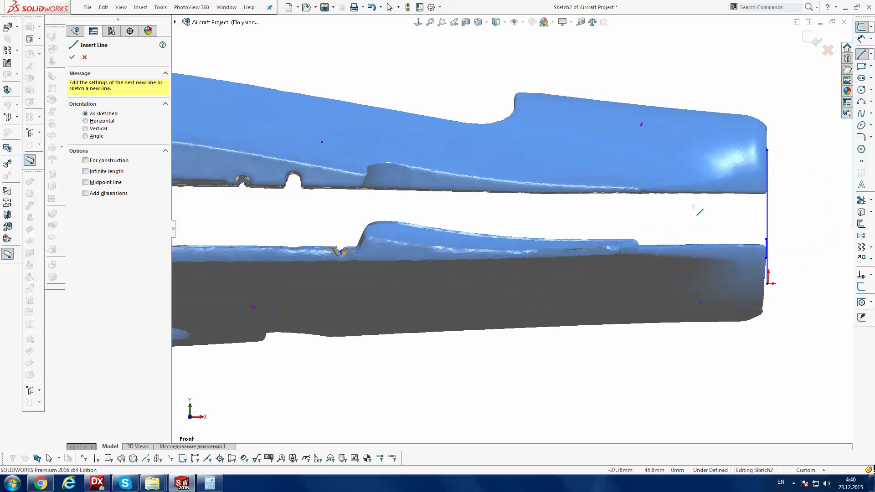
scroll(693, 206, down, 1)
click(699, 193)
click(699, 251)
key(Escape)
Move the line's top endpoint onto the upper fuselage edge
scroll(701, 216, down, 1)
scroll(700, 216, down, 2)
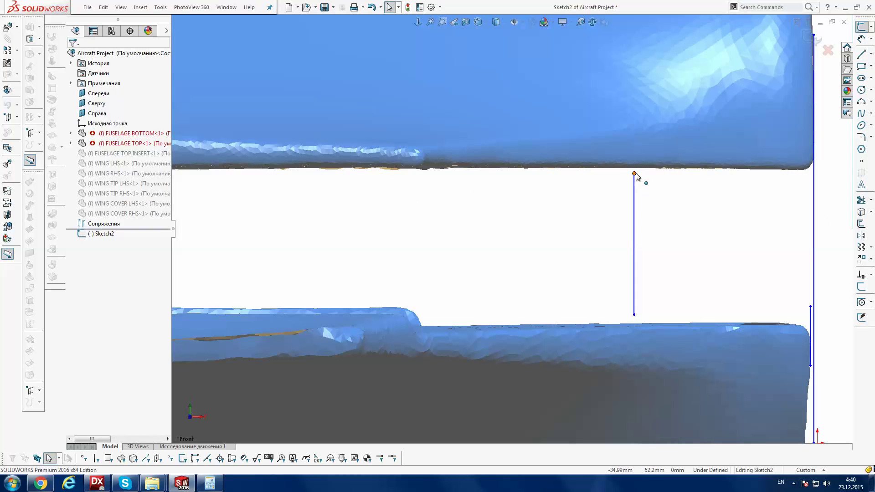
click(640, 178)
drag(640, 178, 638, 171)
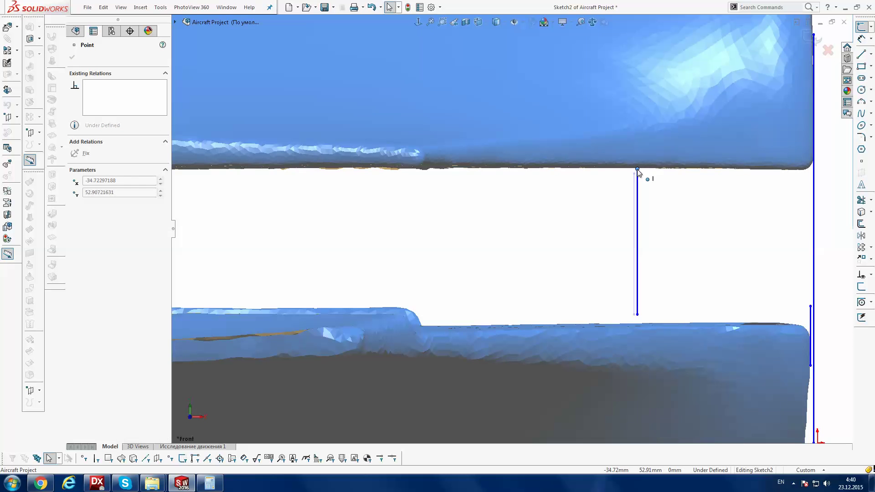
drag(637, 171, 605, 185)
scroll(635, 174, down, 3)
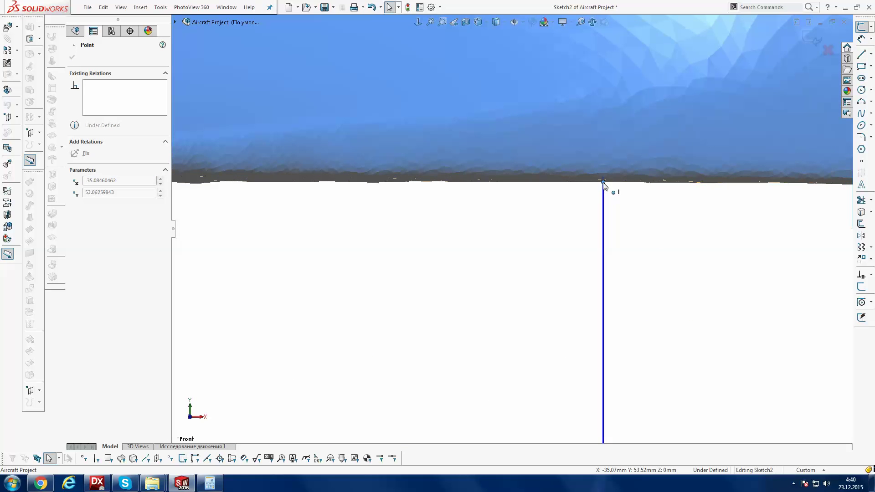
click(653, 215)
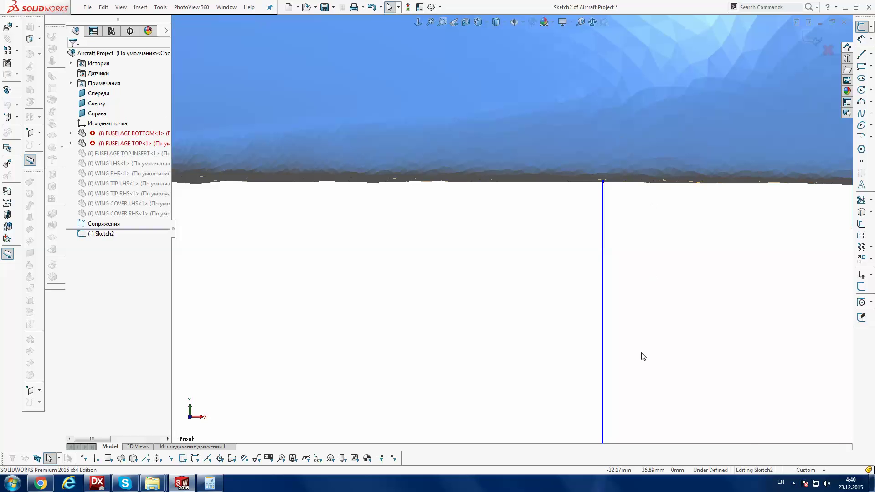
Fix the top endpoint and stretch the lower endpoint down onto the lower body edge
scroll(651, 319, up, 2)
scroll(554, 352, down, 2)
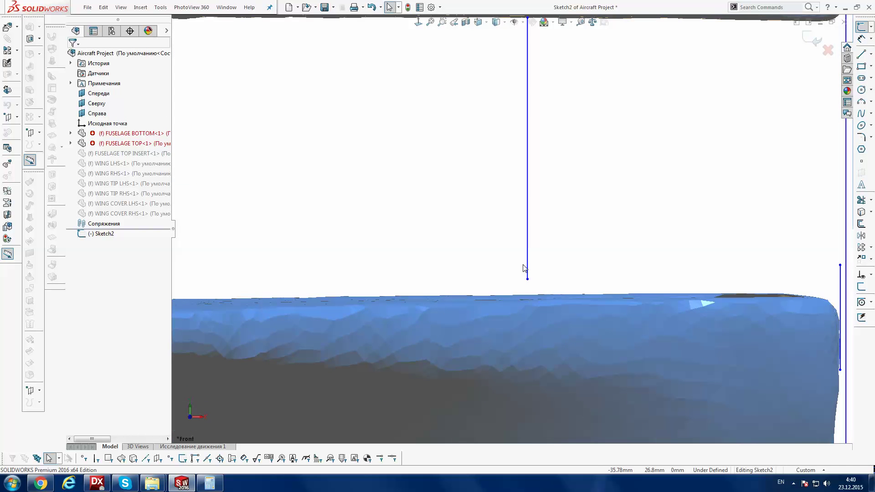
scroll(551, 49, up, 2)
scroll(526, 97, up, 1)
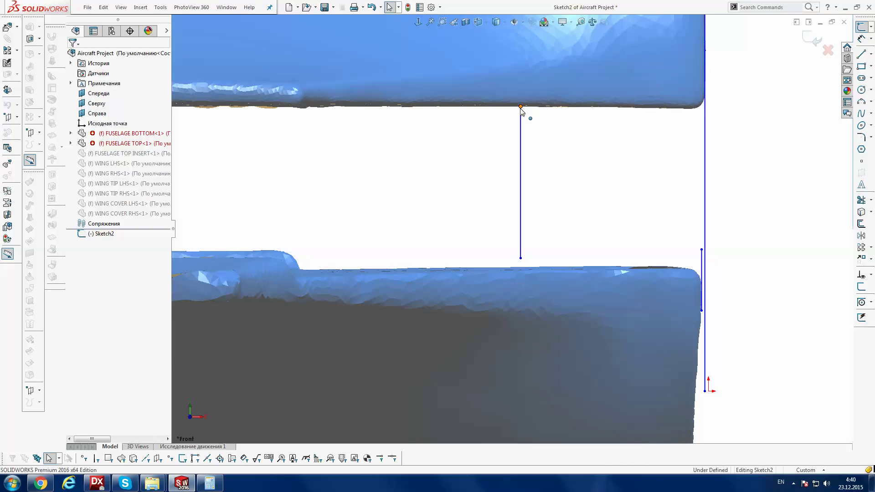
click(520, 107)
click(74, 154)
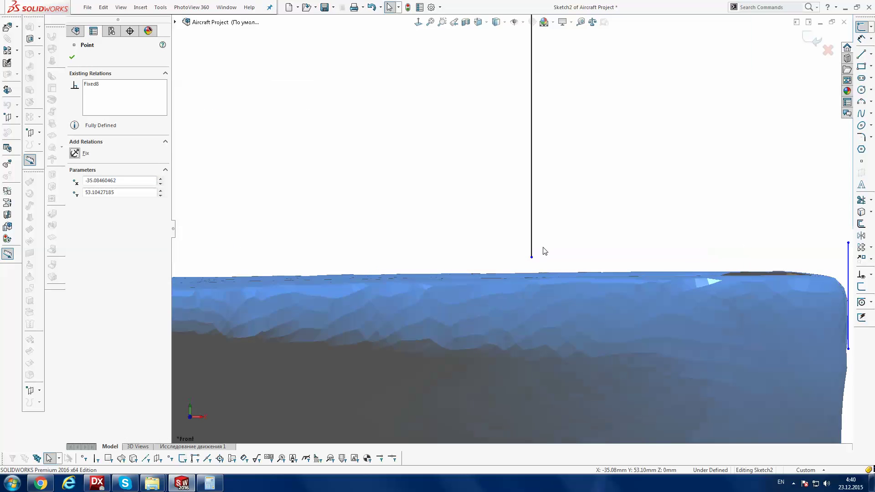
scroll(542, 250, down, 2)
scroll(537, 254, down, 1)
drag(519, 259, 519, 285)
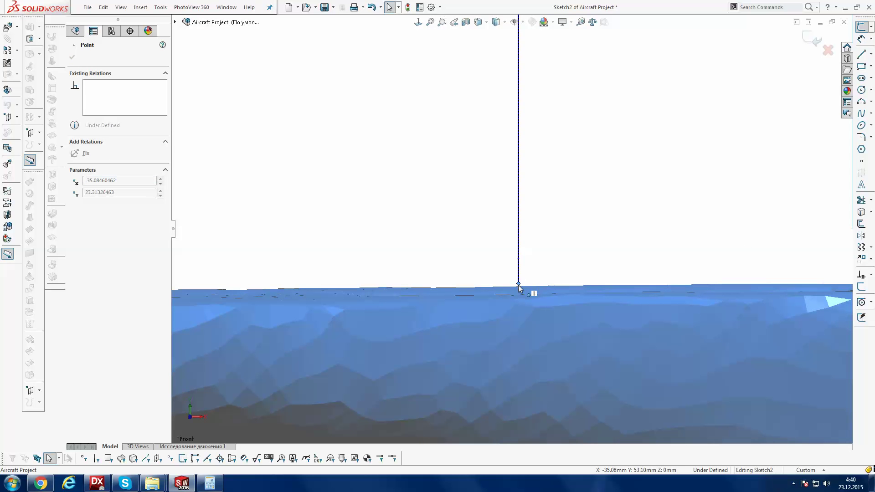
click(590, 127)
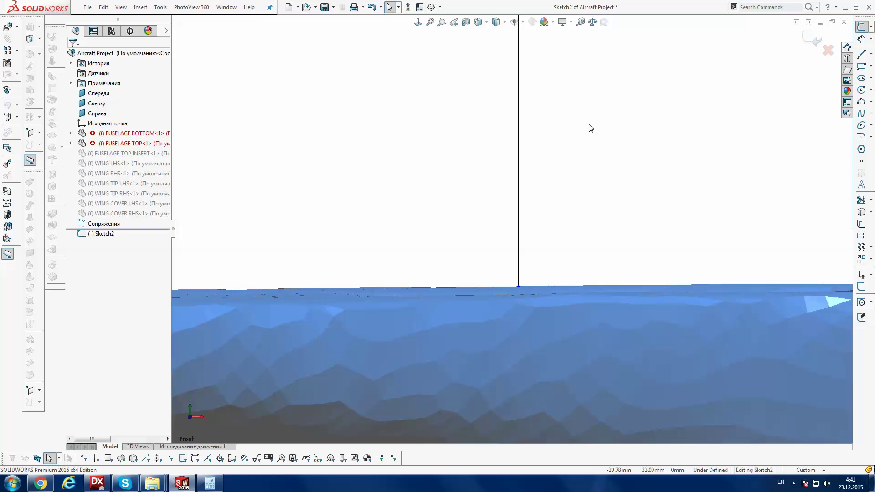
Dimension the vertical line's length as 29.930 mm
scroll(589, 128, up, 1)
scroll(590, 128, up, 1)
scroll(589, 127, up, 1)
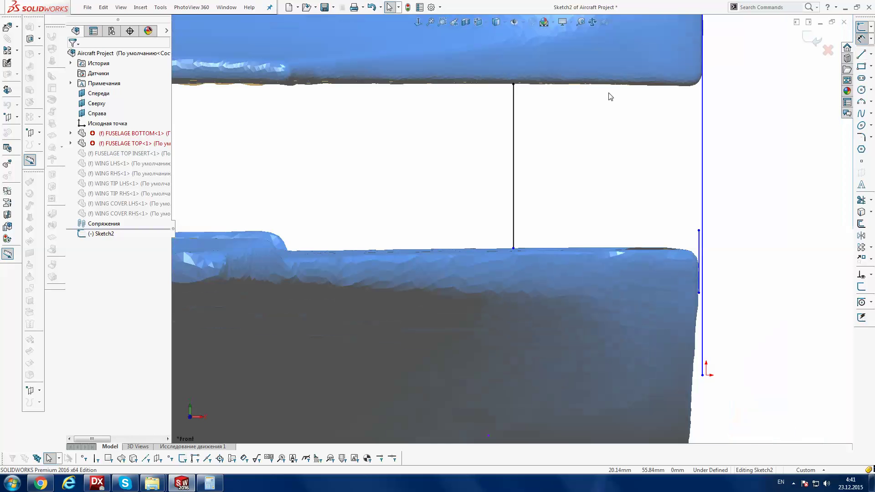
click(518, 126)
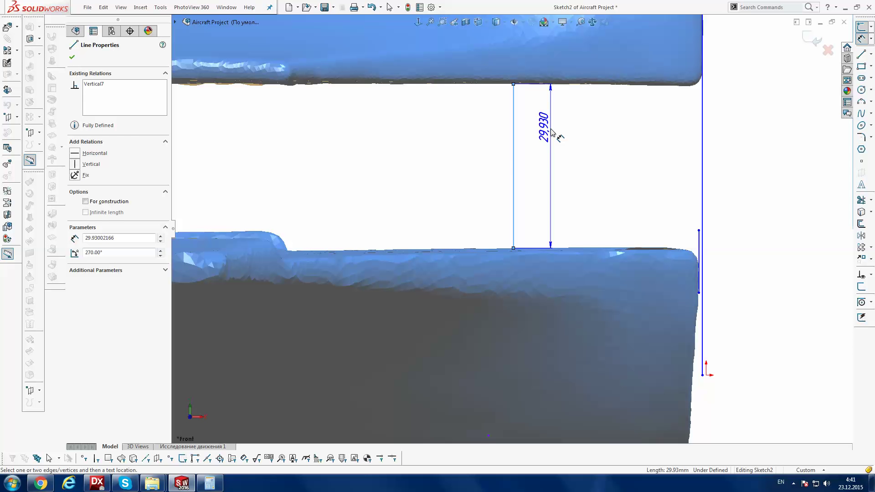
click(551, 131)
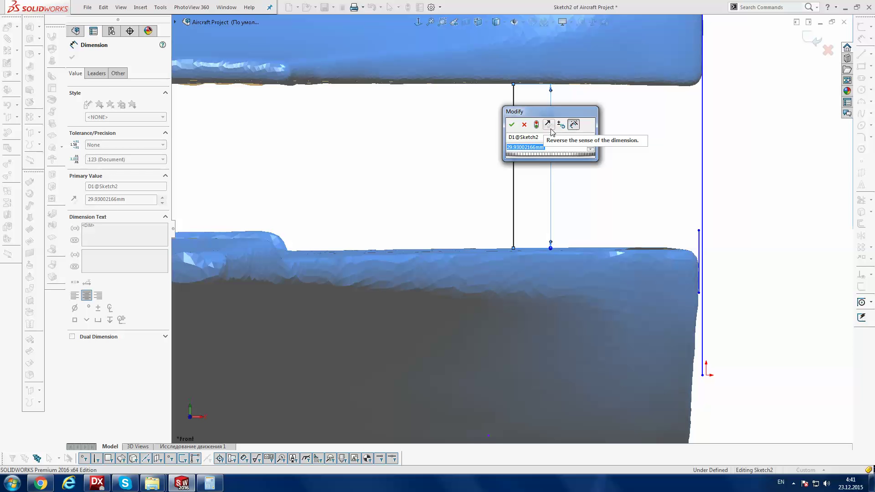
key(Return)
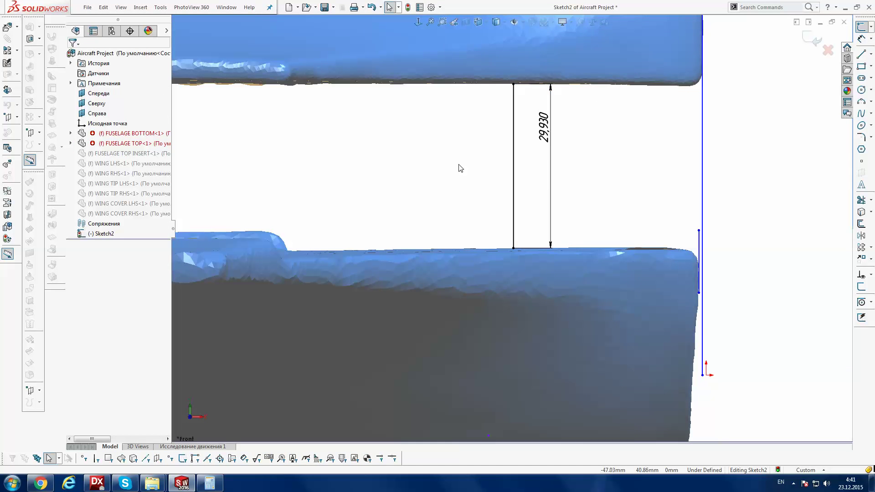
Zoom out over the fuselage and both reference lines, then open FUSELAGE TOP<1>'s context menu
scroll(460, 168, up, 2)
scroll(458, 168, up, 1)
scroll(458, 168, up, 2)
scroll(458, 168, up, 1)
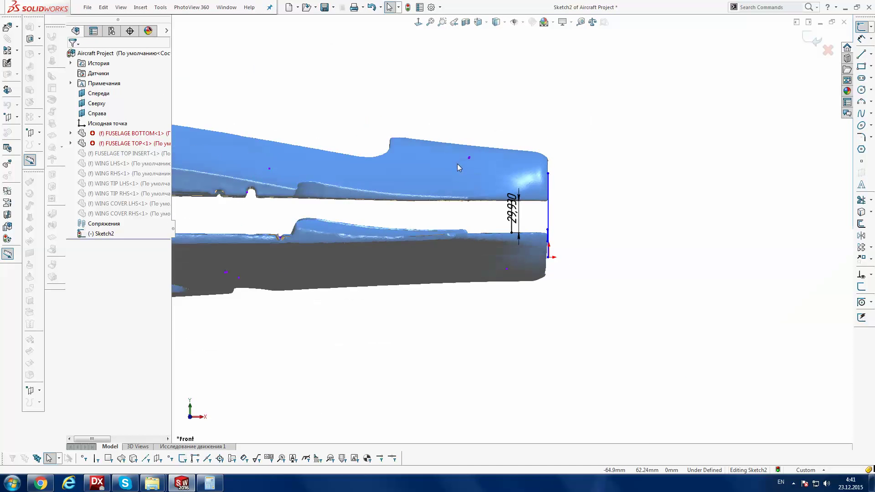
scroll(459, 168, up, 1)
scroll(458, 166, up, 1)
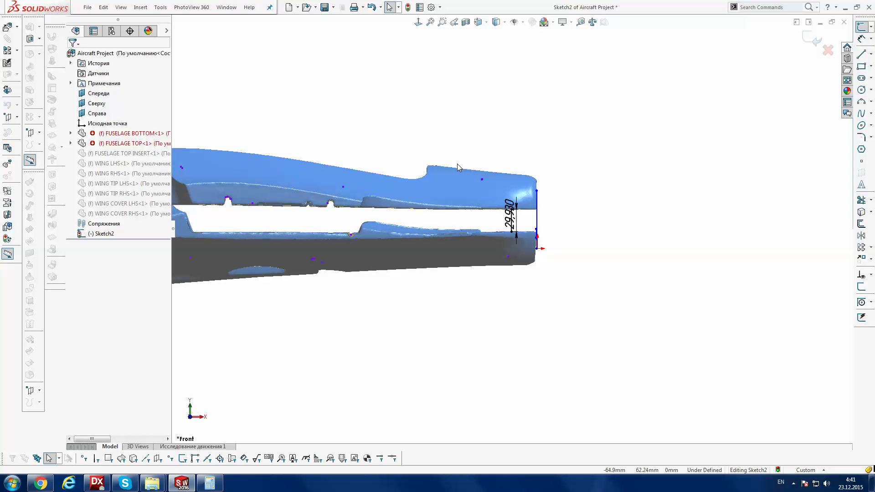
scroll(458, 164, up, 1)
scroll(323, 188, up, 2)
scroll(319, 202, down, 1)
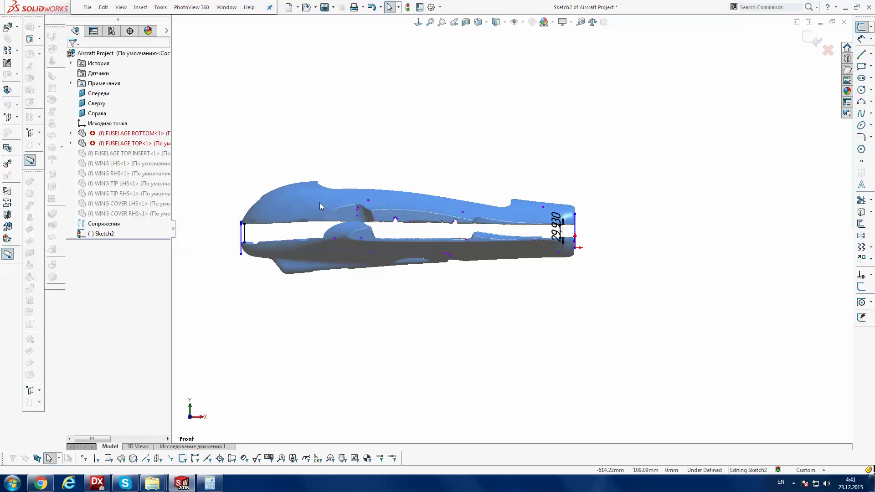
scroll(319, 202, down, 1)
scroll(324, 198, down, 2)
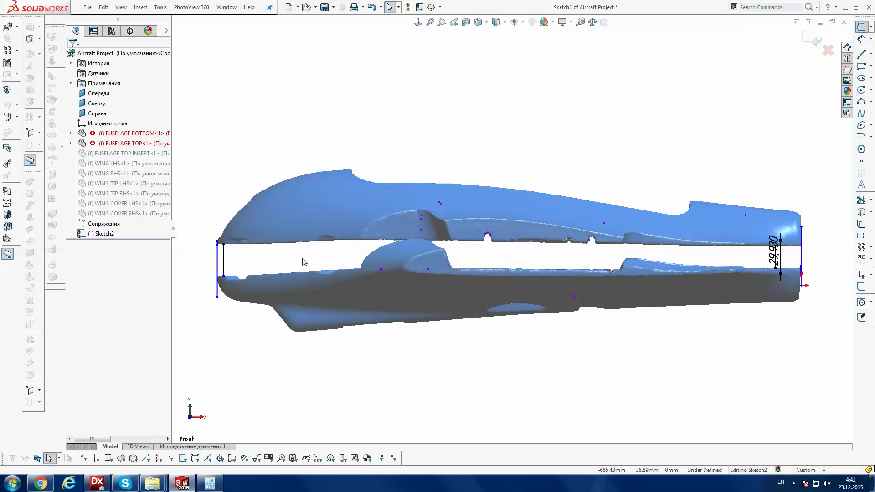
scroll(204, 258, down, 2)
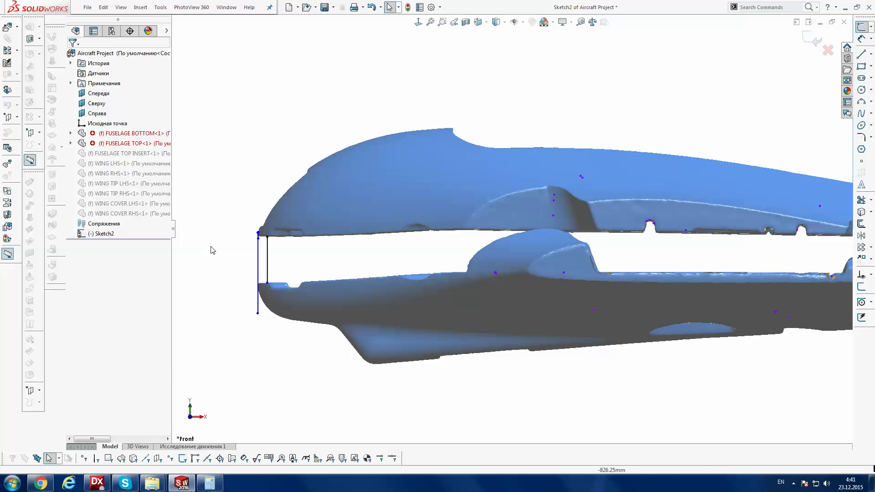
right_click(109, 143)
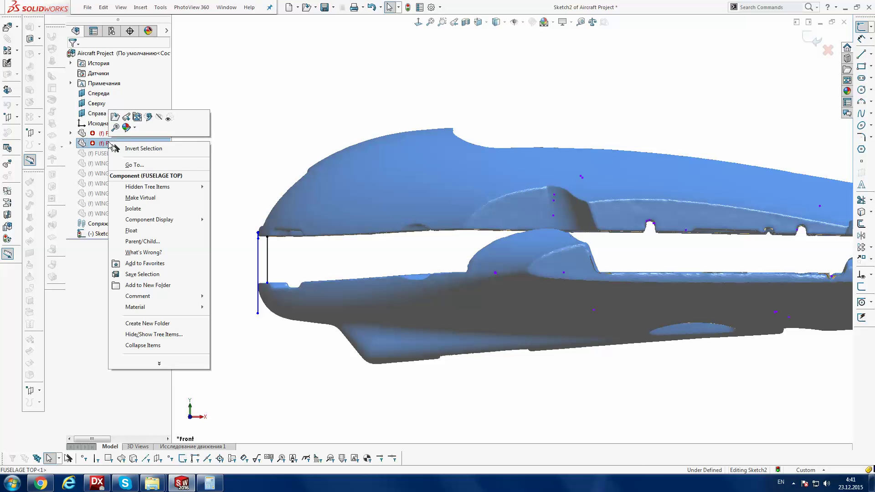
Edit FUSELAGE TOP as a standalone part and set its display style to Shaded
click(115, 128)
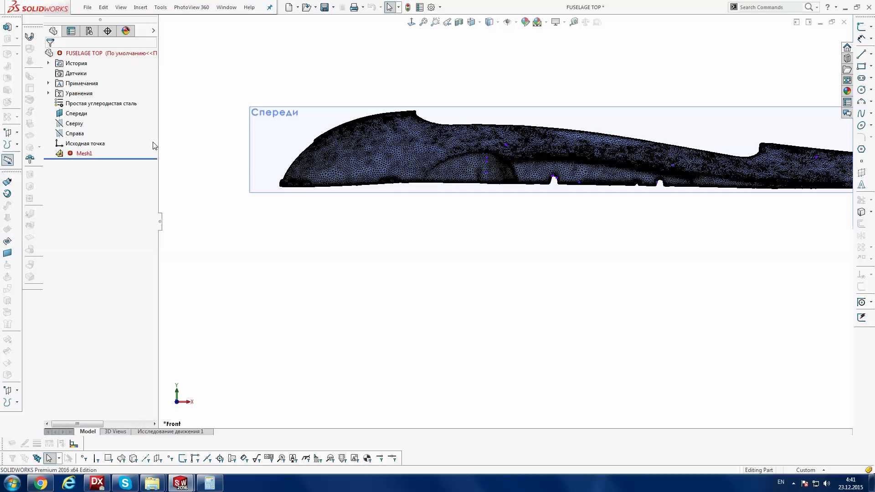
click(497, 22)
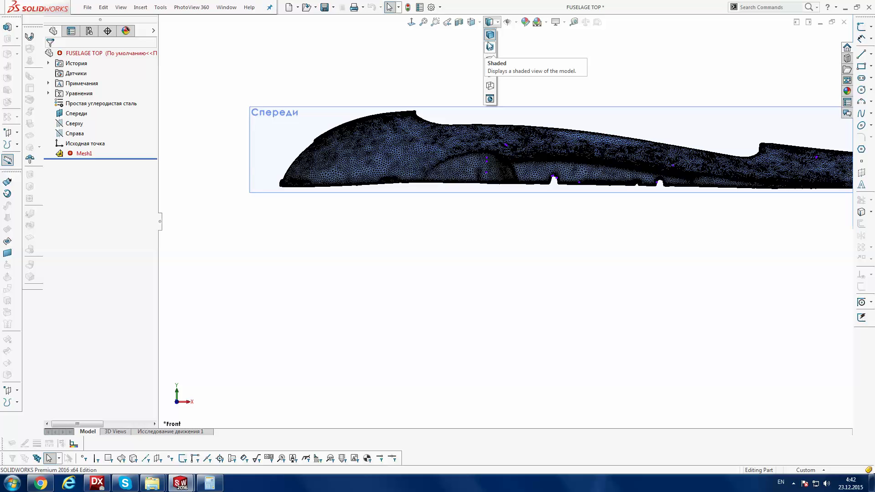
click(489, 46)
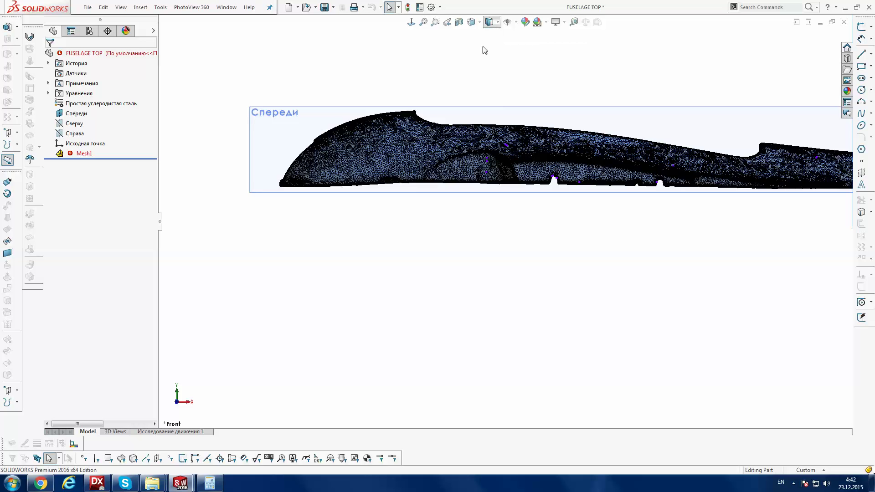
Start a line sketch on the Спереди (front) plane
click(74, 115)
click(870, 54)
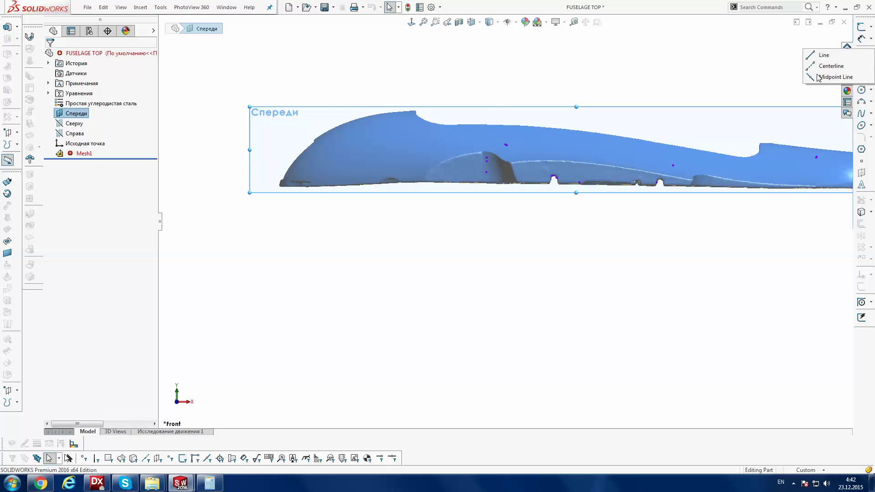
click(822, 55)
scroll(675, 244, down, 2)
scroll(647, 232, down, 2)
scroll(616, 214, down, 2)
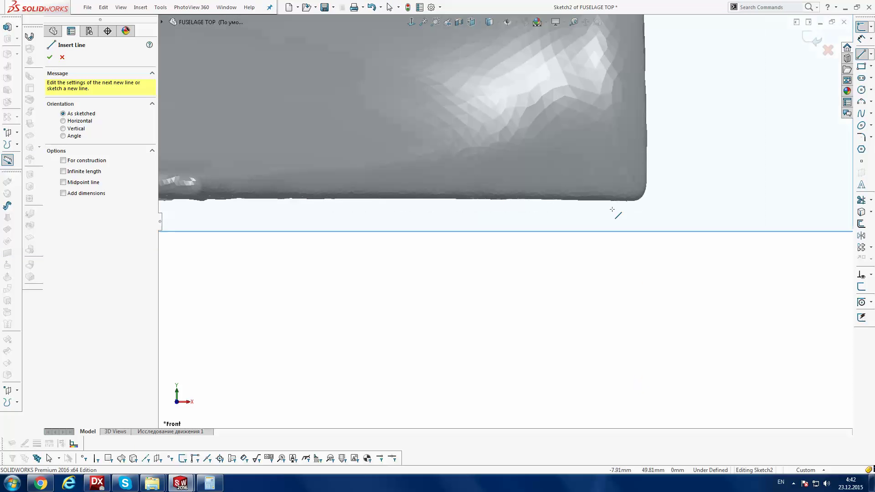
Draw a roughly 773 mm line from the tail's bottom corner to the nose's bottom edge
click(635, 200)
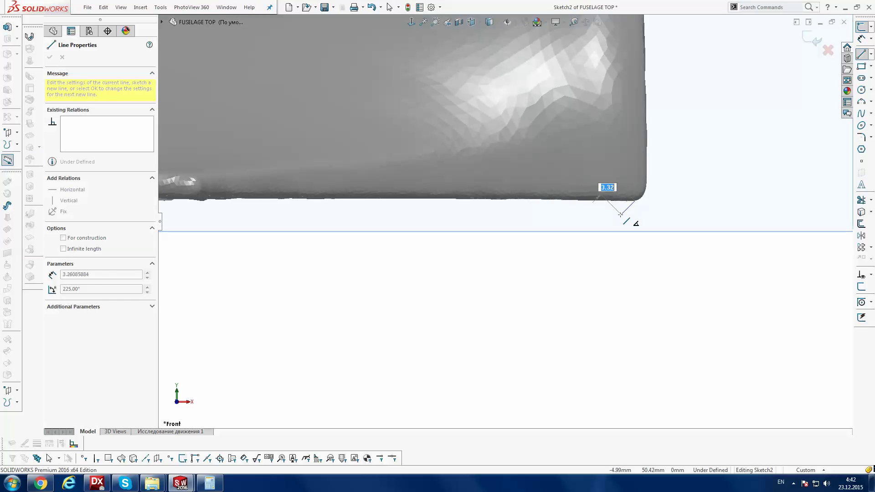
scroll(502, 221, up, 5)
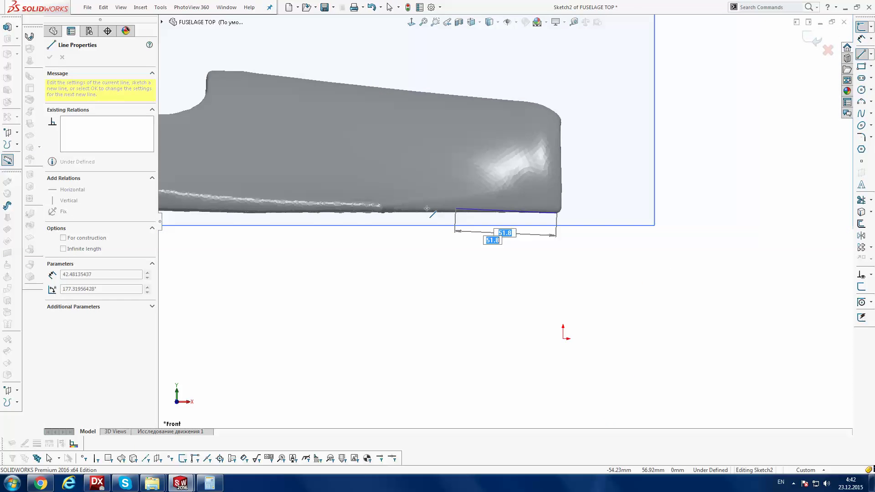
scroll(422, 211, up, 2)
scroll(307, 219, up, 2)
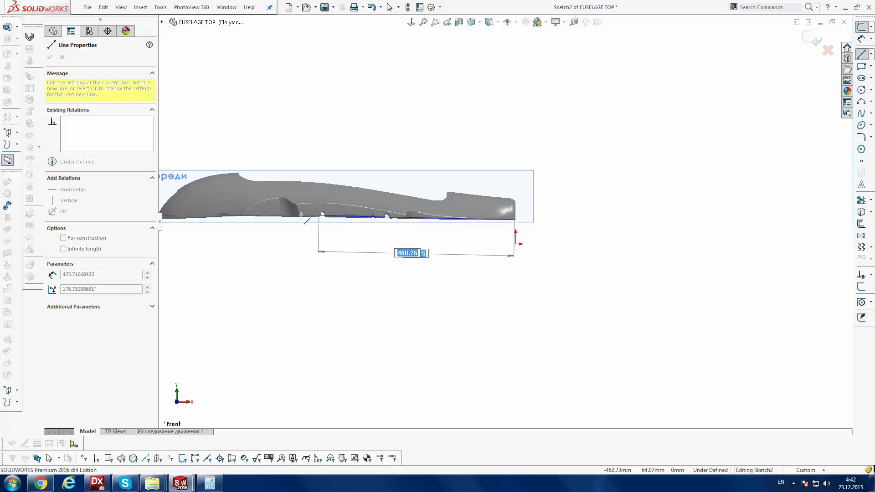
scroll(293, 225, up, 1)
scroll(235, 219, down, 2)
scroll(235, 221, down, 1)
scroll(251, 219, down, 2)
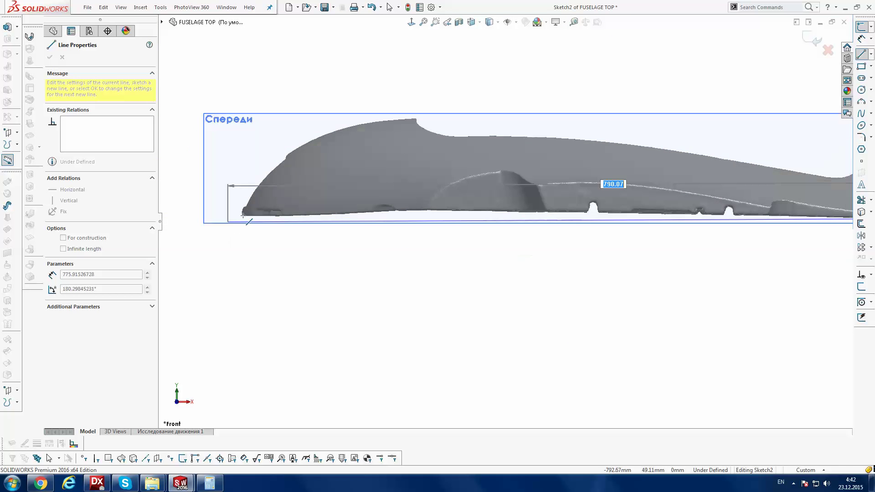
scroll(264, 218, down, 2)
scroll(360, 211, down, 2)
scroll(362, 217, down, 1)
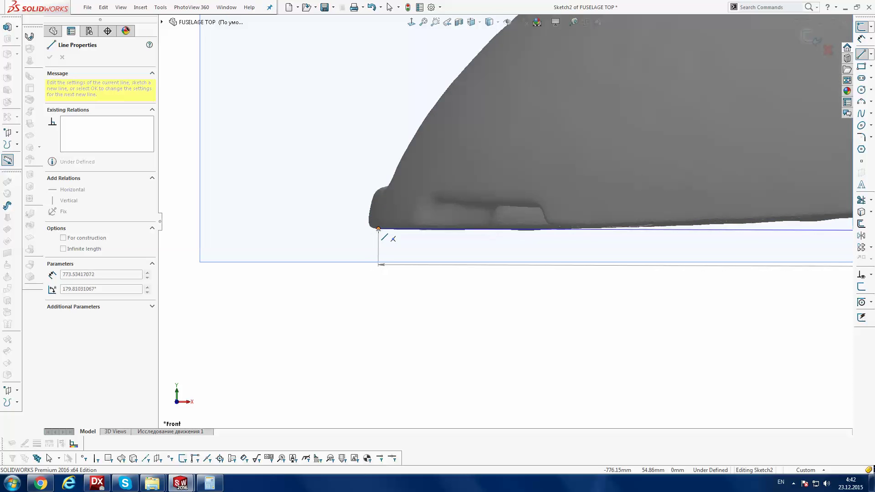
click(380, 229)
Snap the bottom-edge line's endpoint onto the tail corner, then fix the endpoint and the line
scroll(664, 264, up, 1)
key(Escape)
scroll(665, 261, up, 2)
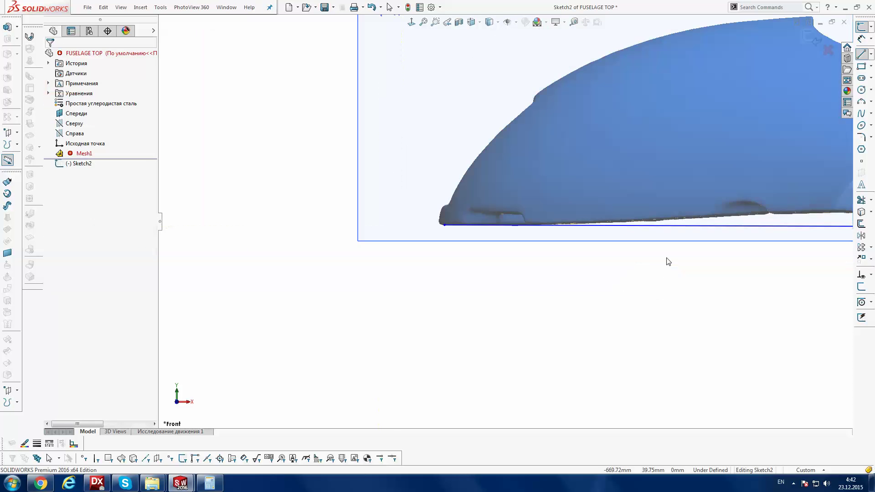
scroll(666, 260, up, 2)
scroll(679, 251, up, 1)
scroll(815, 225, up, 1)
scroll(788, 229, down, 2)
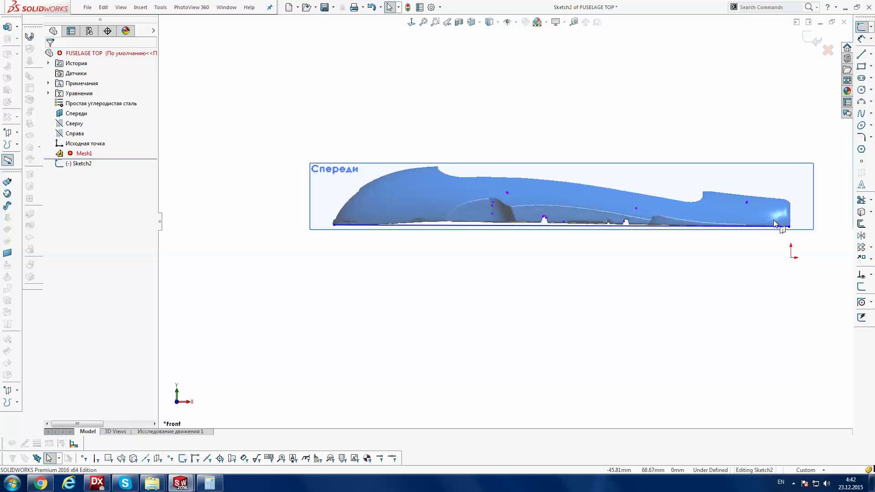
scroll(759, 231, down, 1)
scroll(739, 228, down, 2)
scroll(732, 228, down, 1)
scroll(697, 228, down, 2)
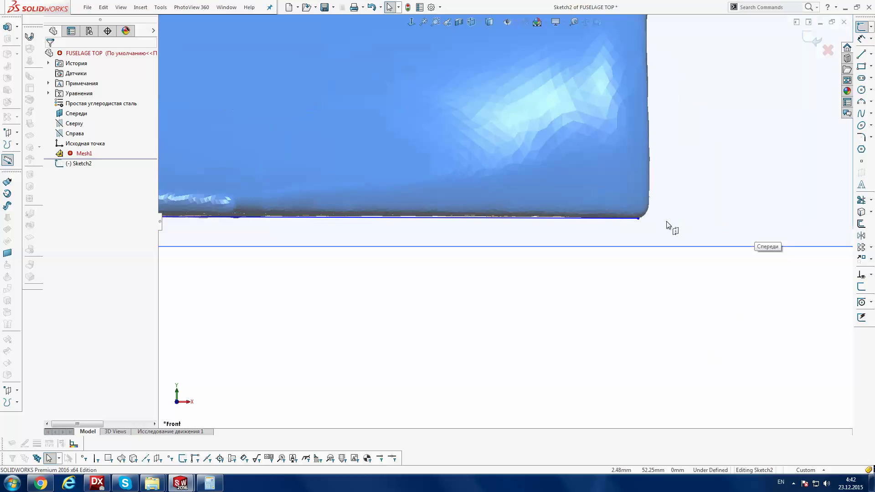
scroll(629, 225, down, 1)
scroll(600, 222, down, 1)
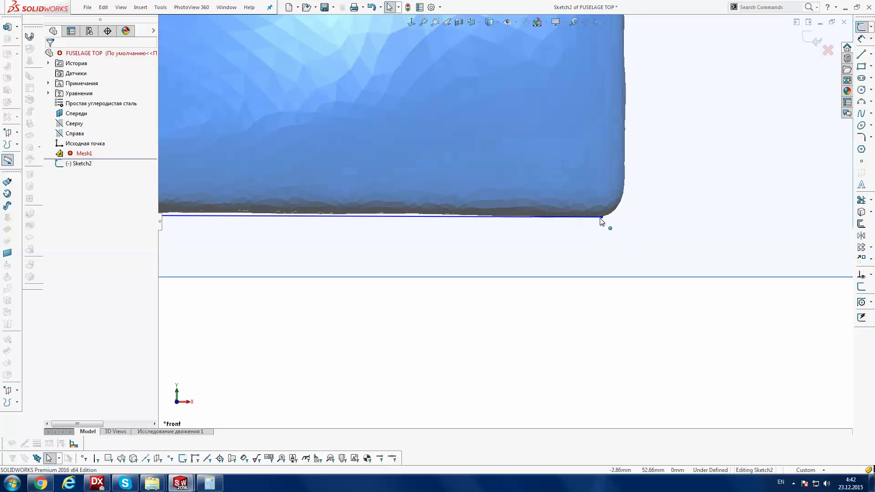
click(589, 219)
drag(589, 219, 589, 220)
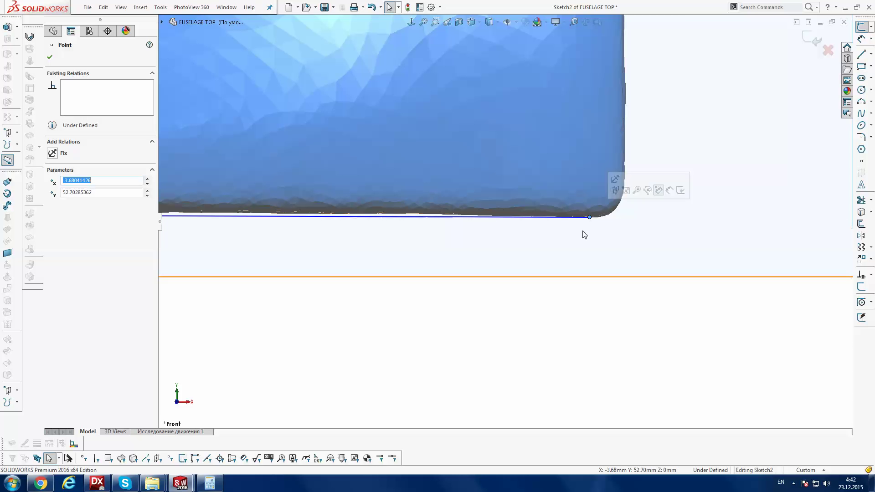
click(62, 153)
click(509, 216)
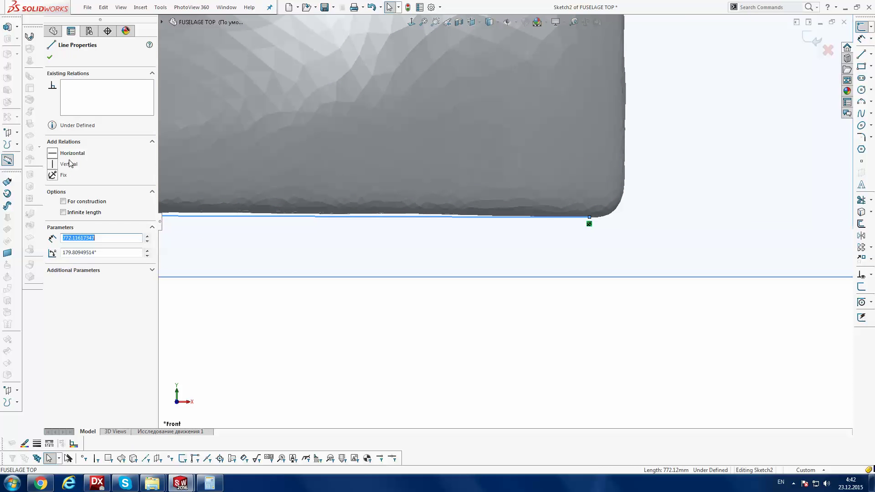
click(54, 177)
key(Escape)
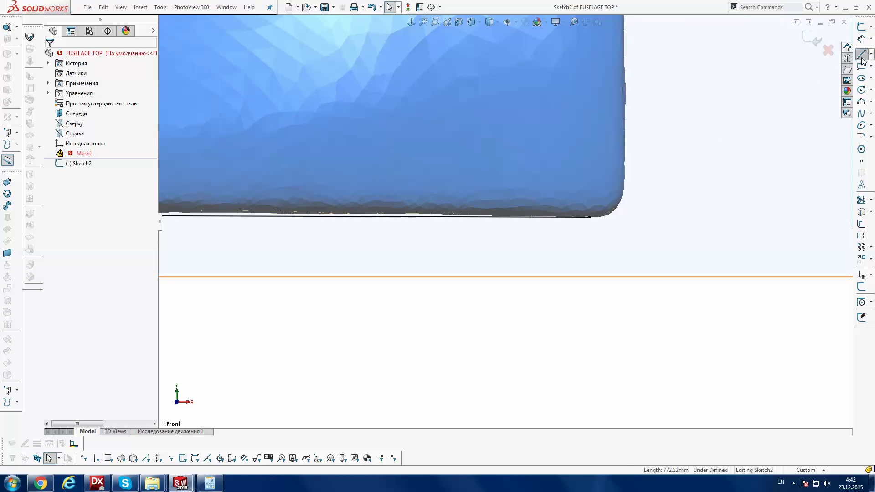
Draw a reference line from the tail endpoint to beneath the fuselage nose
key(l)
click(589, 217)
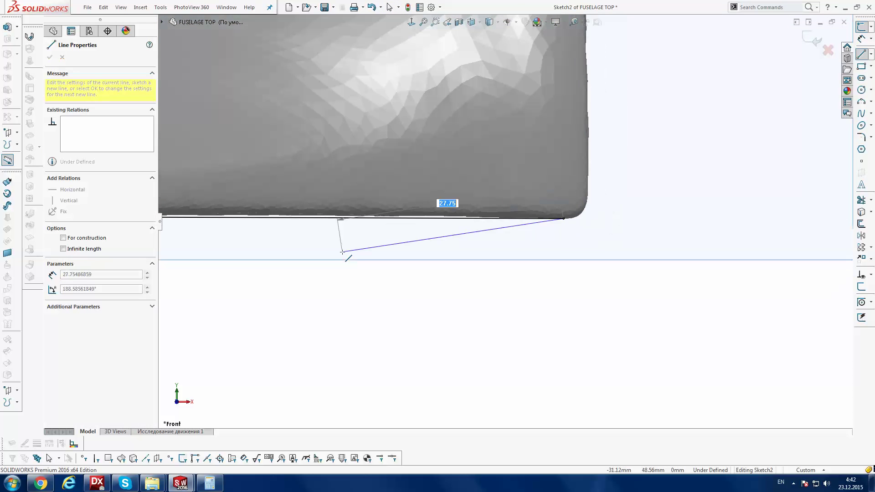
scroll(319, 255, up, 3)
scroll(318, 256, up, 2)
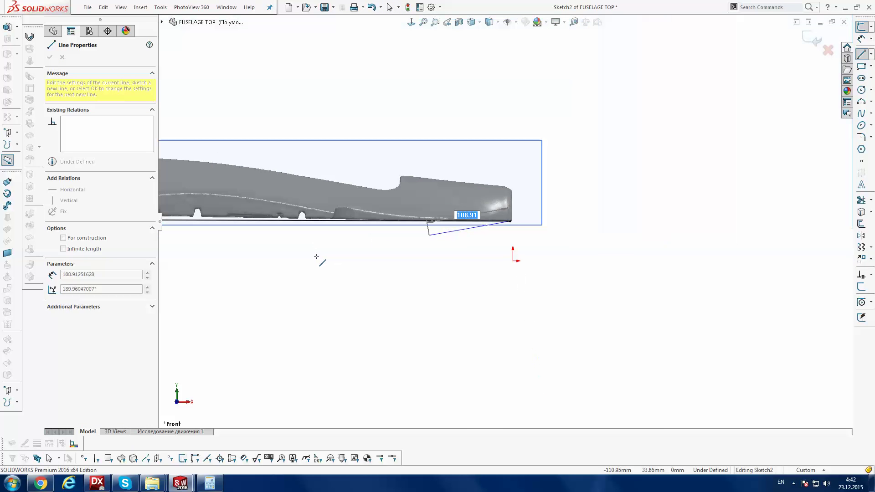
scroll(318, 256, up, 3)
scroll(233, 223, down, 1)
scroll(274, 226, down, 1)
scroll(309, 226, down, 1)
scroll(307, 227, down, 2)
scroll(293, 216, down, 2)
click(285, 213)
key(Escape)
Delete the reference line's Collinear0 relation and make it horizontal
click(304, 217)
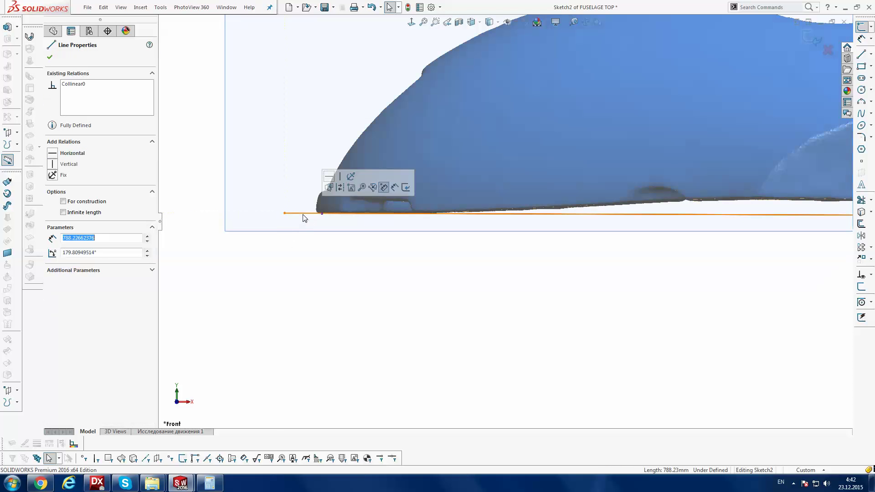
click(66, 85)
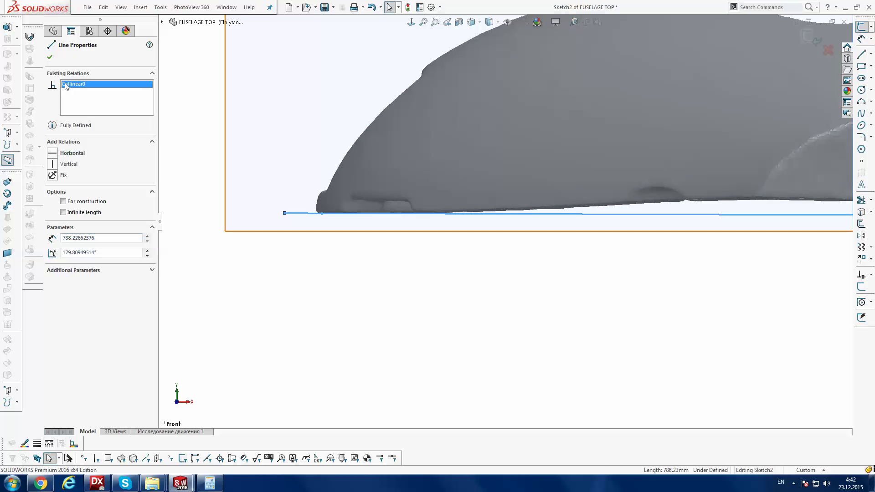
key(Delete)
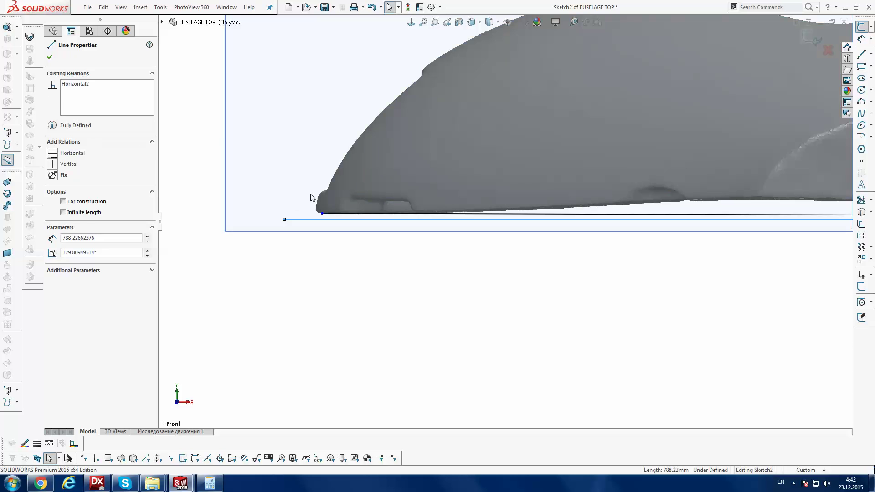
click(219, 132)
Smart Dimension the angle between the bottom-edge line and the reference line
scroll(360, 219, down, 2)
scroll(365, 224, down, 1)
click(861, 39)
click(404, 221)
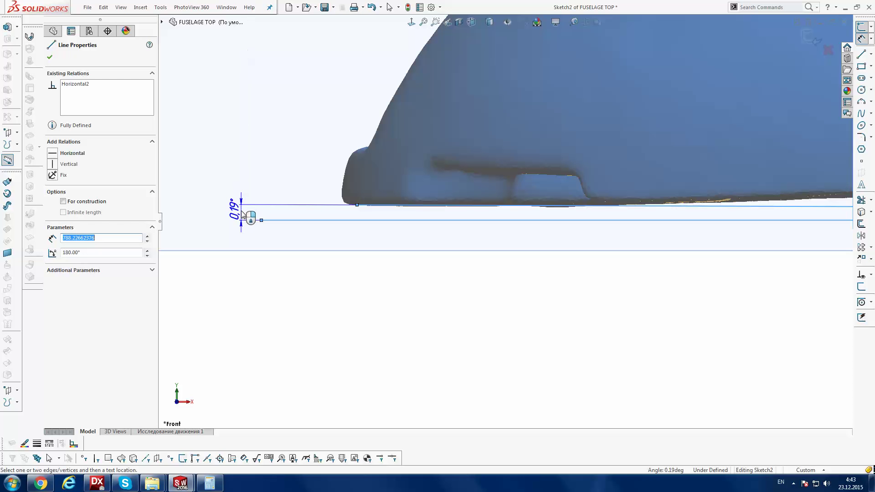
Place the 0.19° angle dimension, then exit the sketch and discard its changes
click(242, 214)
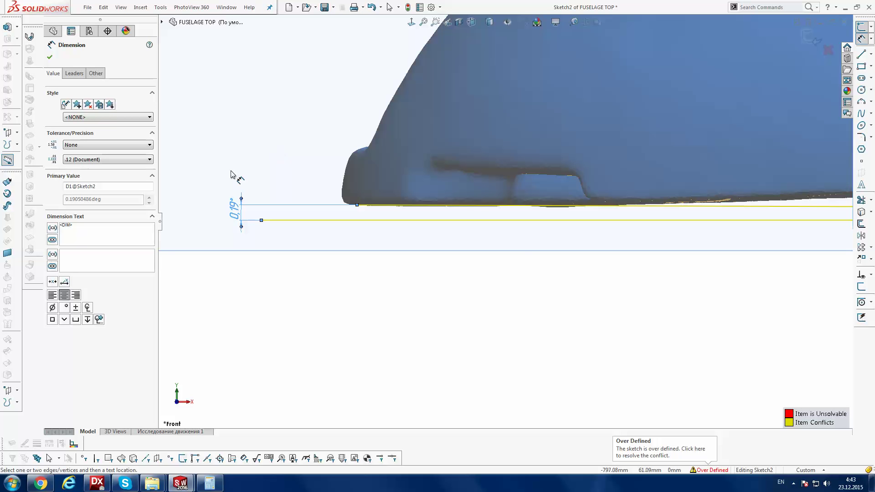
click(828, 50)
click(451, 246)
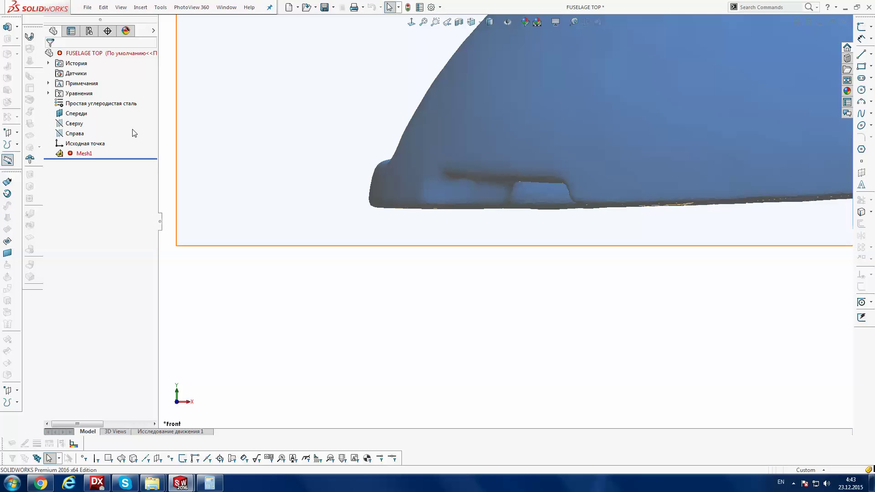
Rotate Mesh1 by 0.19° about Z with Mesh Edit
right_click(81, 154)
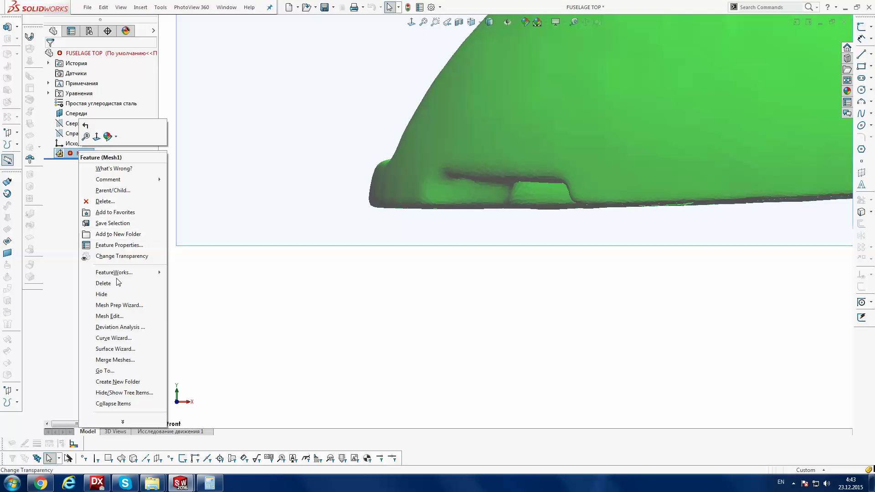
click(114, 316)
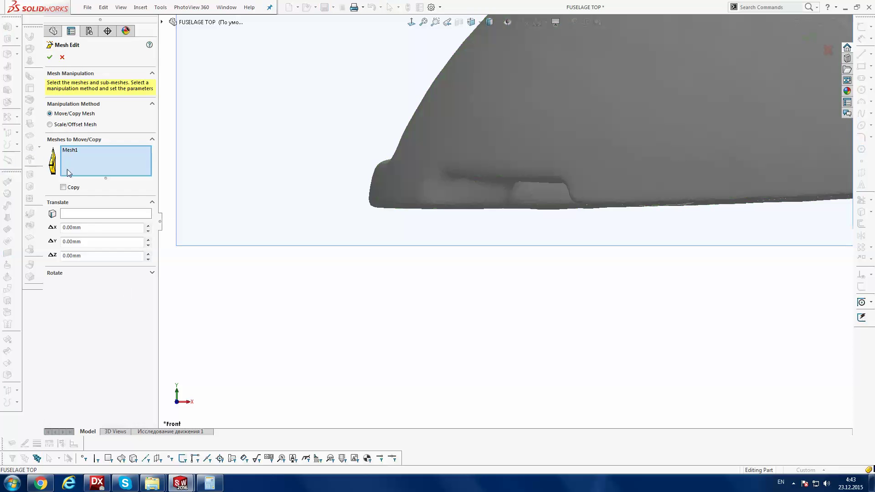
click(77, 271)
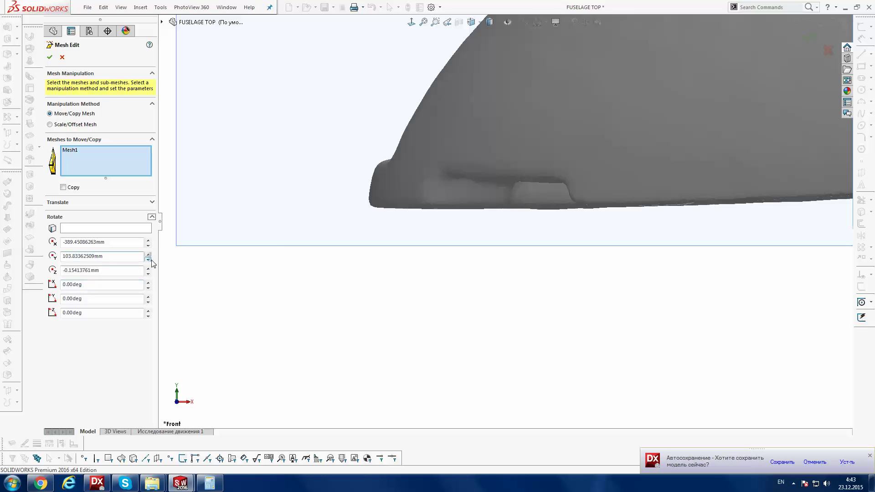
key(f)
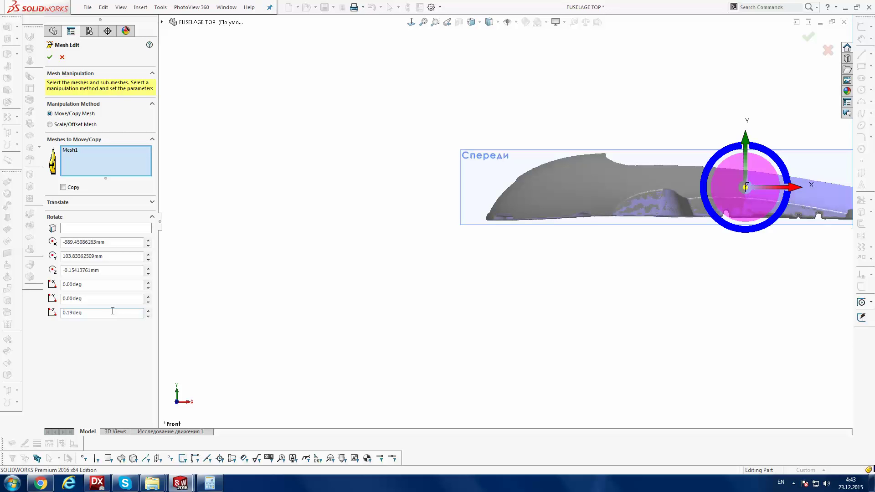
key(Return)
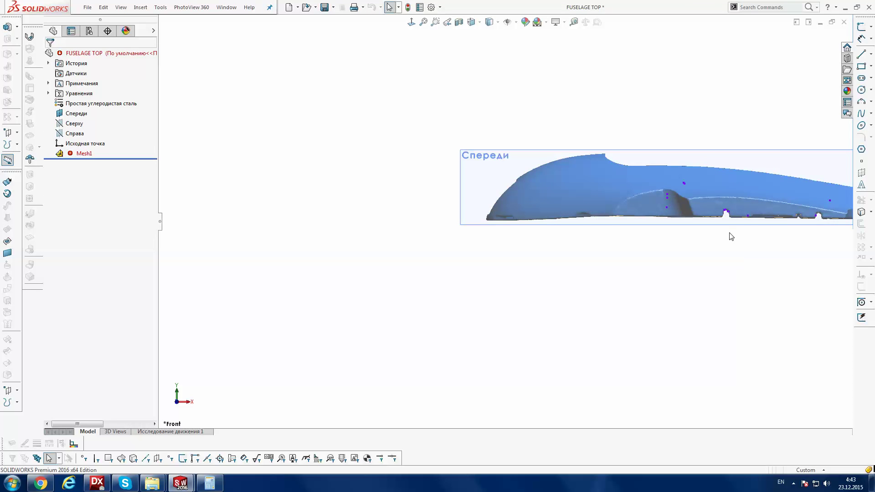
Shift the view toward the tail and start a line sketch on the Спереди plane
key(ctrl+Left)
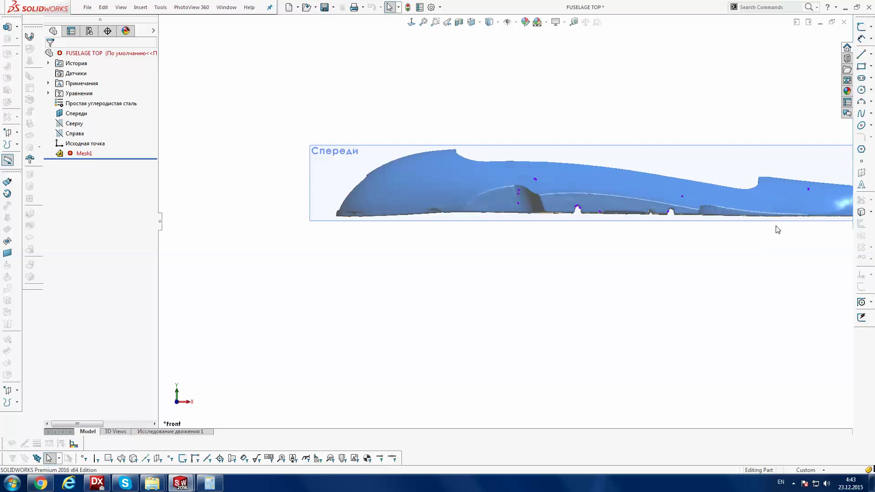
scroll(776, 229, up, 1)
scroll(698, 208, down, 2)
scroll(688, 216, down, 2)
scroll(686, 217, down, 1)
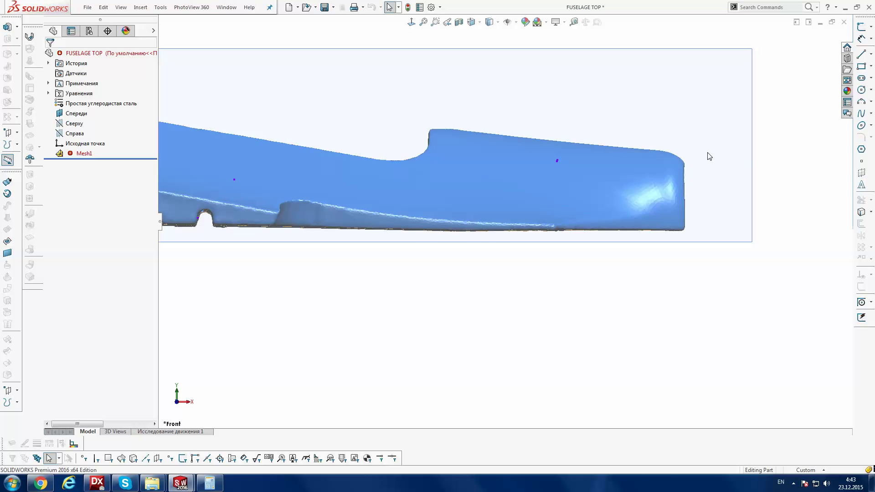
click(719, 143)
key(l)
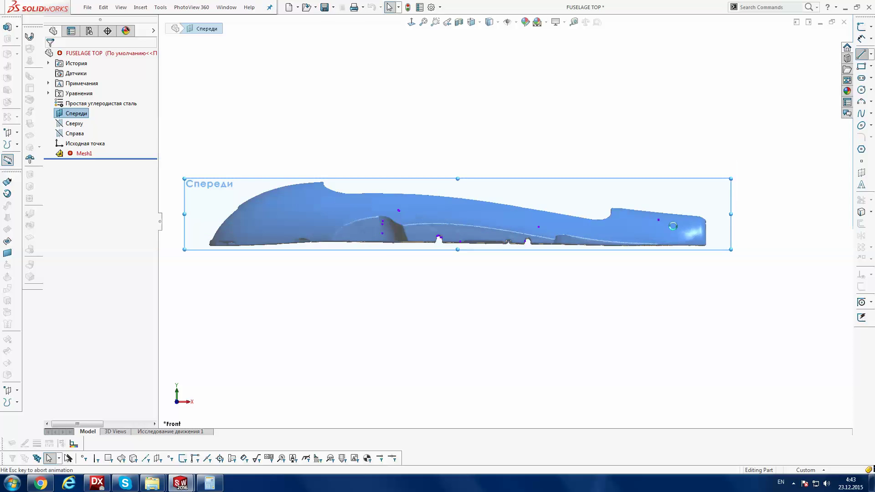
Zoom in on the tail and draw a short line below its bottom edge
scroll(668, 251, down, 2)
scroll(638, 246, down, 2)
scroll(615, 228, down, 3)
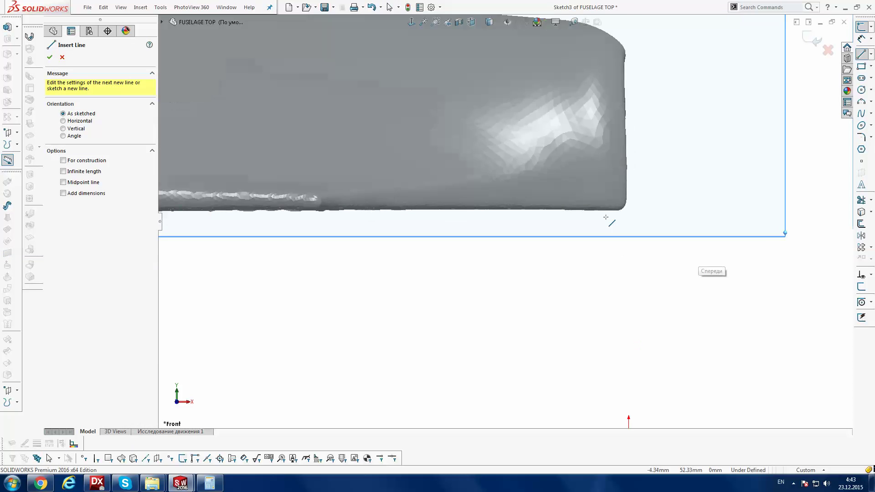
scroll(609, 220, down, 2)
scroll(555, 199, down, 1)
scroll(554, 199, down, 1)
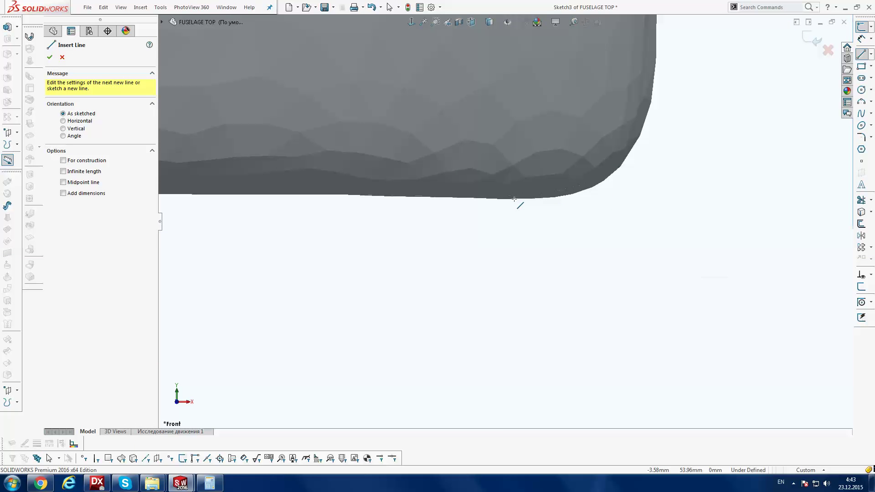
drag(514, 199, 376, 204)
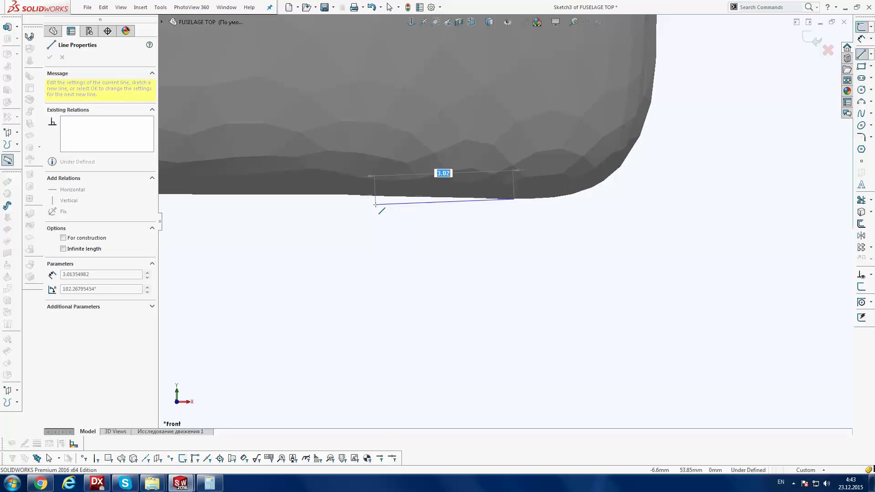
key(Escape)
key(Escape)
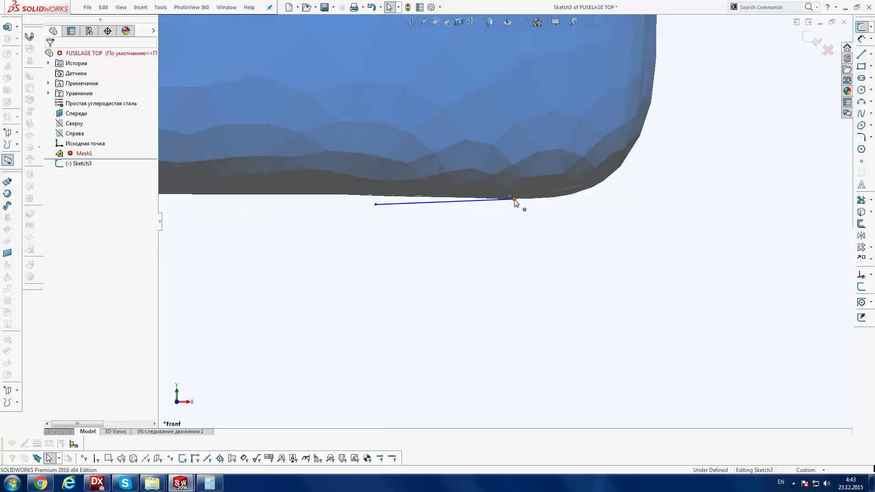
Fix the line's right endpoint, make the line horizontal, and begin stretching it leftward
click(514, 199)
click(52, 154)
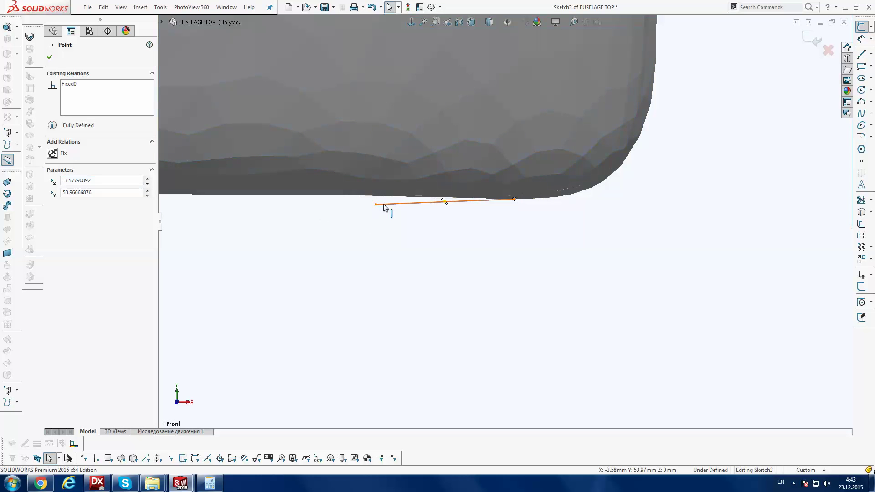
click(376, 205)
click(52, 153)
scroll(444, 239, up, 5)
drag(487, 219, 396, 221)
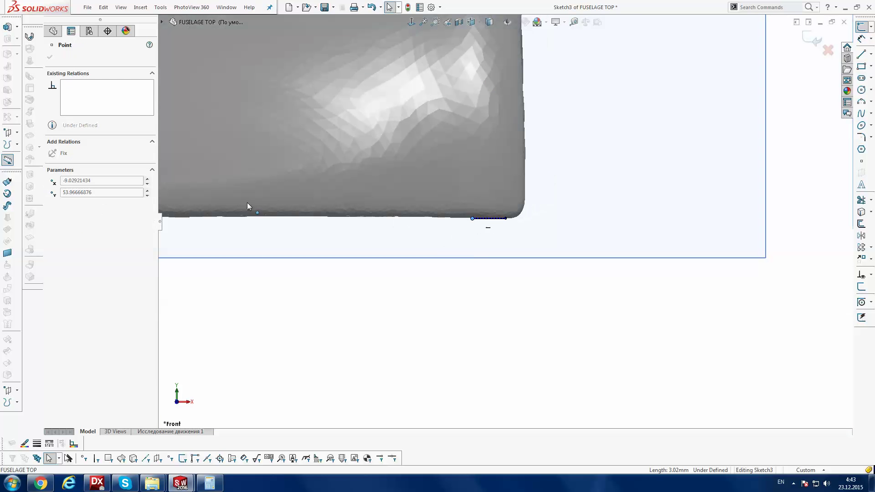
Drag the line's free end in stages along the fuselage bottom until it passes the nose
scroll(435, 248, up, 3)
scroll(405, 243, up, 2)
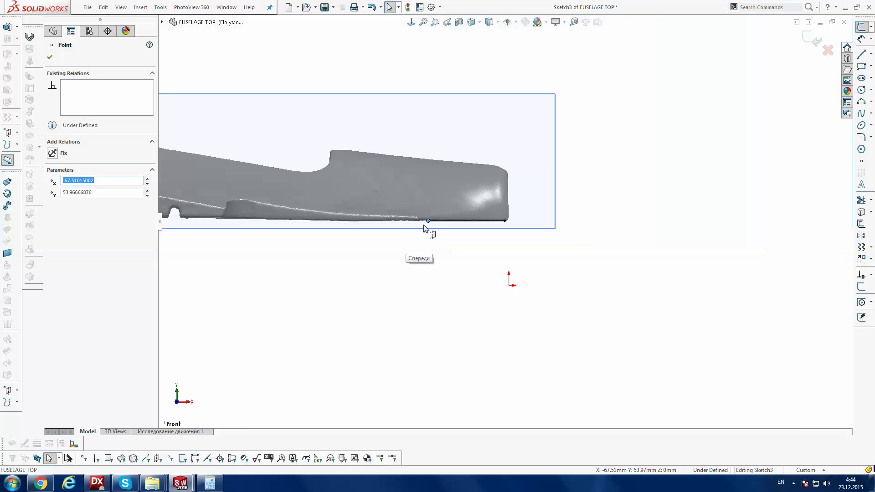
drag(428, 221, 191, 221)
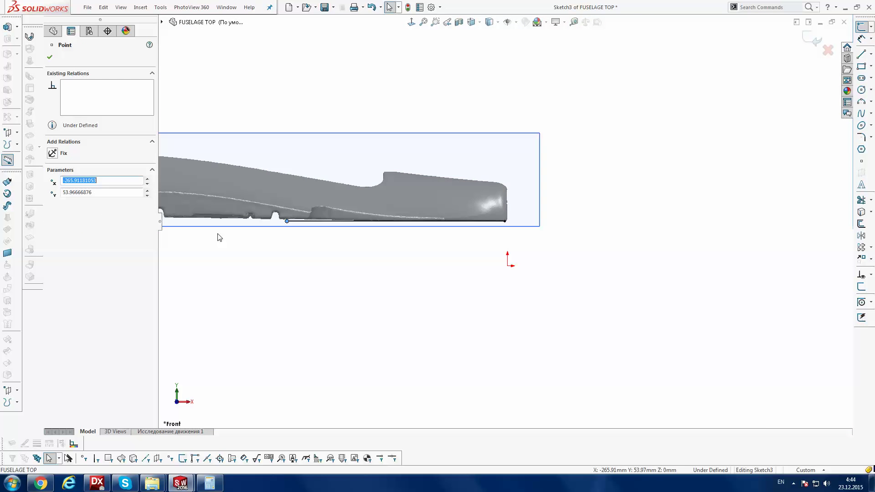
ctrl+middle_drag(191, 221, 321, 227)
drag(321, 226, 184, 223)
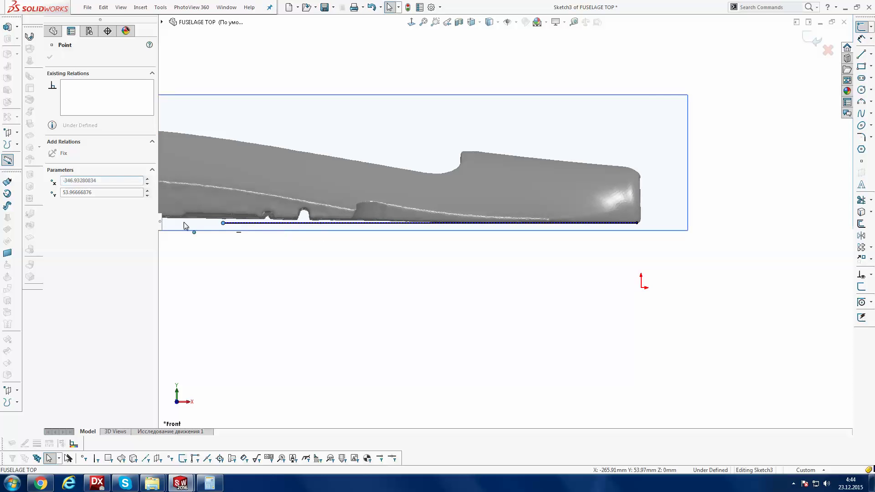
scroll(241, 233, down, 2)
scroll(327, 224, down, 2)
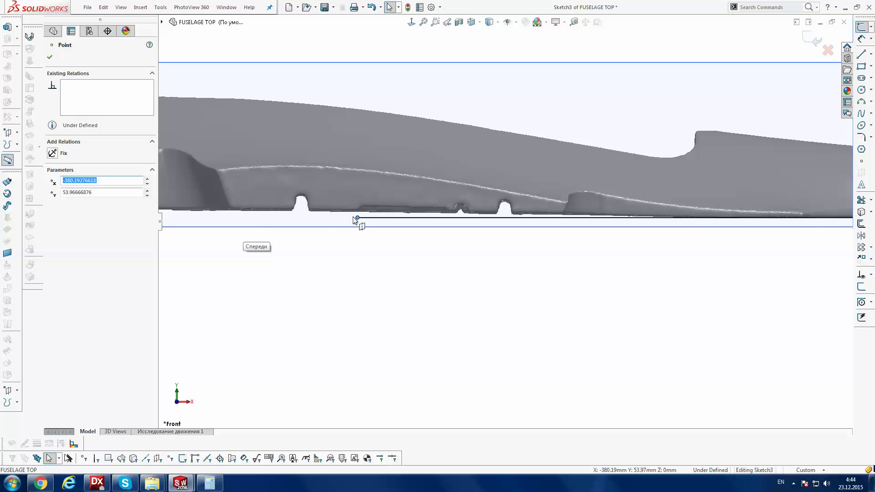
drag(357, 218, 197, 226)
scroll(216, 235, up, 2)
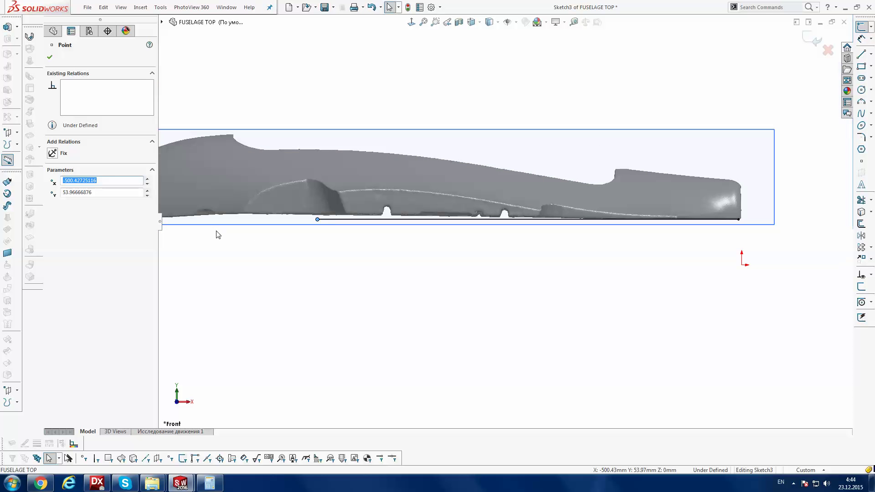
drag(318, 222, 200, 229)
scroll(201, 229, up, 2)
scroll(225, 244, down, 2)
scroll(456, 222, down, 2)
scroll(466, 206, down, 1)
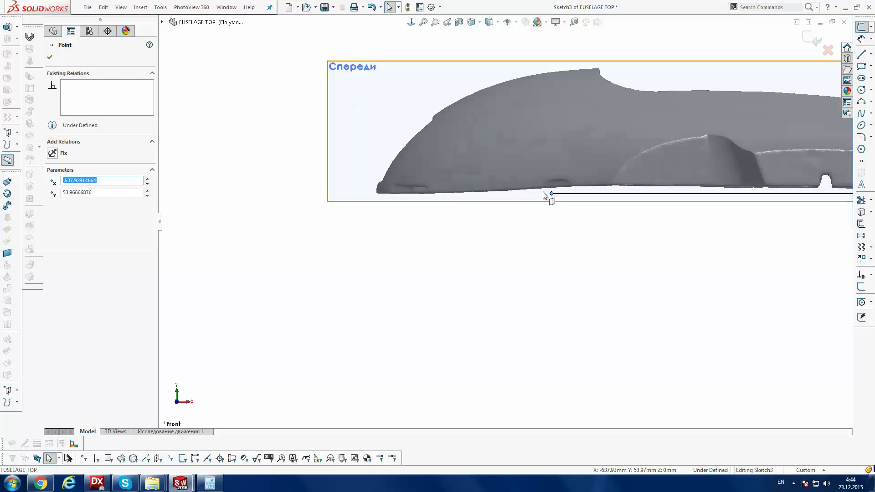
drag(552, 193, 381, 199)
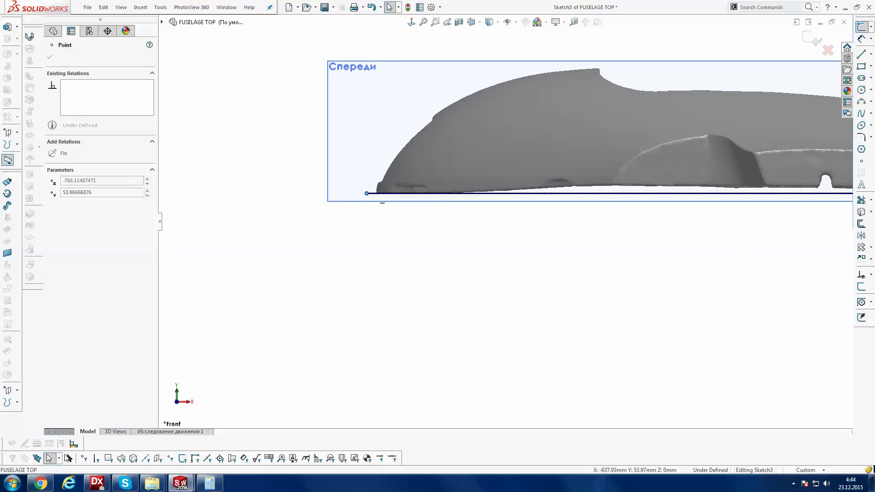
Zoom along the full-length line to check its fit, then close the Point PropertyManager
scroll(433, 209, down, 1)
scroll(429, 206, down, 1)
scroll(429, 206, down, 1)
scroll(424, 209, down, 1)
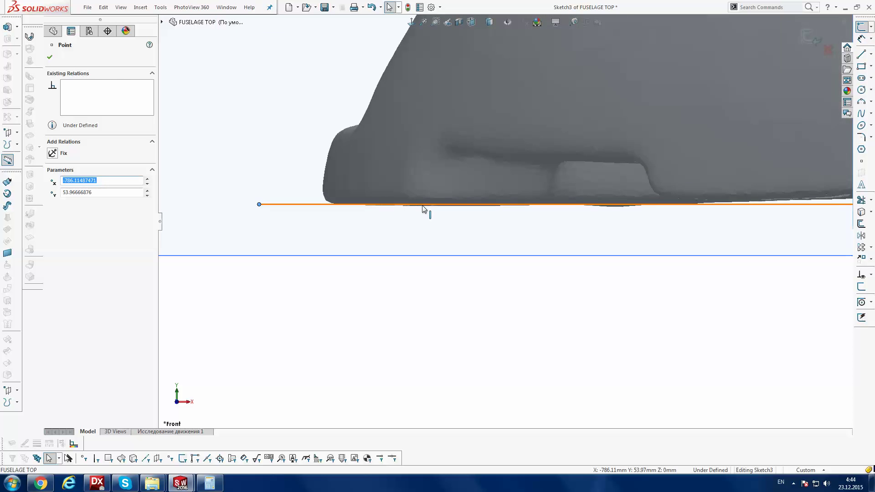
scroll(423, 209, down, 1)
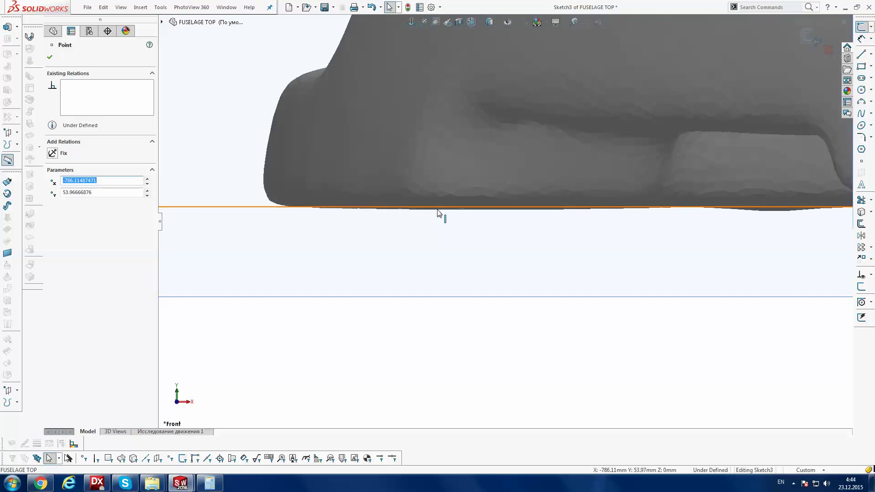
scroll(541, 237, up, 2)
scroll(545, 238, up, 2)
scroll(545, 237, up, 1)
scroll(543, 236, up, 1)
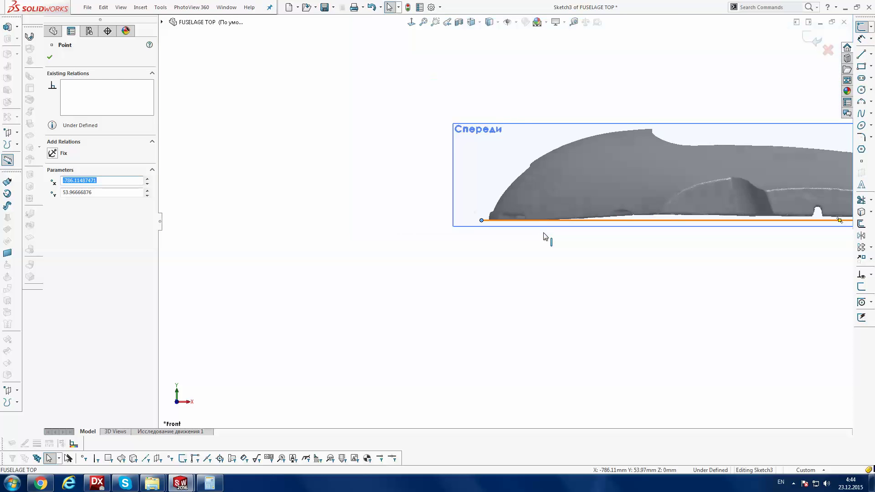
scroll(545, 238, up, 1)
scroll(566, 238, up, 1)
scroll(566, 238, down, 1)
scroll(631, 224, up, 1)
scroll(729, 237, down, 2)
scroll(723, 235, down, 2)
scroll(689, 229, down, 1)
scroll(674, 226, down, 2)
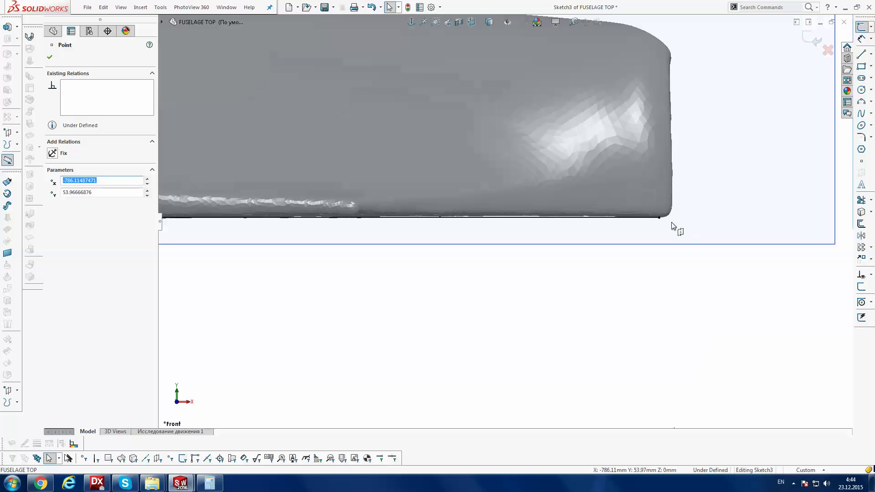
scroll(375, 242, up, 2)
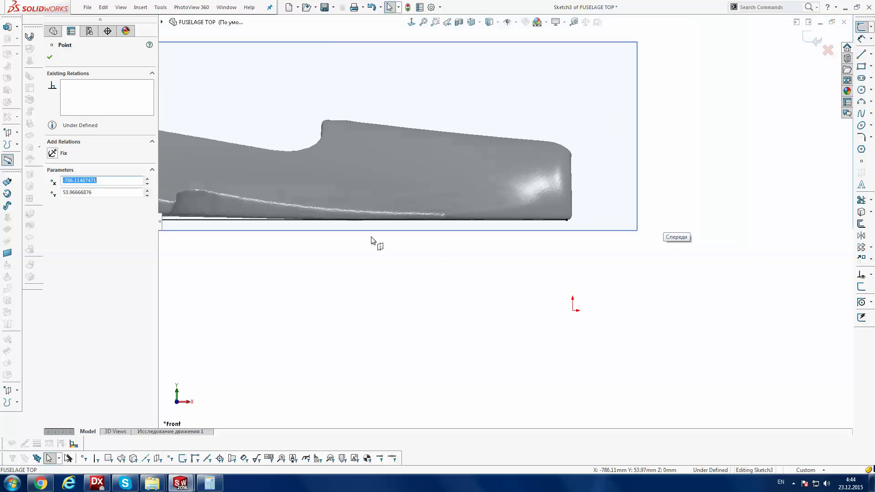
scroll(375, 242, up, 2)
scroll(259, 229, up, 1)
scroll(260, 224, up, 1)
scroll(260, 224, down, 2)
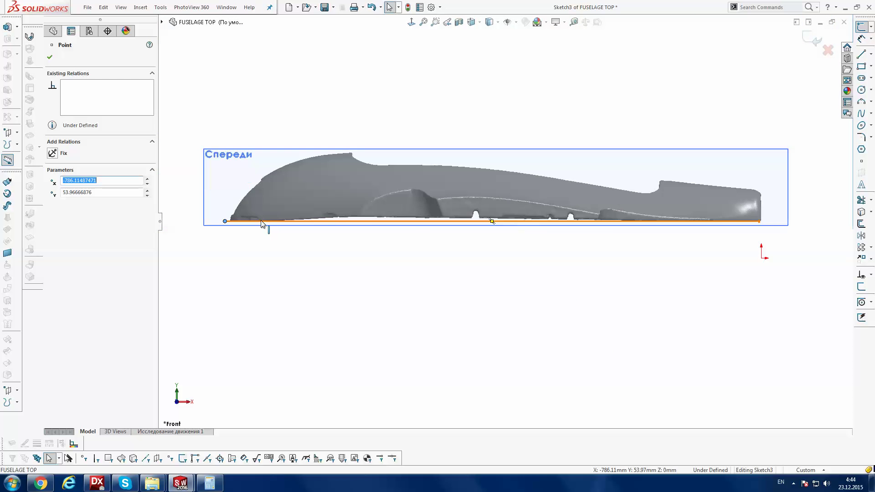
scroll(263, 225, down, 1)
scroll(263, 224, down, 1)
scroll(263, 224, down, 2)
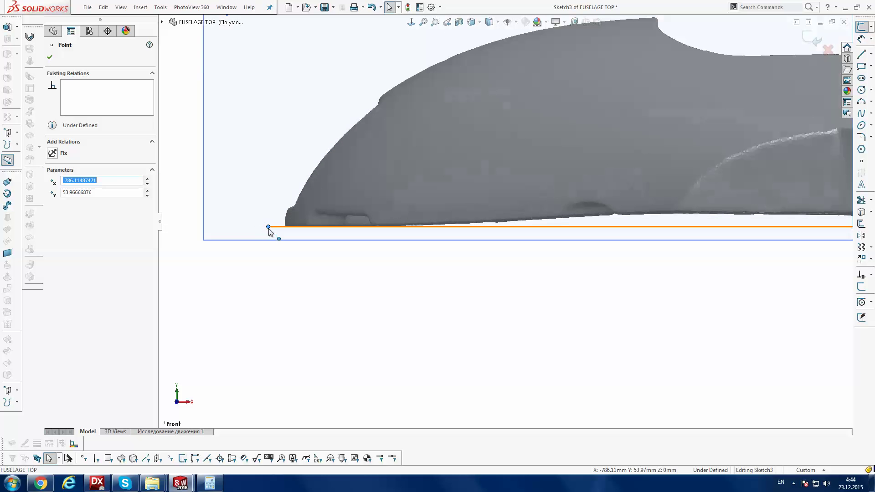
click(264, 164)
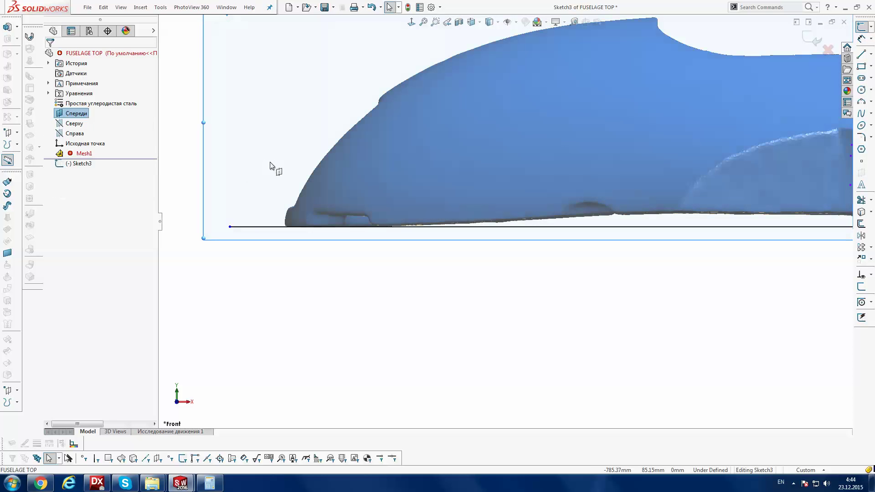
Clear the selection and exit Sketch3, keeping the full-length line
scroll(310, 216, down, 2)
scroll(319, 206, down, 1)
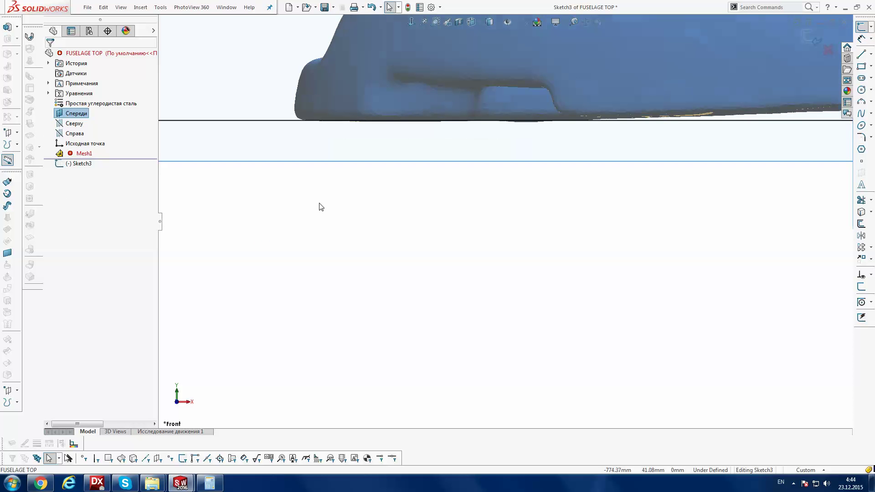
scroll(393, 137, up, 2)
scroll(411, 146, up, 2)
scroll(396, 137, up, 1)
click(378, 124)
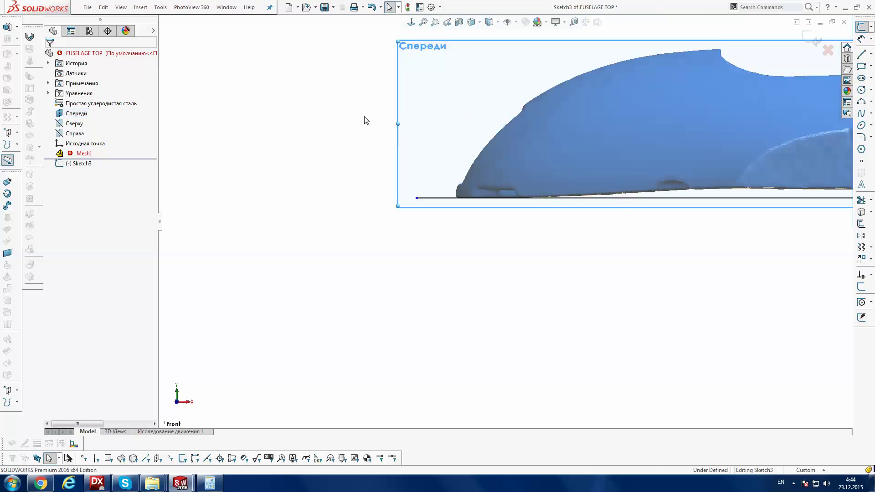
scroll(529, 152, down, 2)
click(807, 33)
Select the Спереди front plane and confirm saving FUSELAGE TOP as the part closes
click(368, 181)
scroll(669, 273, up, 2)
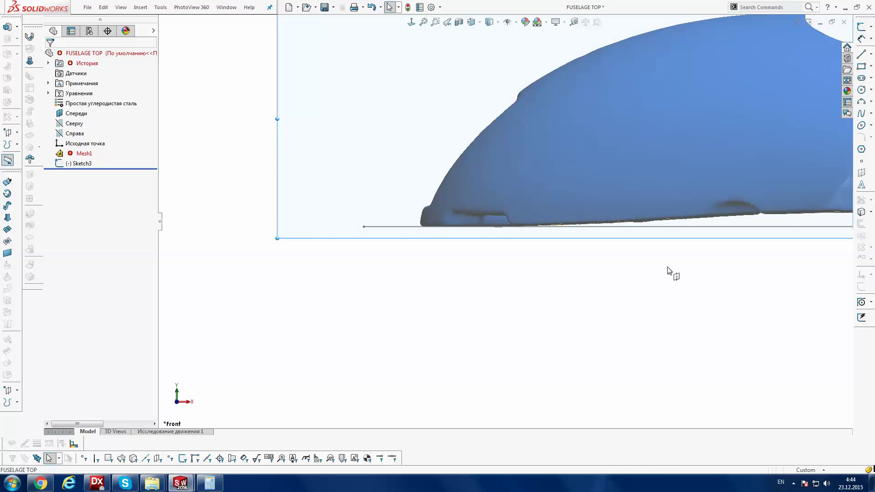
scroll(697, 278, up, 1)
scroll(697, 277, up, 1)
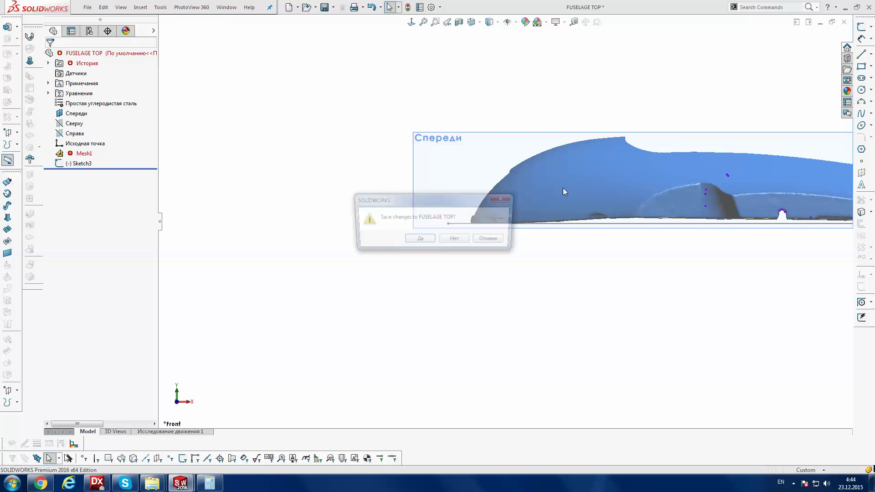
click(426, 240)
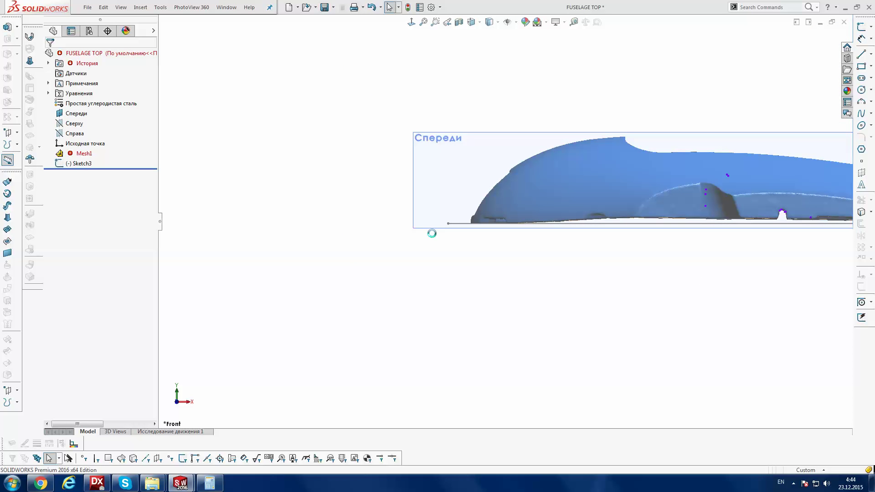
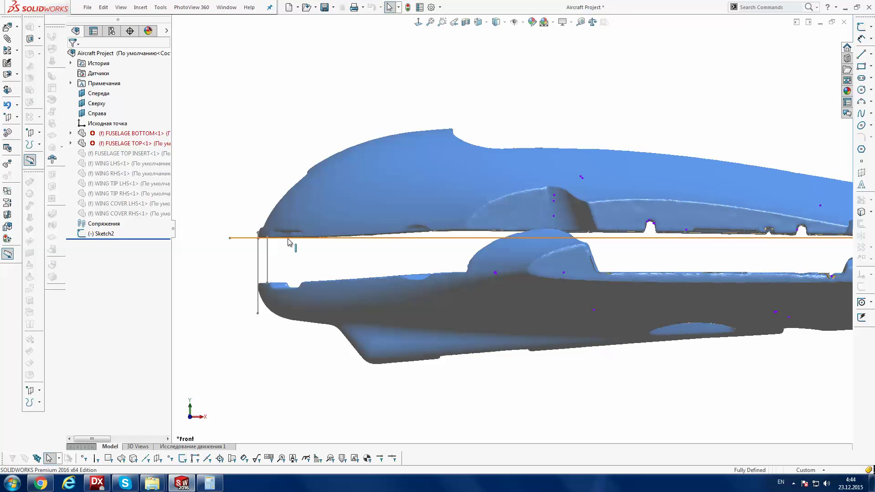
Reopen Sketch2 for editing from the FeatureManager tree
right_click(96, 145)
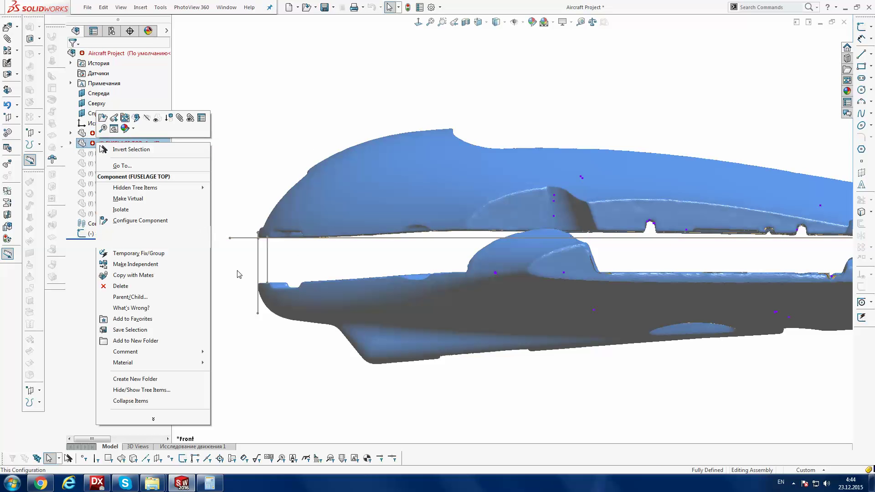
click(285, 278)
scroll(283, 273, down, 3)
scroll(283, 223, down, 4)
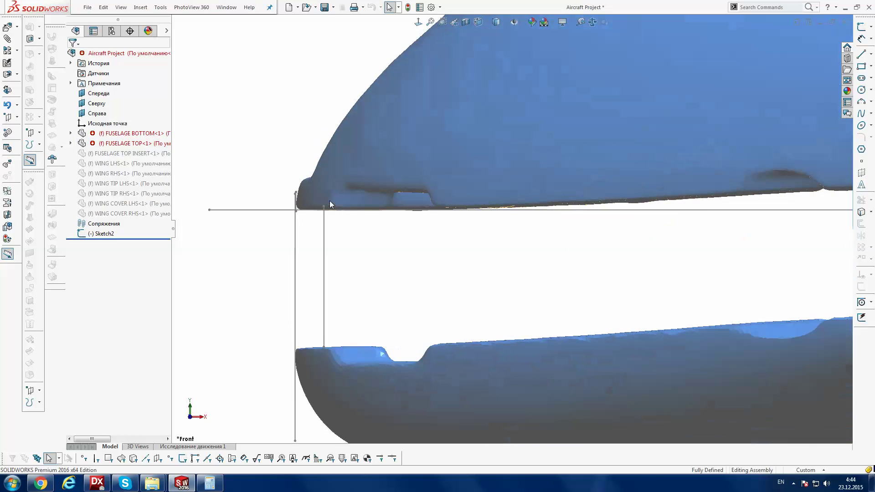
click(95, 234)
click(104, 203)
Drag the short vertical nose line's endpoint down past the top half's lower edge
scroll(331, 221, down, 2)
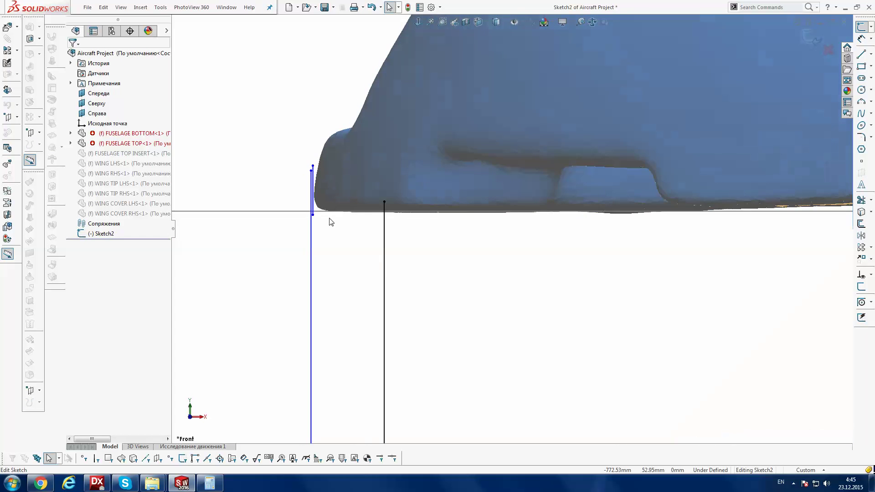
scroll(332, 220, down, 2)
scroll(334, 217, down, 2)
scroll(348, 208, down, 2)
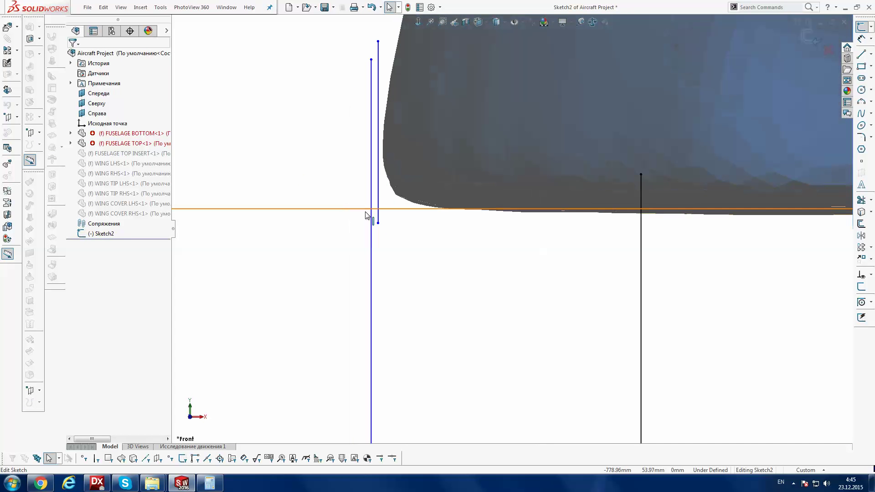
drag(381, 226, 383, 237)
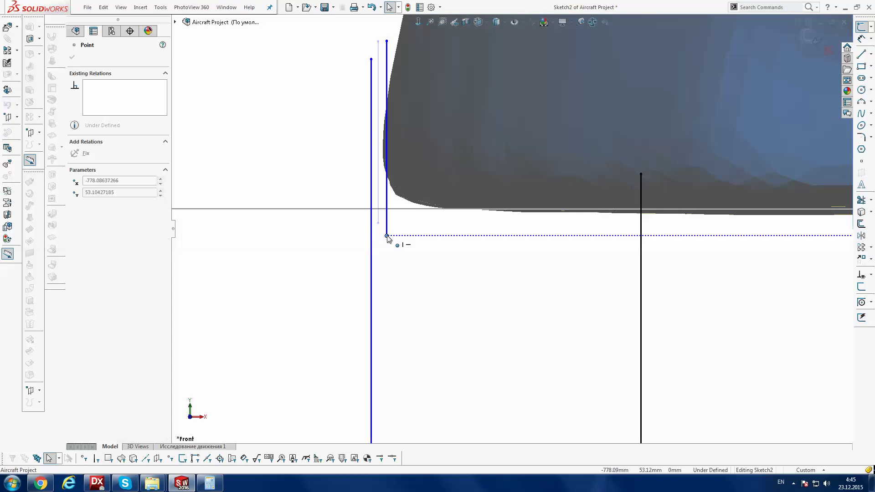
scroll(420, 297, up, 2)
scroll(422, 296, up, 2)
scroll(424, 297, up, 2)
scroll(424, 298, up, 3)
scroll(532, 397, up, 1)
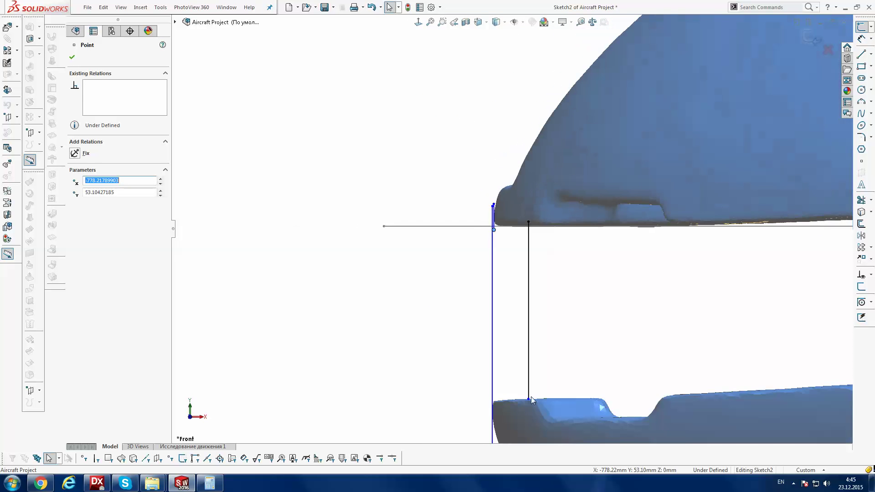
scroll(526, 396, down, 1)
scroll(467, 357, down, 3)
scroll(434, 338, down, 2)
scroll(435, 333, down, 1)
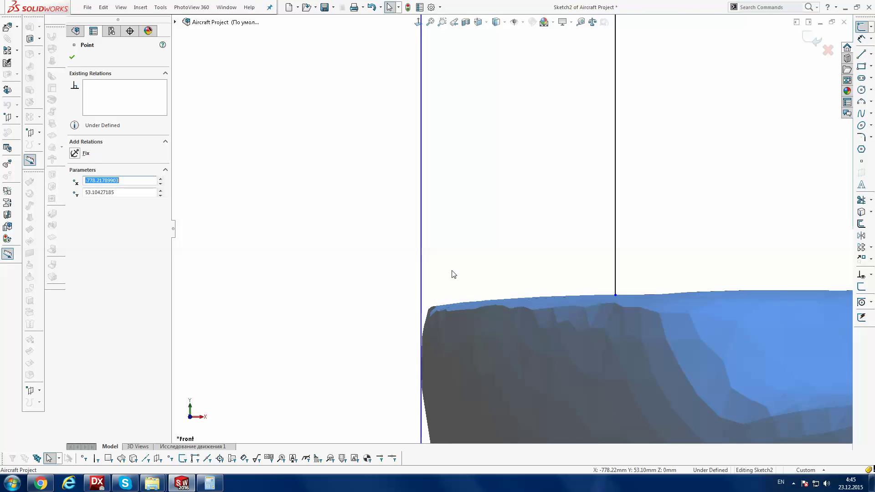
scroll(455, 269, up, 1)
scroll(454, 265, up, 3)
scroll(475, 138, up, 2)
scroll(480, 139, up, 2)
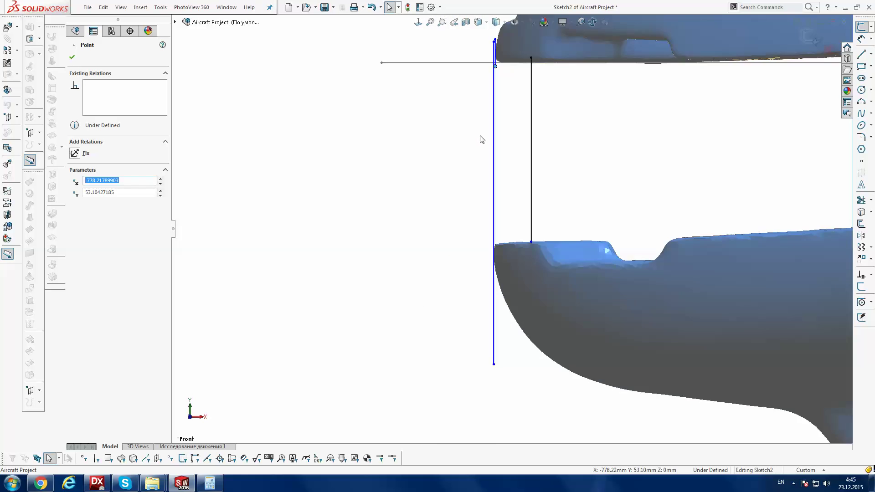
scroll(502, 101, down, 1)
scroll(503, 106, down, 1)
scroll(503, 106, down, 2)
scroll(502, 103, down, 1)
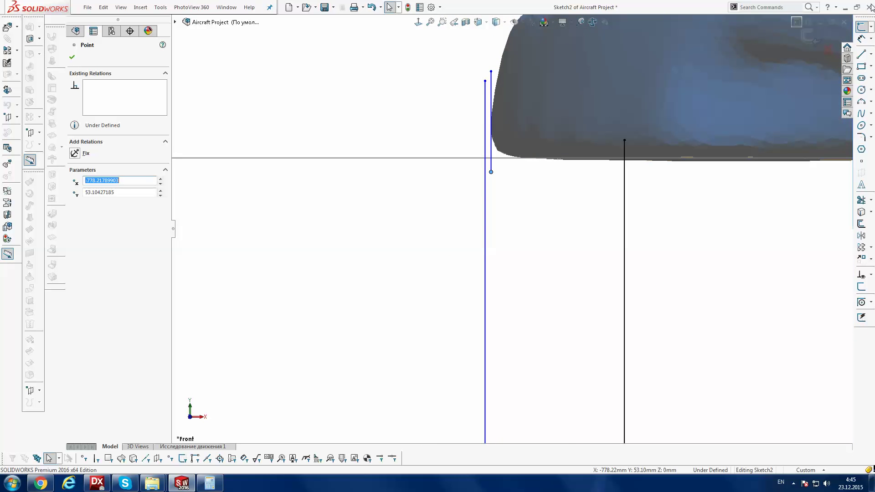
Smart-dimension the 0.374 gap between the short and long vertical nose lines
click(861, 39)
click(491, 98)
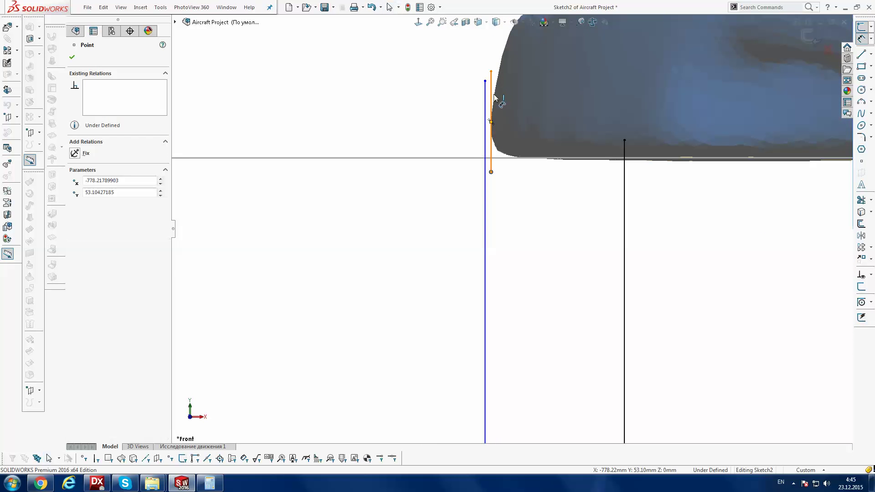
click(485, 98)
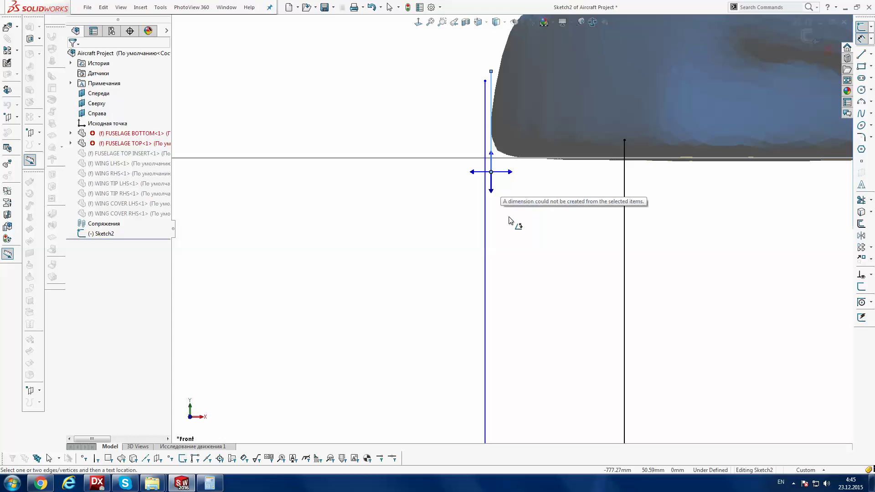
click(485, 191)
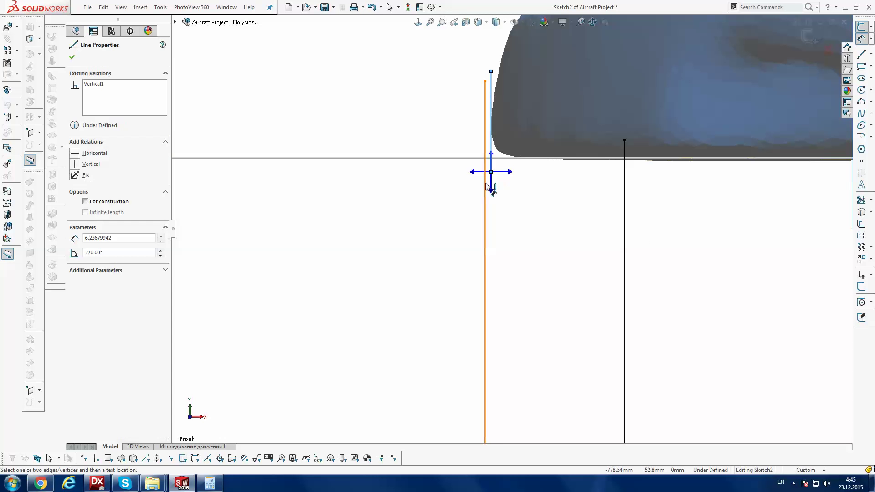
key(Escape)
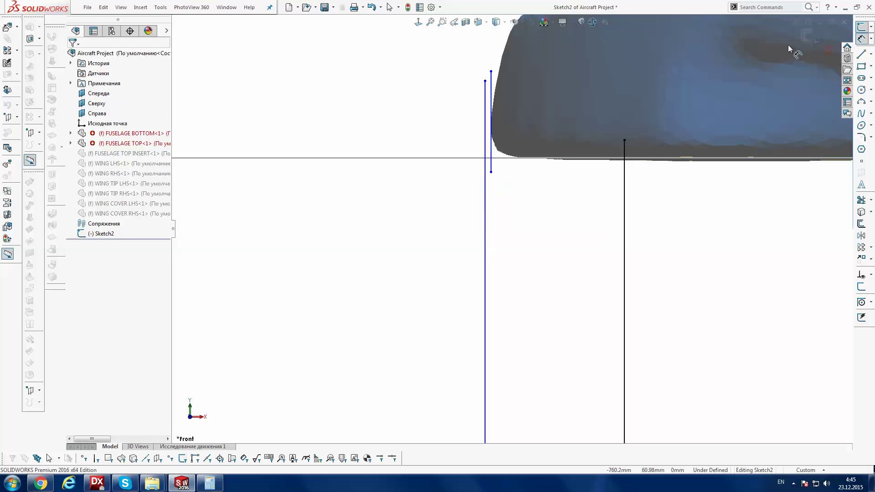
click(861, 39)
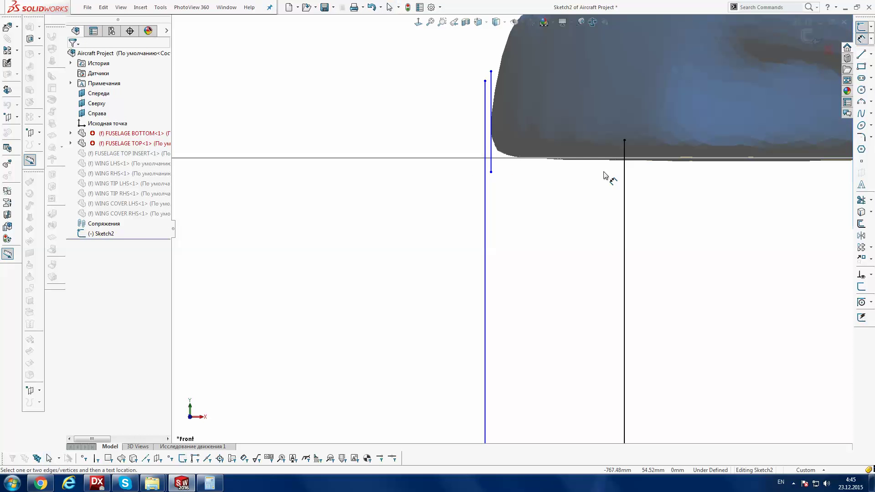
scroll(519, 139, down, 3)
click(470, 82)
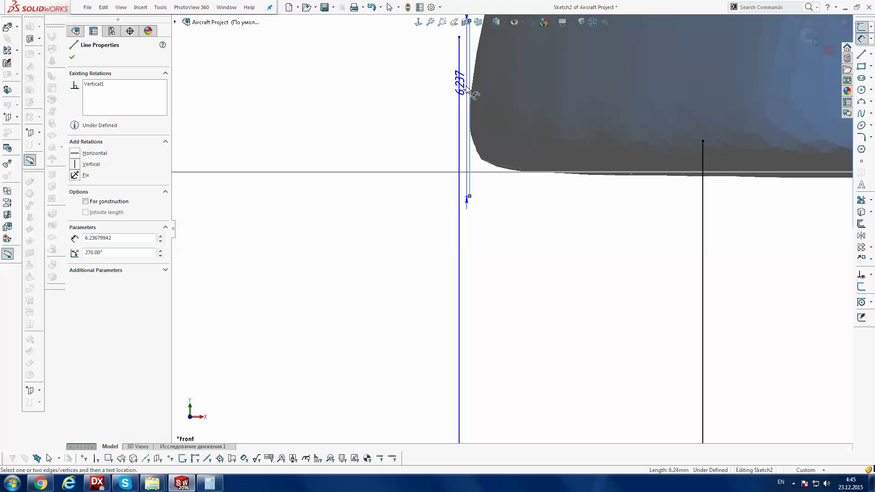
click(459, 87)
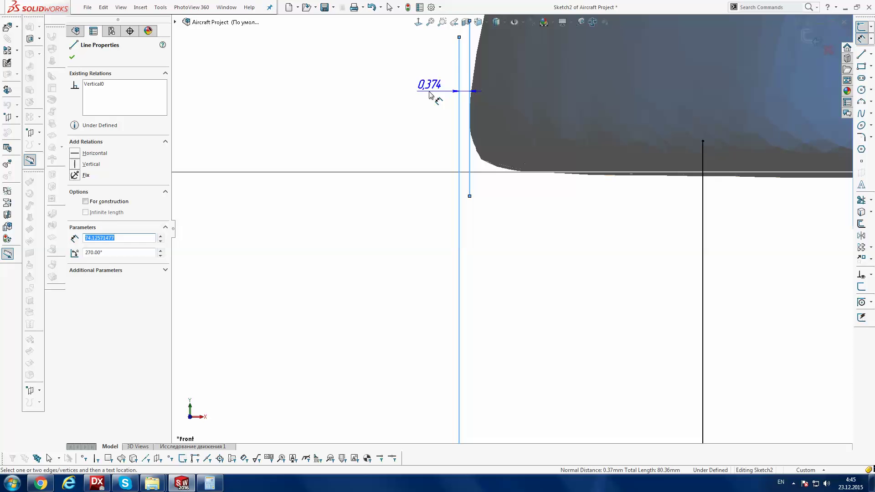
Discard the nose dimension and nudge the short tail line right onto the tail's rear edge
key(Escape)
scroll(649, 273, up, 3)
scroll(648, 249, up, 2)
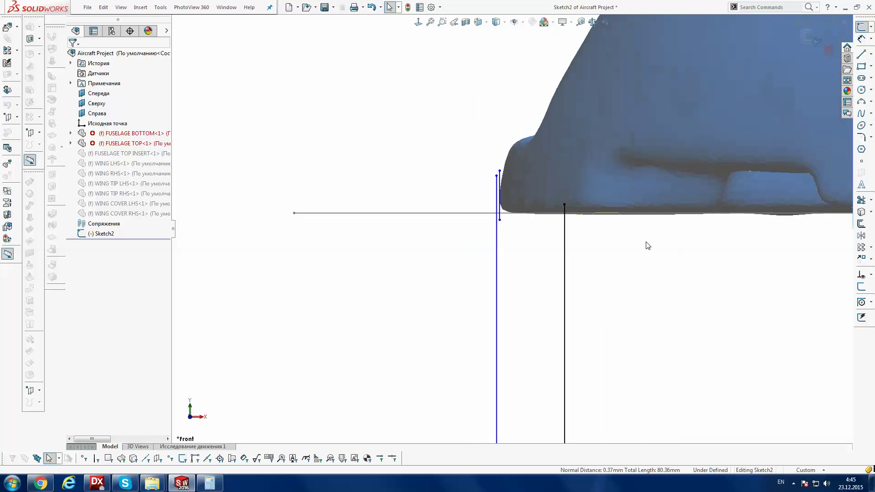
scroll(648, 246, up, 2)
scroll(648, 246, up, 2)
scroll(648, 246, up, 2)
scroll(648, 246, up, 2)
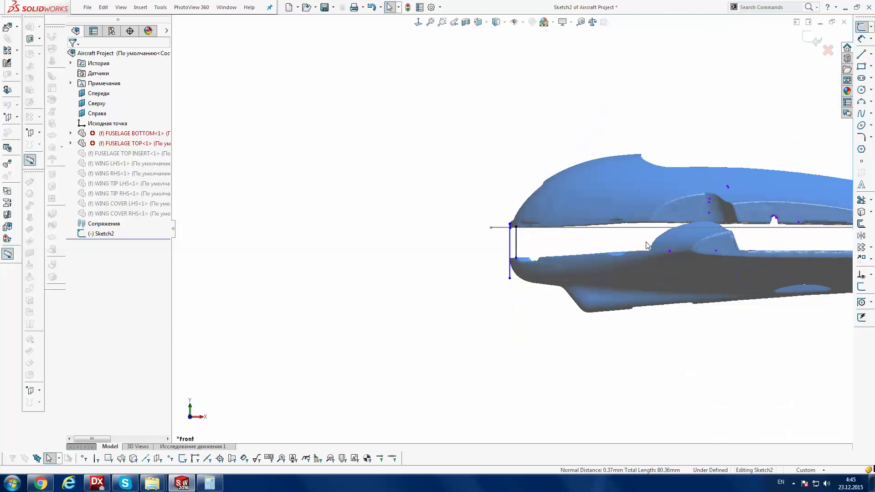
scroll(648, 246, up, 1)
scroll(820, 237, down, 2)
scroll(759, 265, down, 2)
scroll(760, 265, down, 2)
scroll(760, 265, down, 2)
scroll(761, 265, down, 2)
scroll(661, 256, down, 1)
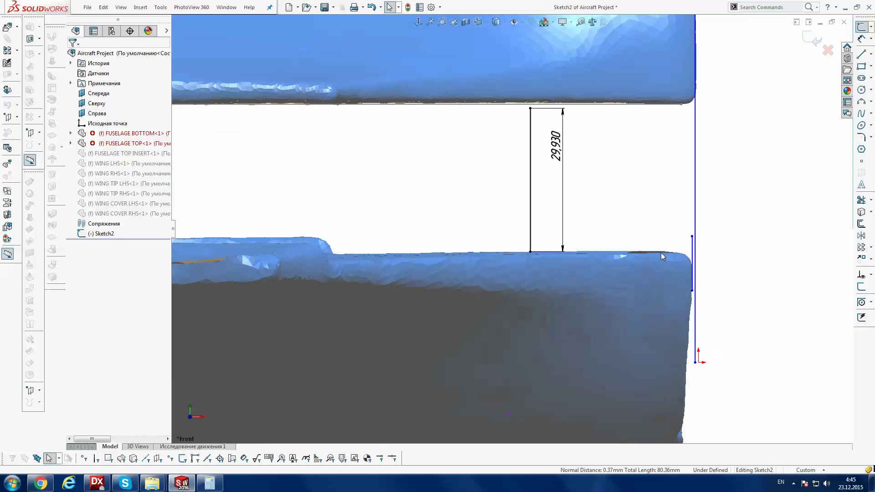
scroll(661, 252, down, 1)
scroll(661, 252, down, 1)
scroll(673, 250, down, 1)
scroll(674, 272, down, 1)
scroll(673, 272, down, 1)
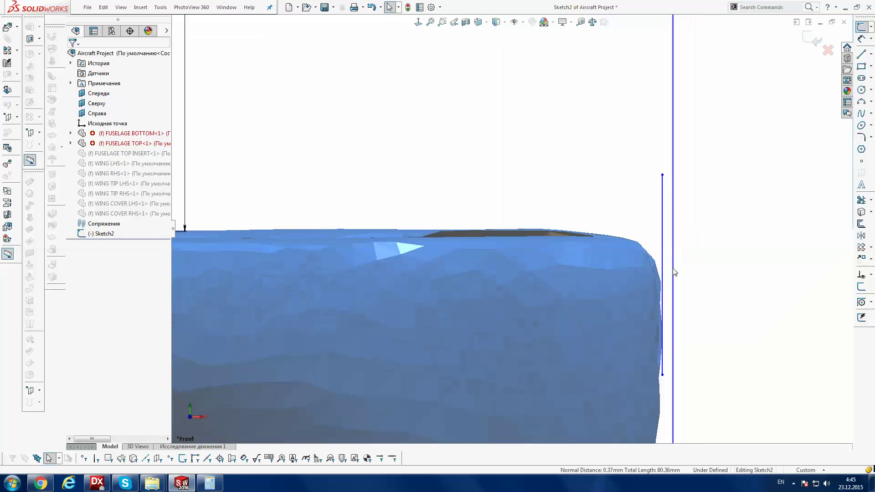
click(659, 296)
drag(659, 296, 661, 298)
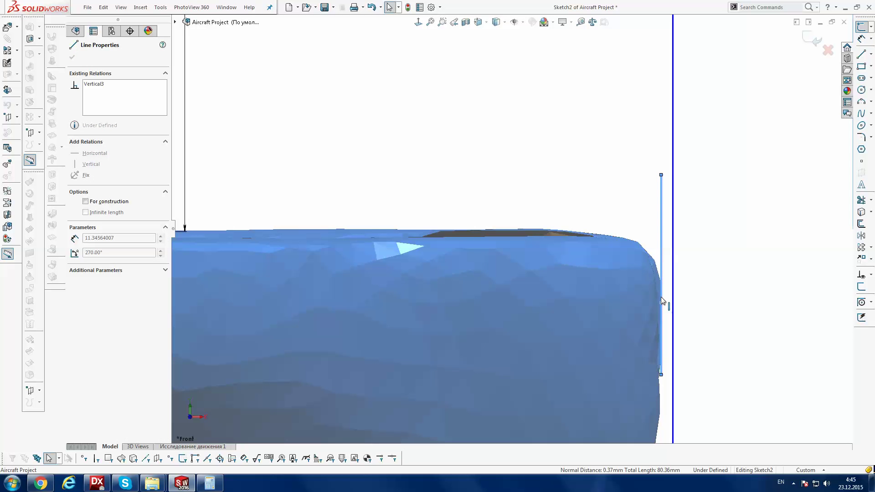
Shift the long vertical tail line slightly right against the tail edge
scroll(657, 227, up, 1)
scroll(646, 160, up, 3)
scroll(633, 160, up, 1)
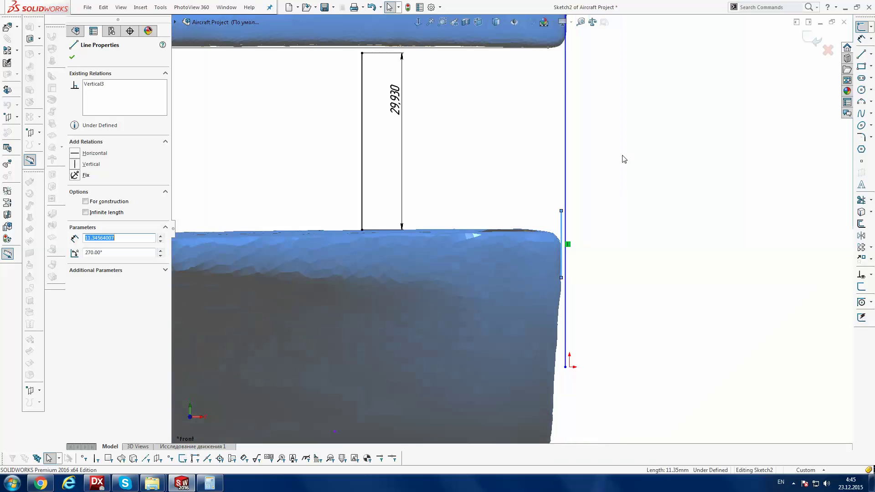
scroll(582, 121, down, 1)
scroll(556, 102, down, 1)
scroll(547, 102, down, 1)
scroll(514, 117, down, 2)
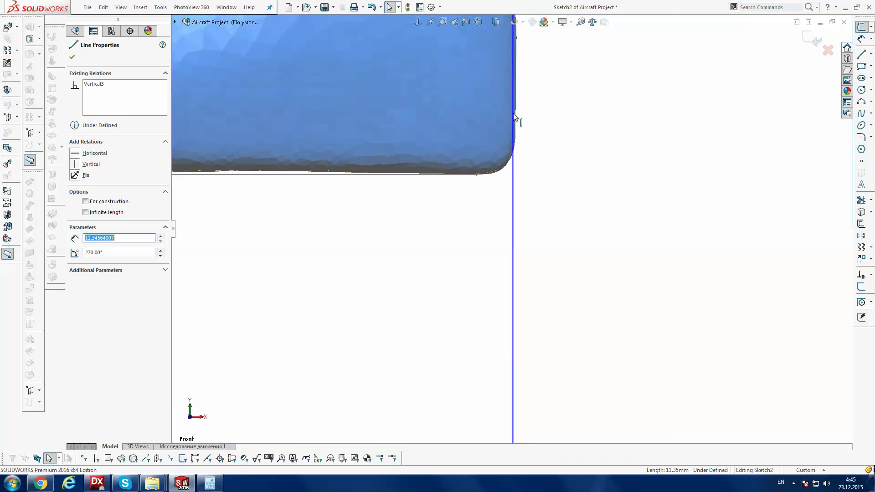
drag(515, 116, 519, 120)
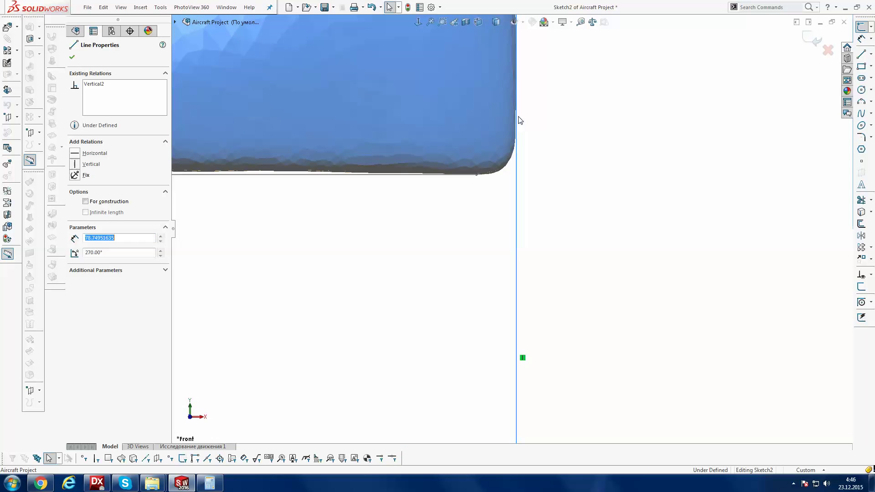
click(608, 274)
scroll(608, 273, up, 2)
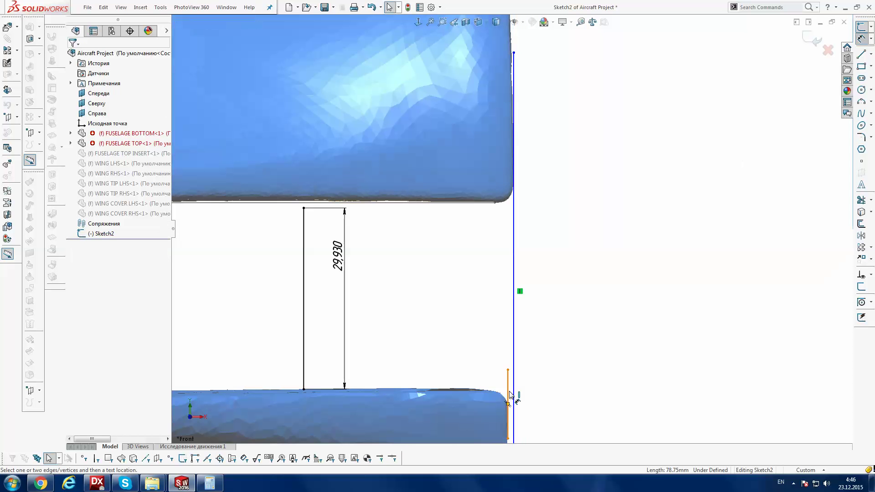
Measure the 0.961 gap between the short and long tail lines, then discard it
scroll(512, 391, down, 1)
scroll(512, 390, down, 2)
scroll(514, 389, down, 2)
click(512, 388)
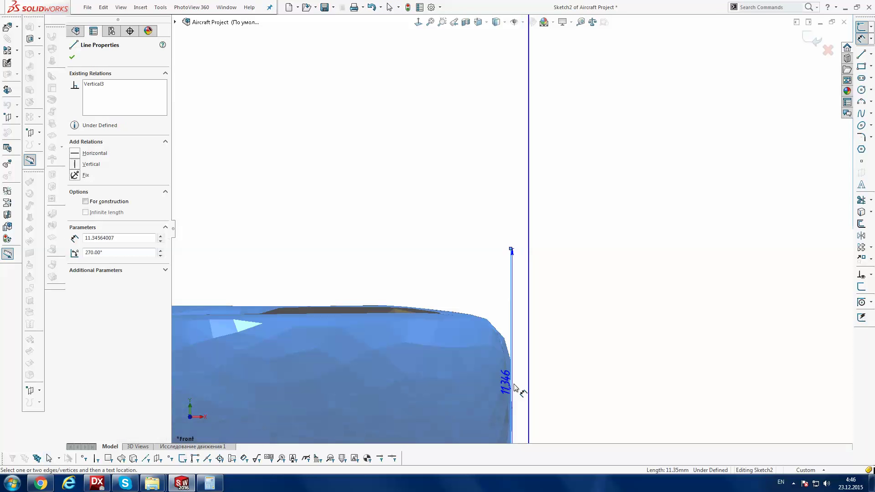
click(529, 382)
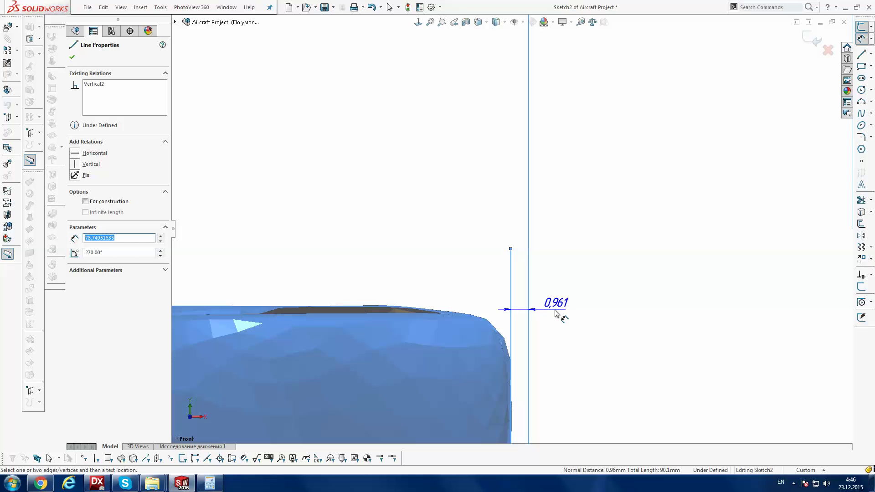
scroll(557, 314, up, 1)
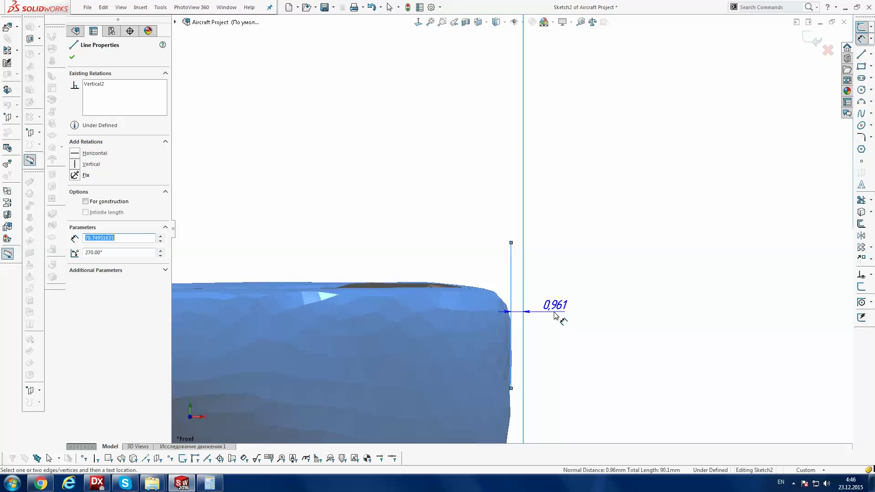
scroll(558, 316, up, 2)
scroll(555, 317, up, 2)
scroll(553, 319, up, 1)
scroll(554, 320, up, 1)
scroll(554, 322, up, 2)
scroll(555, 323, up, 1)
key(Escape)
Zoom in on the fuselage nose and the gap between the top and bottom halves
scroll(324, 265, up, 1)
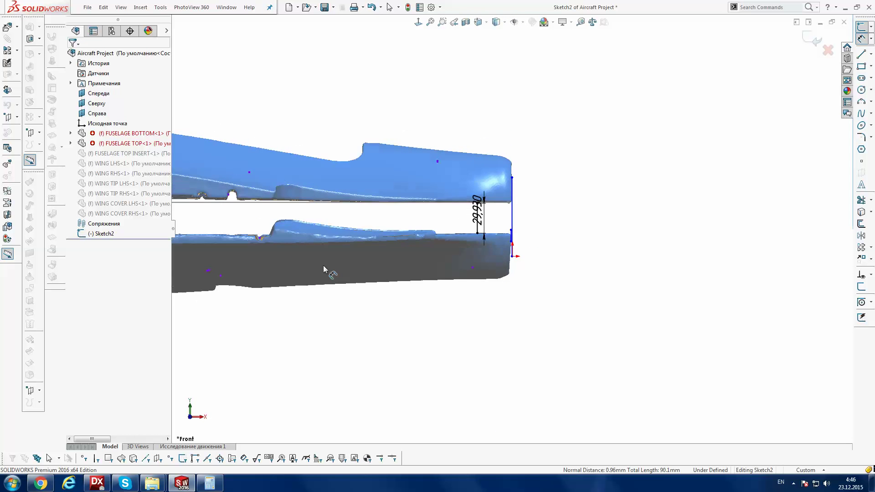
scroll(325, 267, up, 1)
scroll(297, 251, up, 1)
scroll(277, 237, down, 2)
scroll(277, 237, up, 1)
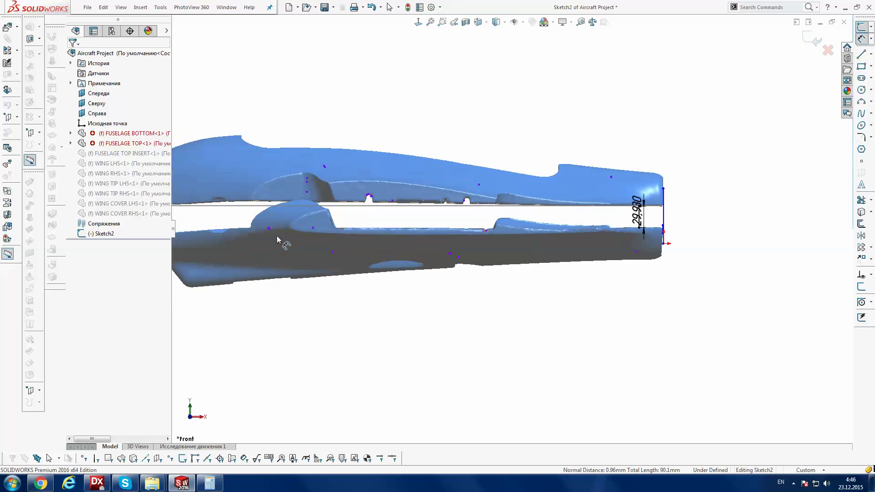
scroll(277, 237, down, 2)
scroll(277, 237, up, 1)
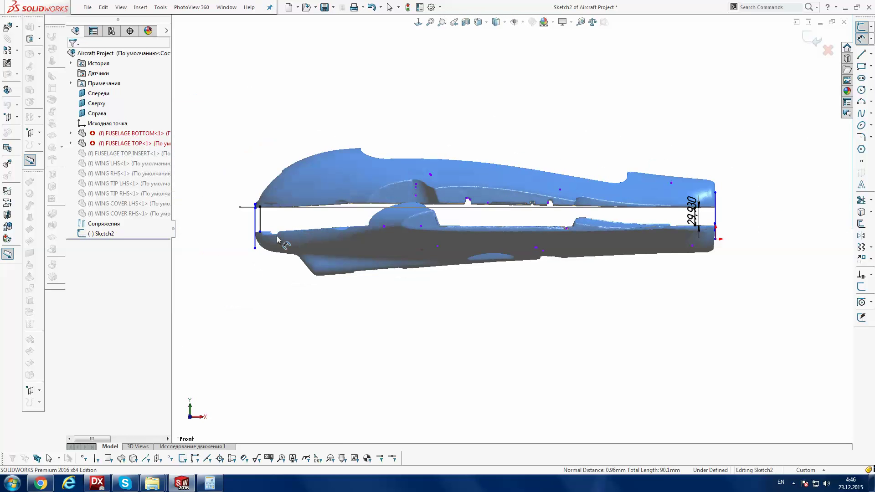
scroll(279, 240, down, 1)
scroll(300, 222, down, 1)
scroll(305, 216, down, 1)
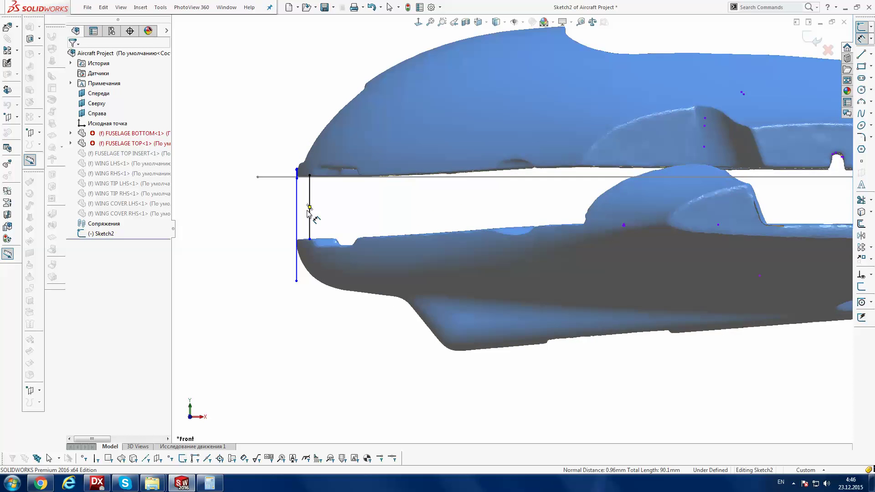
scroll(309, 212, down, 1)
scroll(310, 211, down, 1)
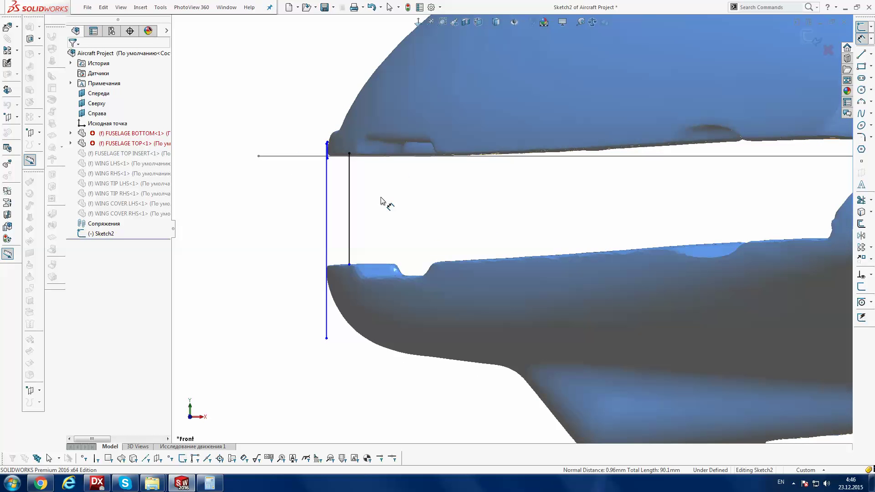
scroll(367, 180, down, 1)
scroll(355, 175, down, 1)
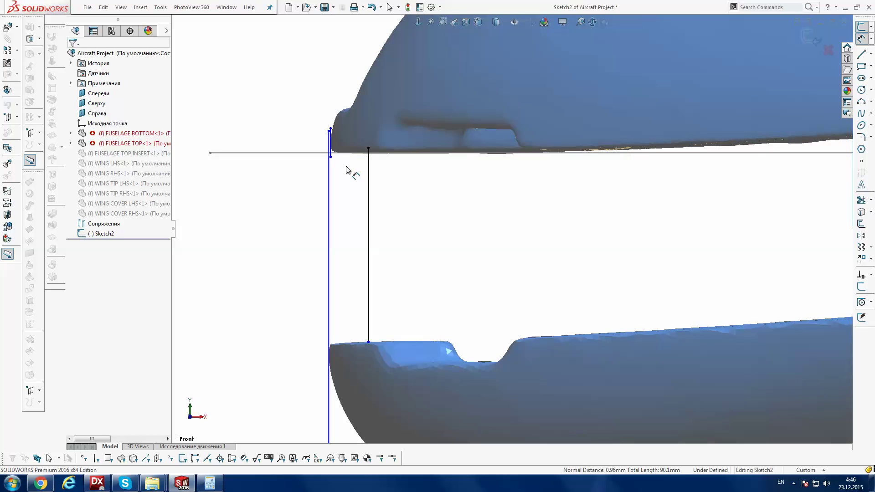
scroll(350, 168, down, 1)
scroll(351, 165, down, 1)
scroll(351, 165, down, 1)
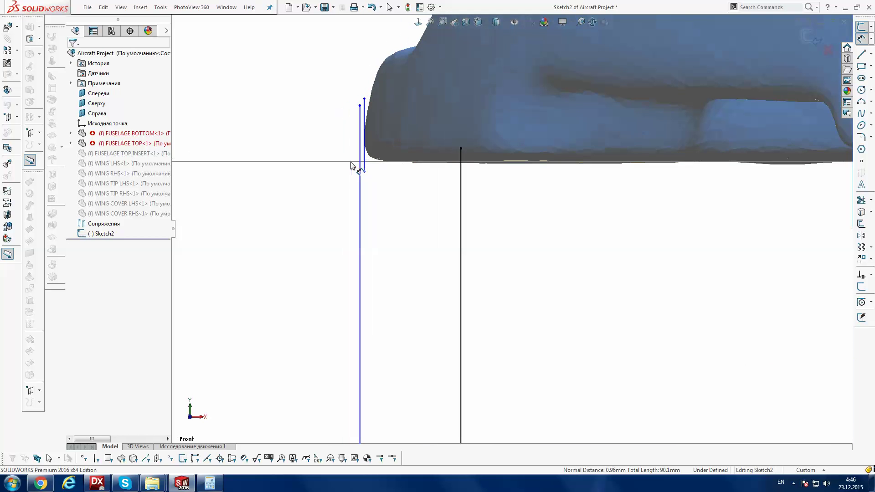
Delete the long and short vertical nose lines, keeping only the horizontal reference line
click(461, 182)
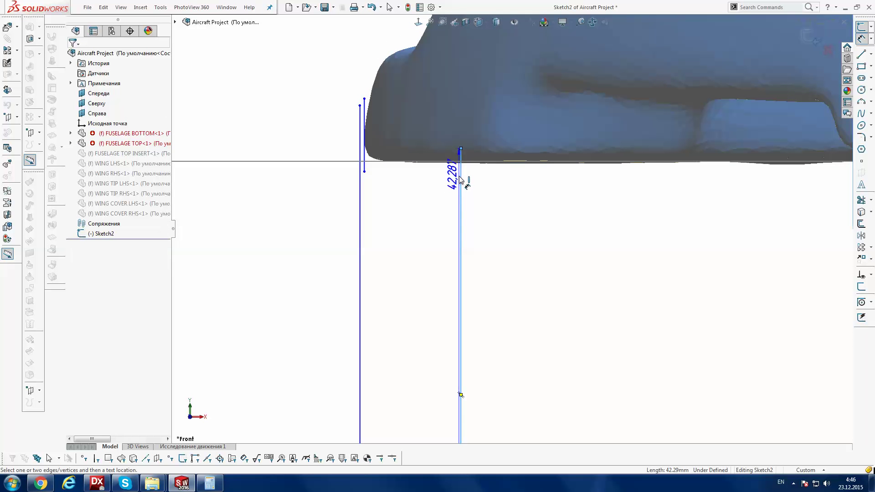
key(Escape)
click(461, 178)
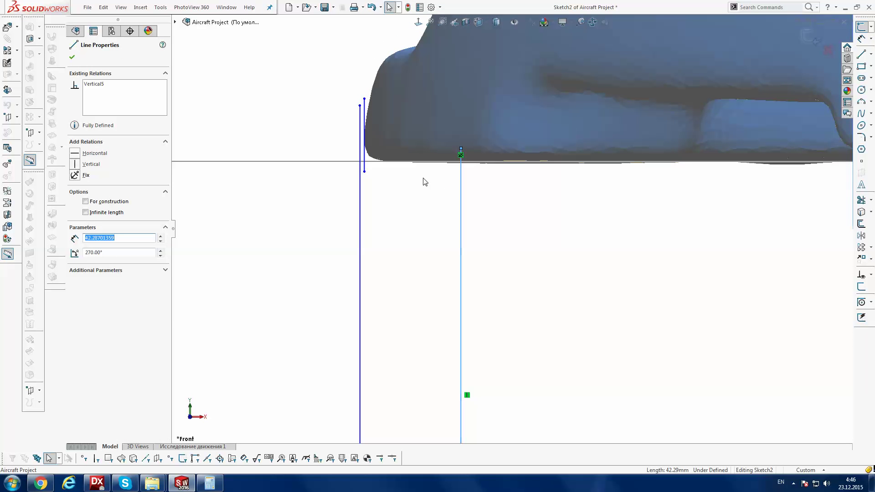
key(Delete)
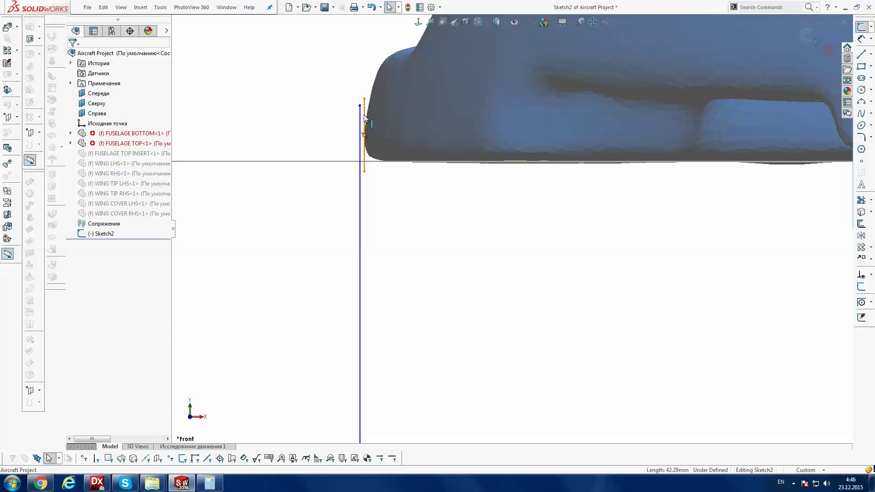
click(360, 182)
key(Delete)
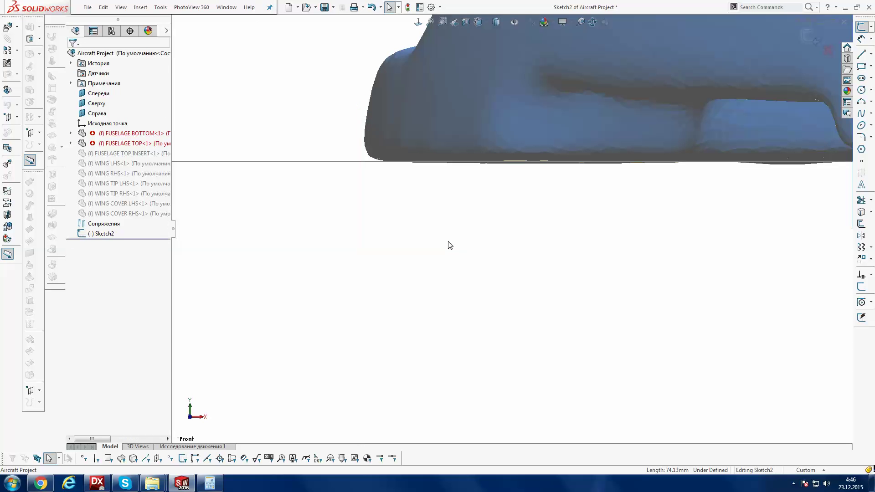
scroll(450, 246, up, 3)
scroll(471, 339, up, 1)
scroll(474, 373, down, 2)
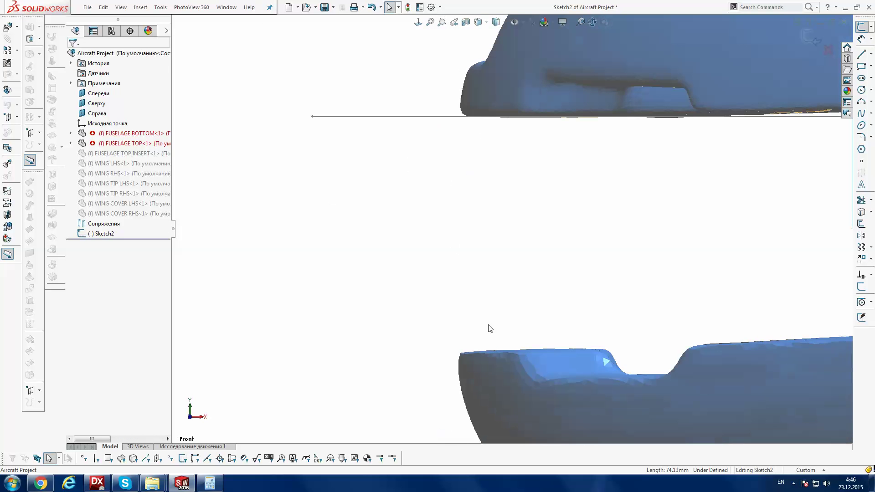
Start a sketch line on the lower fuselage's top edge at the nose
click(862, 55)
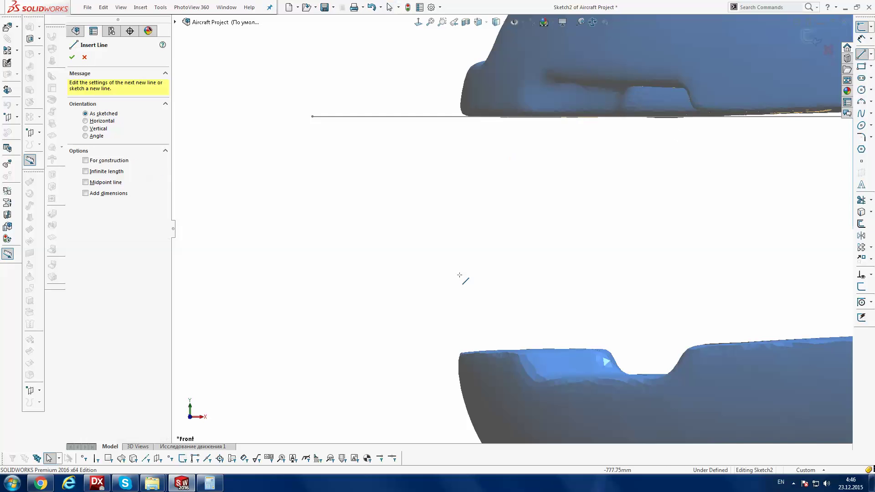
scroll(474, 339, down, 2)
scroll(478, 348, down, 1)
scroll(478, 348, down, 2)
scroll(480, 341, down, 1)
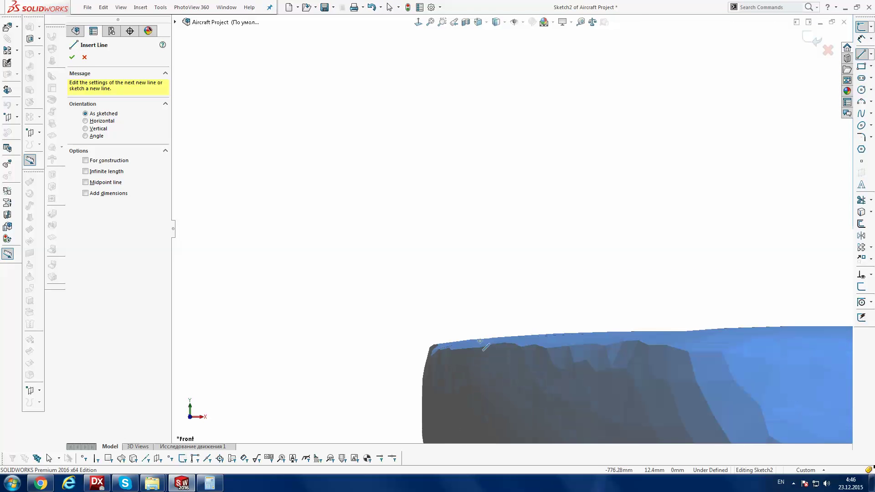
click(482, 340)
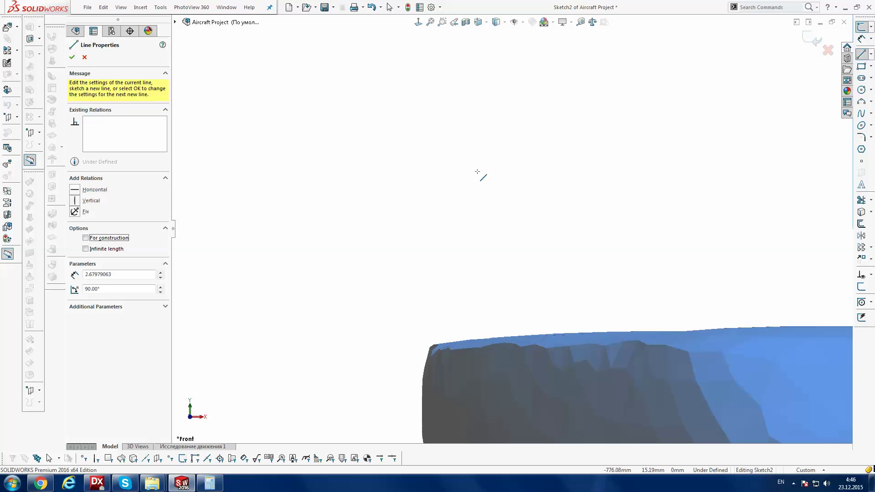
End the vertical line at the upper fuselage's bottom edge and select its top endpoint
scroll(476, 166, up, 1)
scroll(474, 153, up, 1)
scroll(476, 147, up, 1)
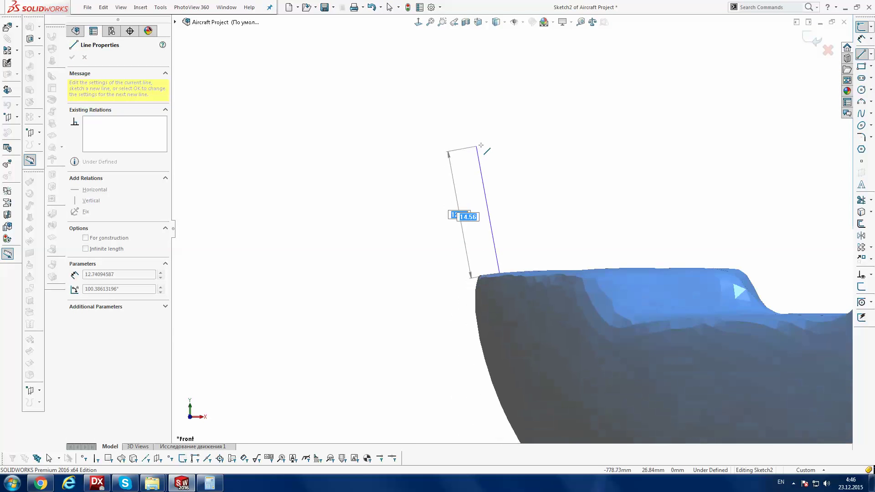
scroll(482, 146, up, 1)
scroll(488, 144, up, 2)
scroll(492, 143, up, 1)
scroll(501, 127, down, 1)
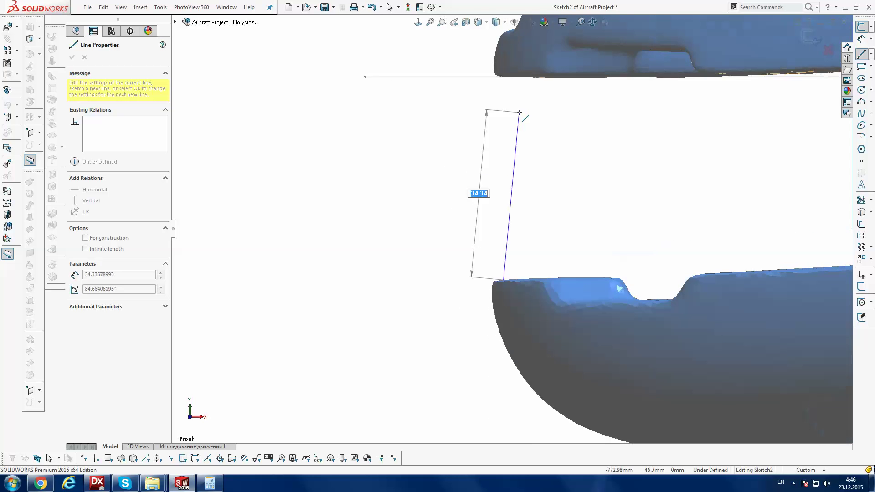
scroll(510, 95, down, 1)
scroll(502, 102, down, 1)
scroll(501, 119, down, 1)
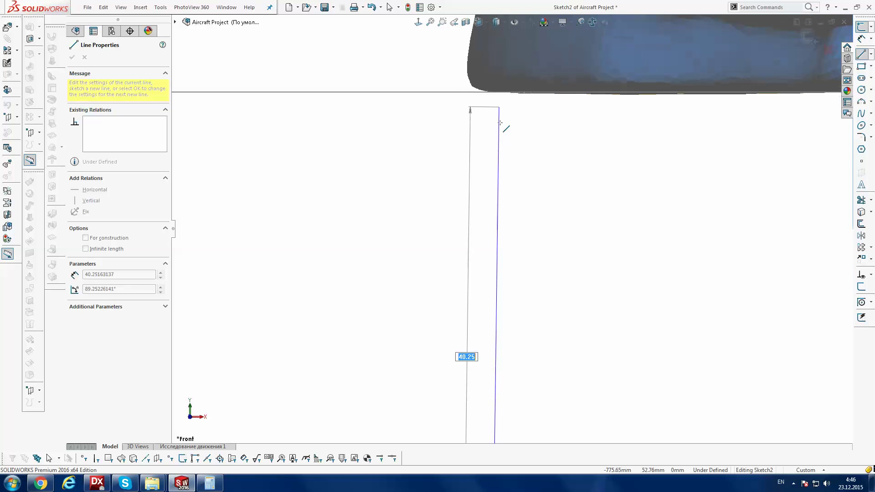
scroll(500, 125, down, 2)
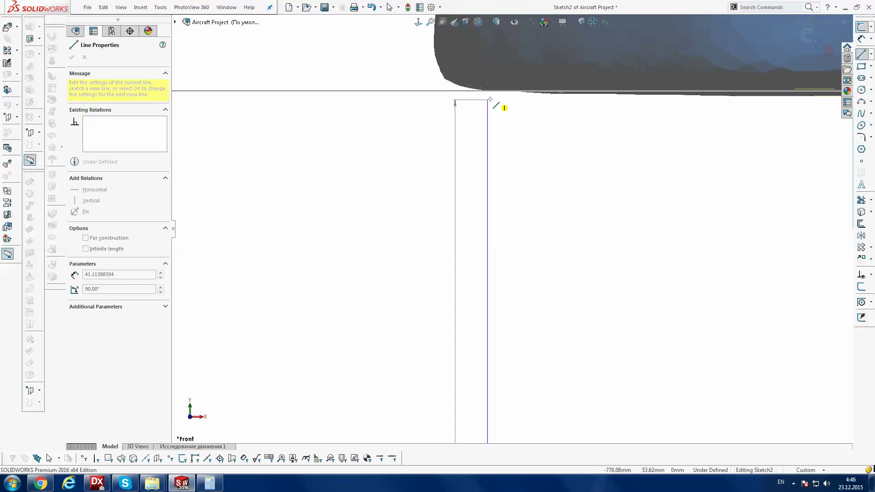
key(Escape)
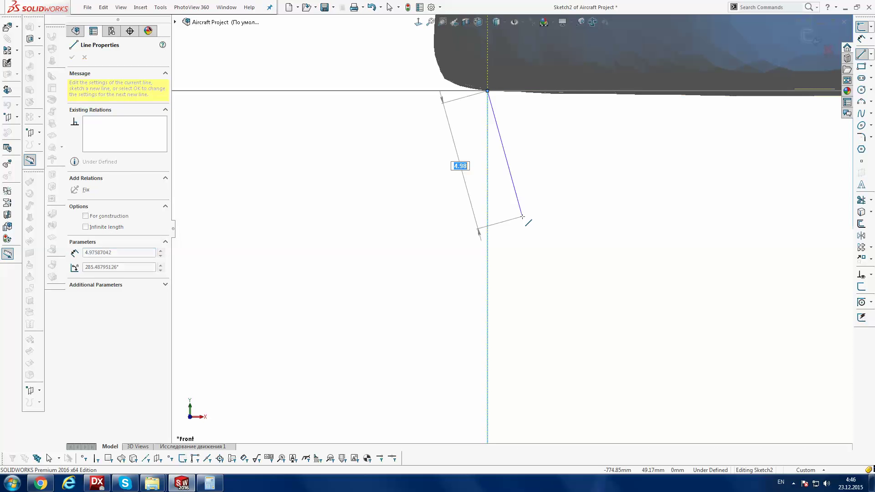
key(Escape)
scroll(522, 281, up, 2)
scroll(523, 283, up, 1)
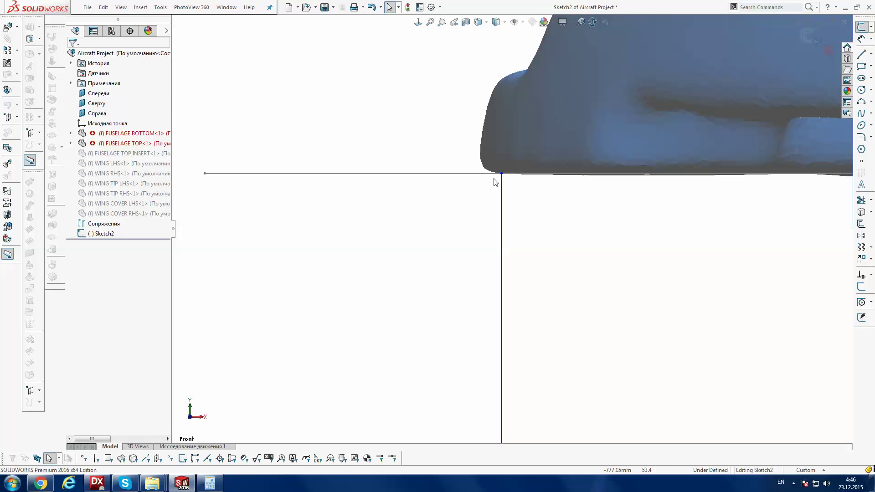
click(501, 173)
Fix the top endpoint of the vertical gap line, zoom to check it, then undo
click(75, 153)
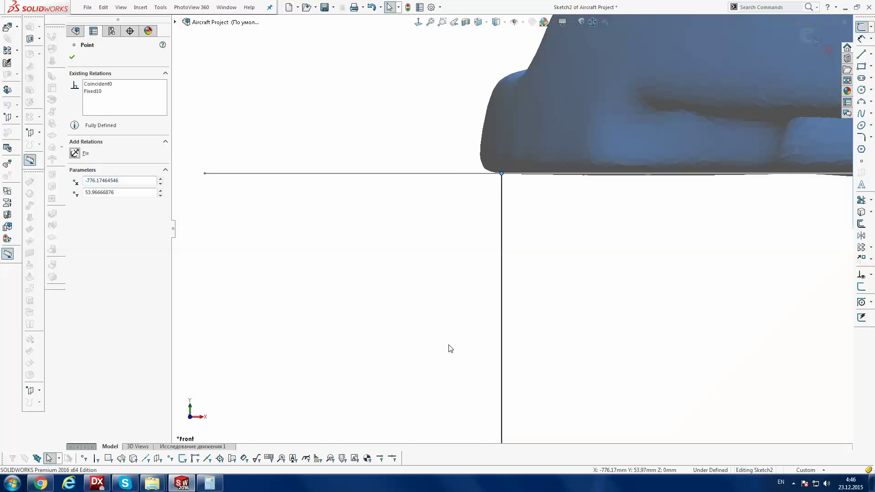
scroll(450, 348, up, 2)
scroll(450, 346, up, 1)
scroll(515, 425, down, 1)
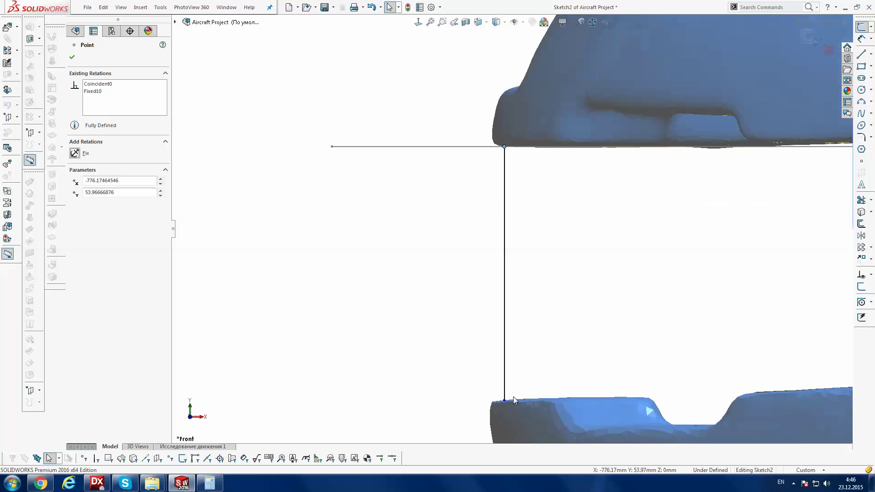
scroll(498, 354, down, 2)
scroll(499, 354, down, 2)
scroll(499, 349, down, 1)
scroll(501, 344, down, 1)
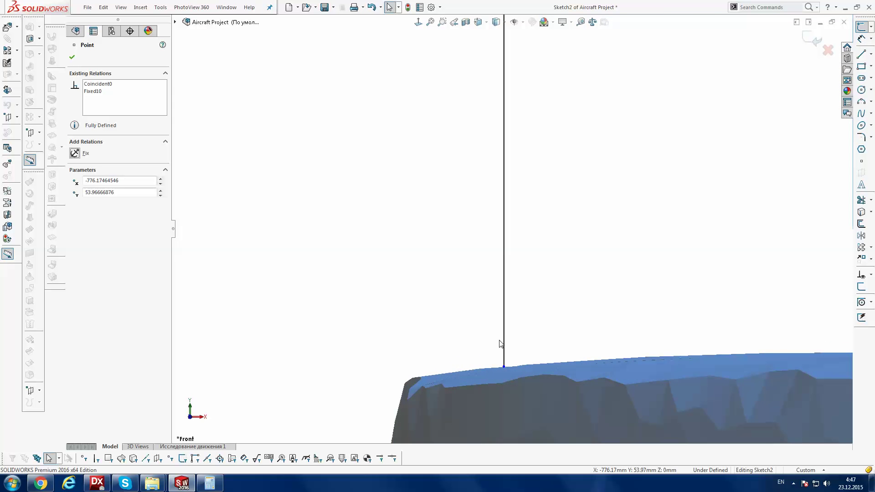
scroll(504, 377, down, 1)
scroll(506, 352, down, 2)
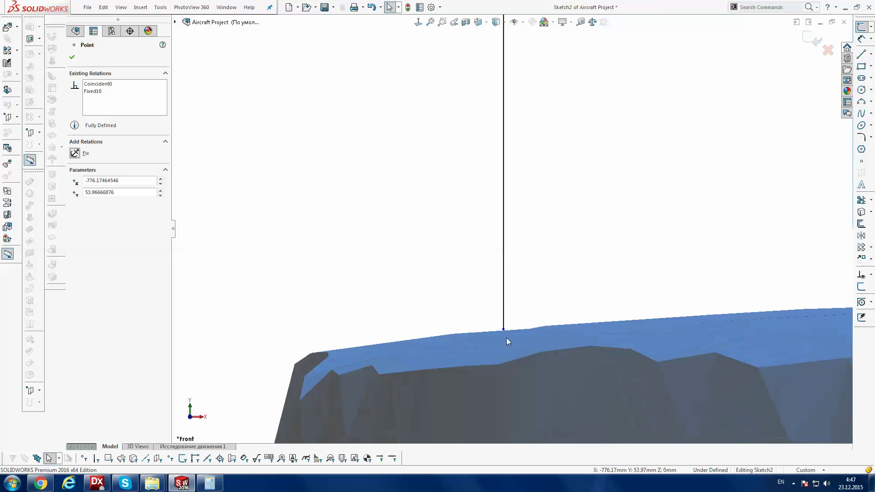
key(ctrl+z)
key(ctrl+z)
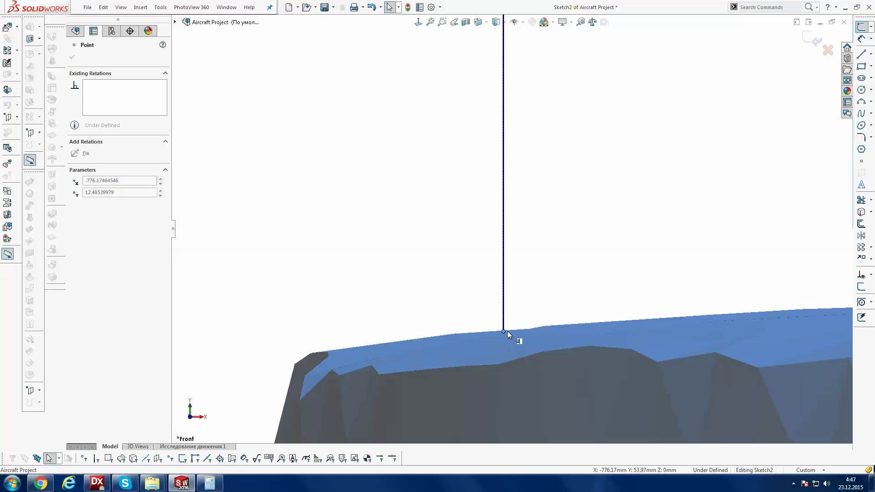
Start a Smart Dimension on the vertical nose-gap line, showing its 41.463 length
click(508, 332)
click(556, 209)
scroll(558, 209, up, 2)
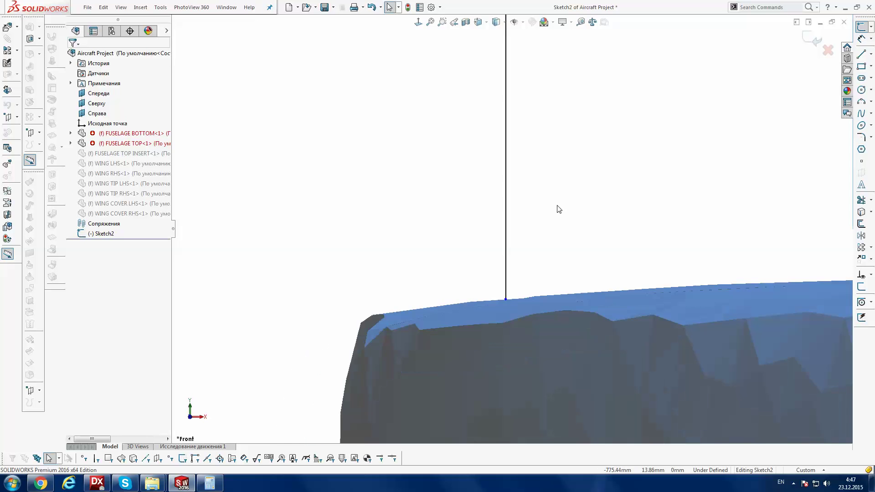
scroll(559, 210, up, 1)
scroll(555, 206, up, 2)
scroll(789, 110, up, 1)
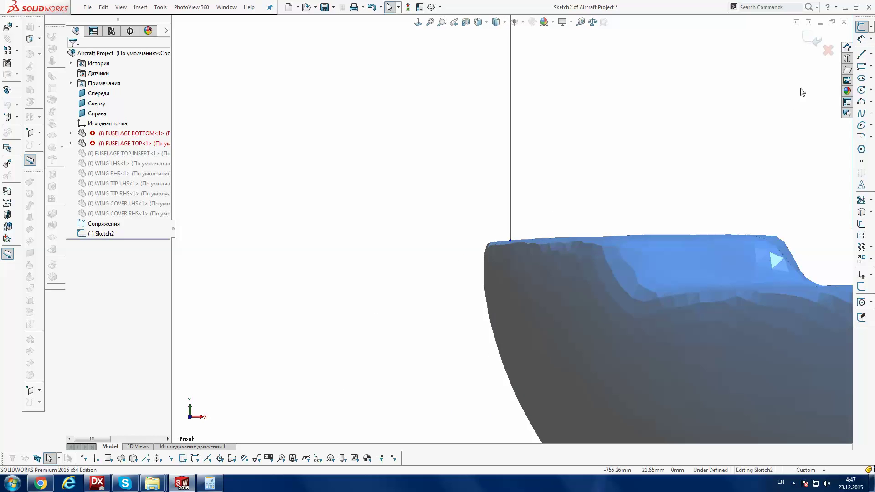
key(d)
scroll(620, 168, up, 1)
scroll(610, 172, up, 1)
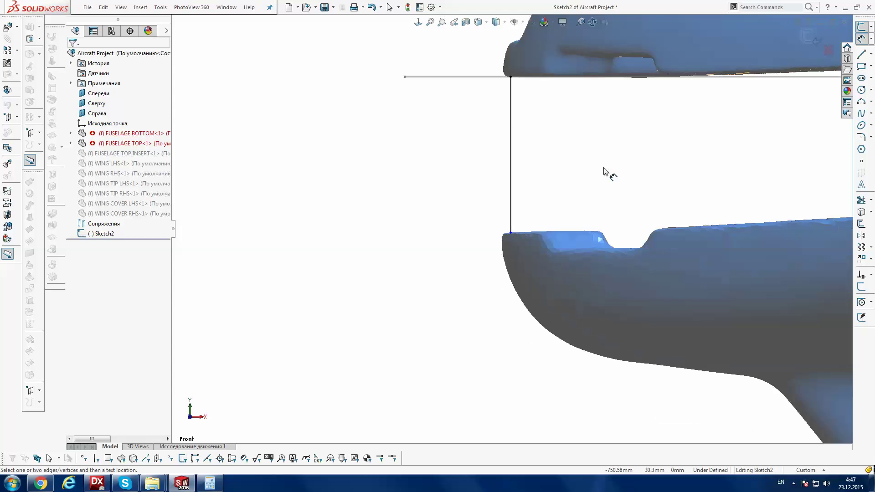
scroll(608, 172, up, 2)
scroll(510, 172, down, 1)
click(490, 172)
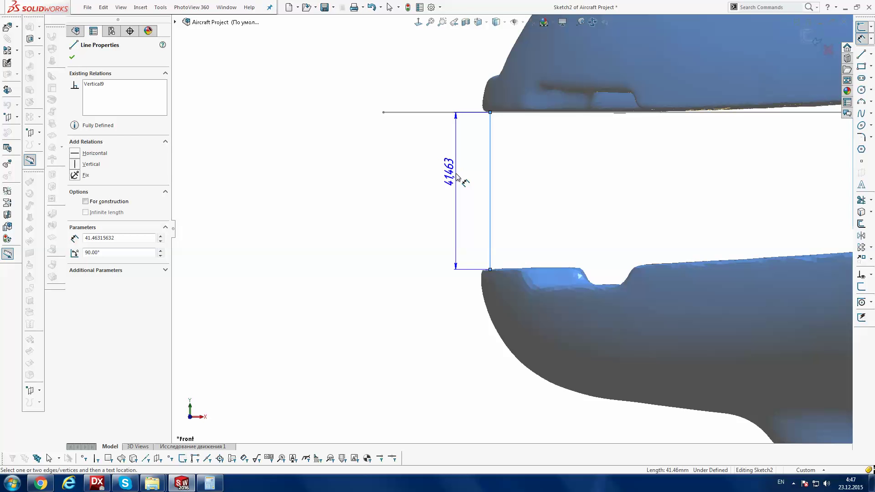
Drop the 41.46 gap dimension without placing it and zoom to the whole fuselage
key(Escape)
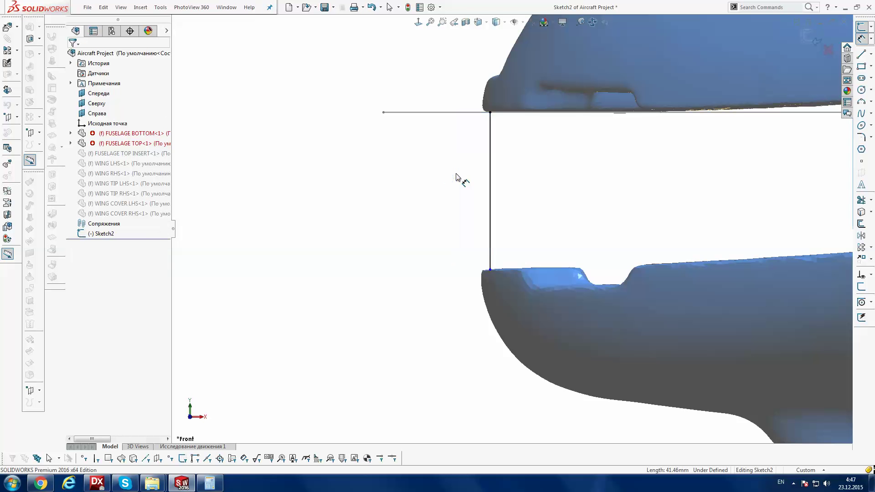
scroll(511, 230, up, 3)
key(z)
key(z)
key(z)
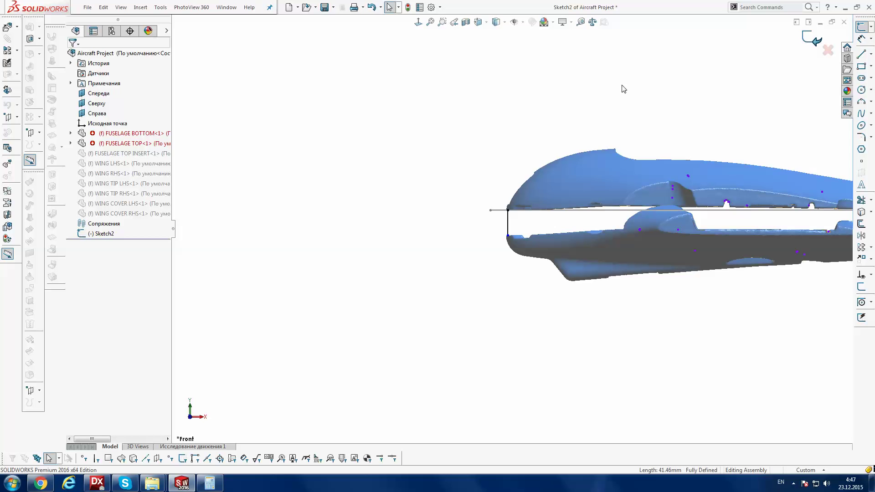
Open the FUSELAGE TOP part and shift Mesh1 vertically with Mesh Edit
right_click(109, 145)
click(125, 122)
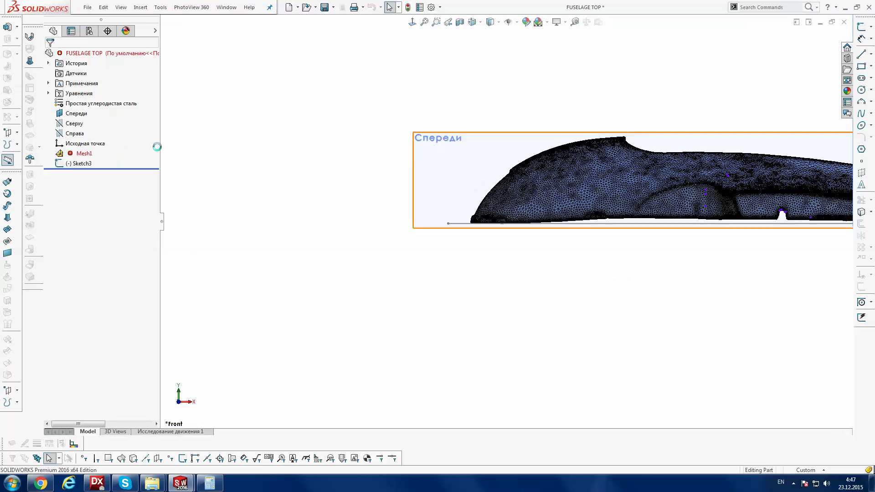
click(89, 165)
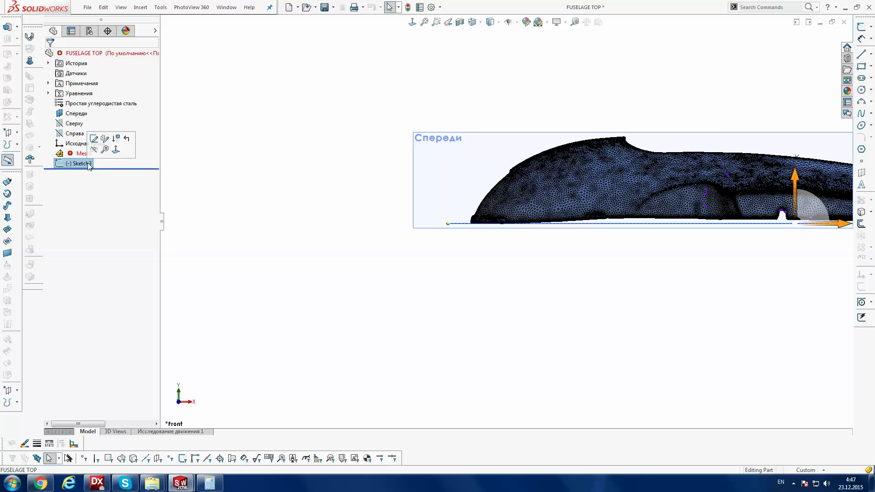
right_click(79, 154)
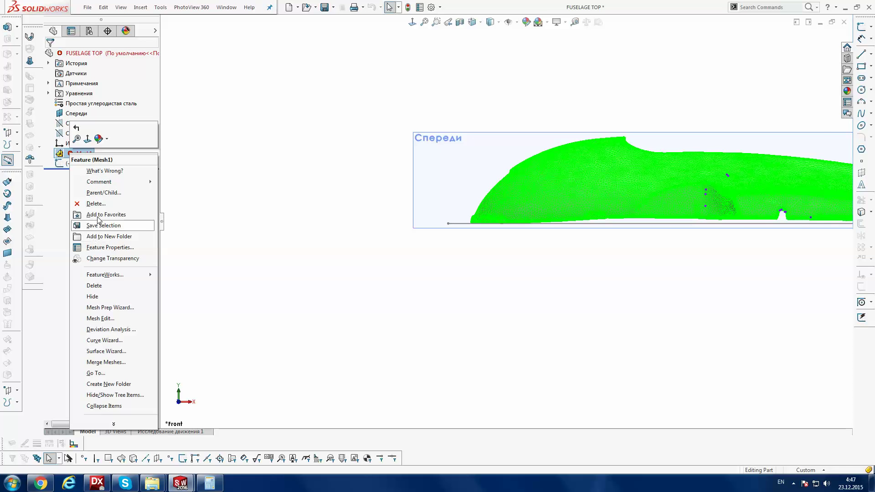
click(101, 318)
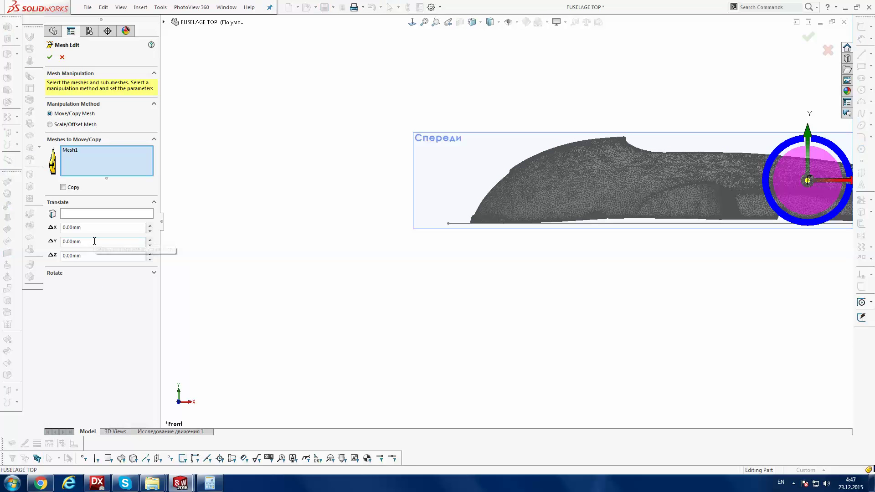
click(95, 241)
key(Return)
key(Return)
key(Return)
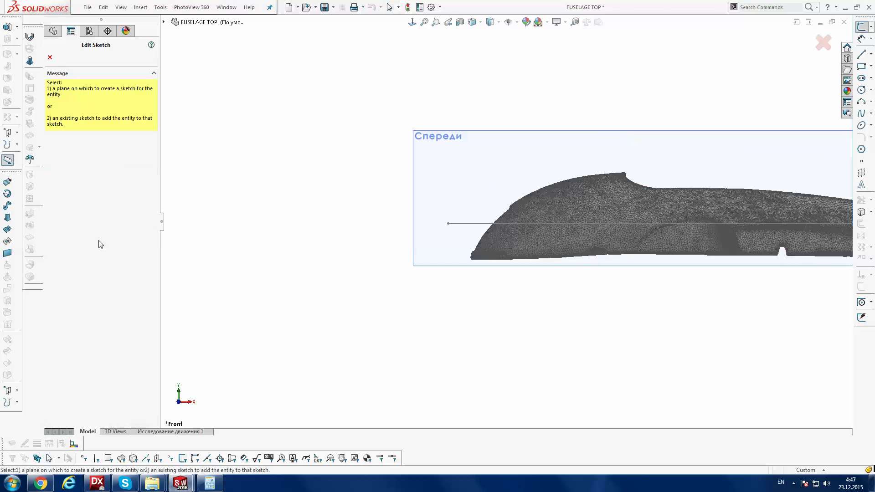
Delete Sketch3, then close FUSELAGE TOP and save the changes
click(80, 164)
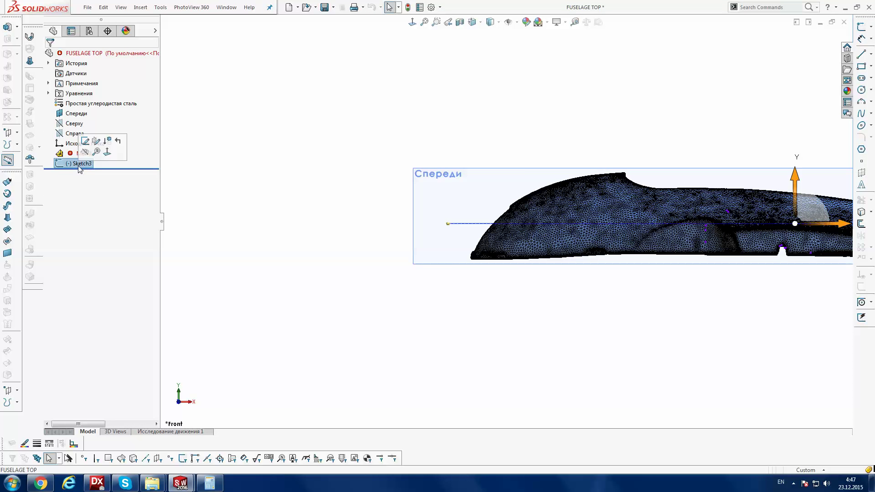
key(Delete)
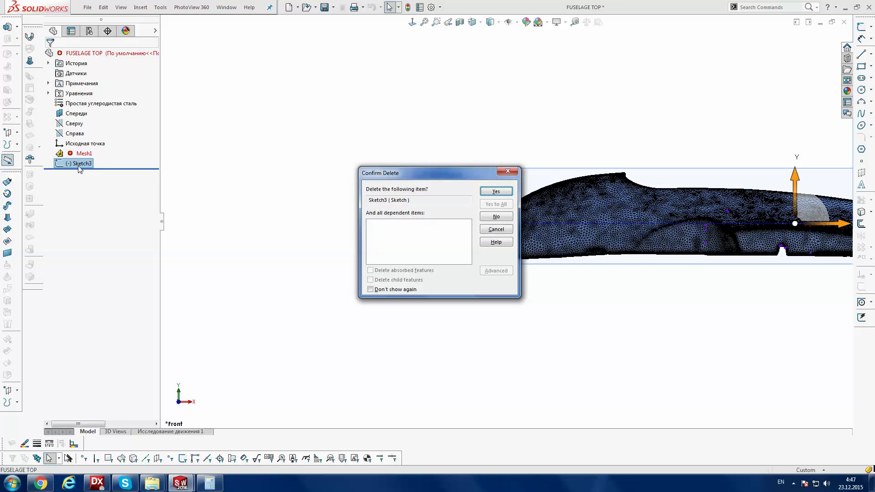
key(Return)
scroll(506, 222, up, 2)
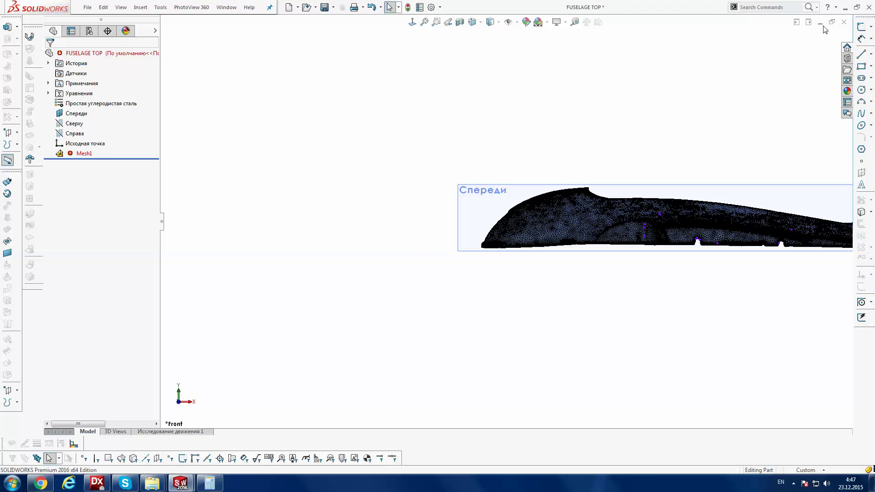
click(843, 23)
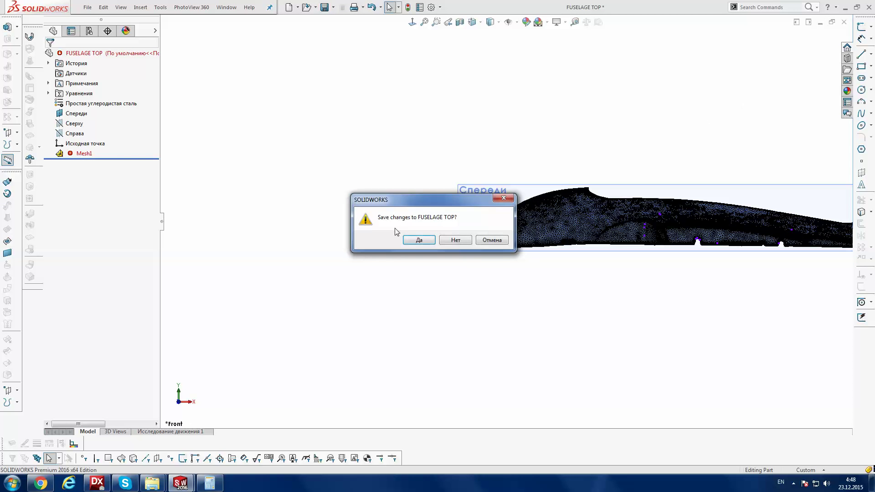
click(417, 243)
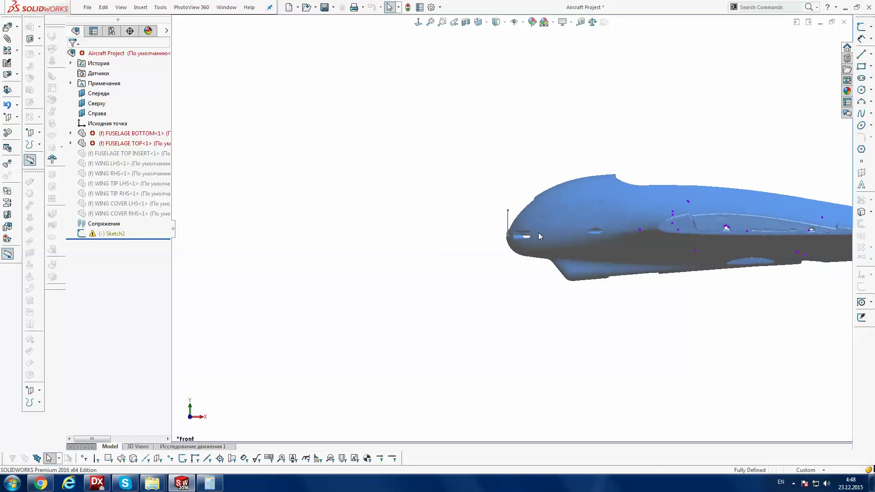
Find Sketch2 lower in the assembly FeatureManager tree and delete it
scroll(484, 246, down, 3)
scroll(483, 246, down, 3)
scroll(482, 242, down, 2)
scroll(484, 239, down, 2)
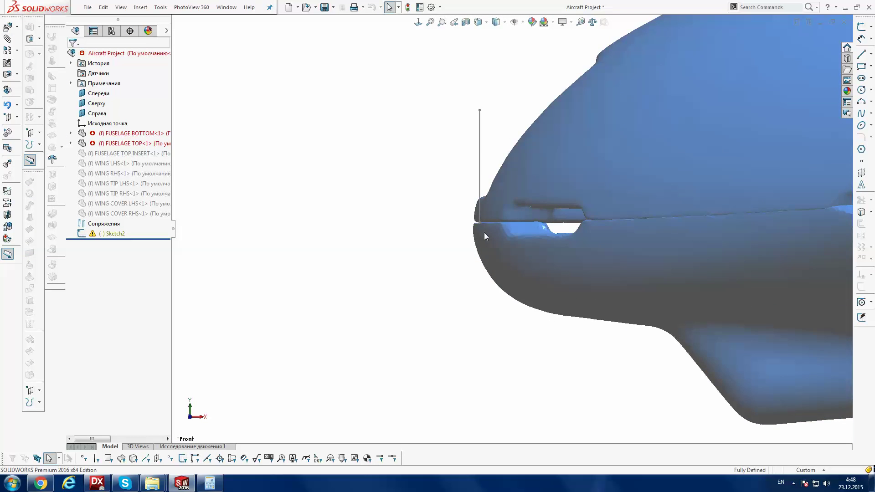
scroll(484, 233, down, 2)
scroll(485, 231, down, 2)
click(112, 233)
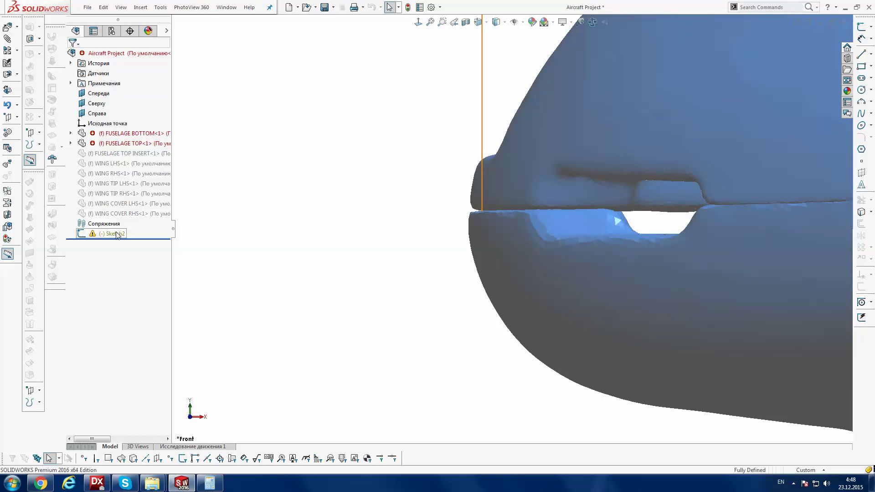
key(Return)
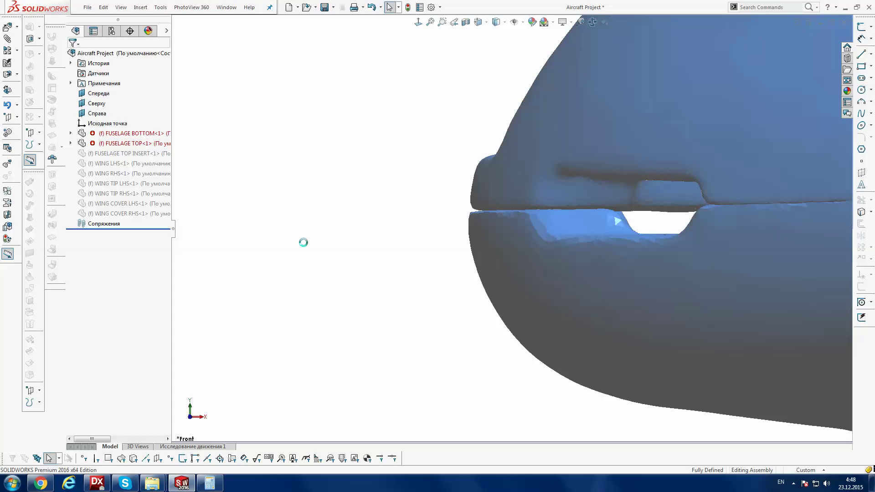
Zoom and orbit the assembly to inspect how the fuselage halves meet at the wing slot
scroll(572, 239, up, 2)
scroll(572, 242, up, 2)
scroll(649, 270, up, 3)
scroll(651, 267, up, 2)
scroll(690, 212, down, 1)
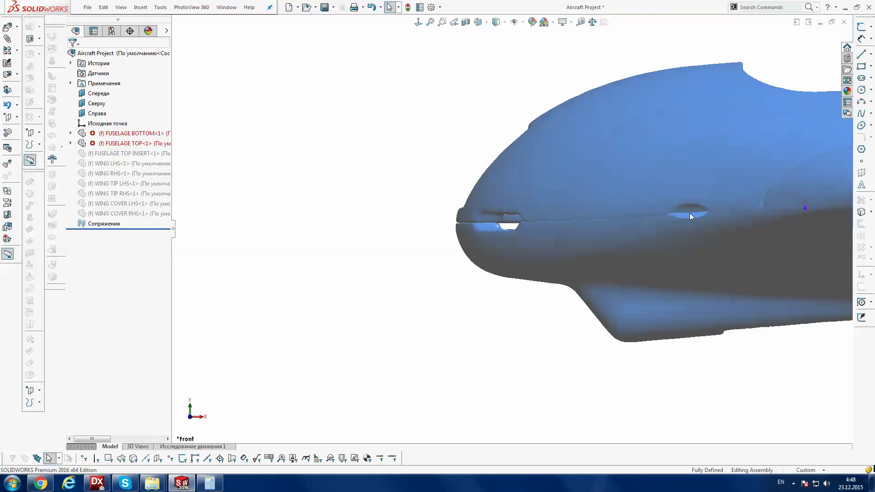
scroll(686, 211, down, 2)
scroll(685, 211, down, 2)
scroll(683, 222, down, 1)
scroll(683, 222, up, 3)
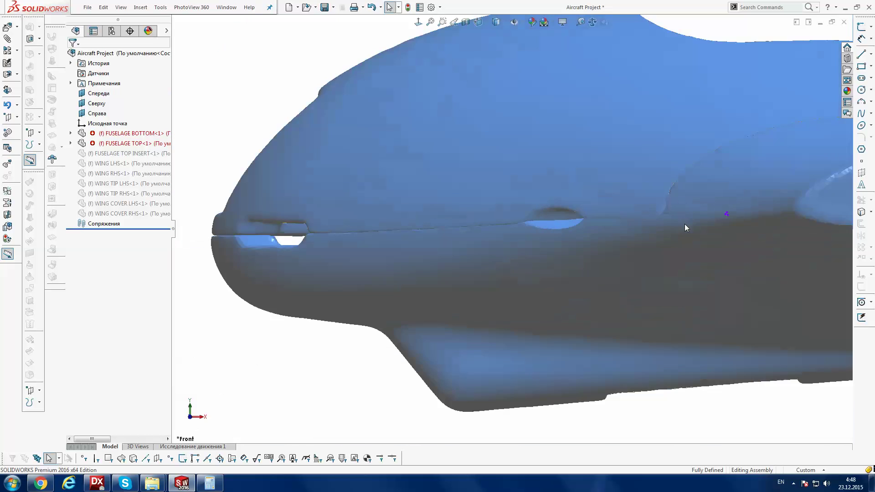
scroll(684, 223, up, 1)
scroll(684, 224, up, 2)
scroll(706, 211, down, 2)
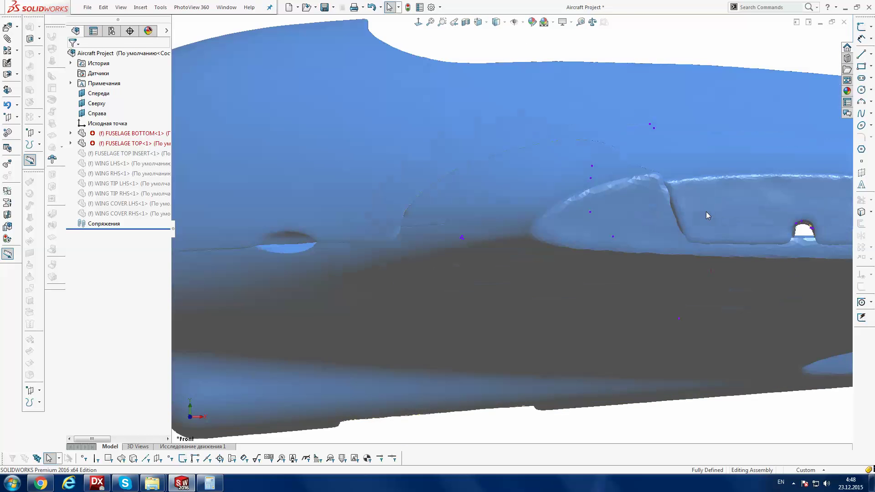
scroll(706, 211, down, 2)
scroll(706, 211, down, 1)
mouse_move(706, 211)
middle_down()
mouse_move(694, 233)
mouse_move(488, 278)
middle_up()
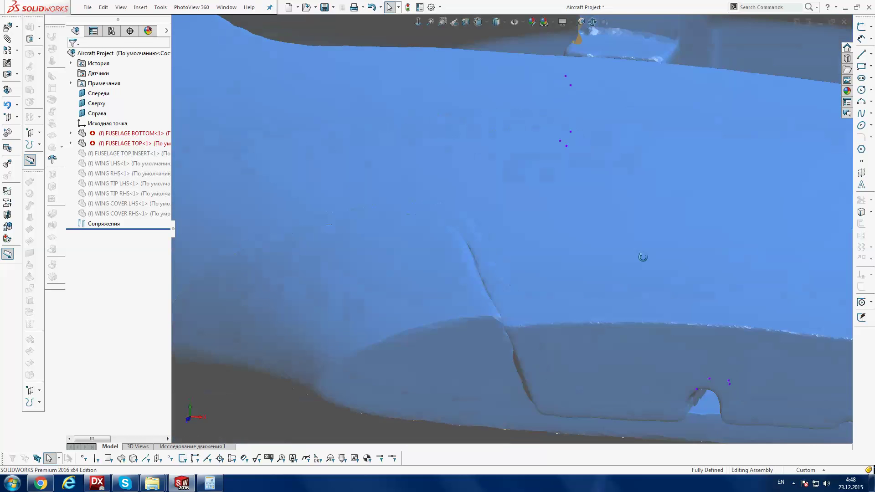
scroll(488, 278, down, 1)
scroll(488, 278, down, 1)
scroll(491, 275, up, 2)
mouse_move(491, 275)
middle_down()
mouse_move(449, 281)
mouse_move(487, 232)
mouse_move(472, 224)
middle_up()
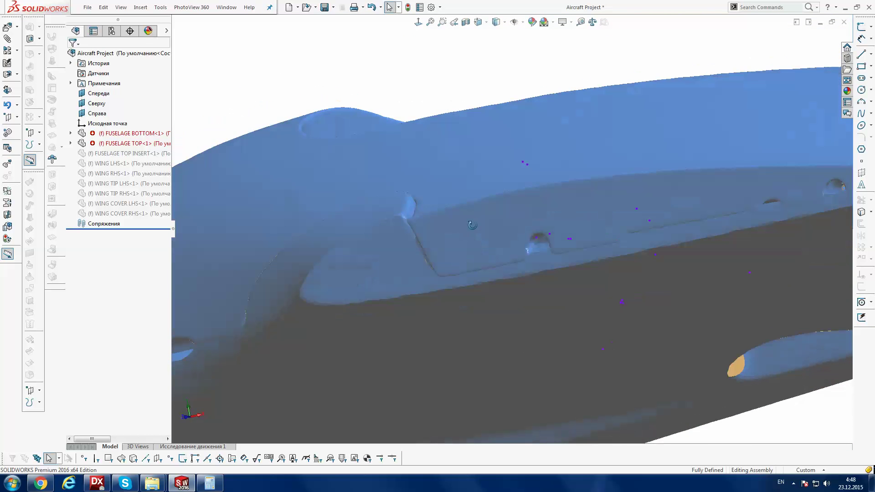
scroll(579, 247, up, 3)
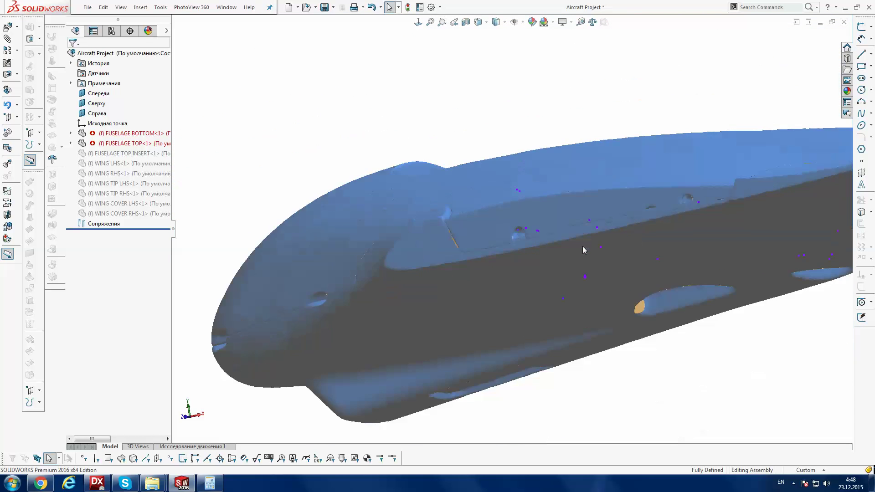
scroll(588, 245, up, 3)
scroll(638, 227, up, 2)
scroll(689, 204, down, 2)
scroll(690, 204, down, 1)
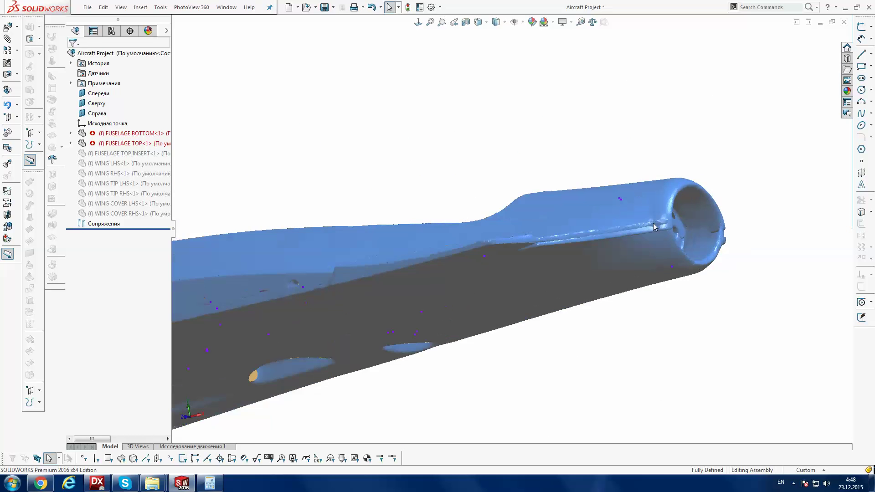
scroll(674, 214, down, 1)
scroll(656, 226, down, 2)
scroll(641, 234, down, 2)
scroll(651, 241, up, 2)
scroll(650, 241, up, 2)
scroll(633, 244, up, 1)
scroll(633, 244, up, 1)
scroll(631, 243, down, 1)
scroll(631, 243, down, 1)
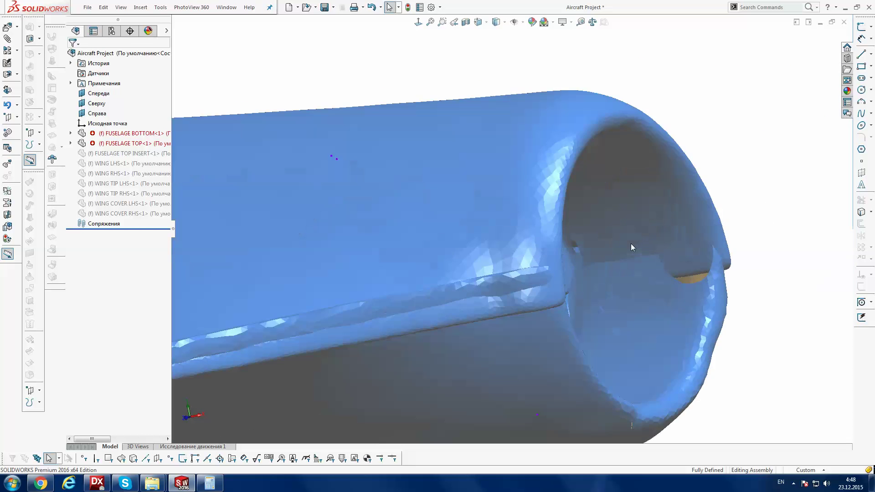
scroll(630, 243, up, 1)
scroll(630, 243, up, 1)
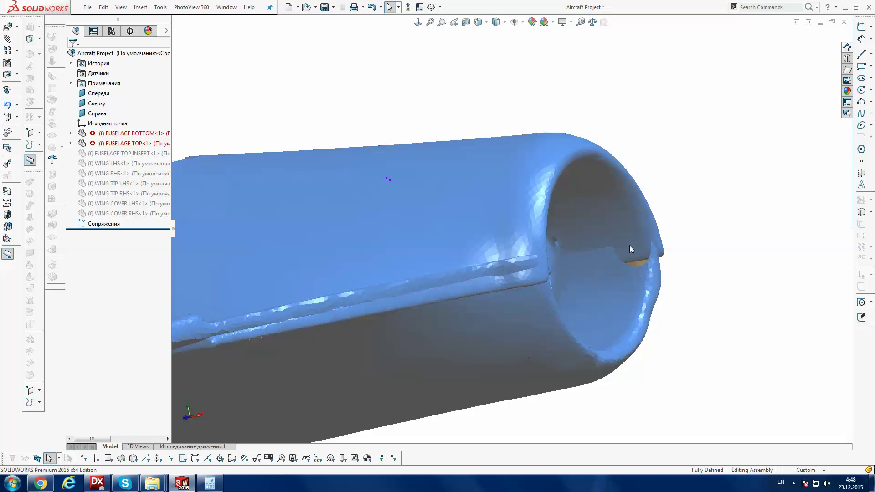
Check the cockpit cut-out, nose and tail nozzle alignment, then select FUSELAGE TOP<1>
middle_drag(630, 247, 446, 310)
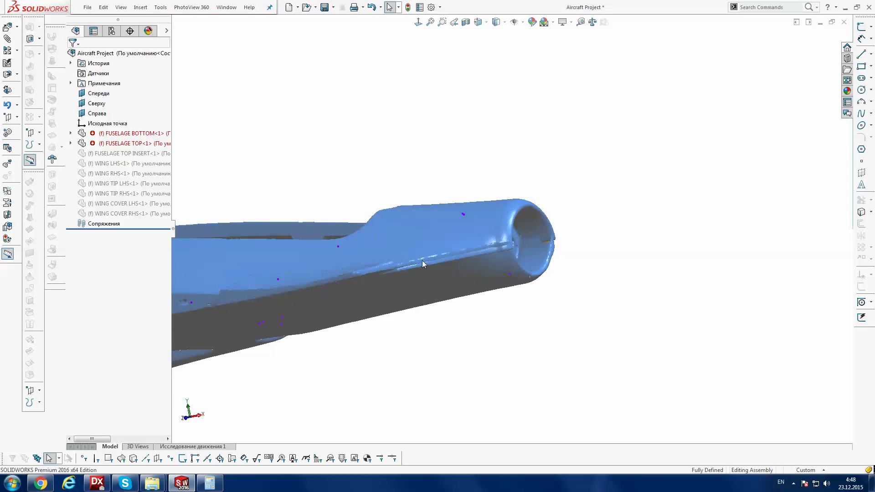
scroll(445, 311, down, 3)
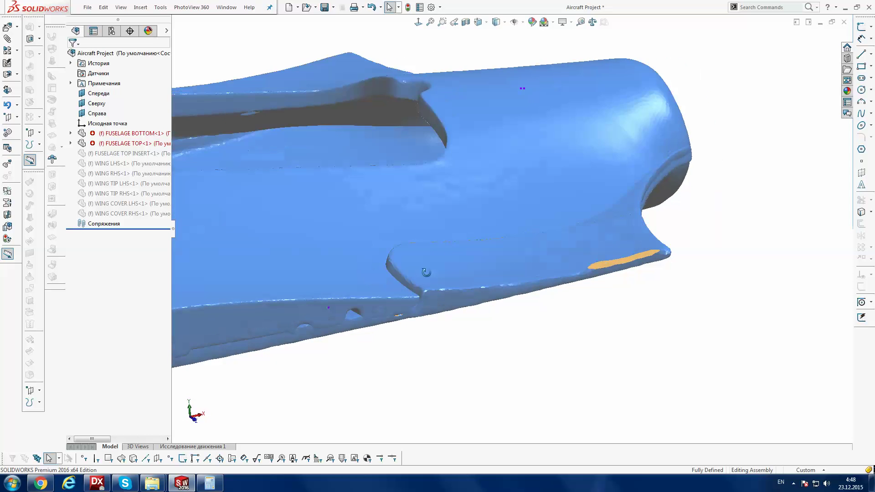
scroll(438, 262, up, 5)
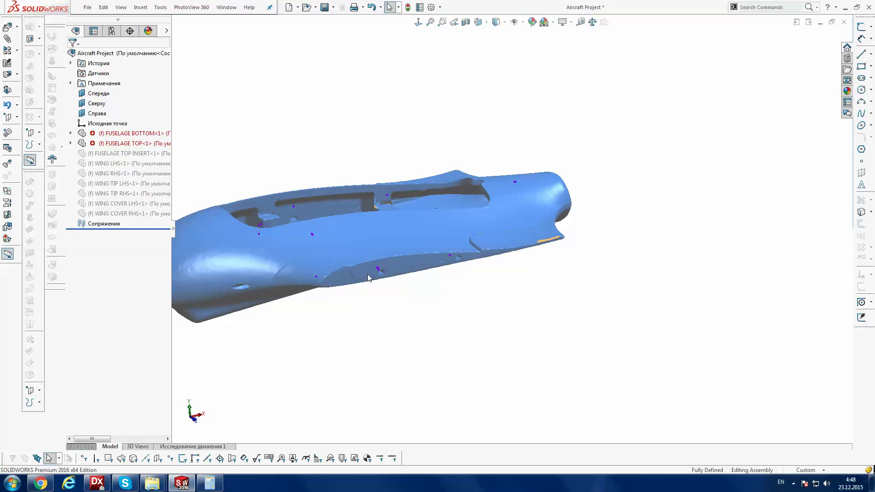
scroll(373, 263, down, 5)
scroll(380, 256, up, 2)
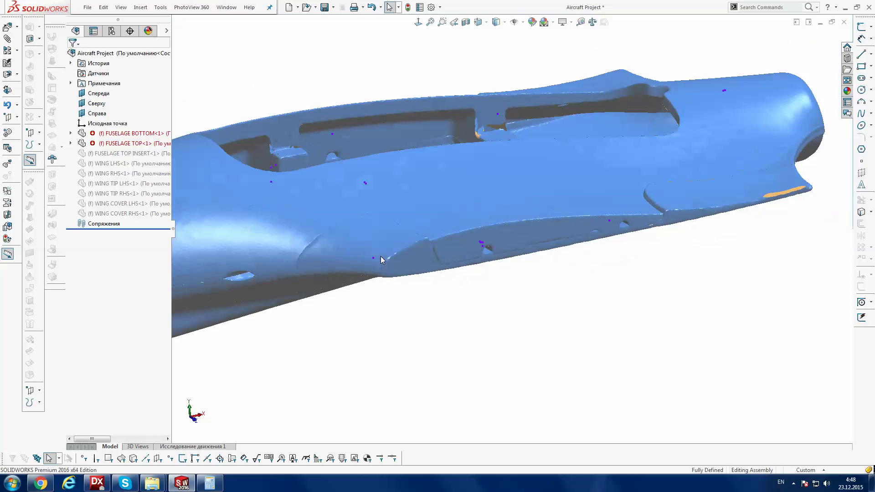
scroll(381, 256, up, 1)
middle_drag(389, 265, 350, 278)
scroll(360, 269, down, 5)
scroll(371, 264, up, 3)
middle_drag(400, 253, 402, 244)
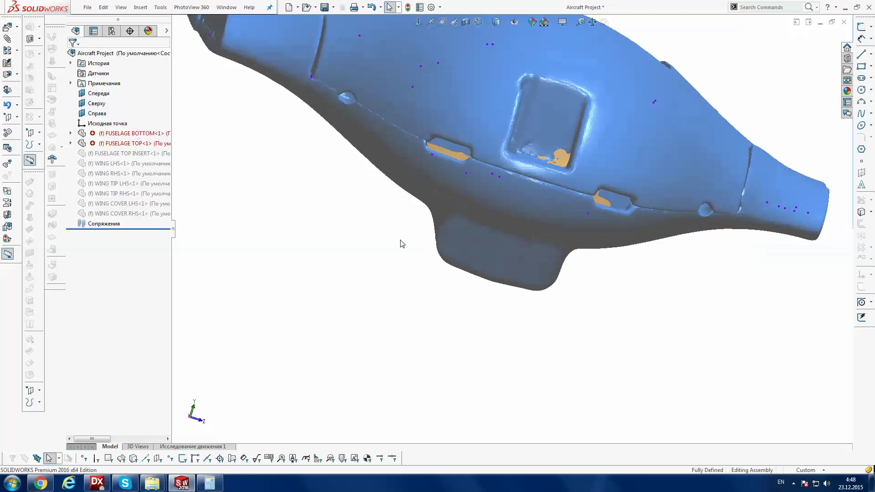
scroll(475, 193, up, 2)
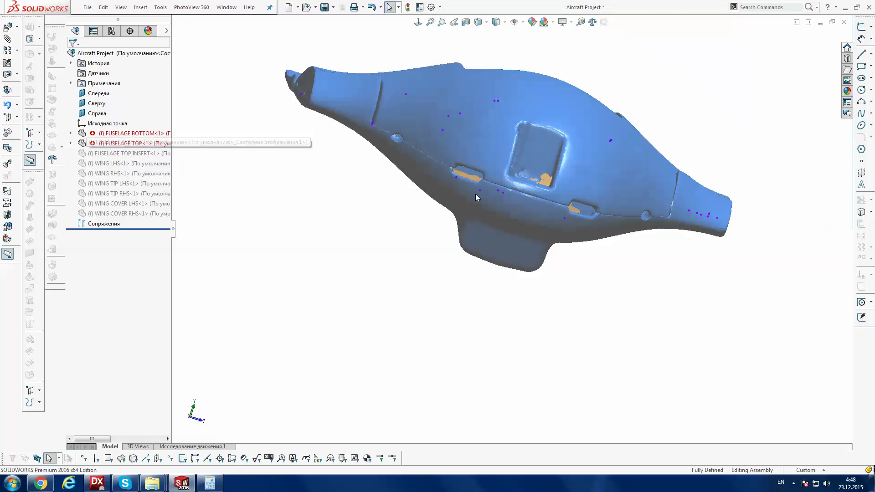
scroll(526, 207, up, 1)
mouse_move(526, 207)
middle_down()
mouse_move(494, 213)
mouse_move(585, 237)
middle_up()
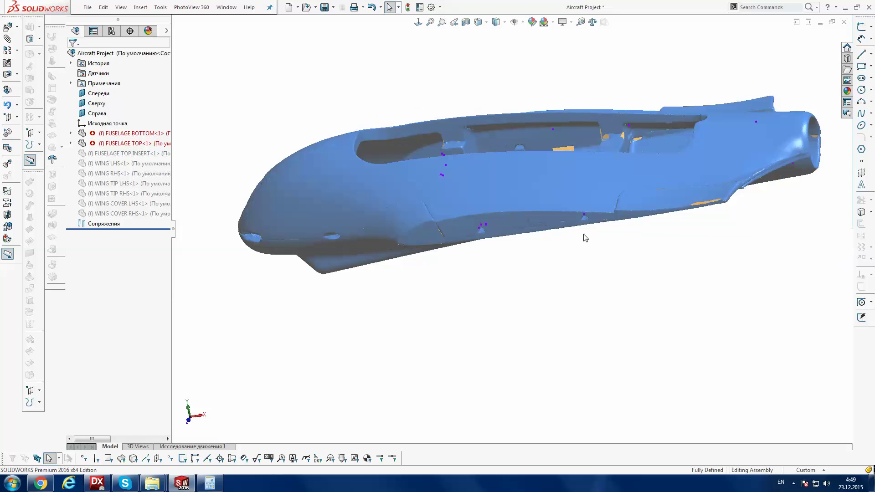
scroll(729, 190, up, 2)
scroll(625, 209, down, 1)
scroll(593, 210, down, 2)
scroll(553, 212, down, 2)
scroll(554, 212, down, 2)
scroll(556, 214, down, 2)
scroll(514, 221, down, 3)
scroll(515, 221, up, 3)
mouse_move(512, 219)
middle_down()
mouse_move(555, 222)
mouse_move(144, 174)
middle_up()
click(151, 144)
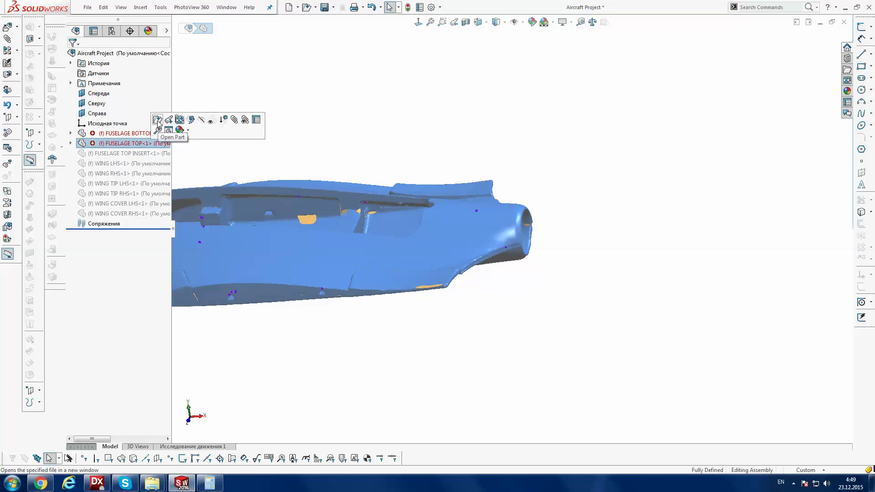